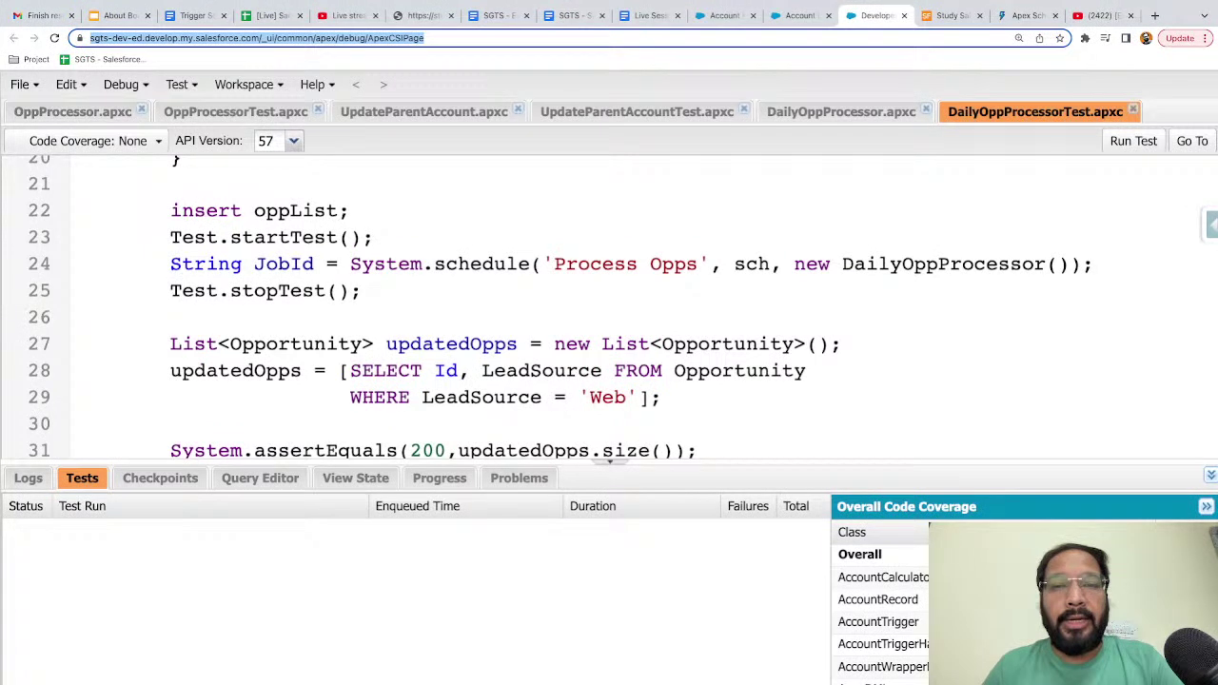
key(super+Tab)
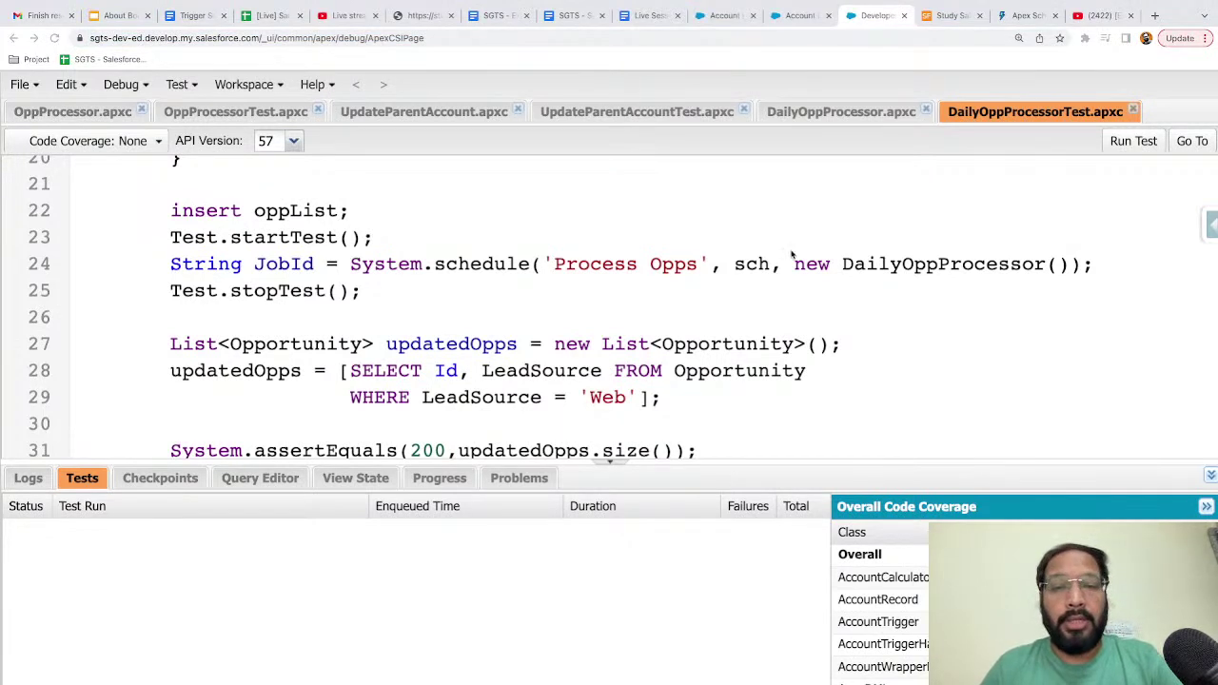
key(ctrl+l)
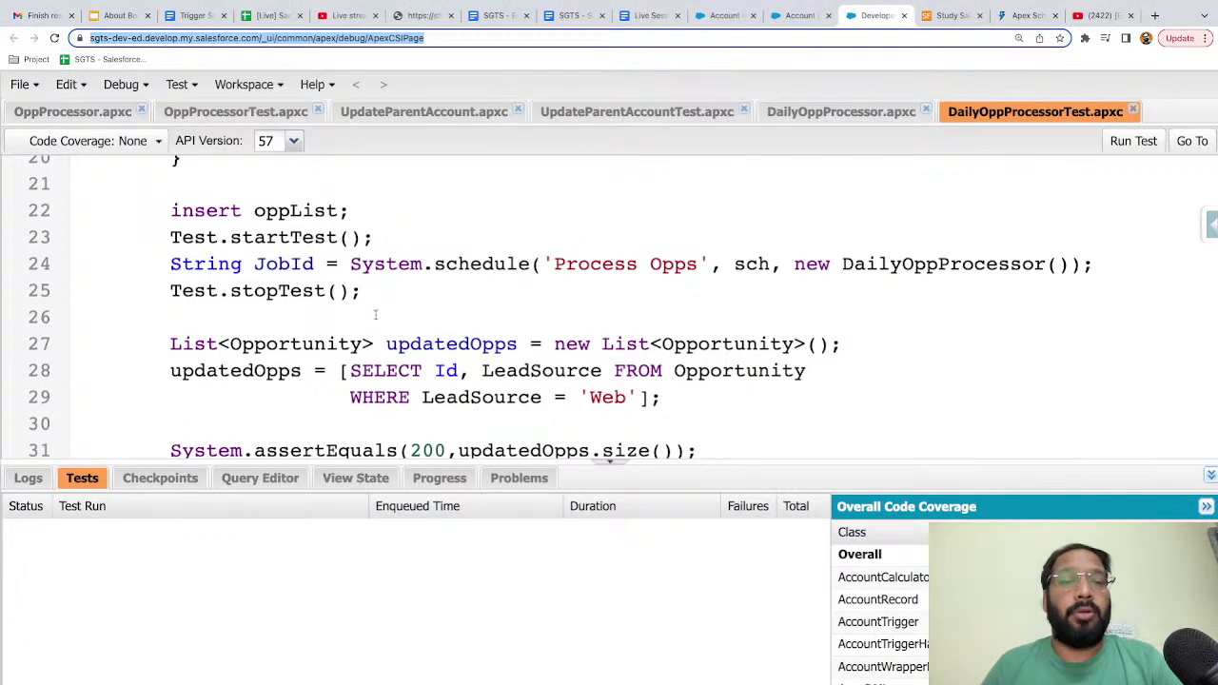
key(alt+Tab)
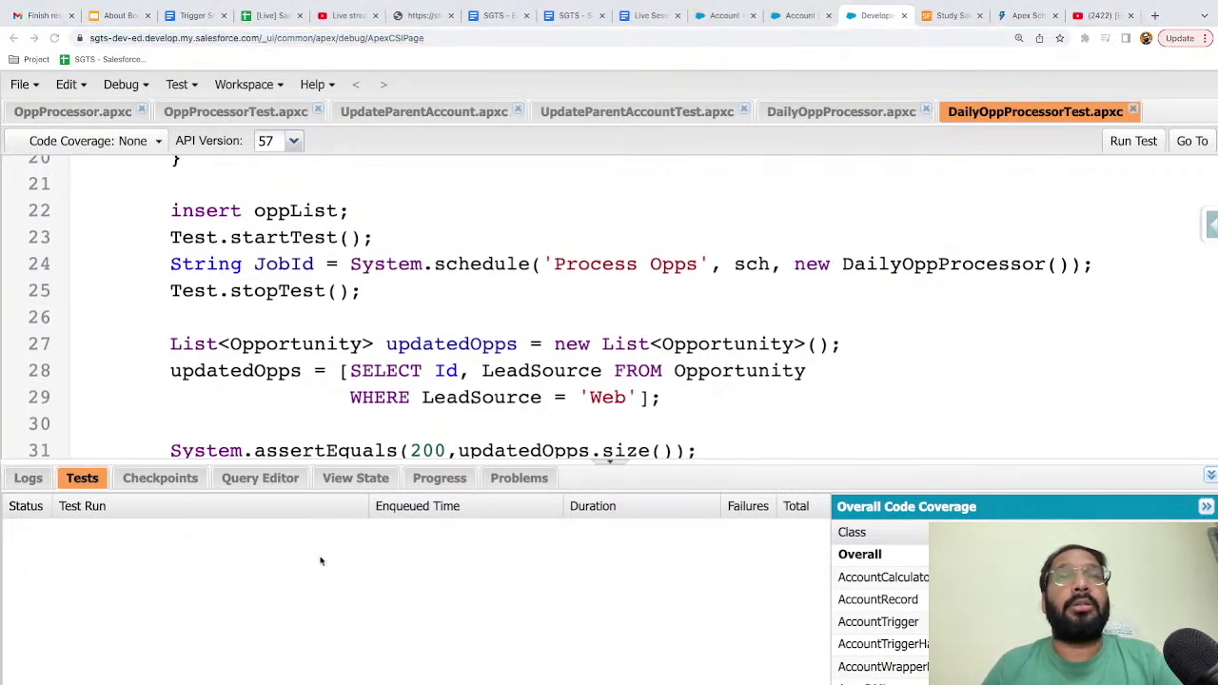
key(alt+Tab)
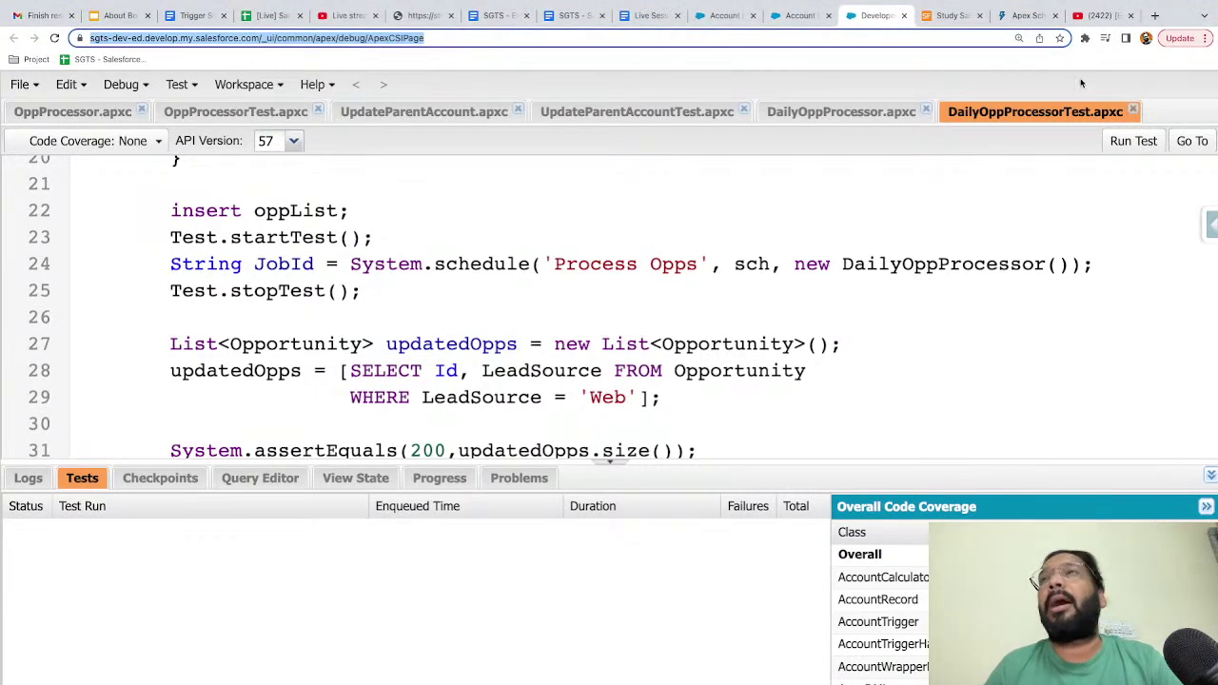
- Close all six open Apex class files, from DailyOppProcessorTest.apxc through OppProcessor.apxc
click(1134, 111)
click(928, 111)
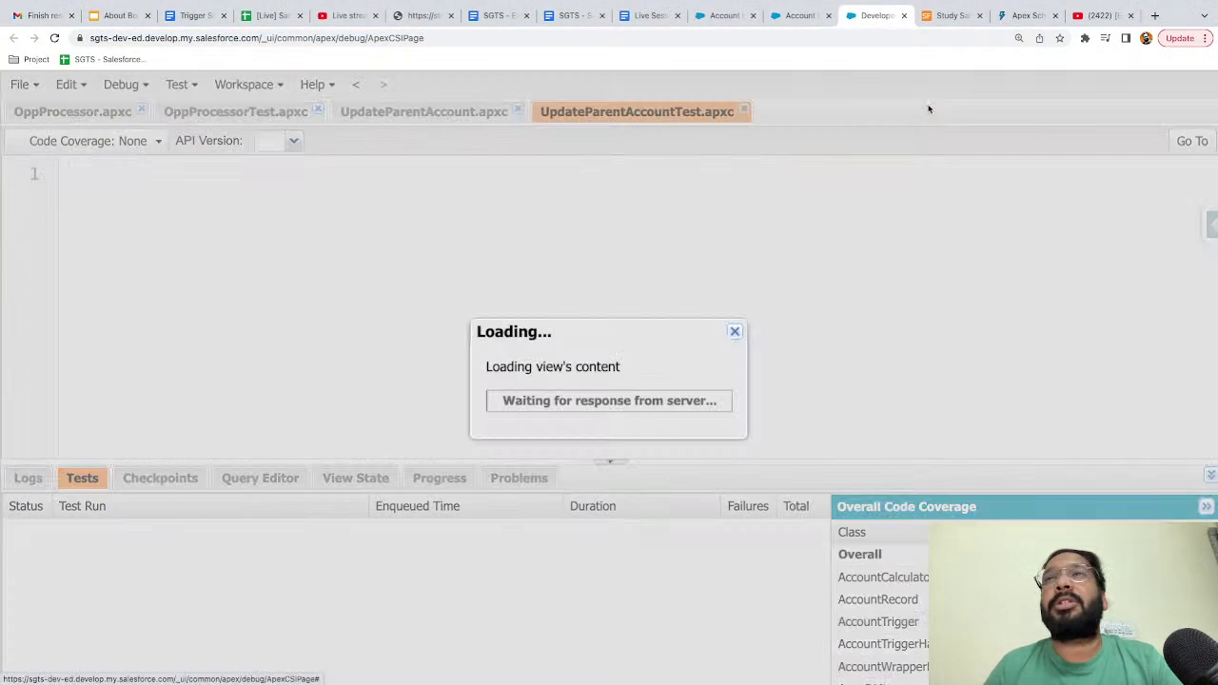
click(744, 111)
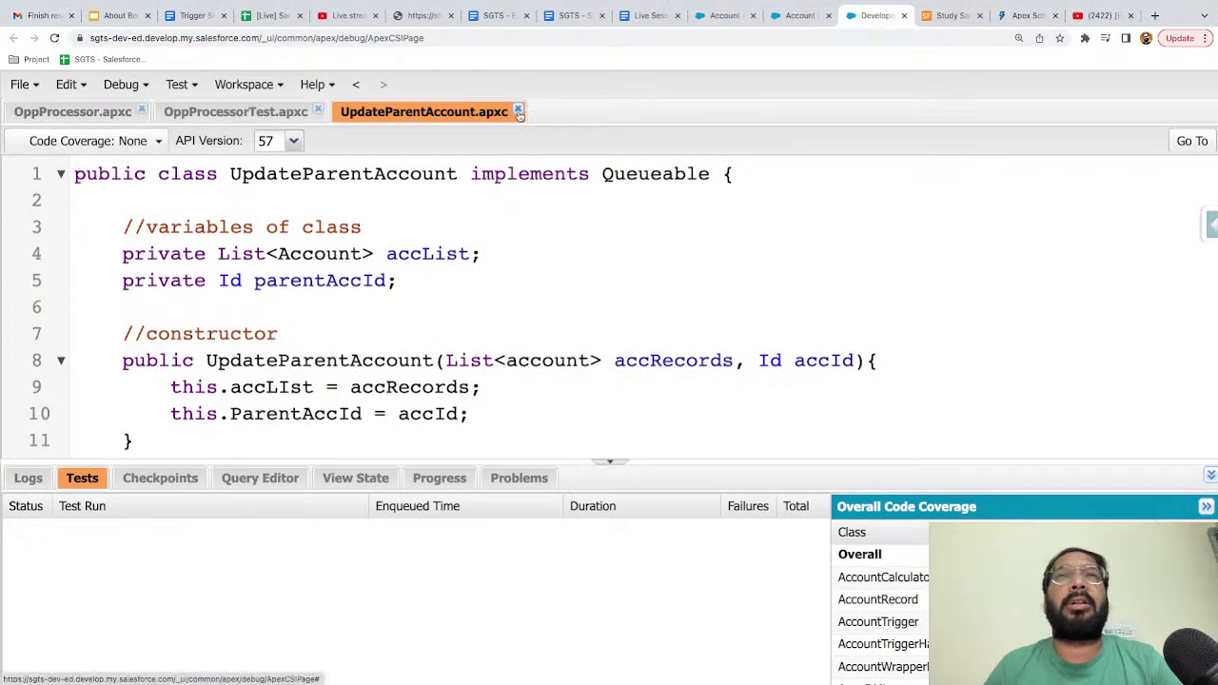
click(518, 111)
click(318, 111)
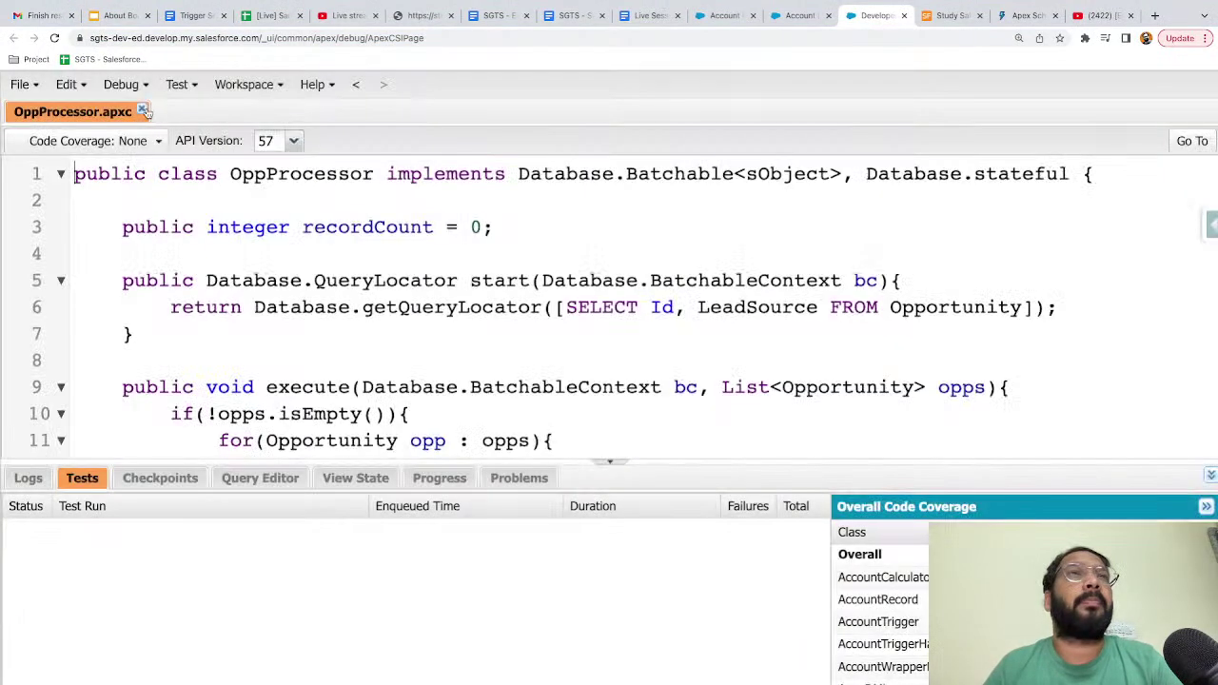
click(141, 111)
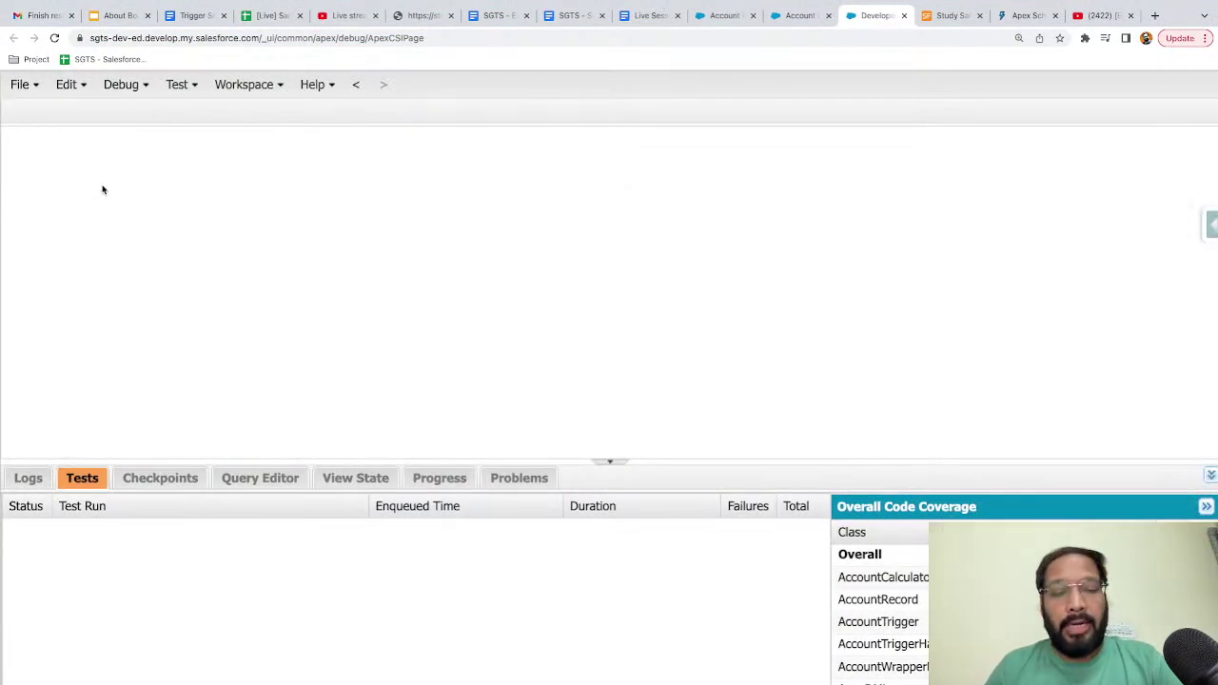
- Create a new Visualforce page named VFDemo1
click(21, 85)
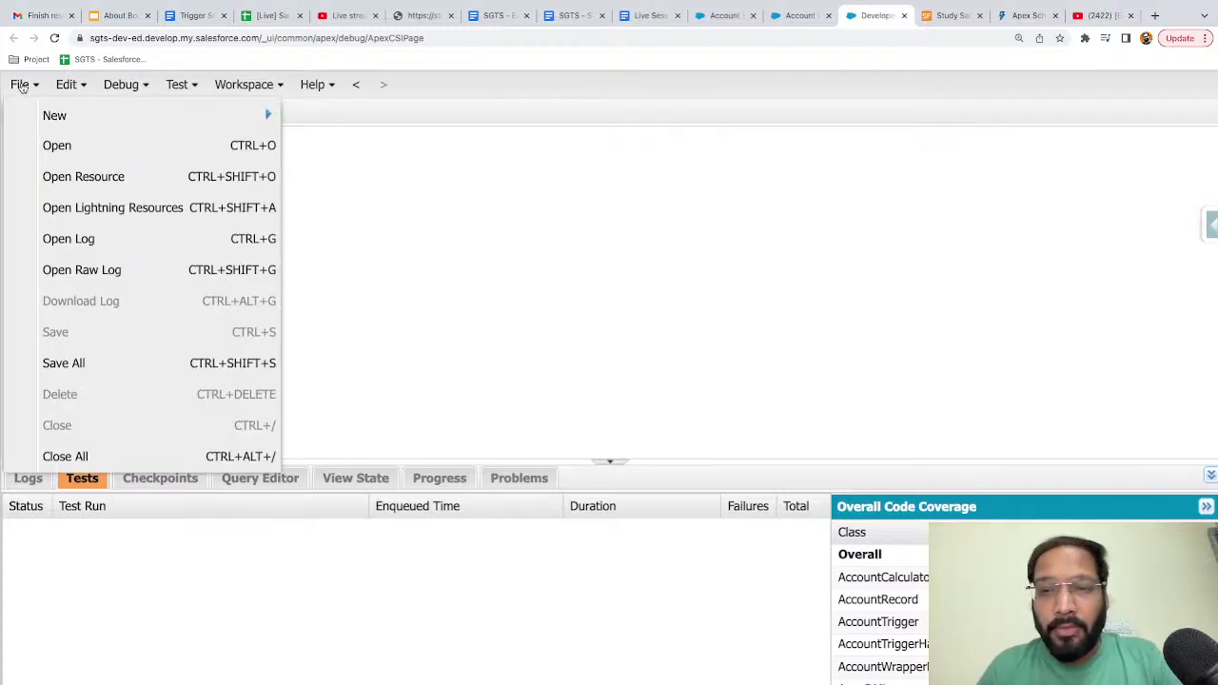
mouse_move(38, 113)
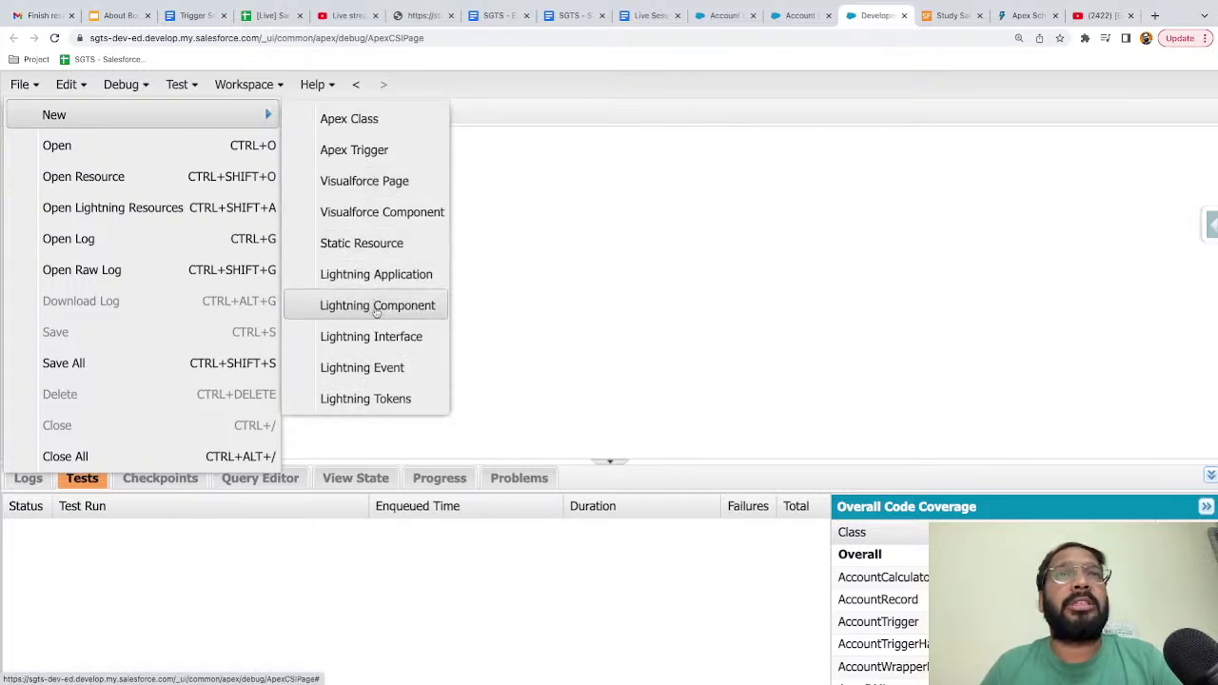
click(421, 181)
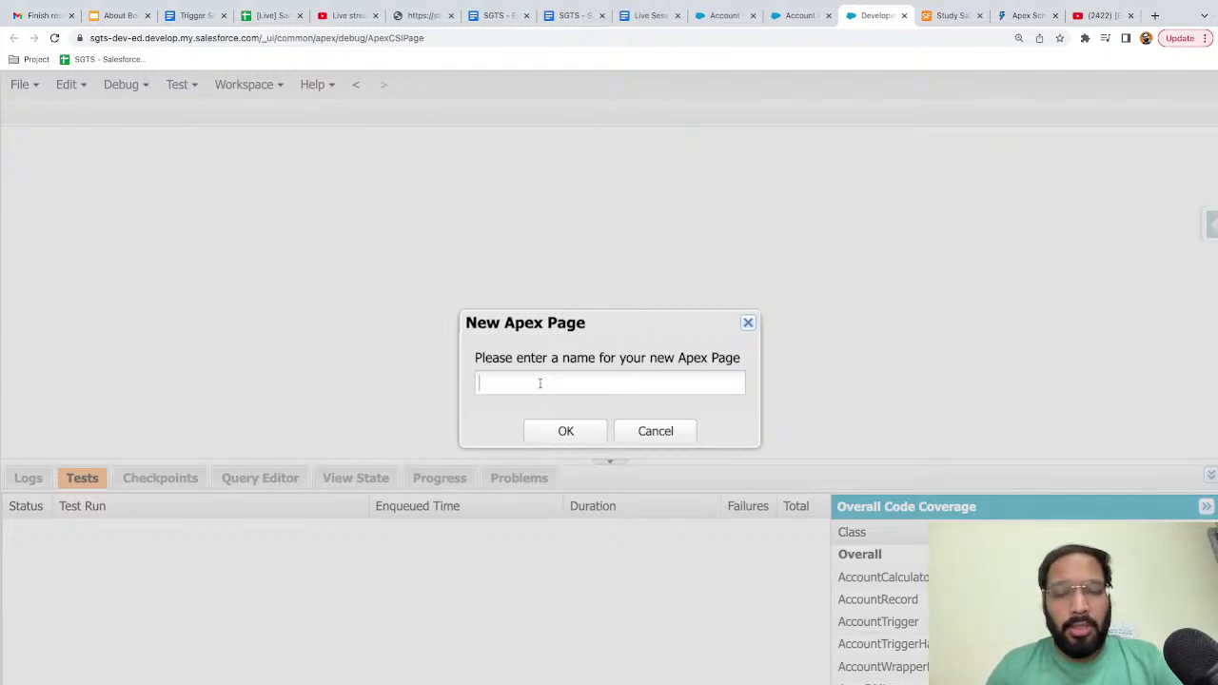
text(VD)
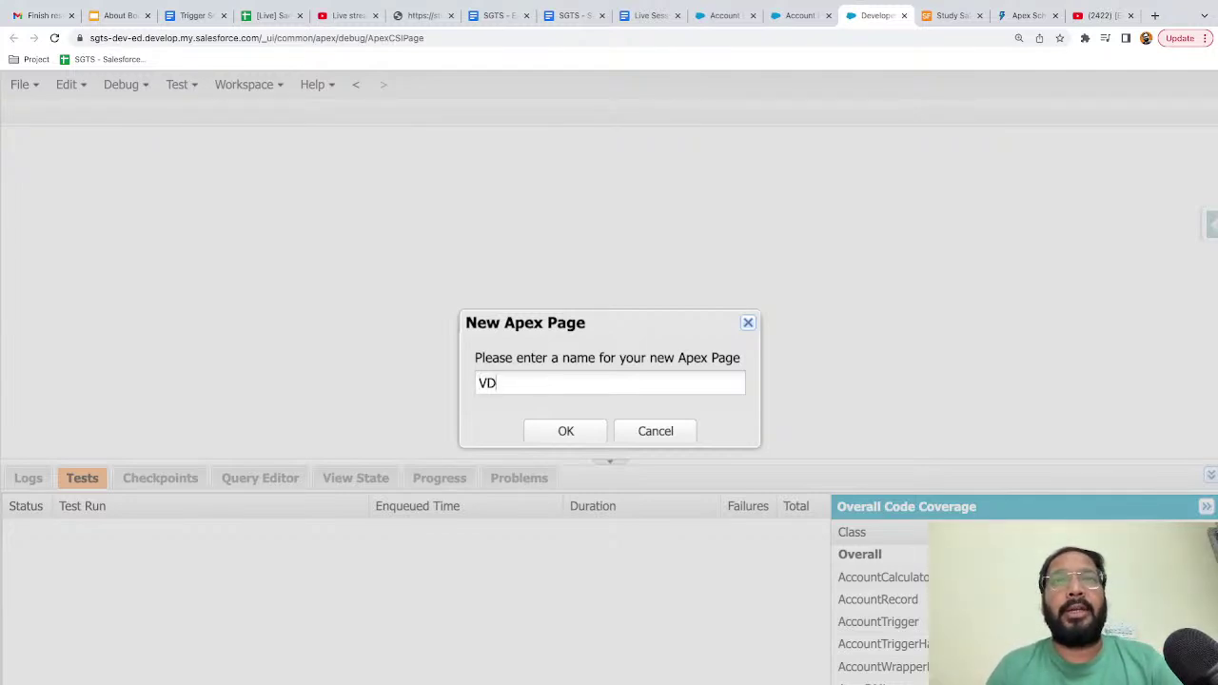
key(BackSpace)
text(Fdemo)
key(BackSpace)
key(BackSpace)
key(BackSpace)
key(BackSpace)
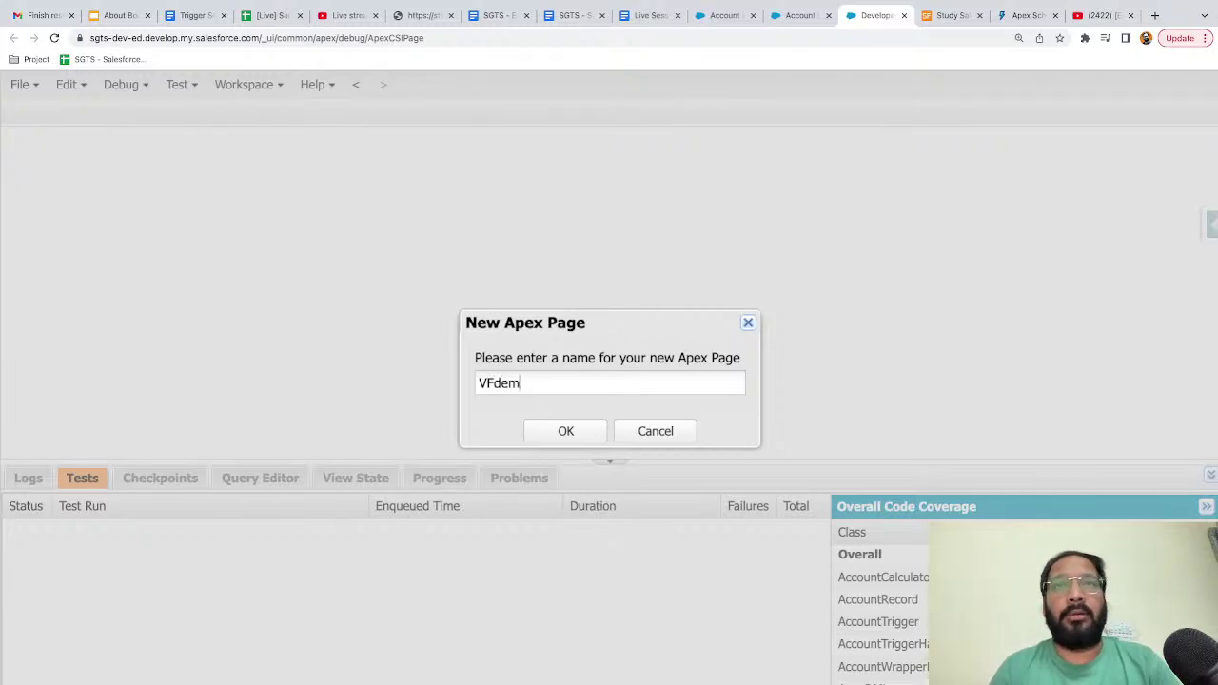
text(Demo1)
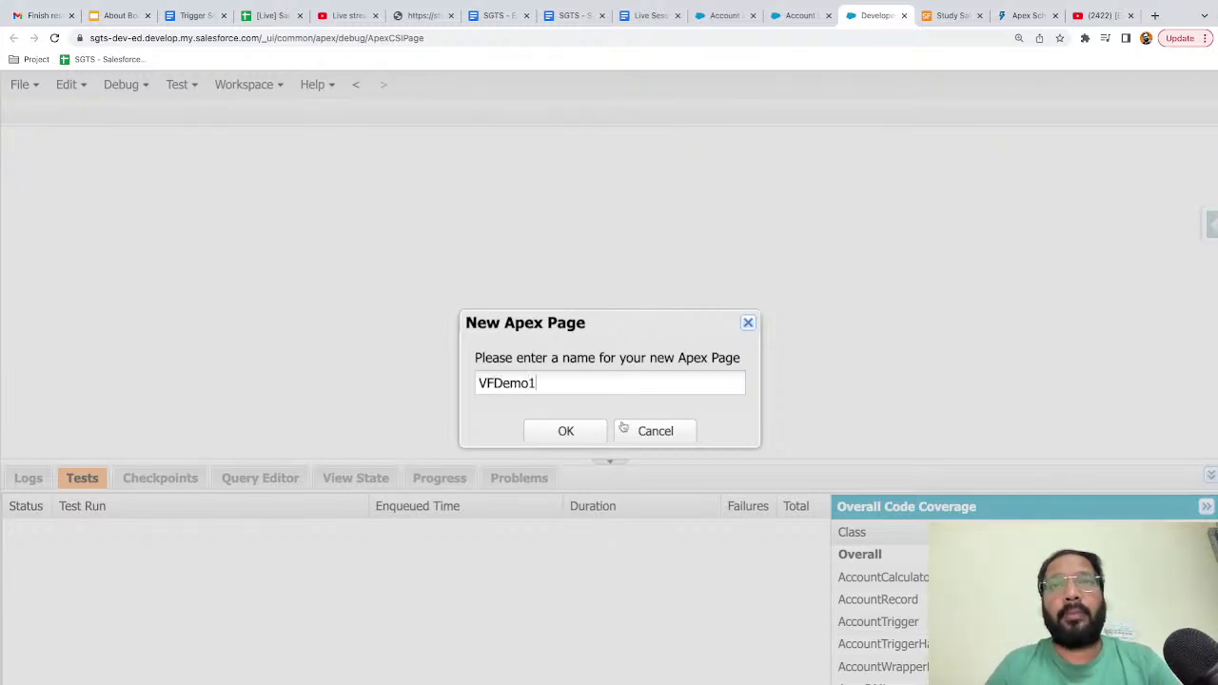
click(595, 438)
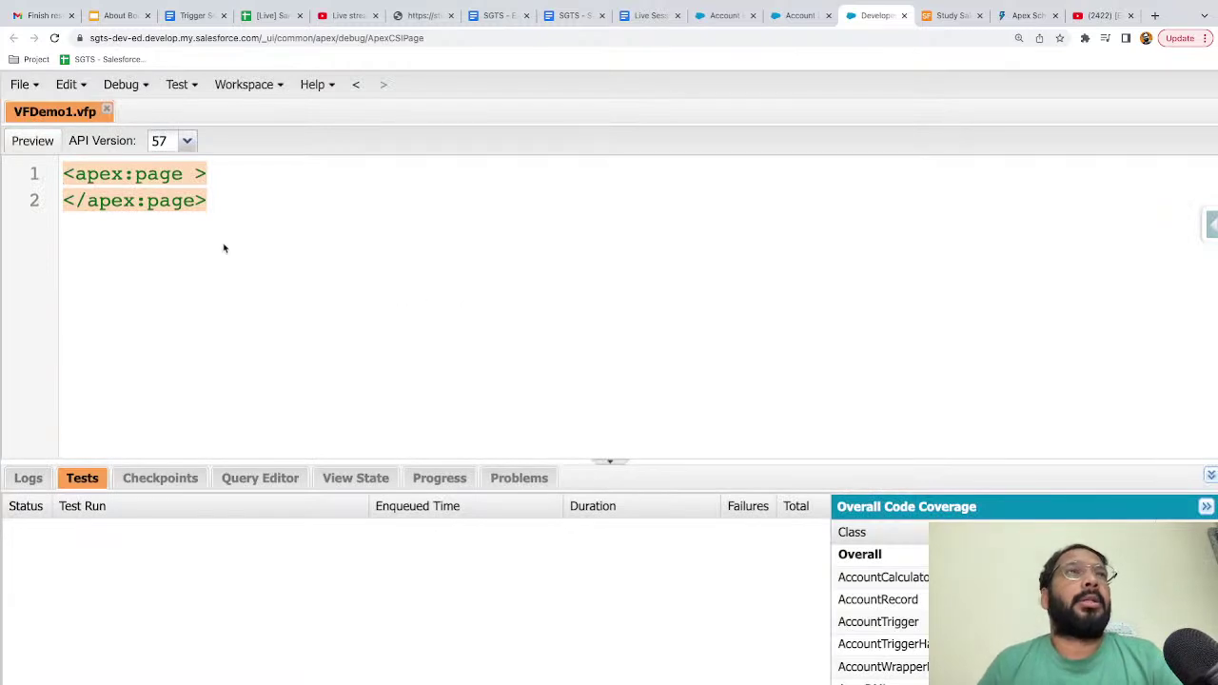
- Insert an empty indented line between the opening and closing apex:page tags and save the page
click(214, 173)
key(Return)
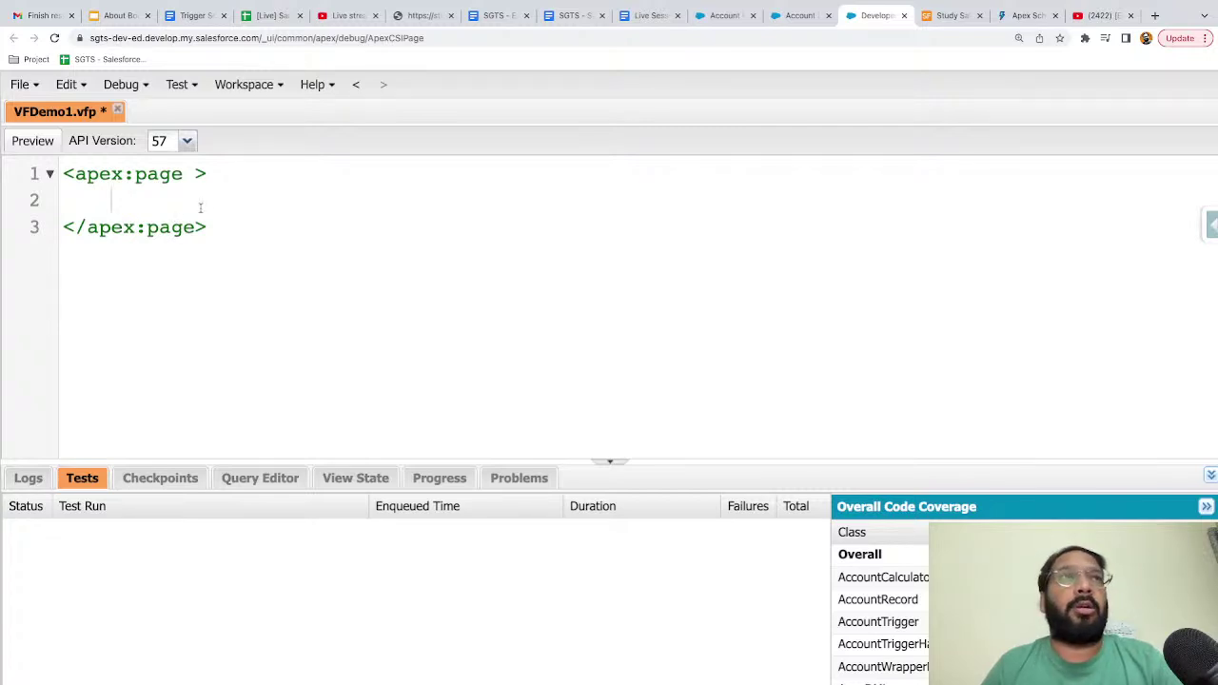
text(a)
key(BackSpace)
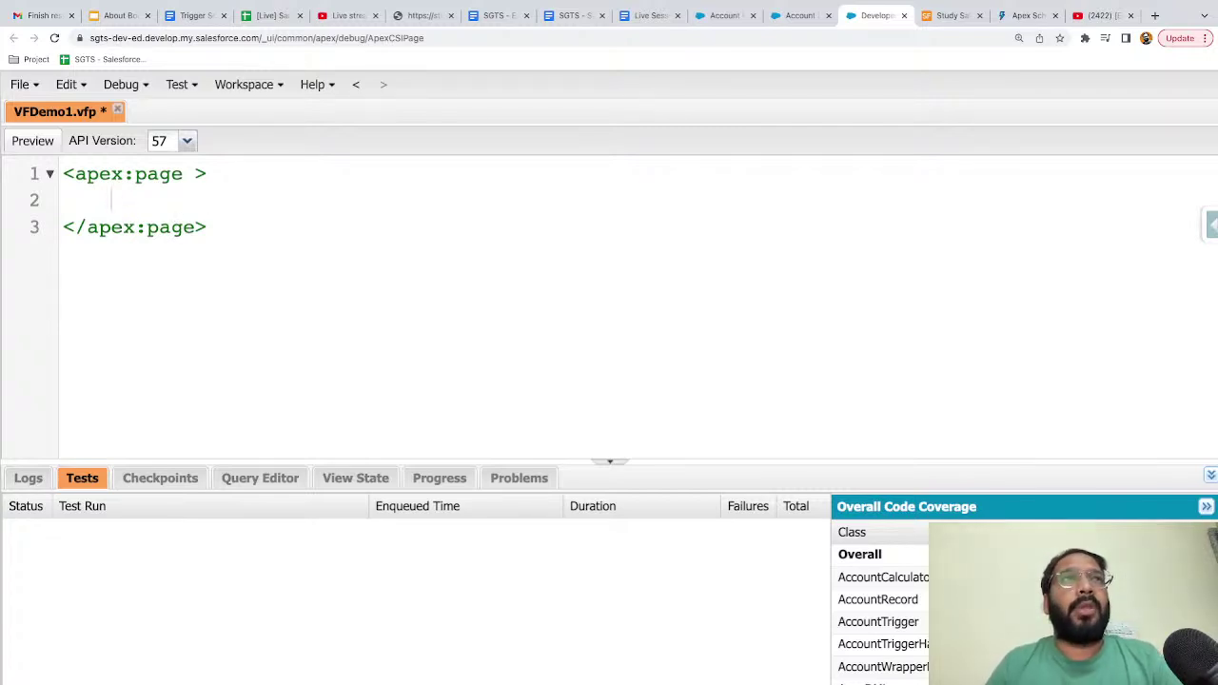
key(ctrl+s)
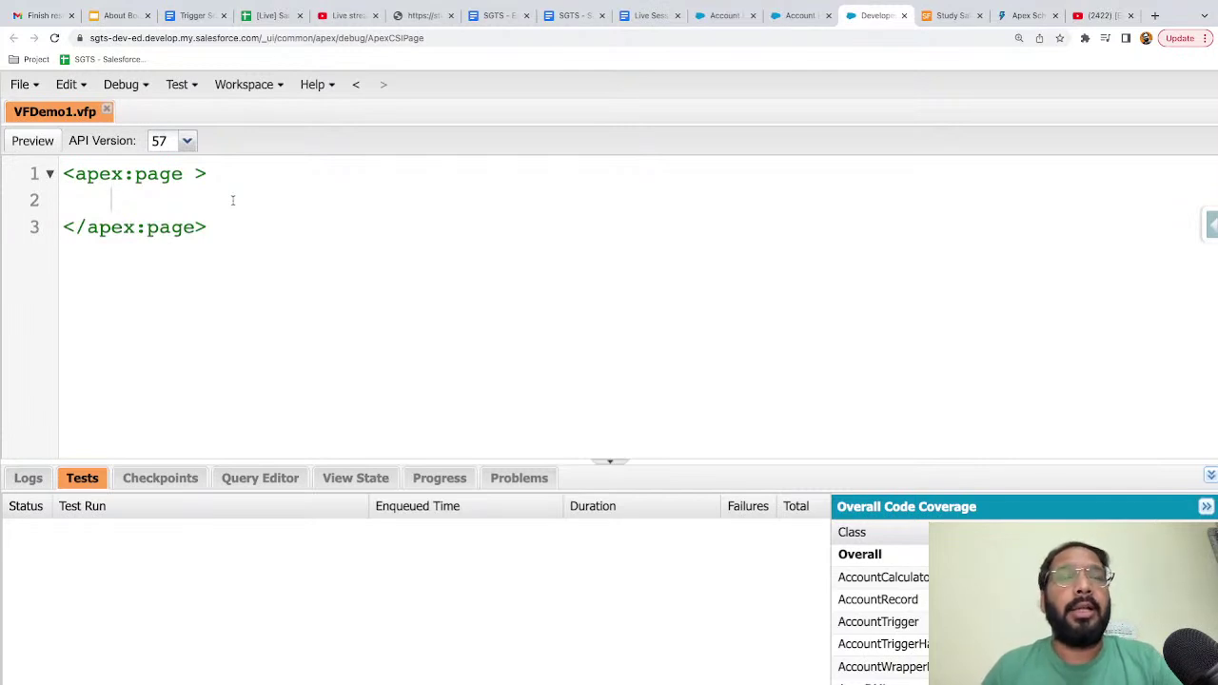
- Add an h1 element inside apex:page, below the blank line, containing the text "My first VF page Heading"
key(Return)
text(<)
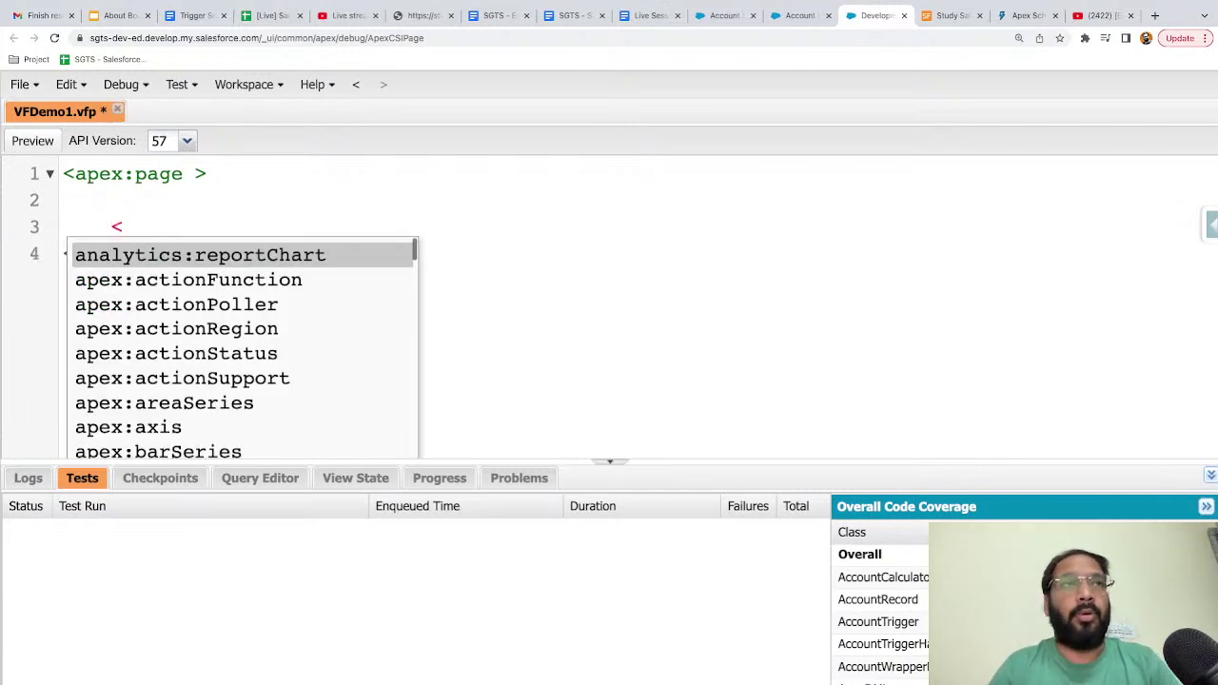
text(h1>)
key(Return)
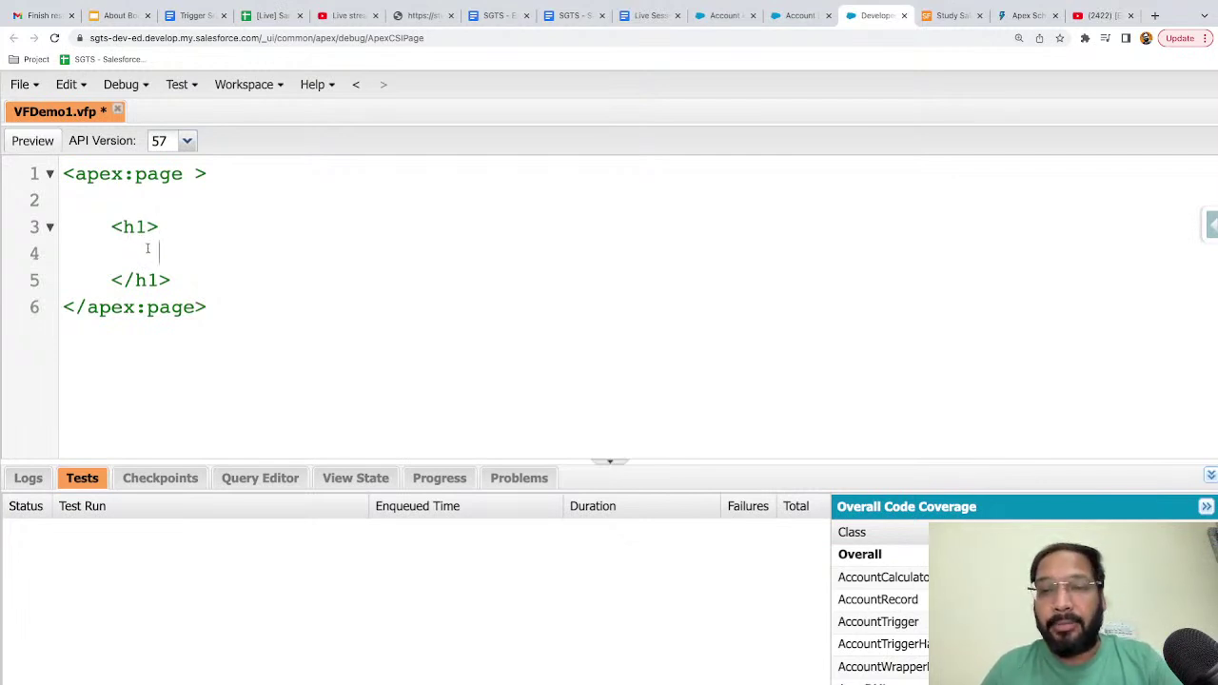
text(My first )
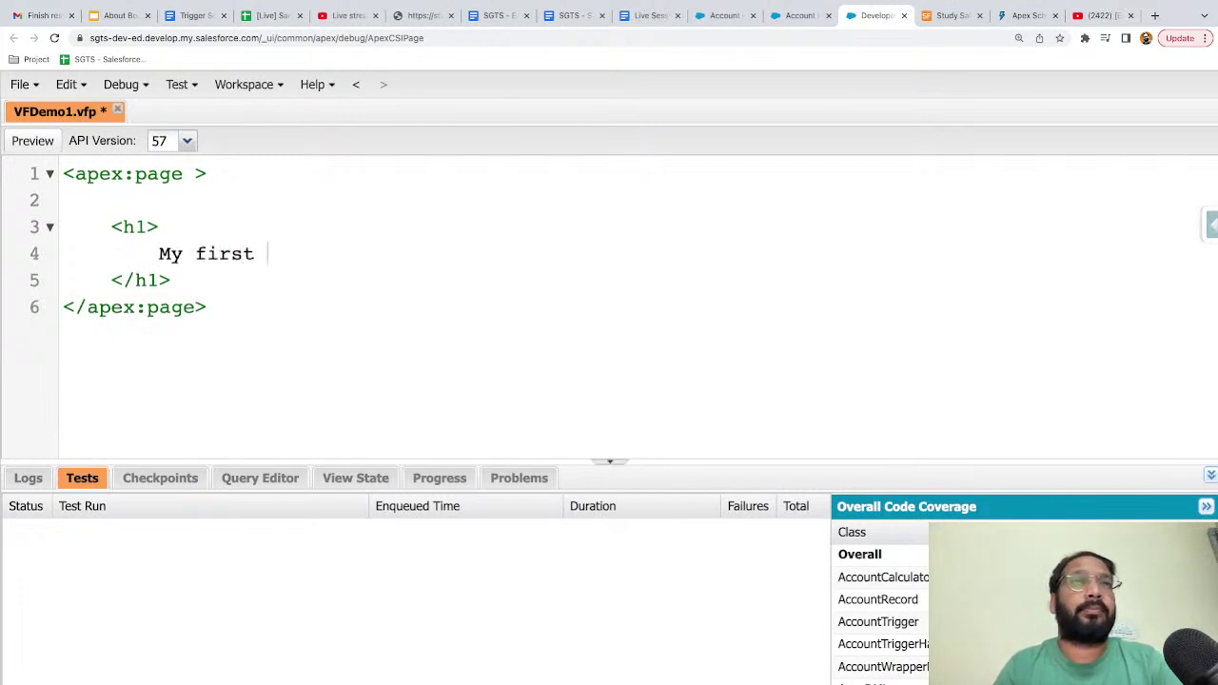
text(VF )
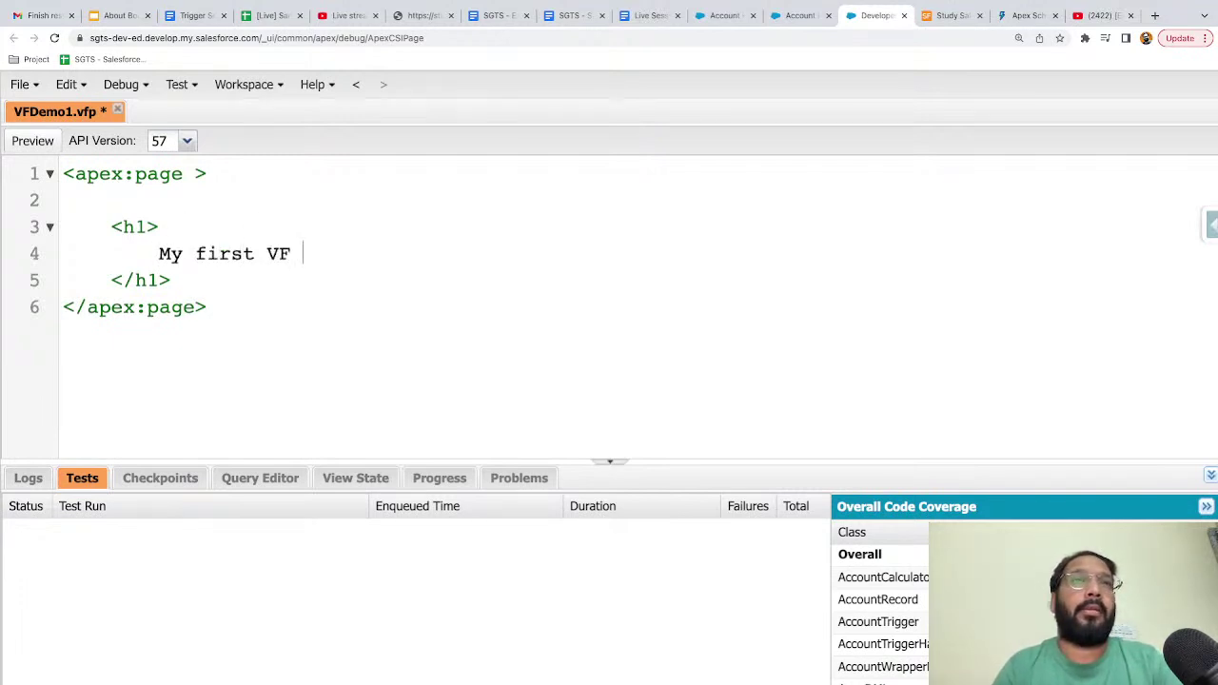
text(page Heading)
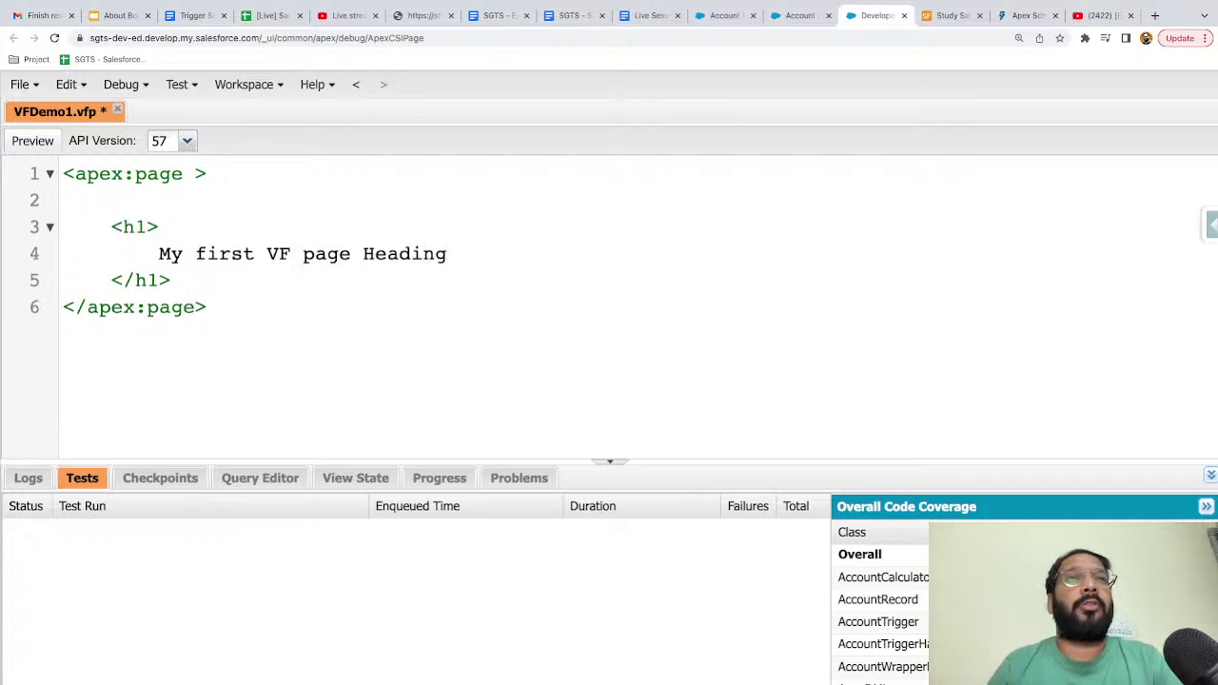
- Add a p element below the h1 block, separated by a blank line, containing "My First VF Page Paragraph"
click(62, 306)
key(Return)
key(Return)
key(Up)
key(Tab)
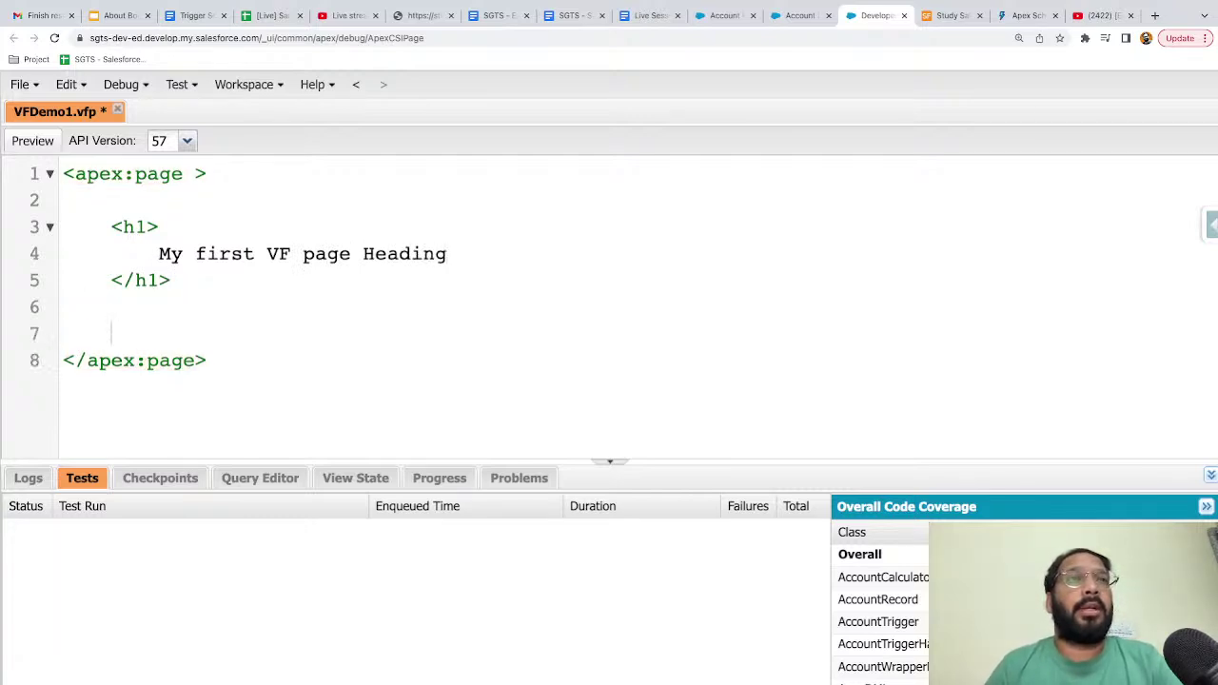
text(<p>)
key(Return)
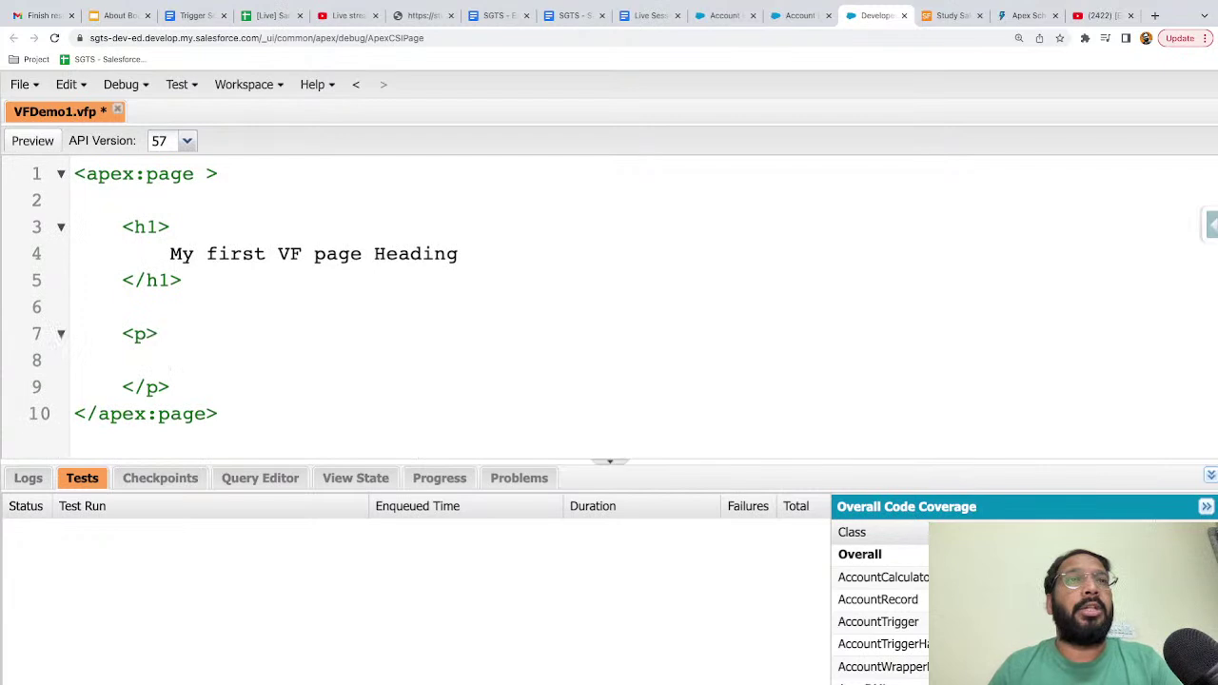
text(M)
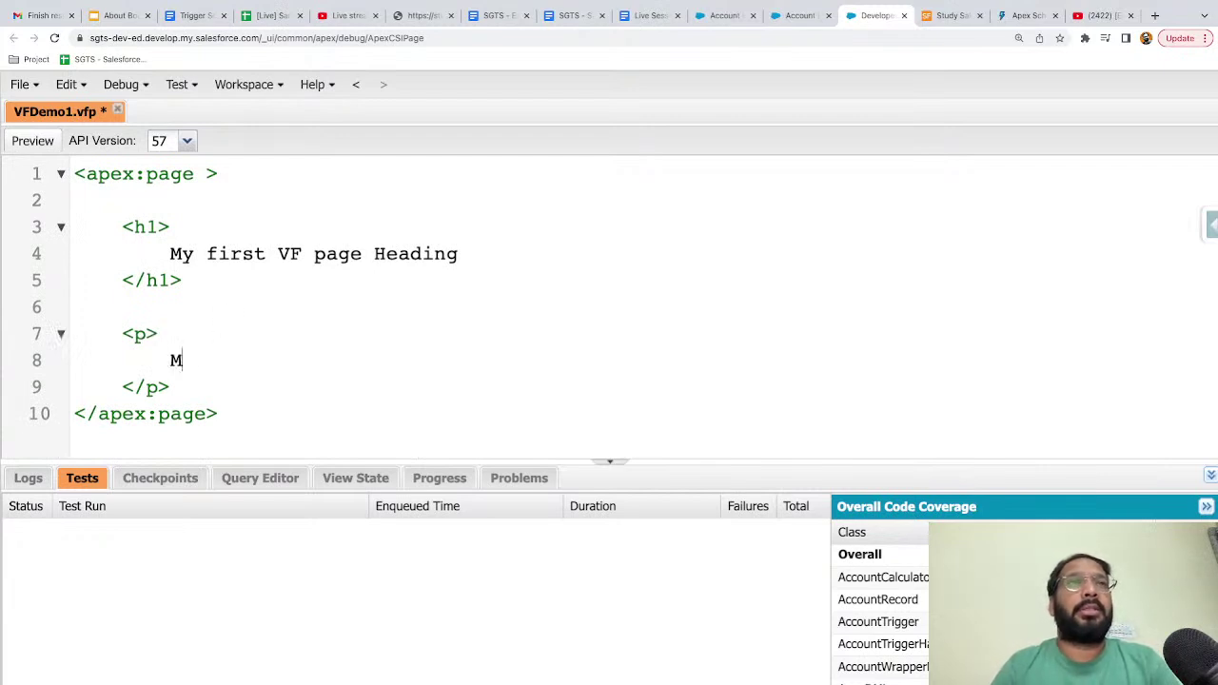
text(y First VF Page Paragraph)
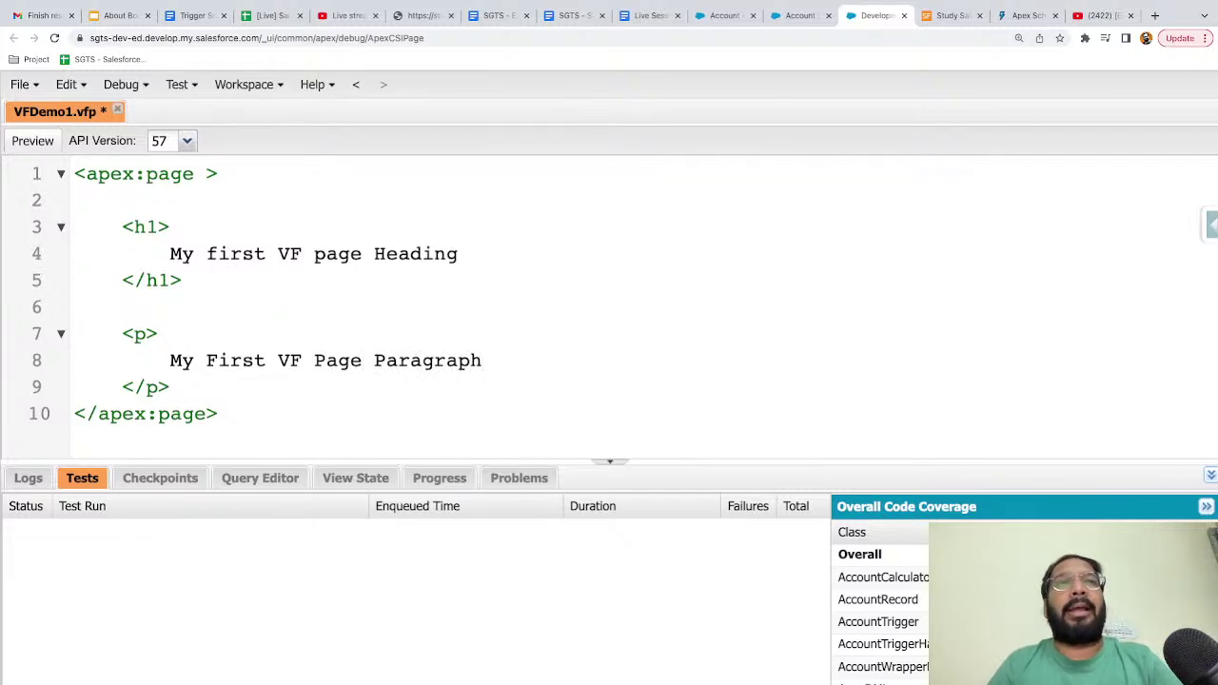
- Examine the h1 and p tags in the page markup along with their matching closing tags
click(229, 304)
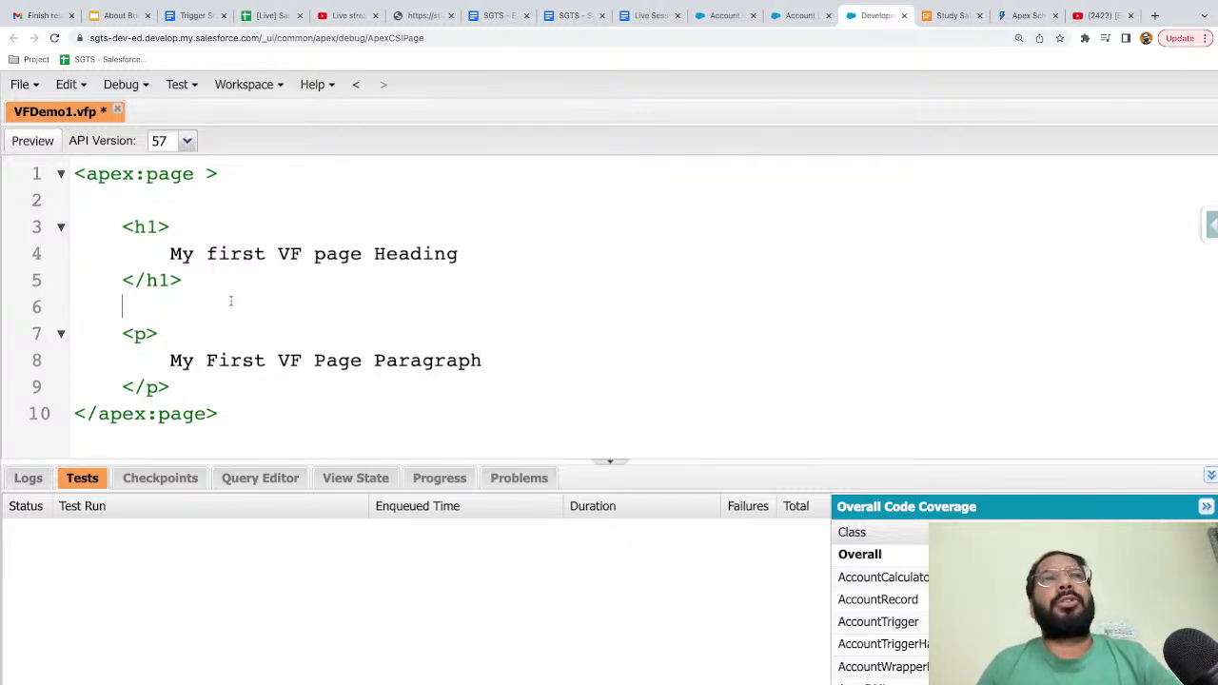
click(124, 229)
click(148, 333)
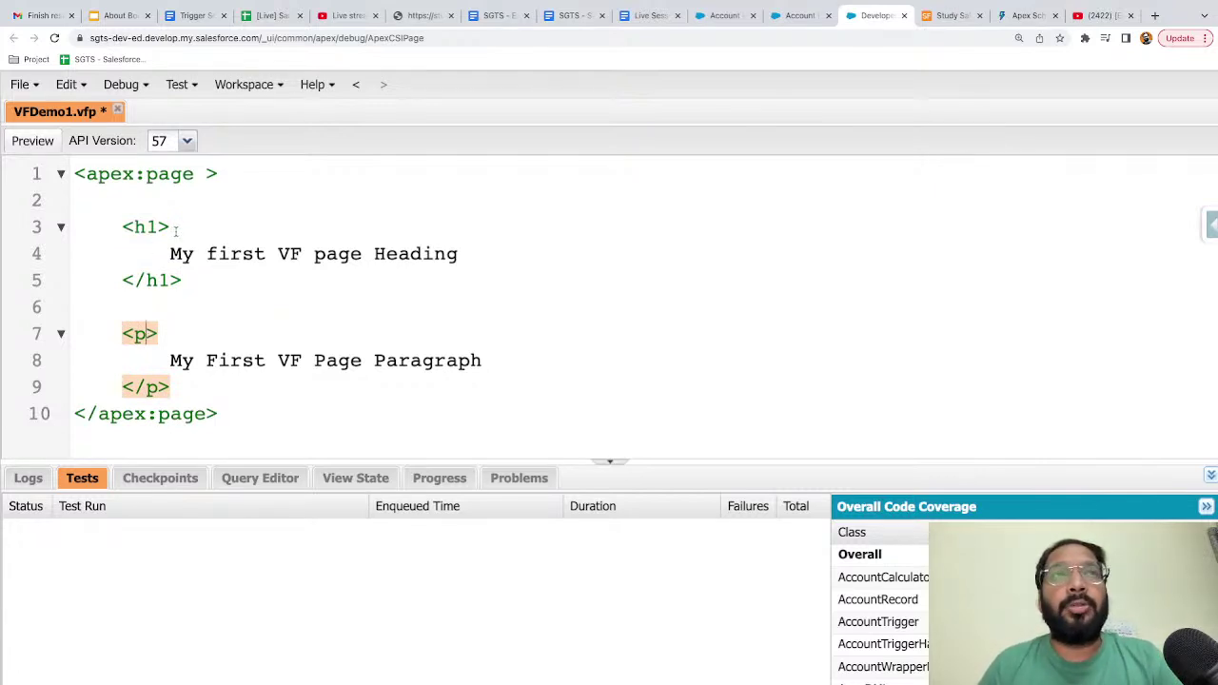
click(215, 298)
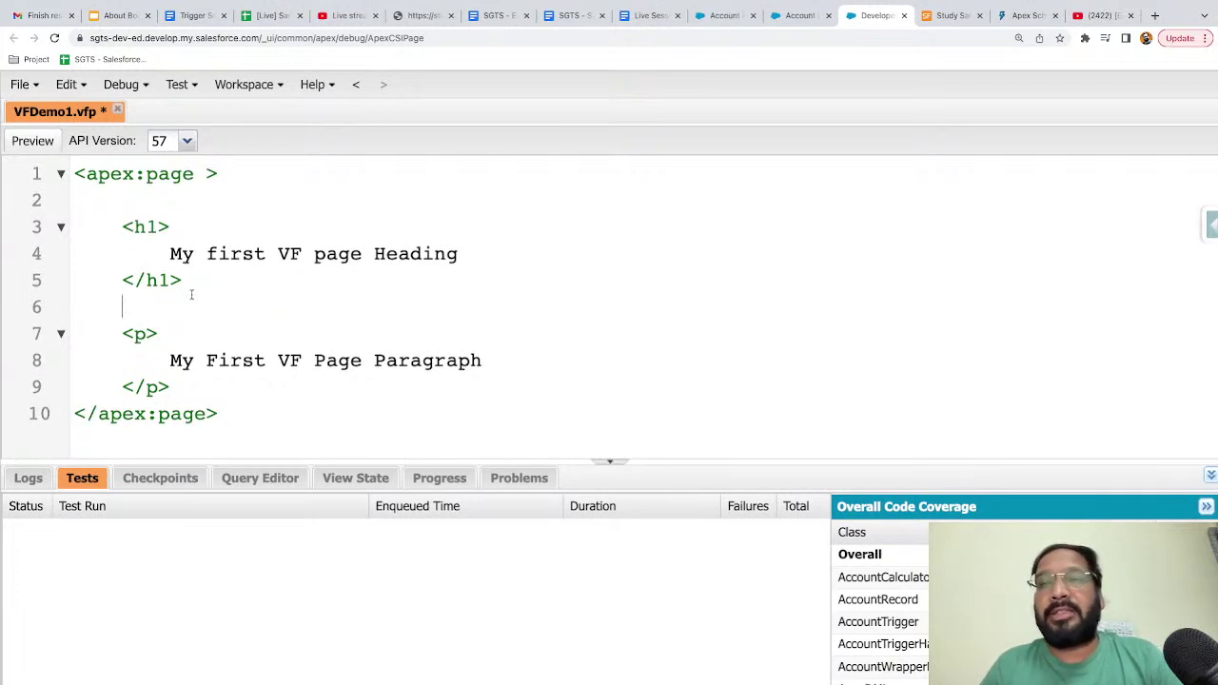
key(Up)
key(Up)
key(Up)
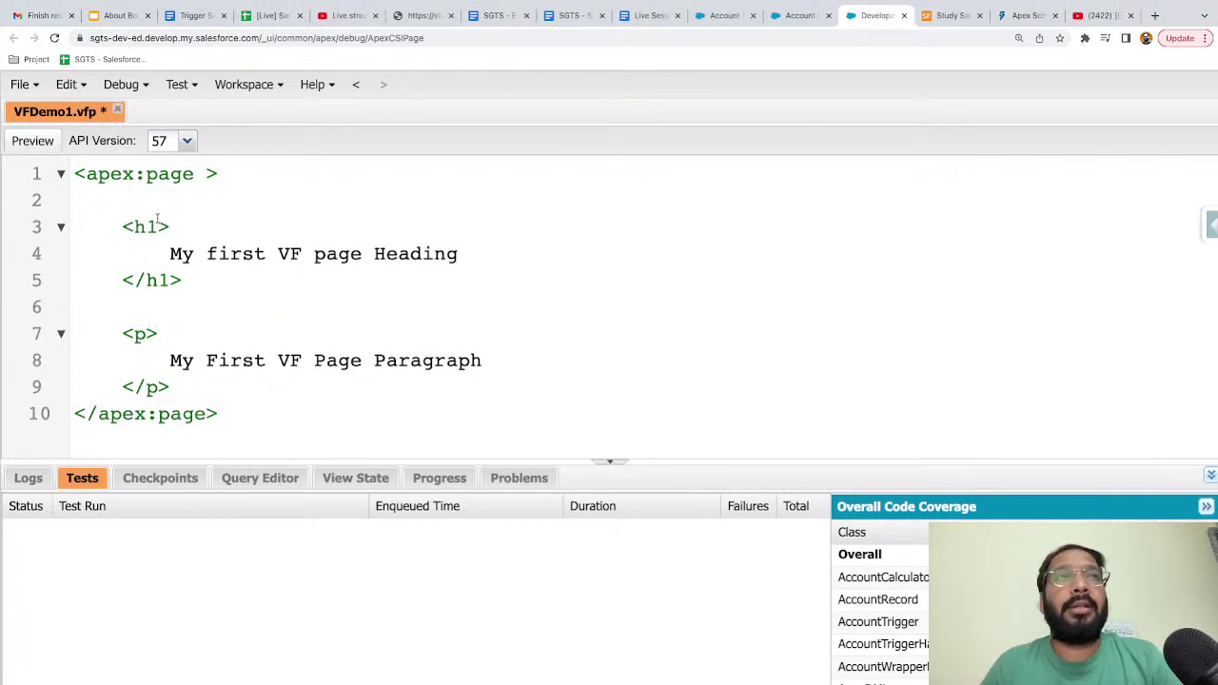
click(148, 329)
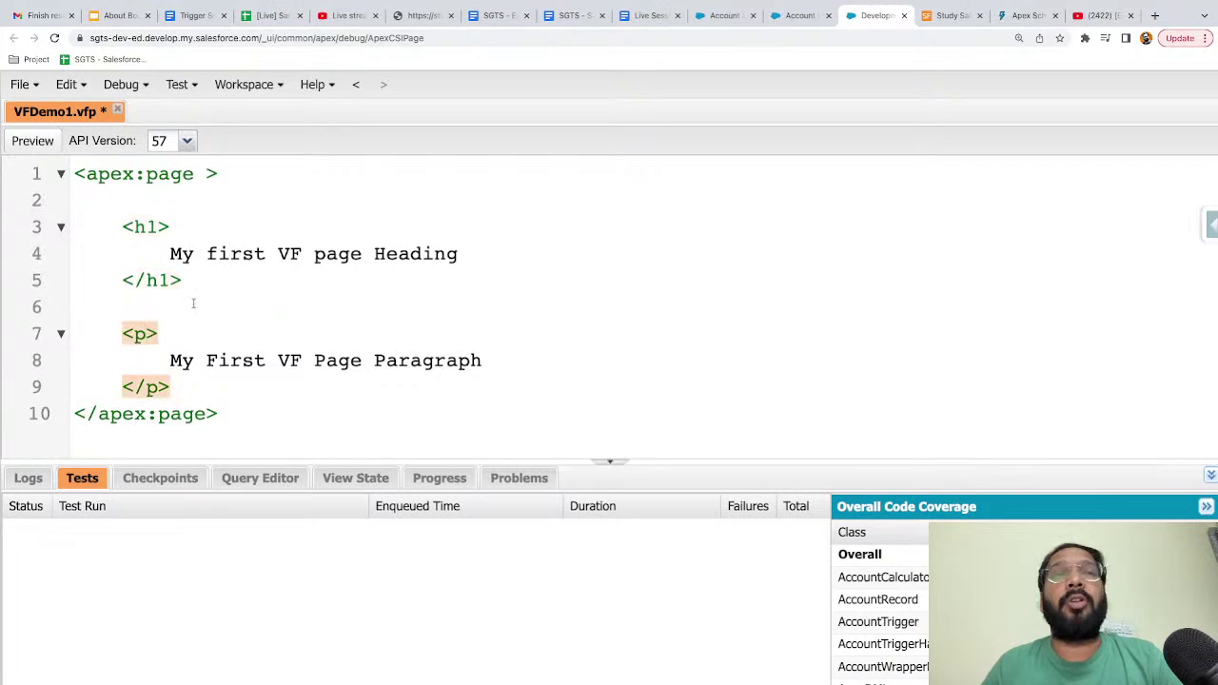
click(142, 227)
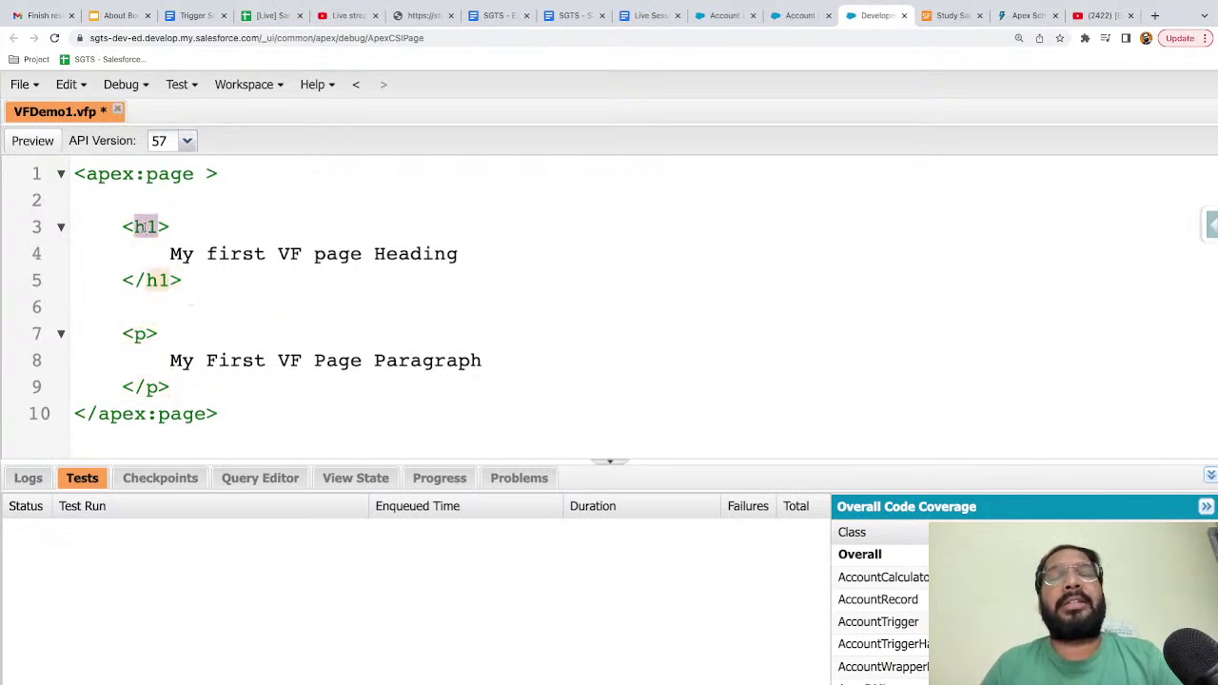
click(145, 331)
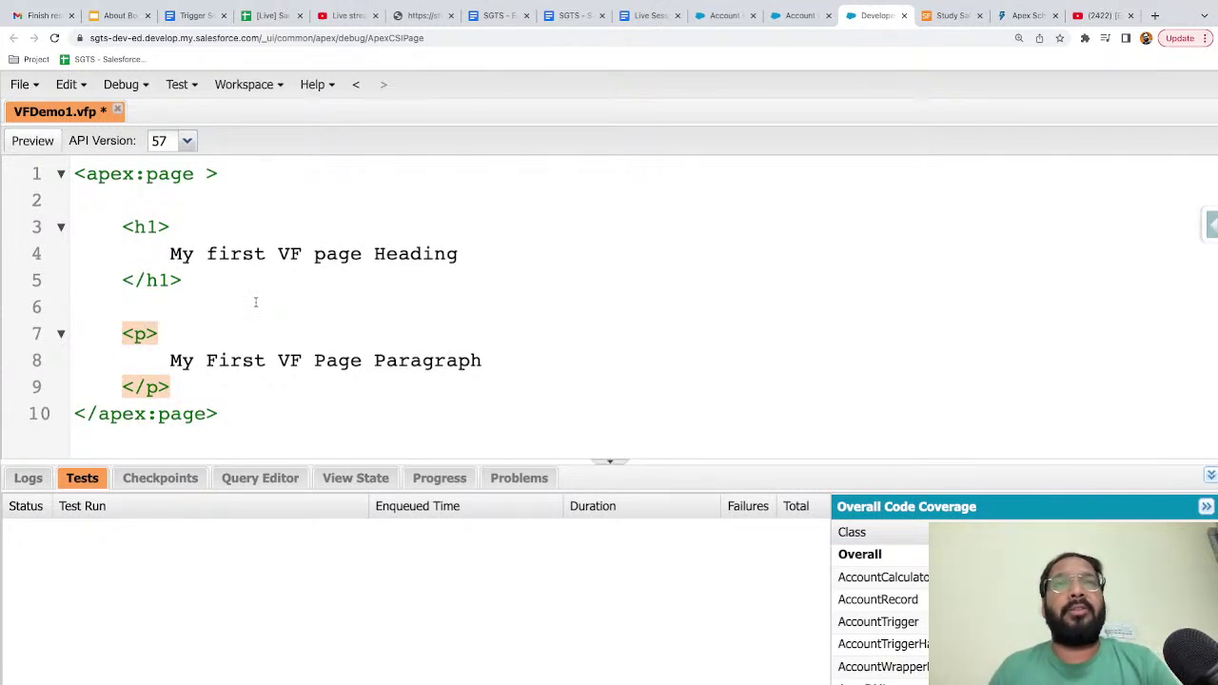
text(a)
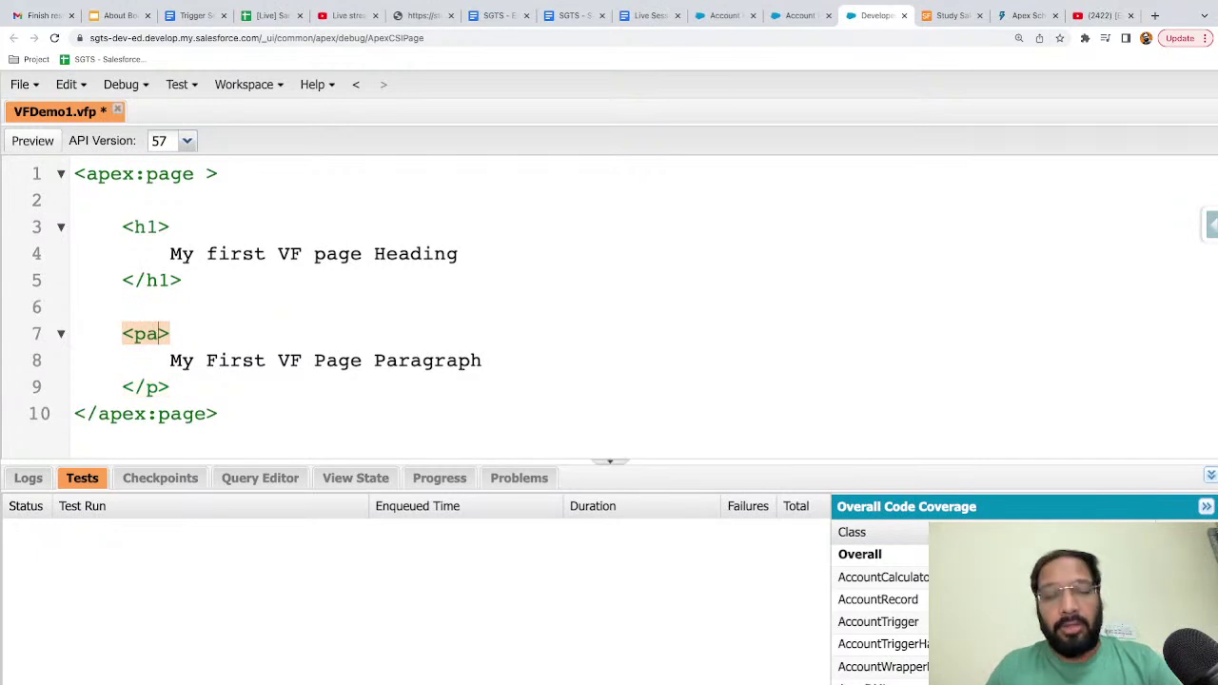
key(BackSpace)
- Save the VFDemo1 page, preview it in the browser and enlarge the view to examine the rendered heading and paragraph
key(ctrl+s)
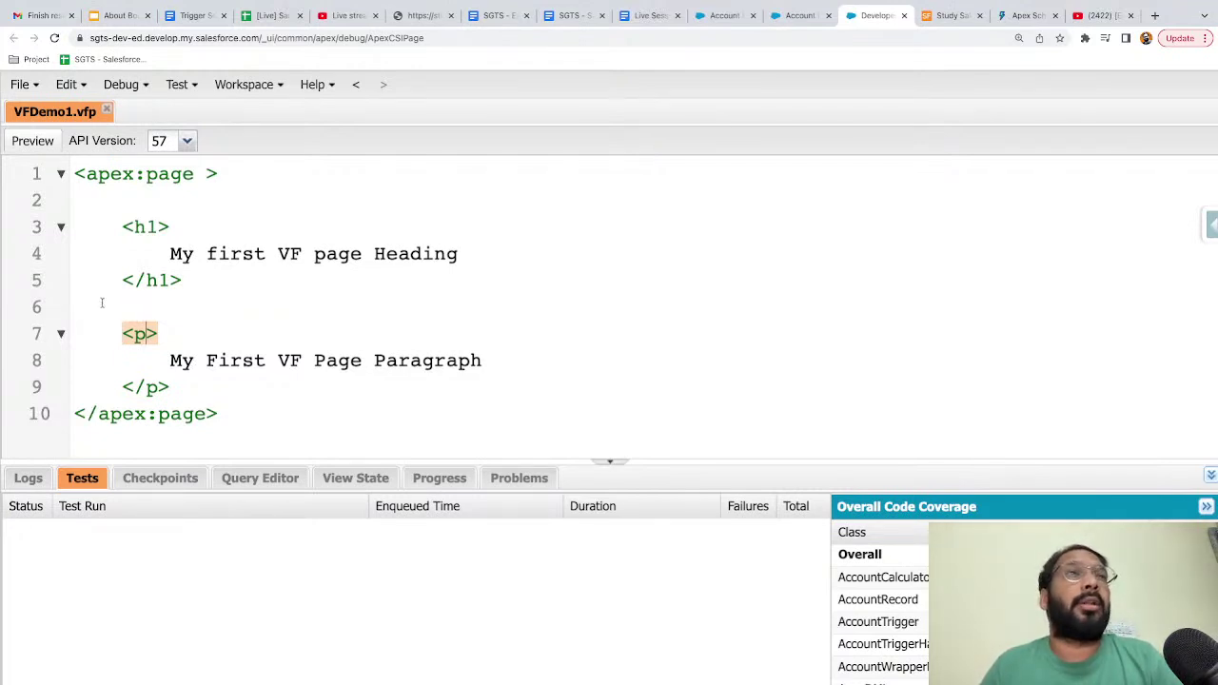
click(36, 142)
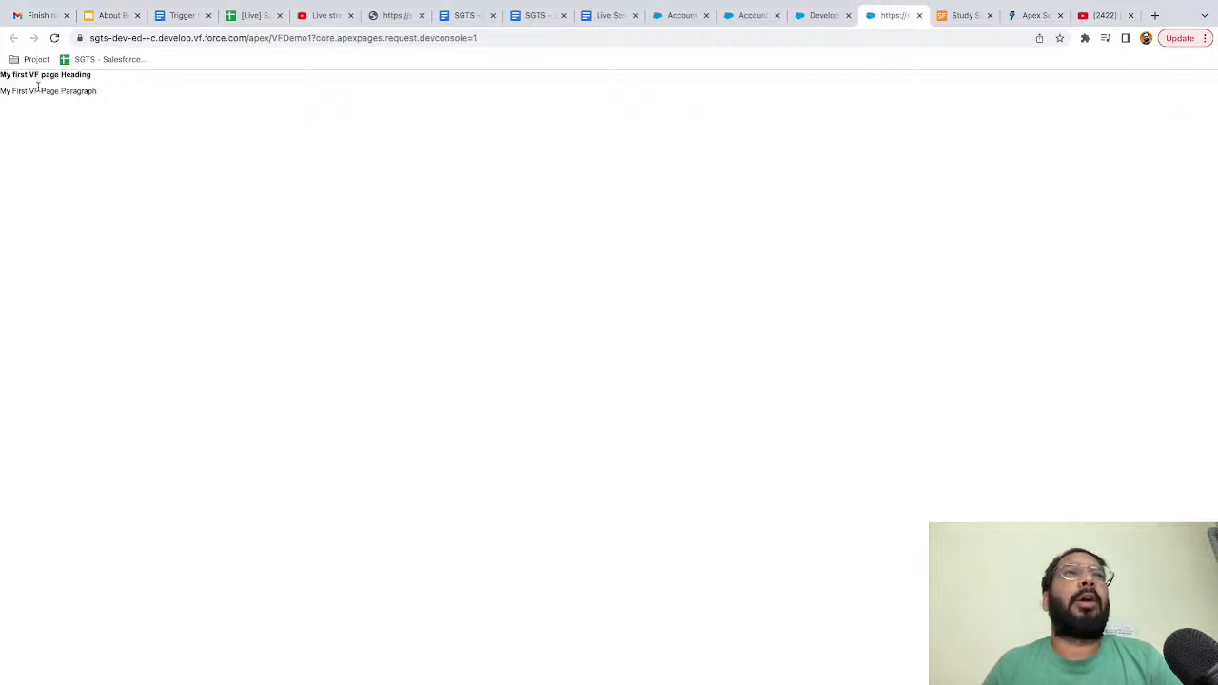
key(ctrl+plus)
key(ctrl+plus)
key(ctrl+plus)
key(ctrl+plus)
key(ctrl+plus)
key(ctrl+plus)
key(ctrl+plus)
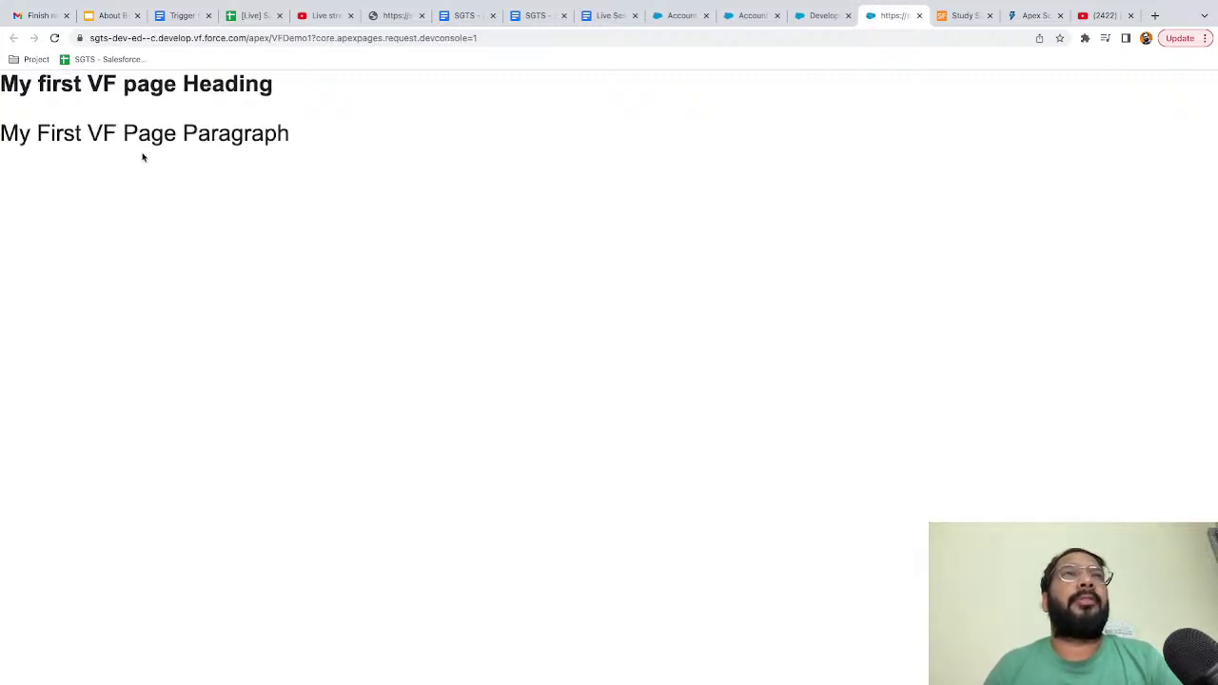
double_click(237, 85)
click(310, 93)
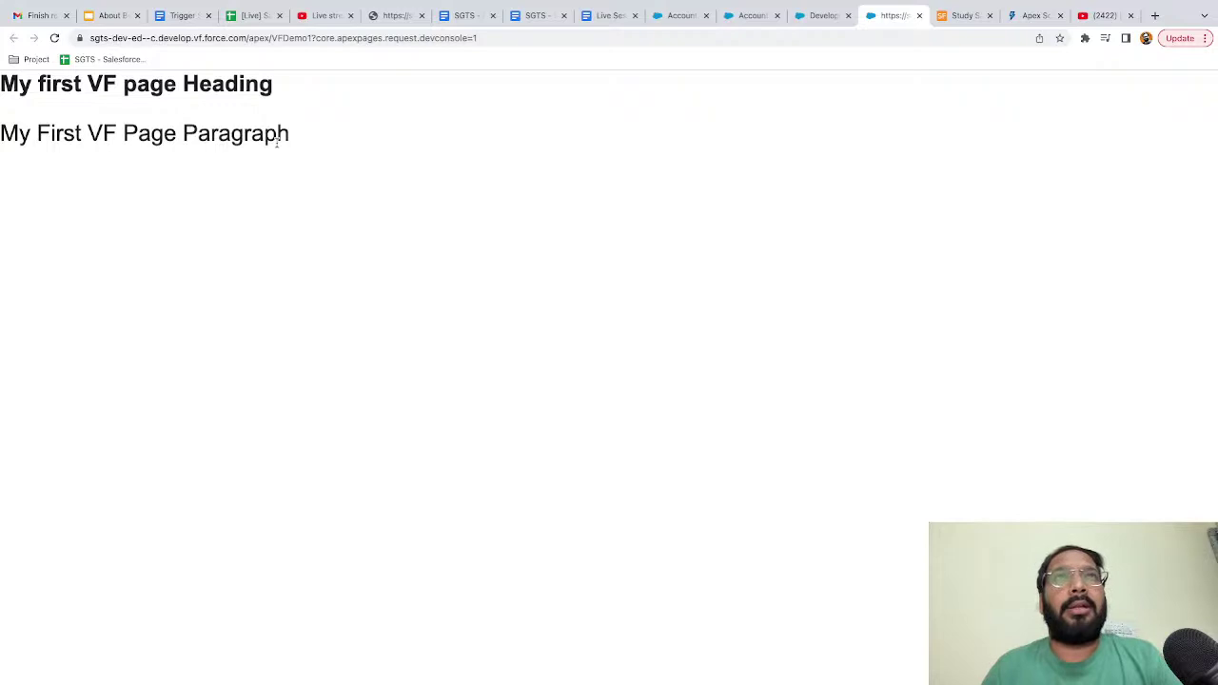
- Reduce the preview's zoom, return to the VFDemo1 markup in the Developer Console and preview the page again
key(ctrl+minus)
key(ctrl+minus)
key(ctrl+minus)
key(ctrl+minus)
key(ctrl+minus)
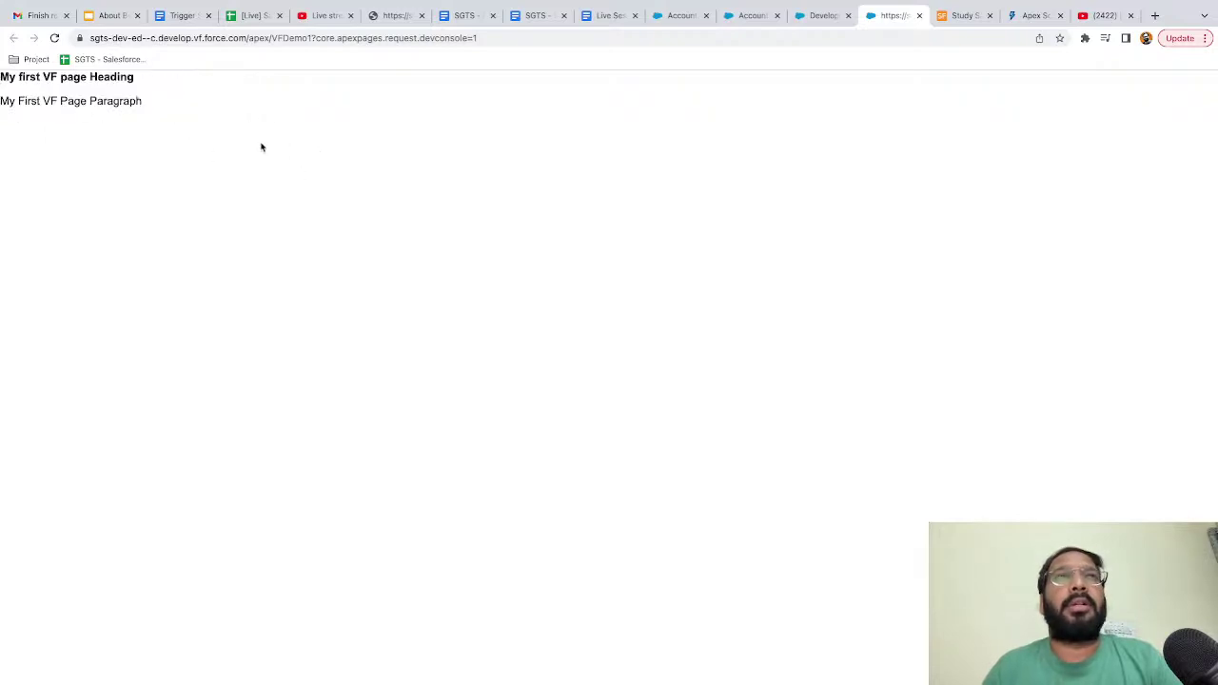
click(812, 19)
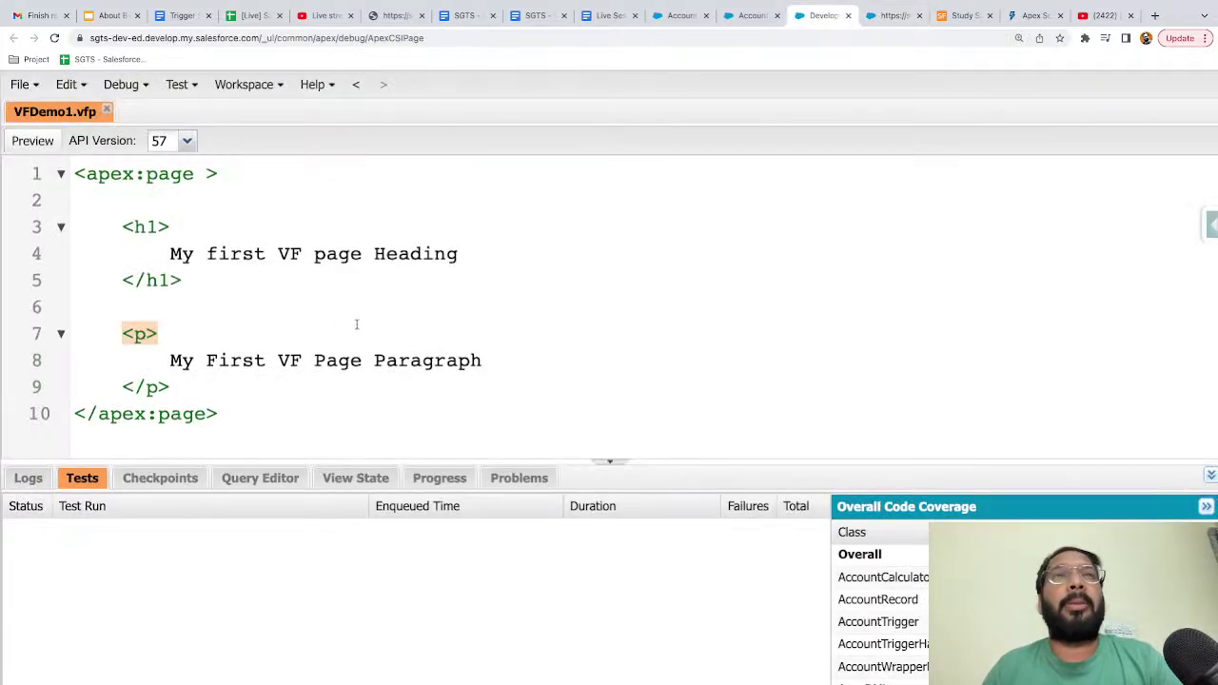
click(48, 141)
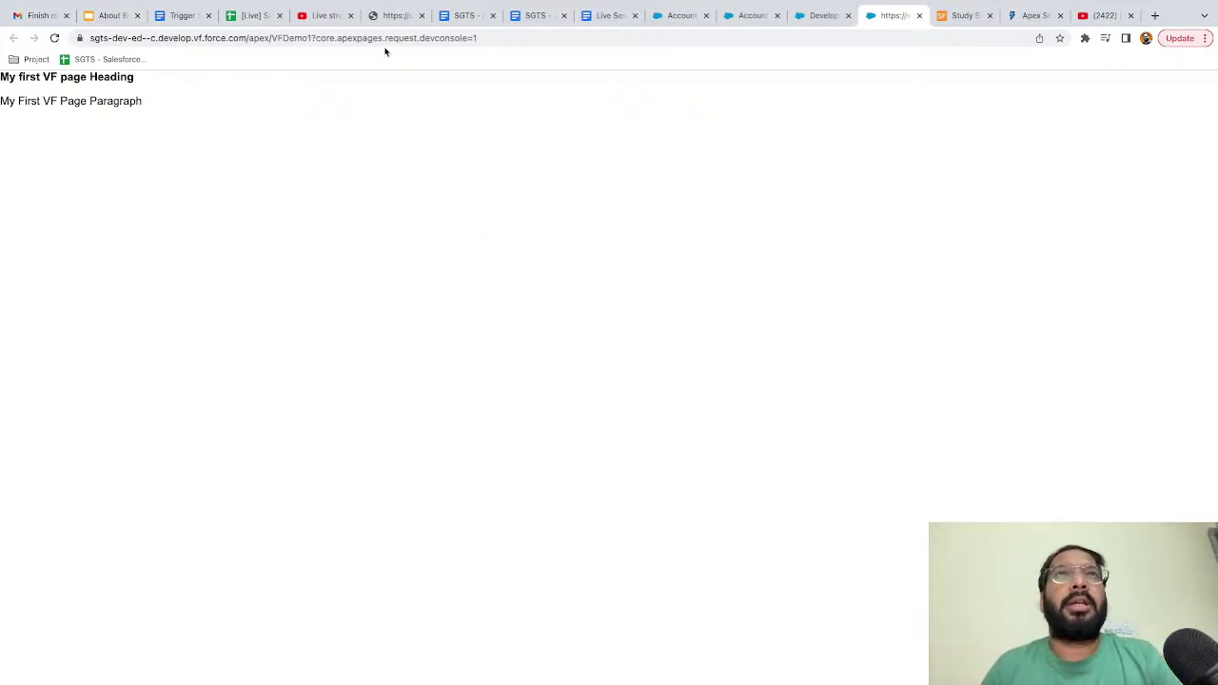
- Switch to the YouTube live chat and enlarge its text to read the viewers' questions
click(390, 15)
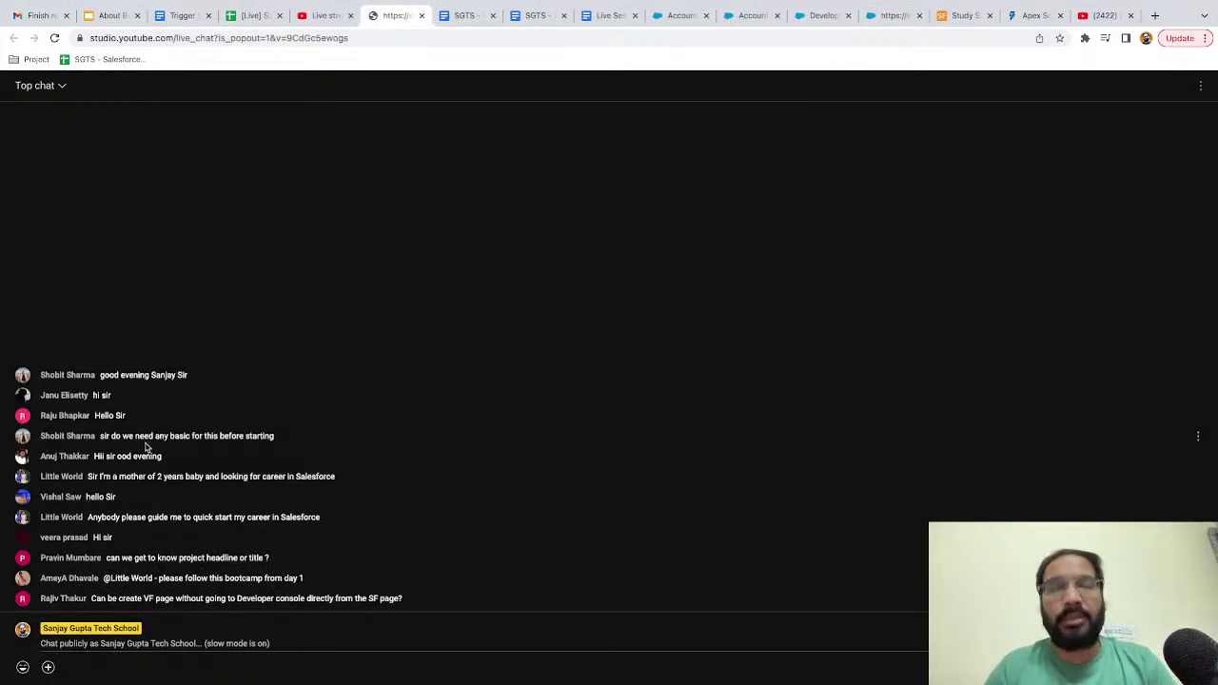
key(ctrl+plus)
key(ctrl+plus)
key(ctrl+plus)
key(ctrl+plus)
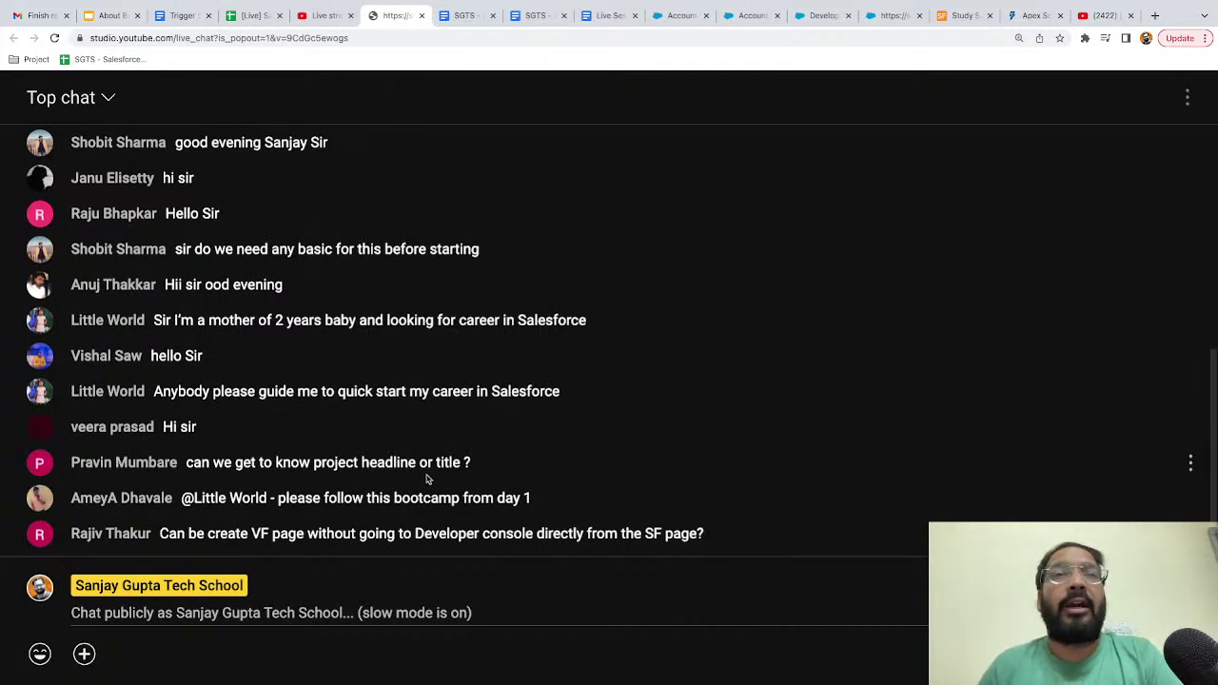
- Switch to the bootcamp schedule spreadsheet in Google Sheets and review the Development Project section and its sessions
click(252, 15)
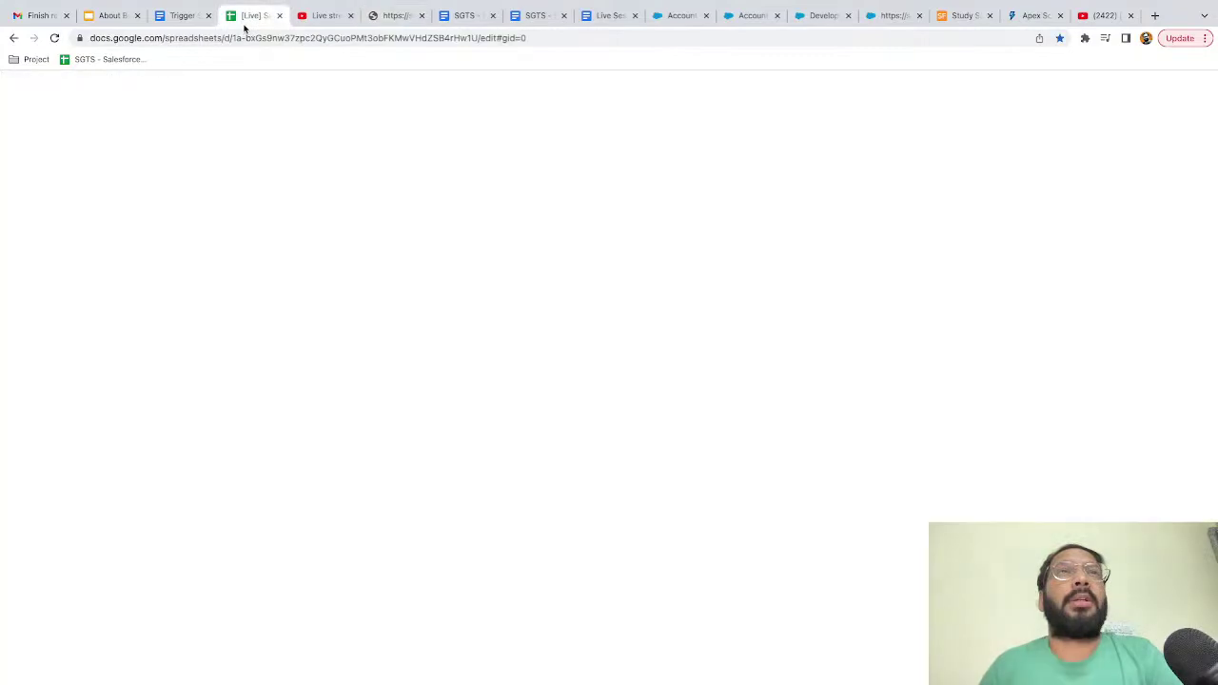
scroll(434, 485, up, 10)
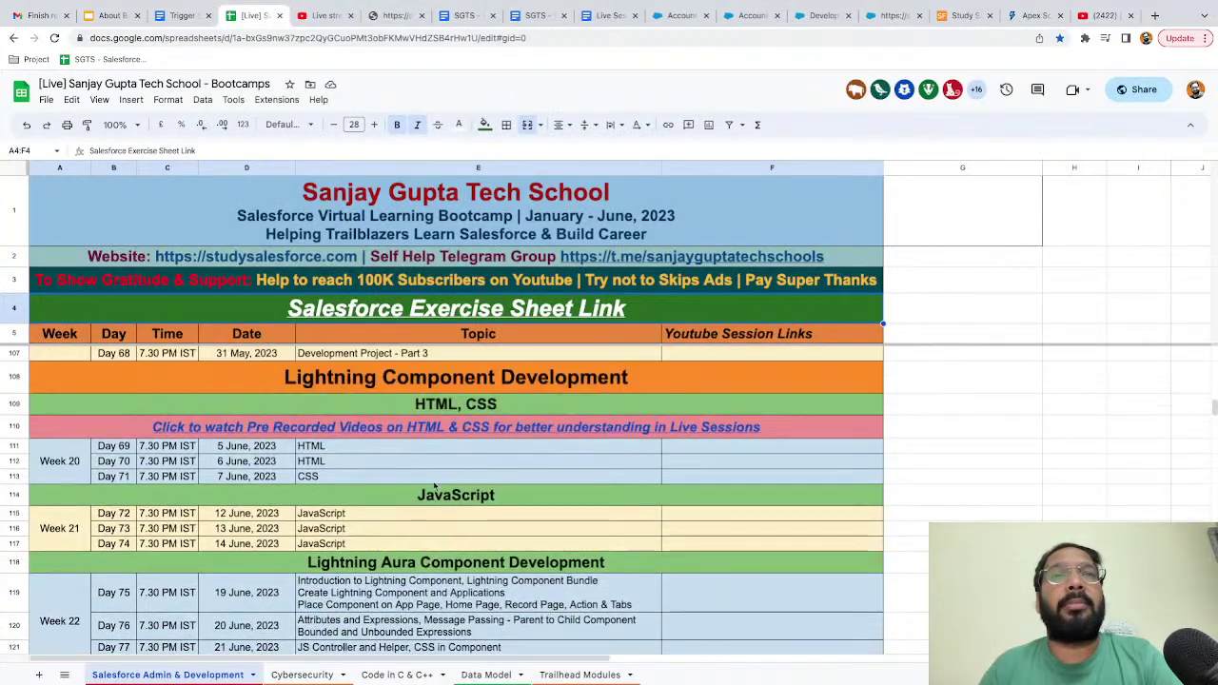
scroll(434, 485, up, 3)
scroll(423, 484, down, 4)
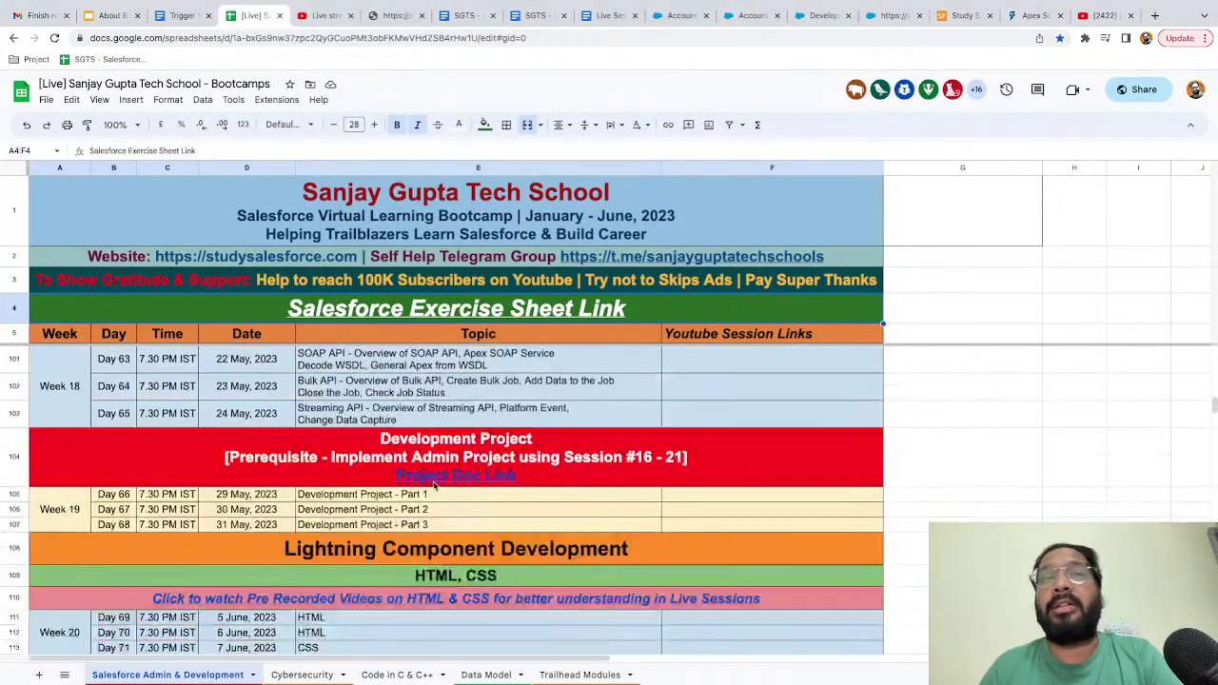
mouse_move(433, 480)
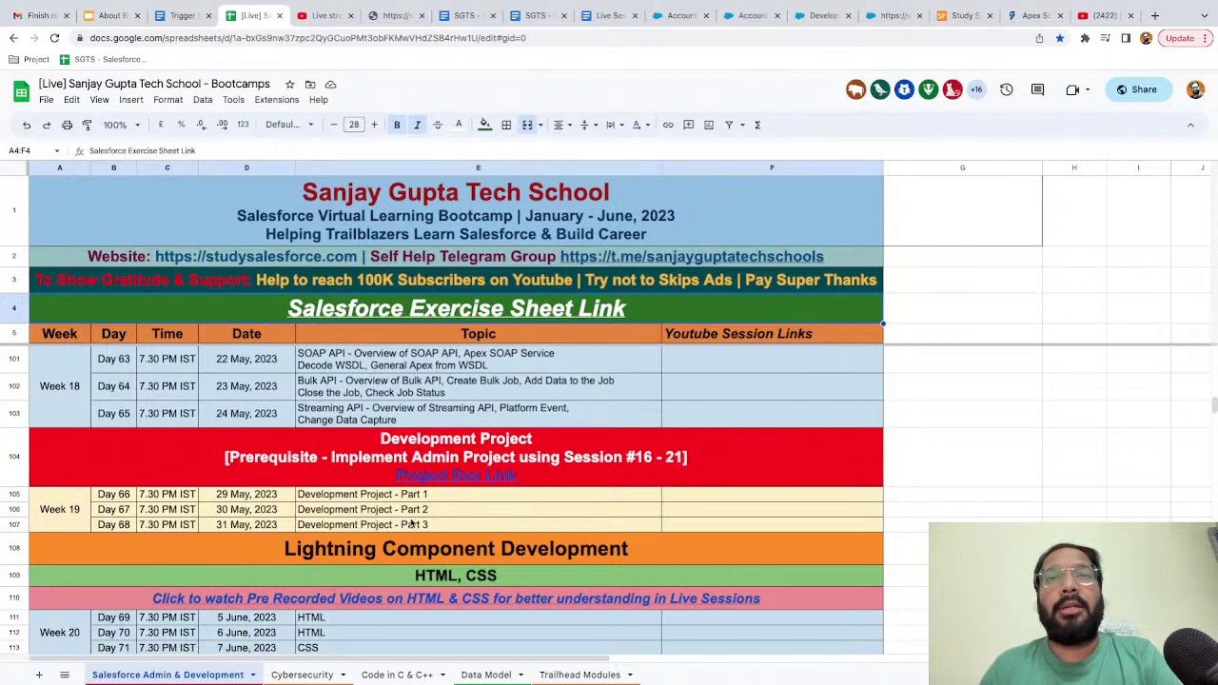
mouse_move(472, 468)
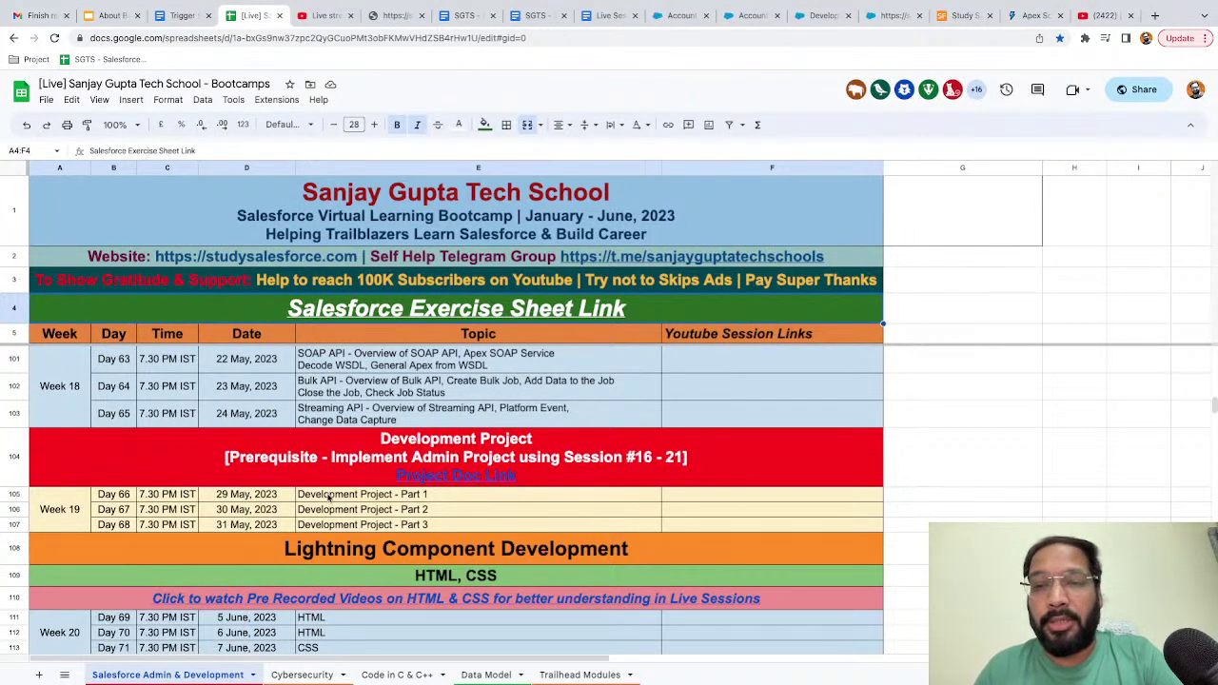
mouse_move(404, 445)
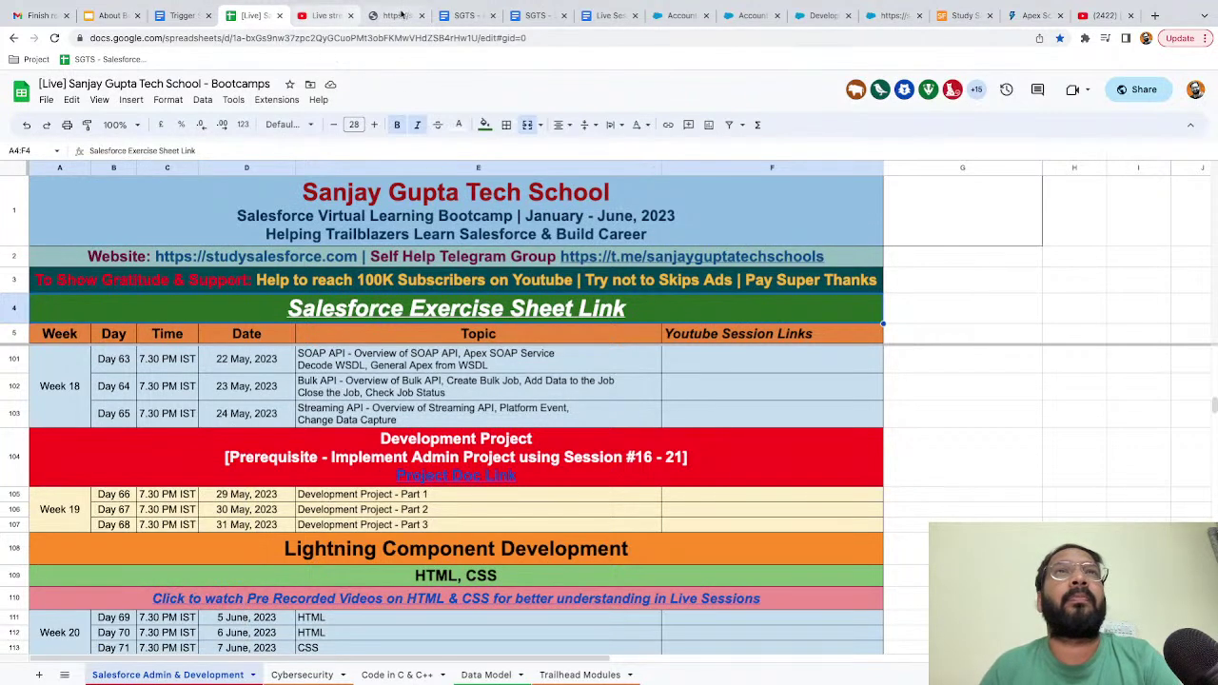
- Check the live chat, find Visualforce Pages in Salesforce Setup, and open the form for a new page and cancel it
click(400, 14)
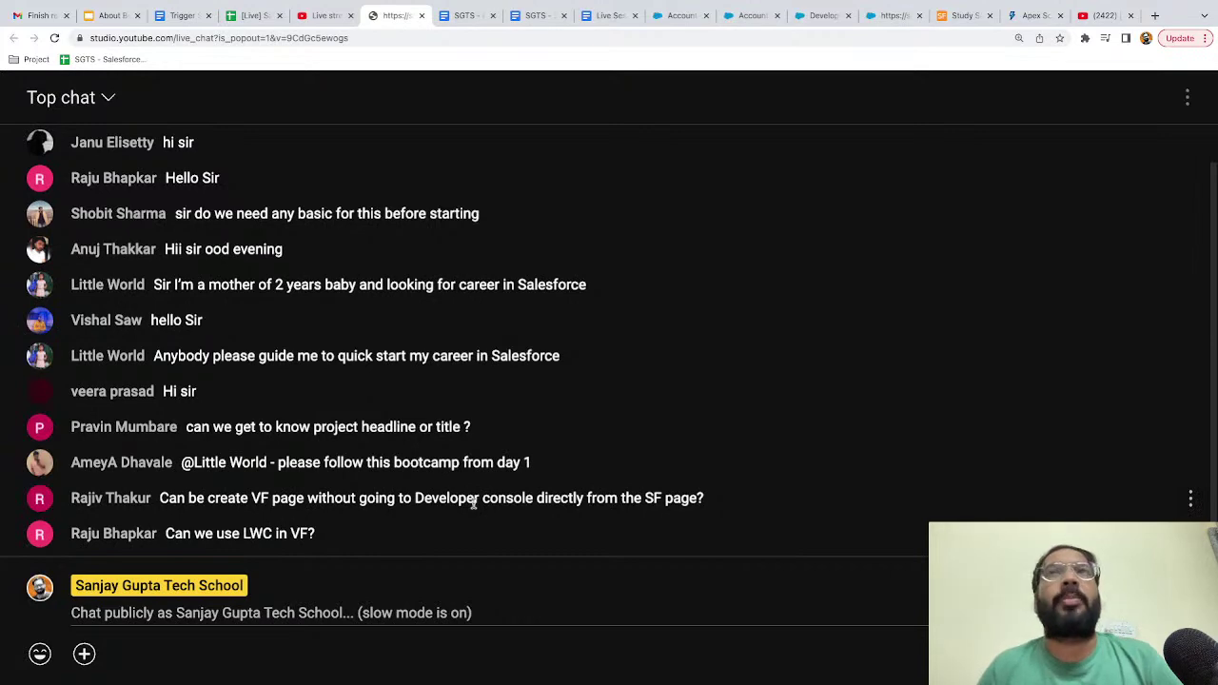
click(749, 21)
click(107, 116)
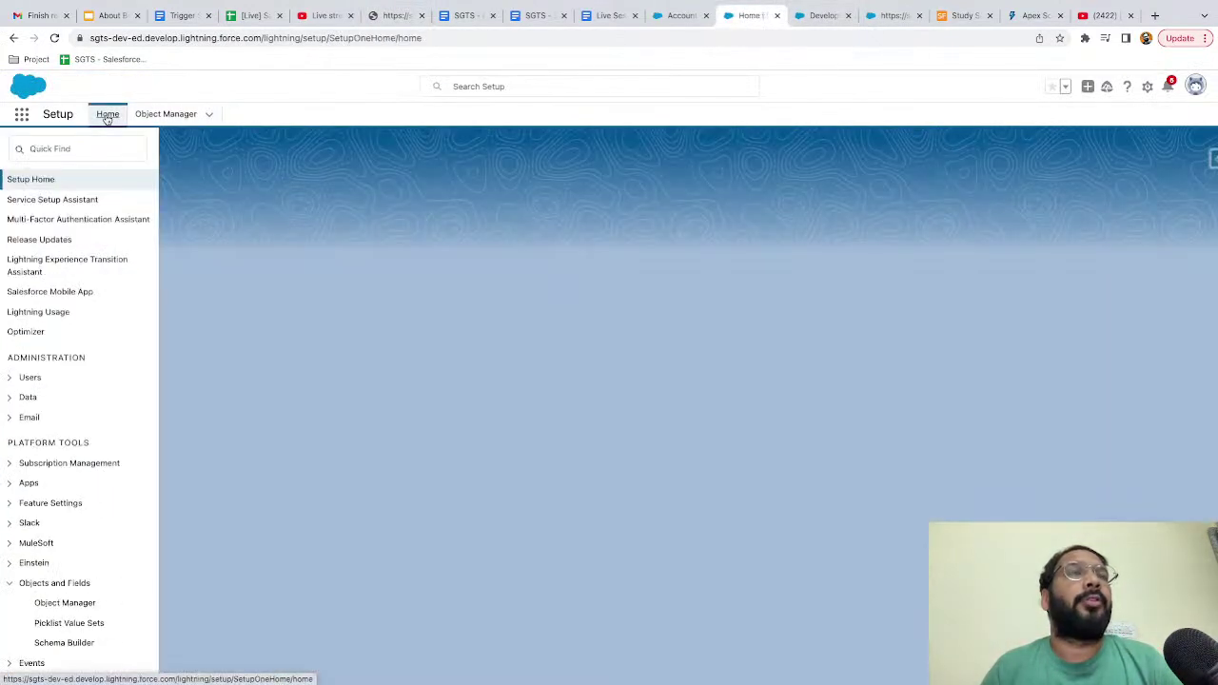
click(89, 148)
text(visua)
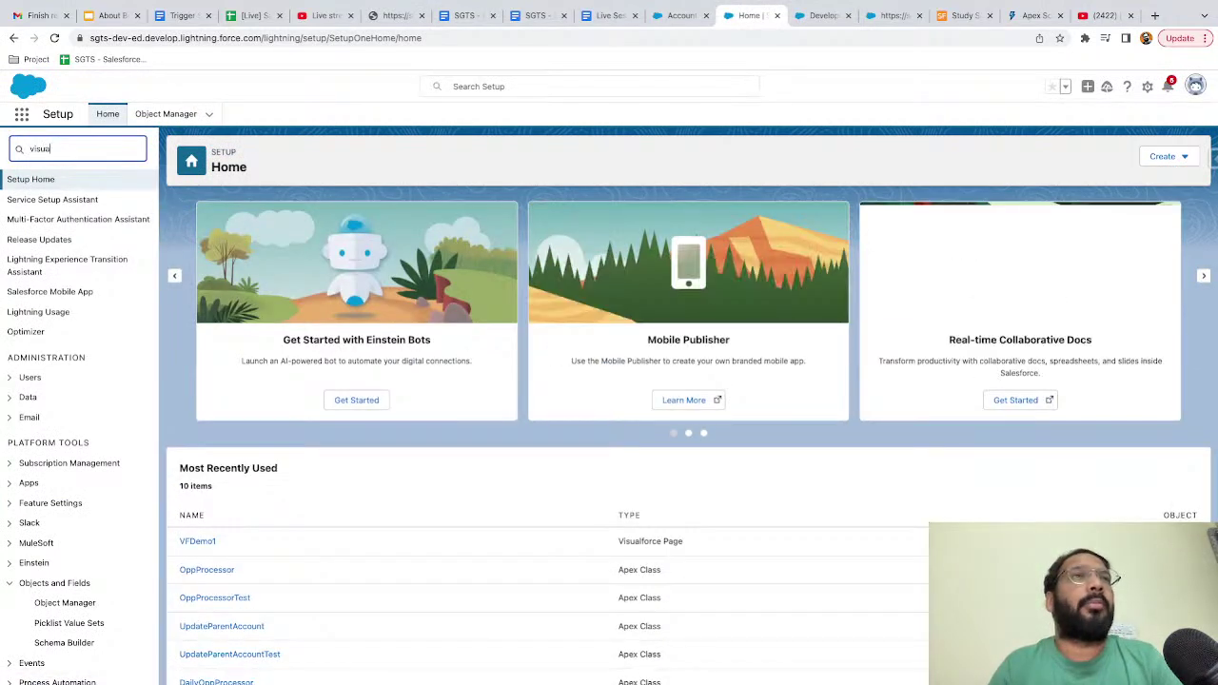
text(lf)
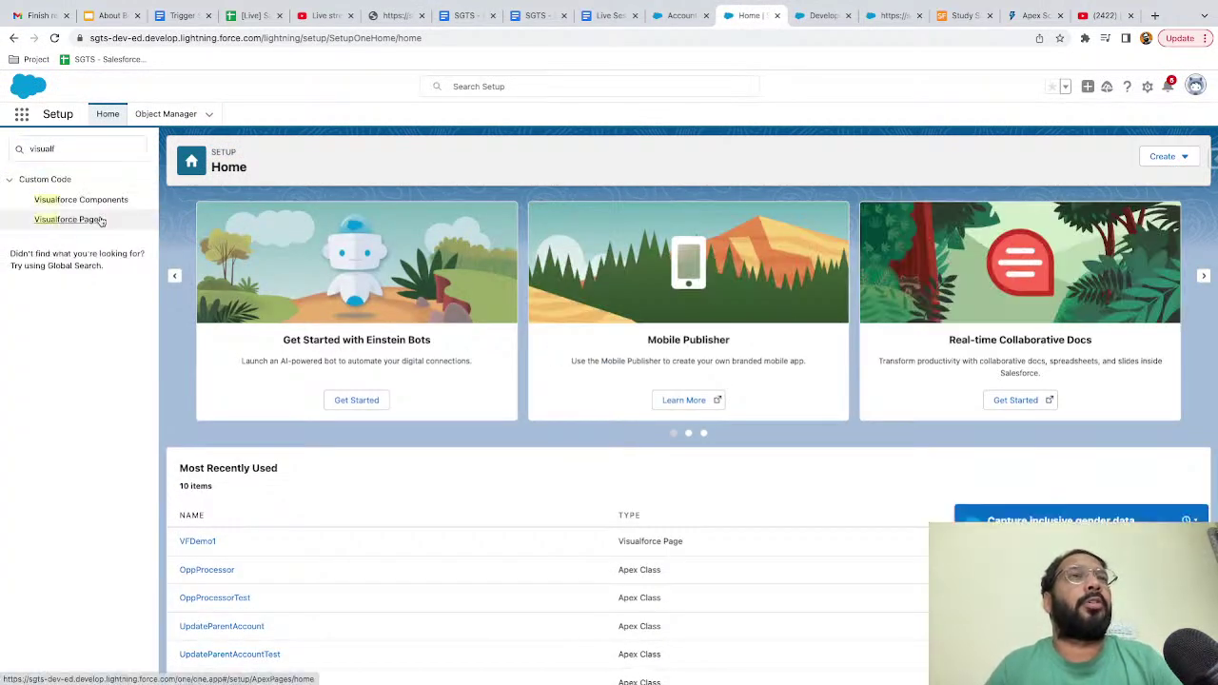
click(101, 220)
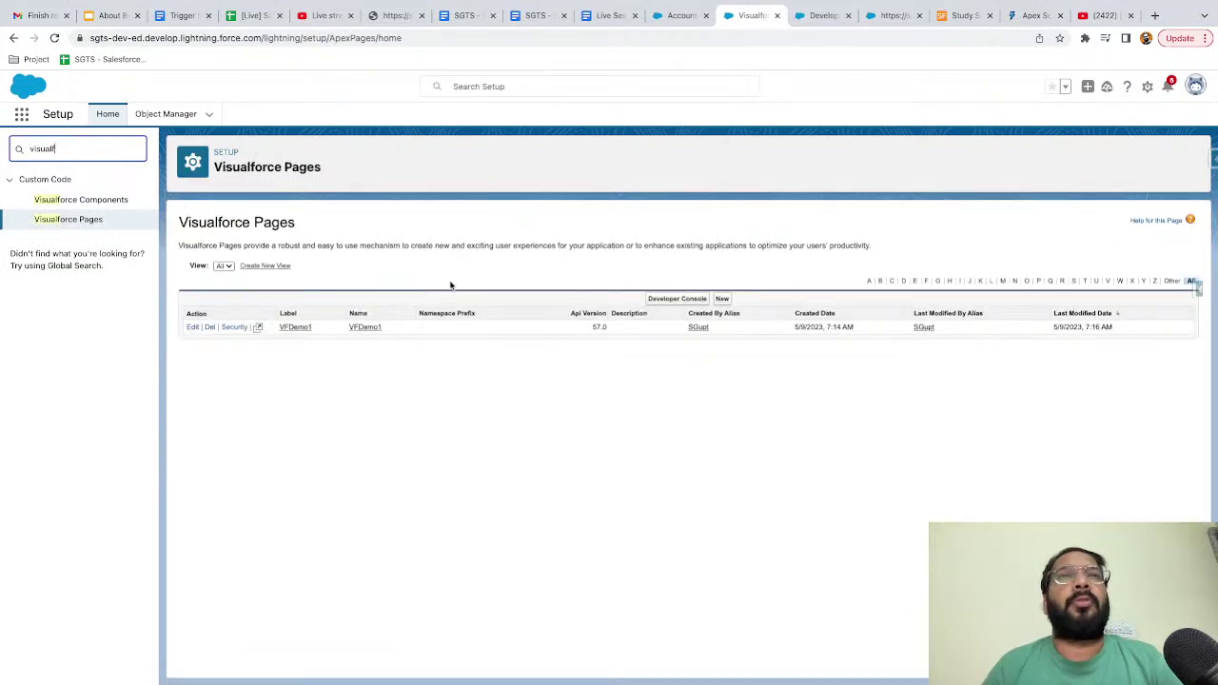
click(722, 299)
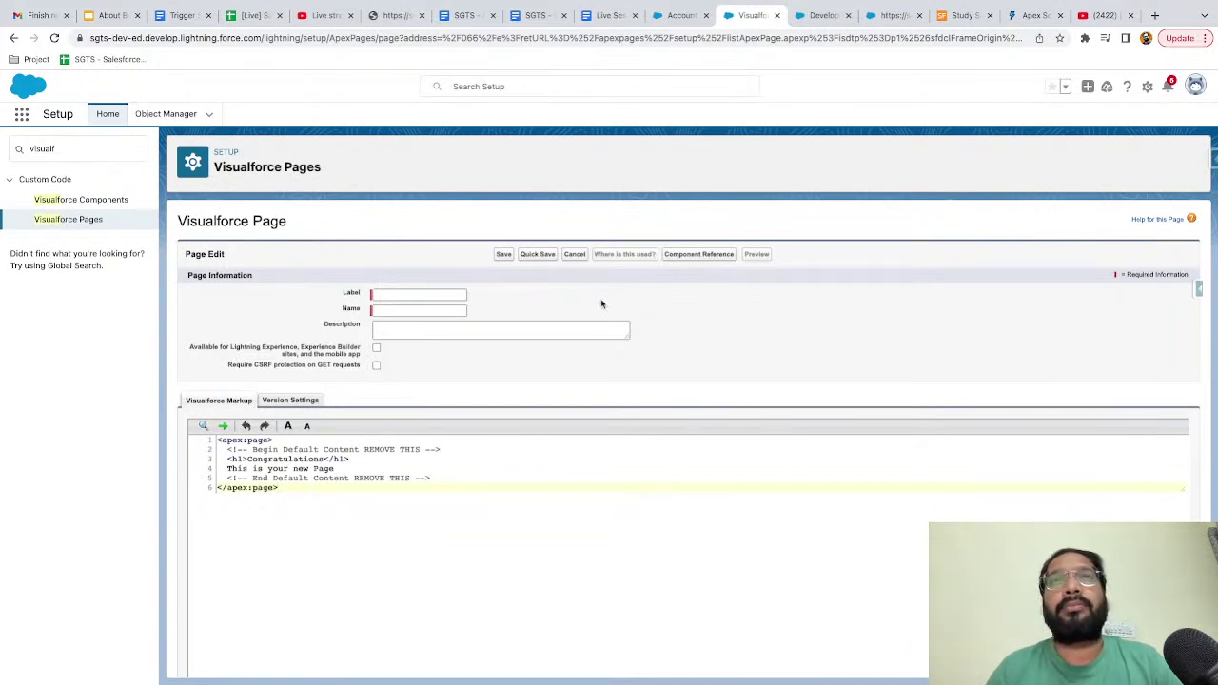
click(576, 255)
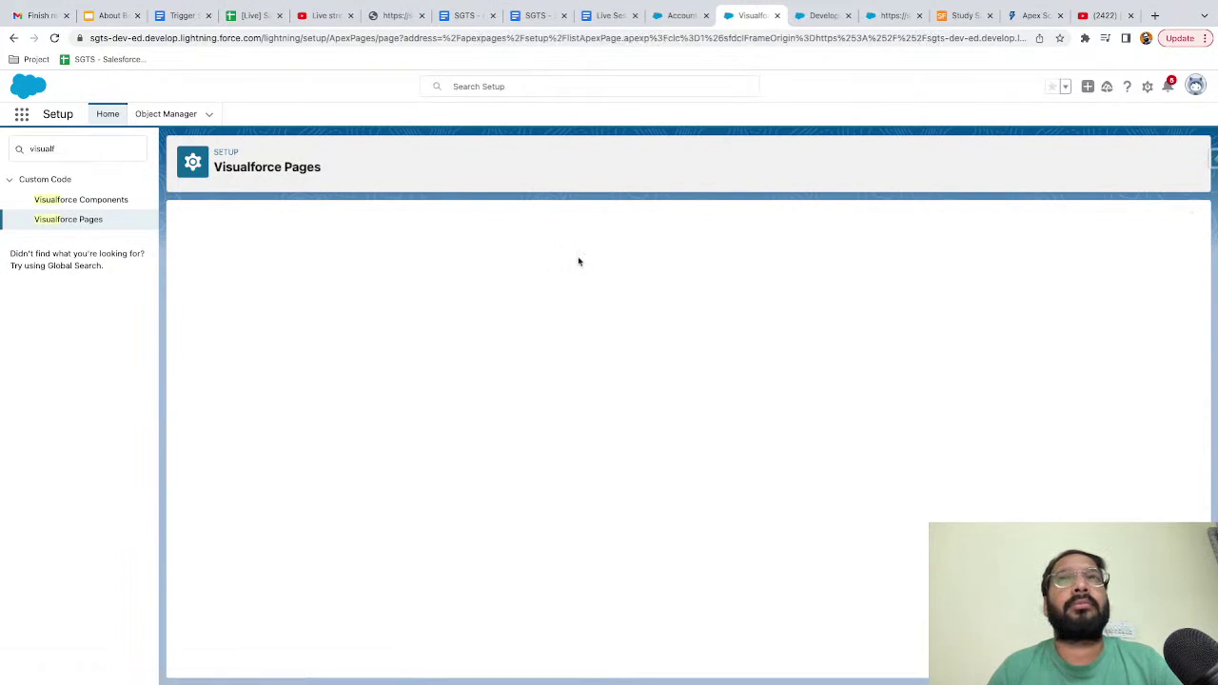
- Read the latest live chat questions, and in the Developer Console look through the file types offered for creation
click(392, 15)
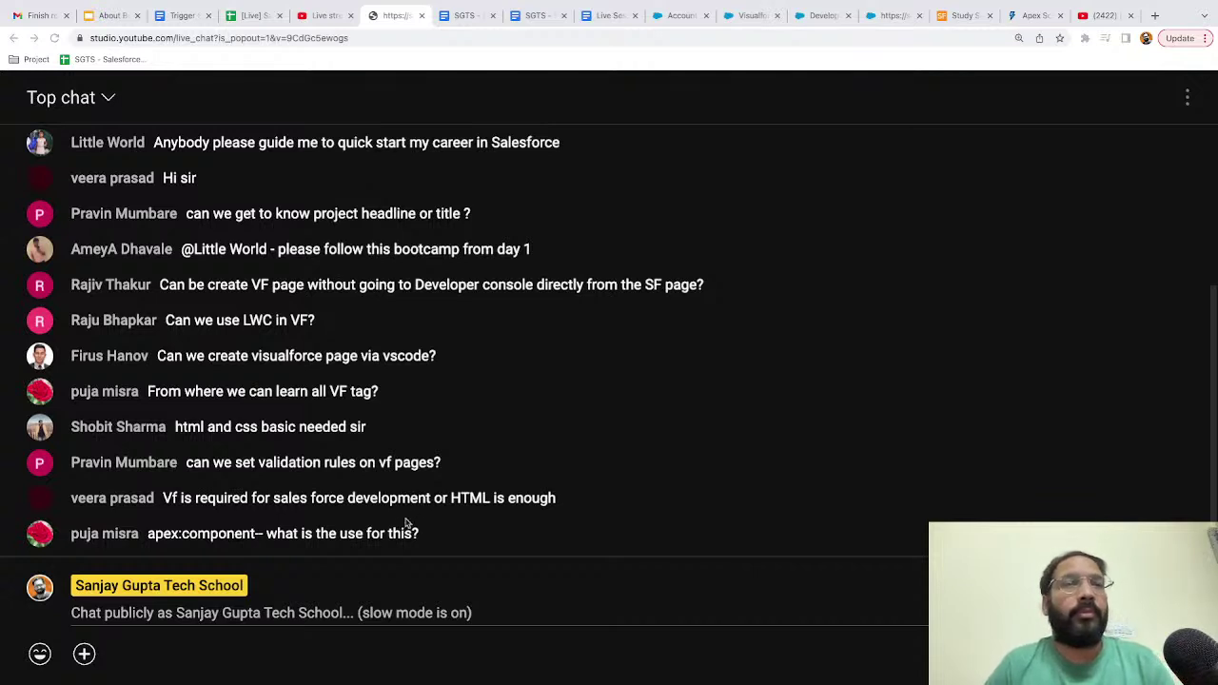
click(443, 535)
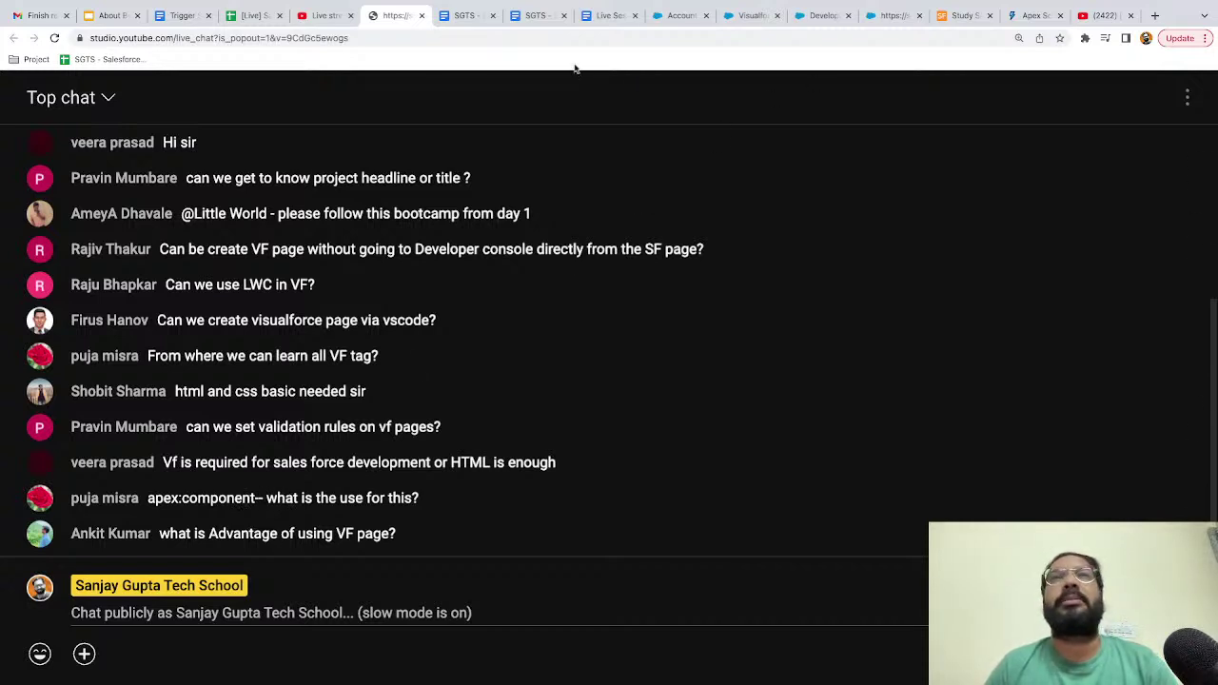
click(742, 15)
click(821, 15)
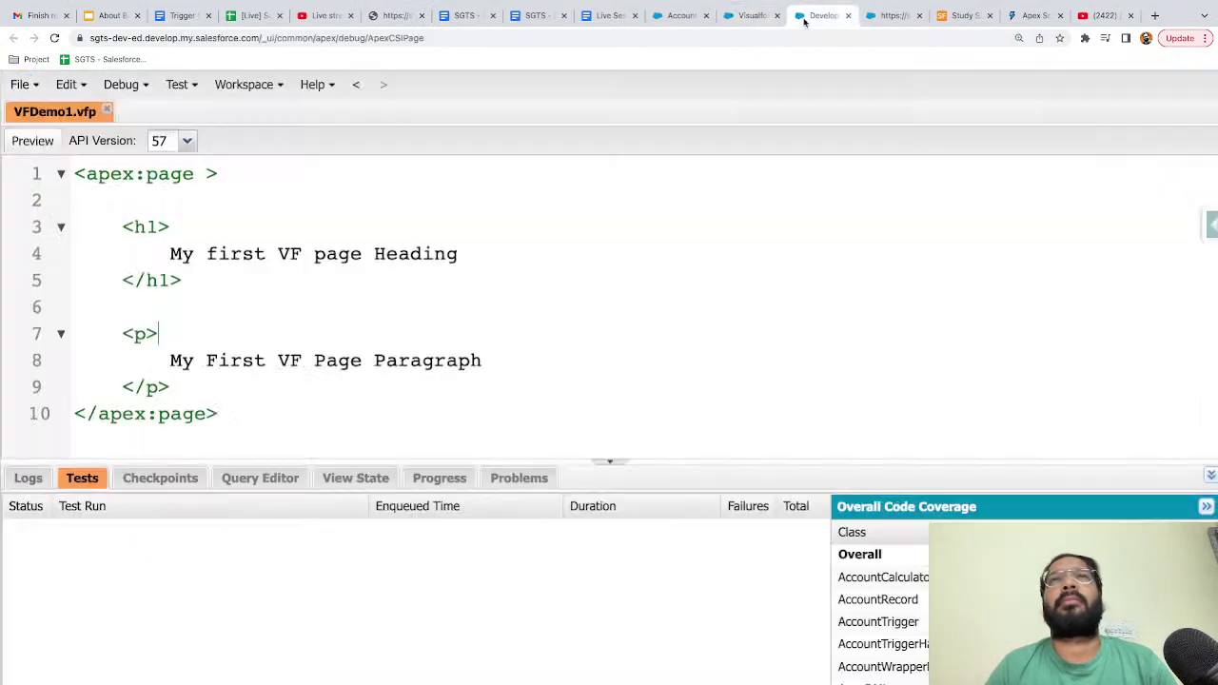
click(191, 195)
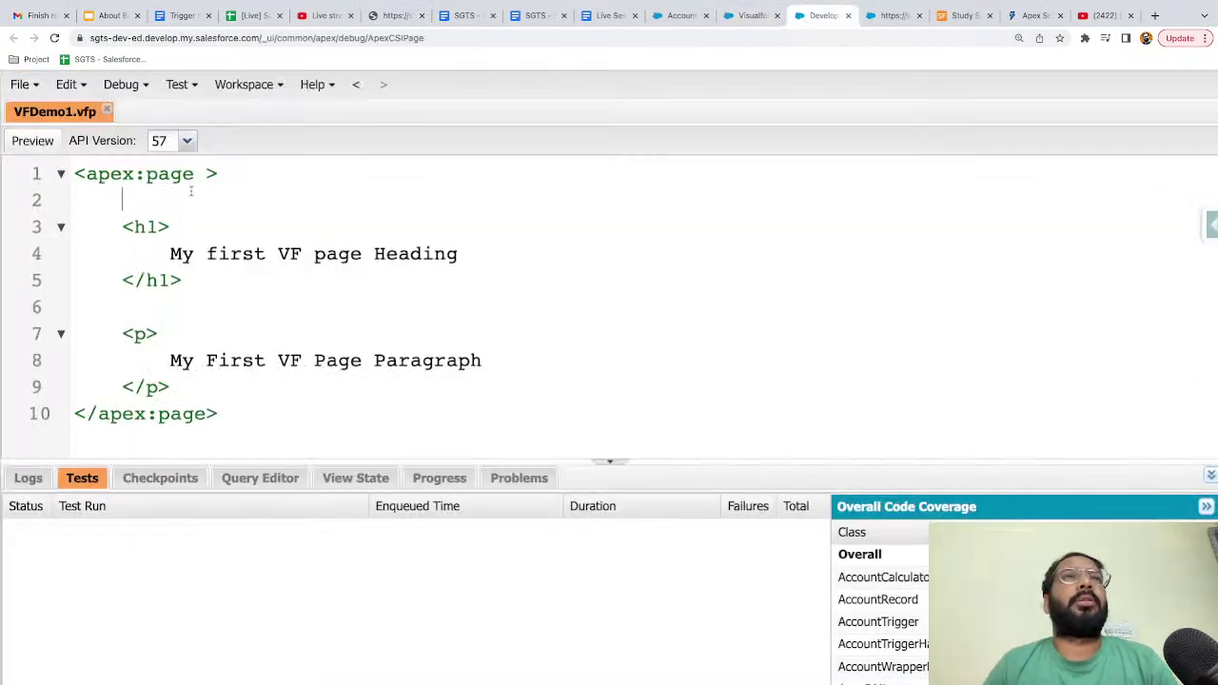
click(21, 84)
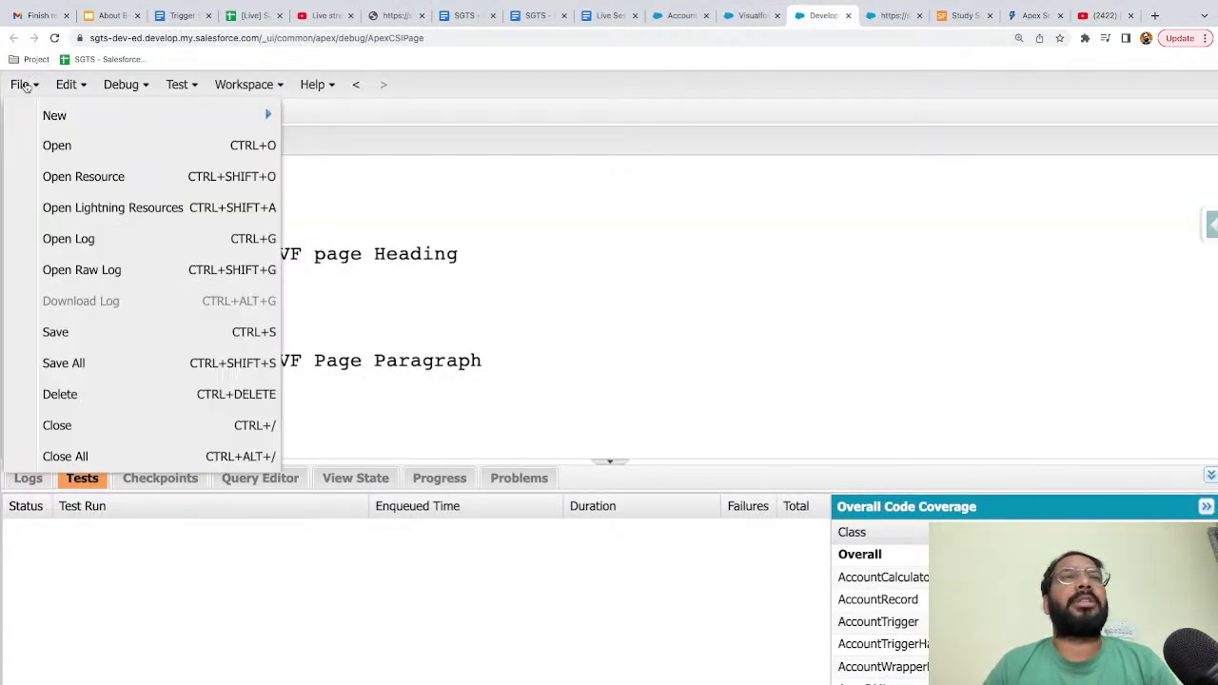
mouse_move(54, 114)
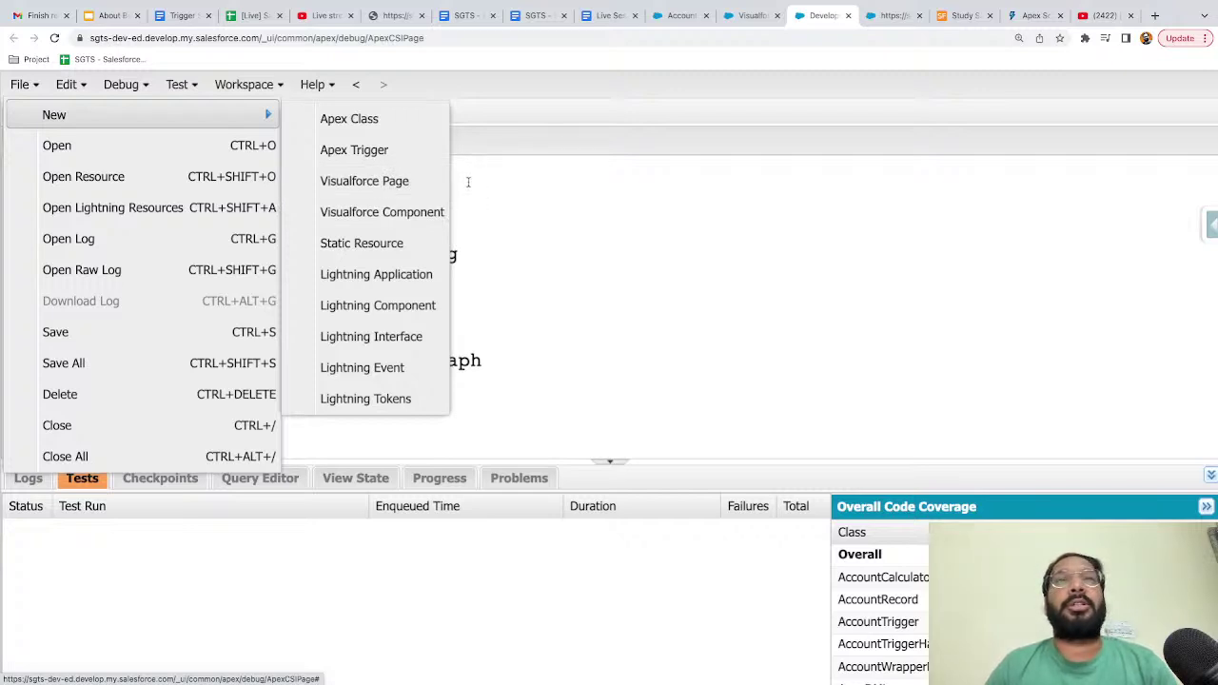
key(Escape)
- View the code-completion suggestions for the opening apex:page tag and dismiss them without choosing one
click(147, 176)
key(ctrl+space)
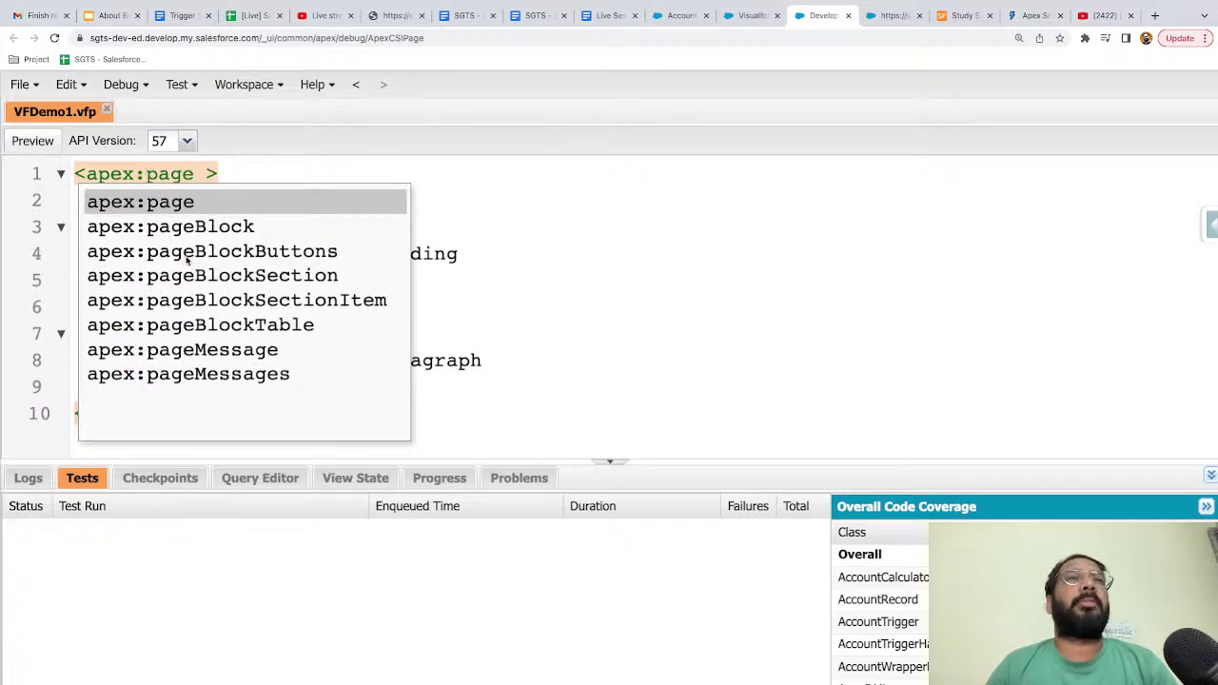
click(506, 230)
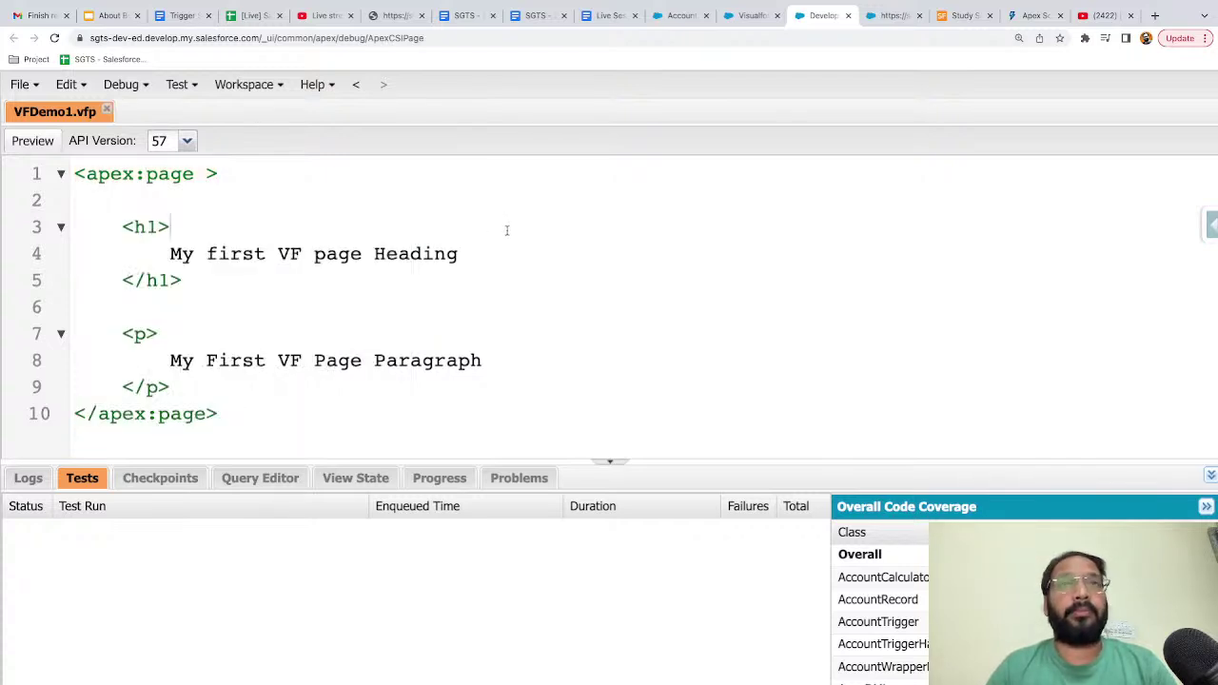
- Read the newest question in the YouTube live chat and revisit the Visualforce Pages list in Salesforce Setup
click(387, 18)
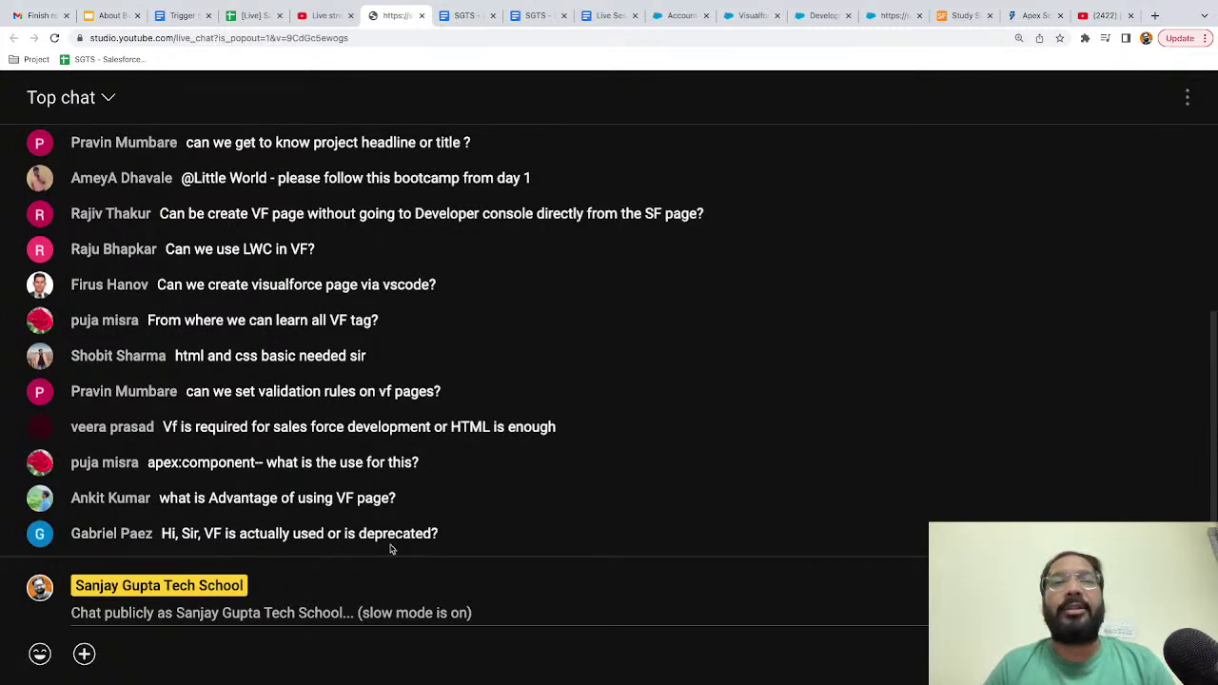
click(751, 18)
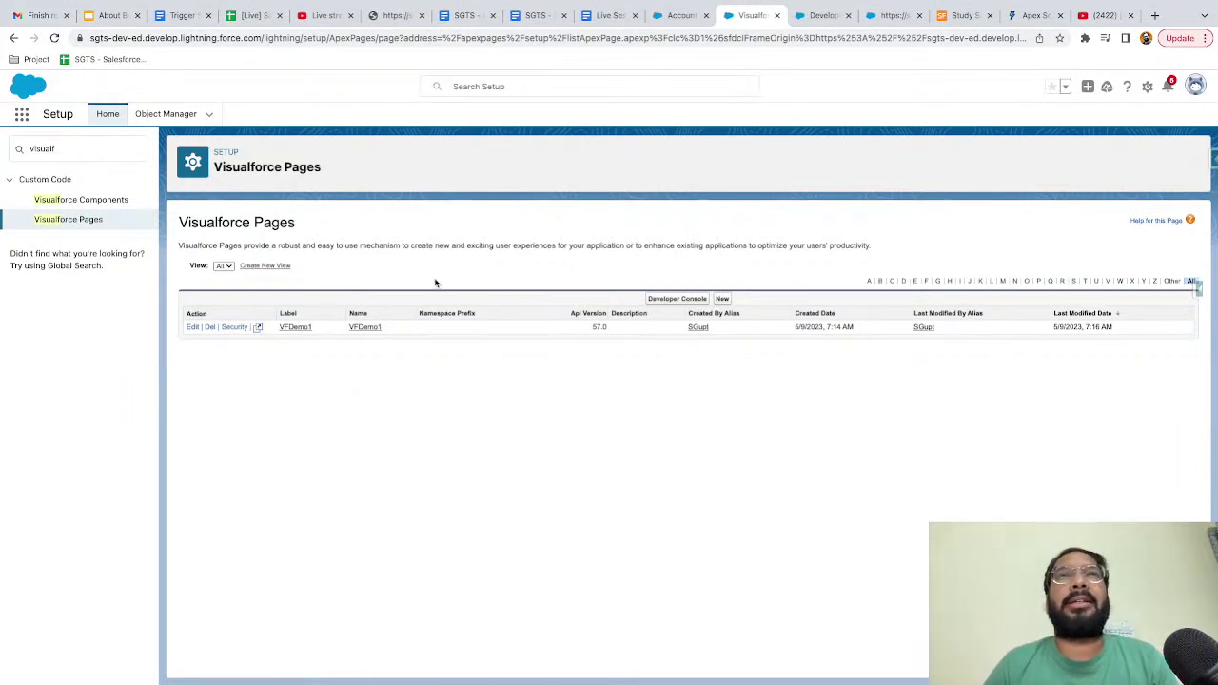
click(386, 17)
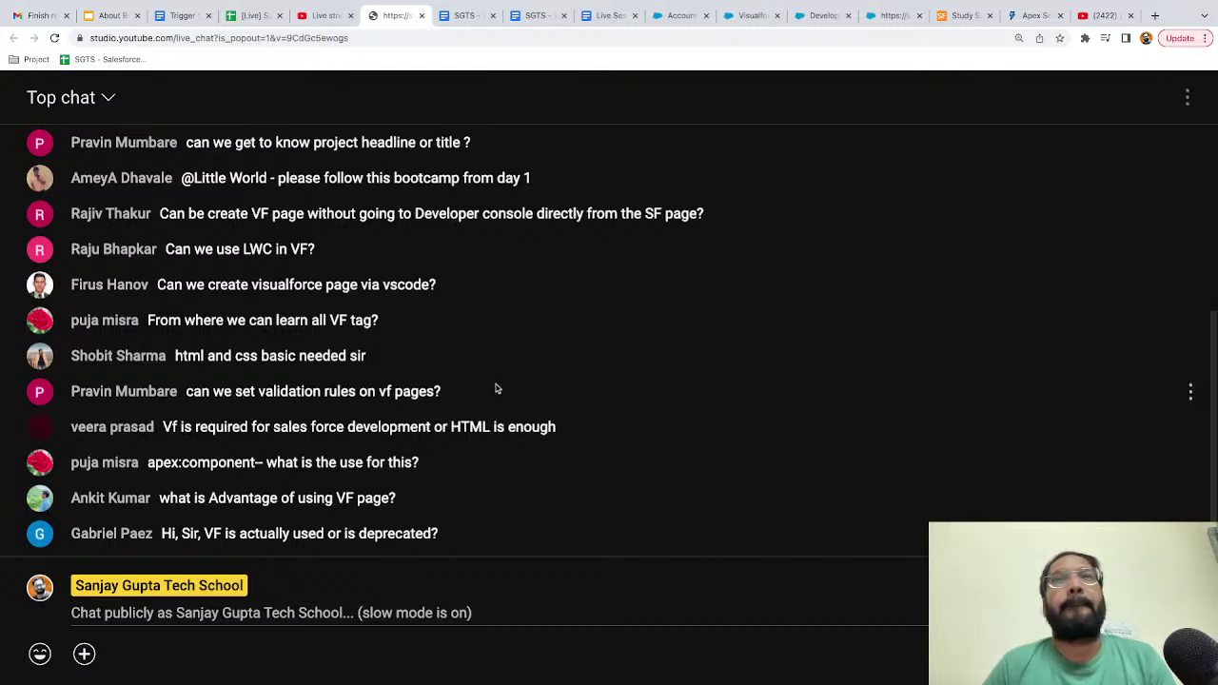
- Advance the presentation to the "Where you can use Visualforce" slide, read it, and return to the browser
key(ctrl+Left)
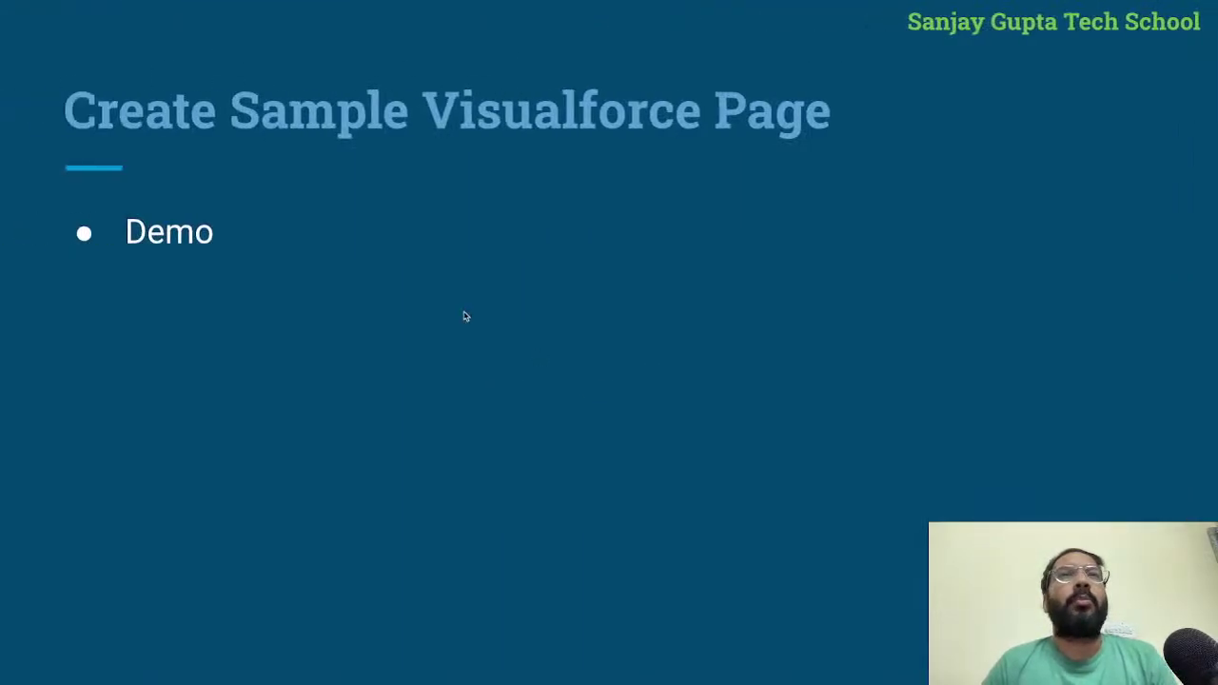
key(Right)
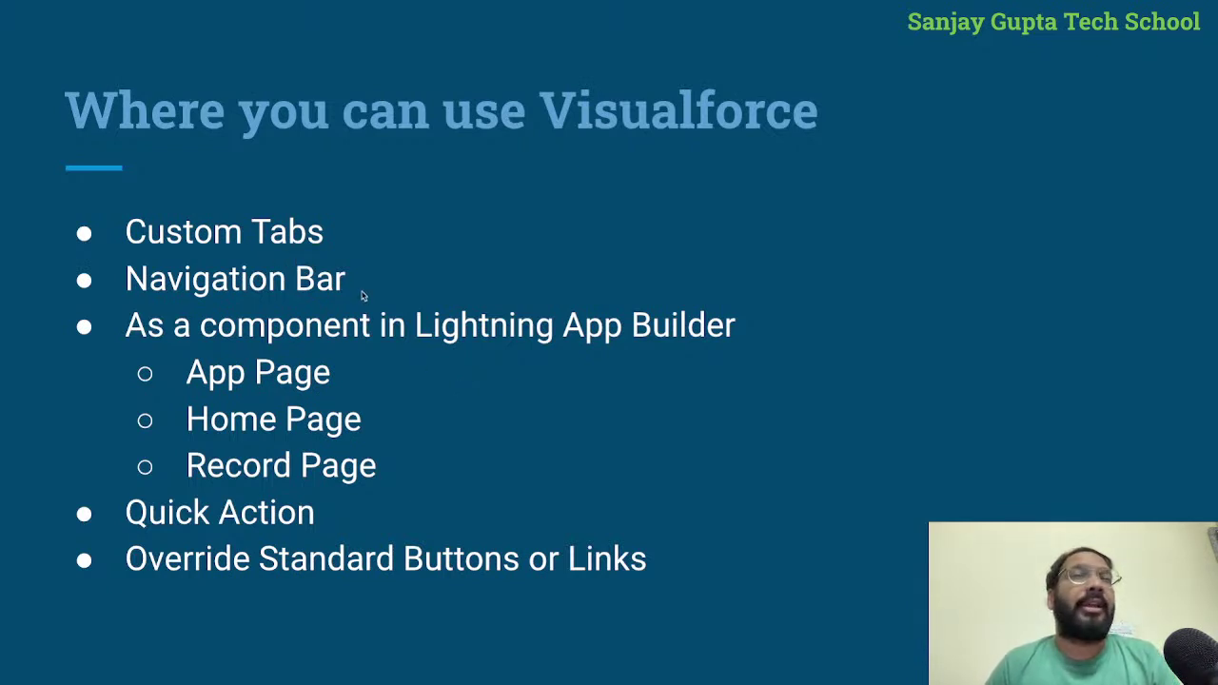
key(ctrl+Right)
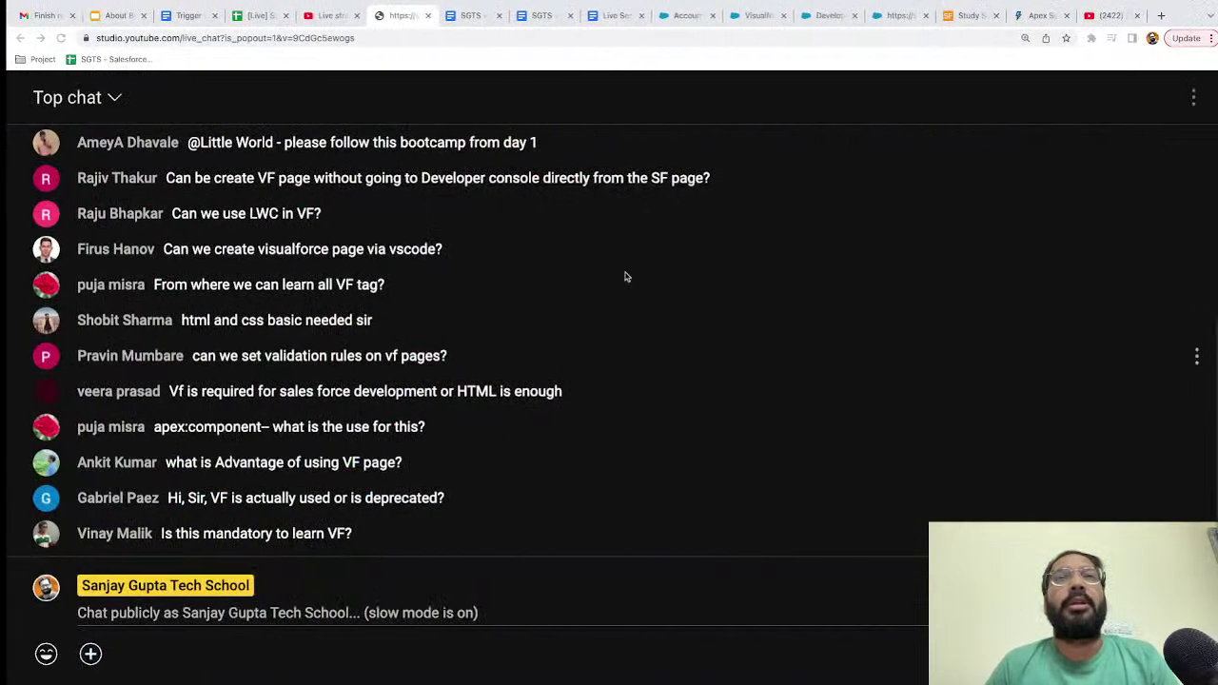
- Search Salesforce Setup for "tabs" and open the Tabs page under User Interface
click(817, 16)
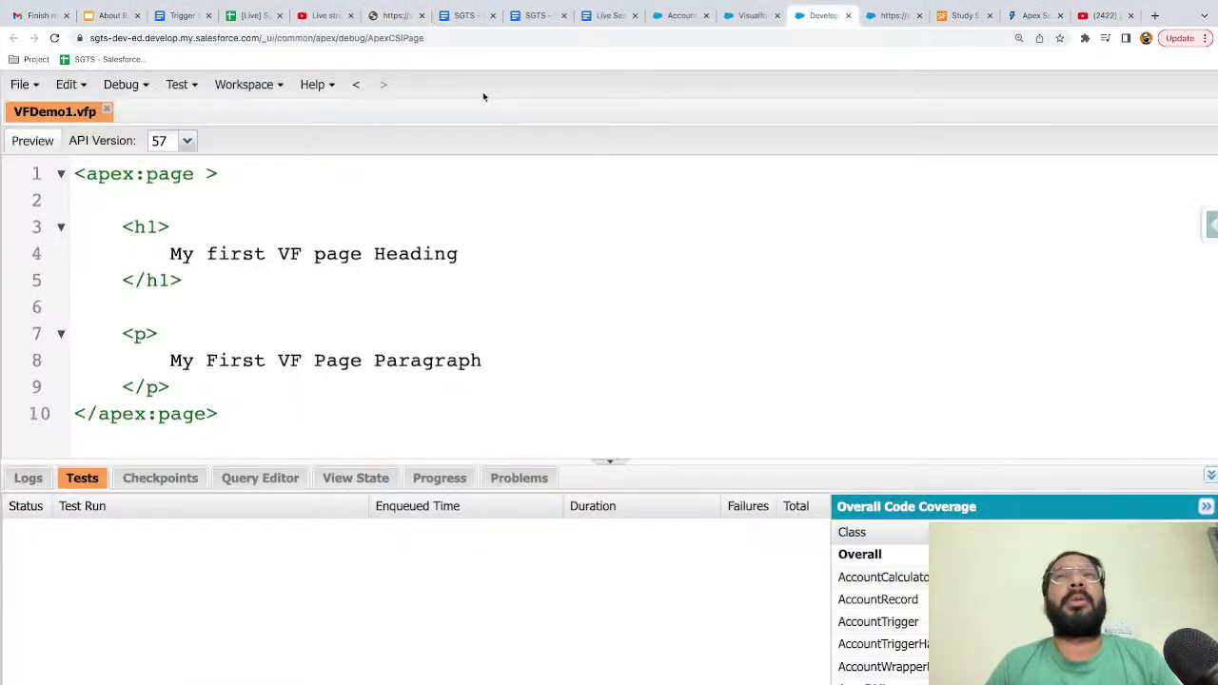
click(750, 15)
click(87, 148)
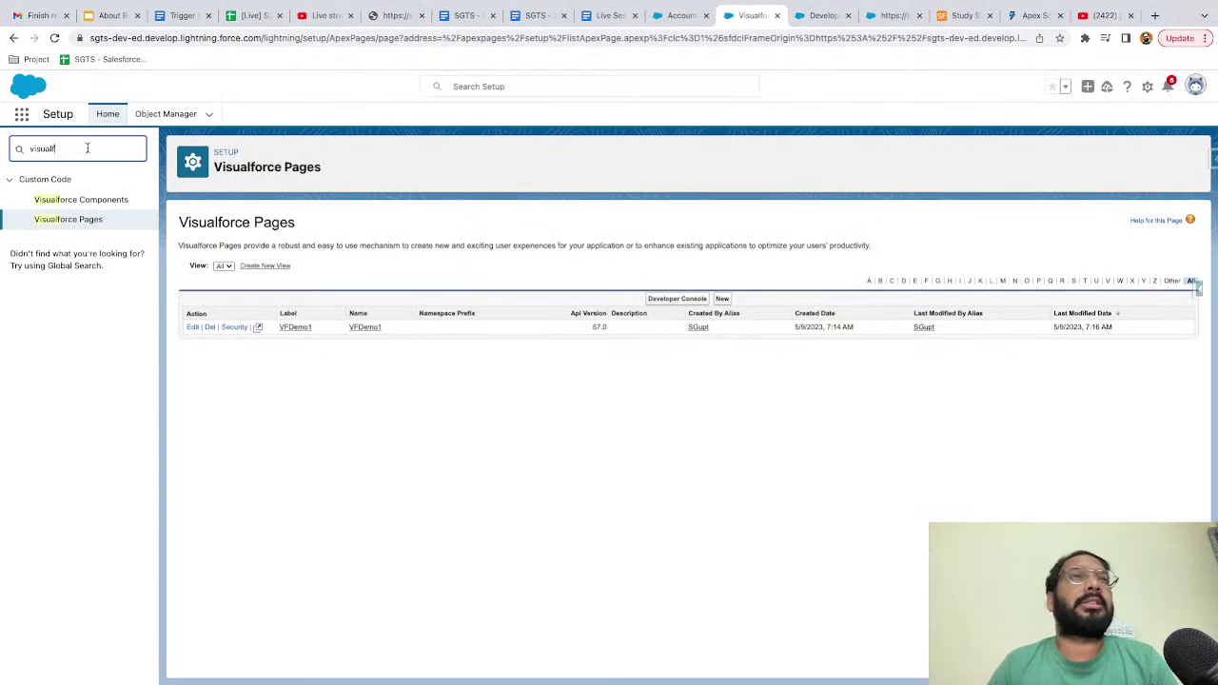
key(ctrl+a)
text(tab)
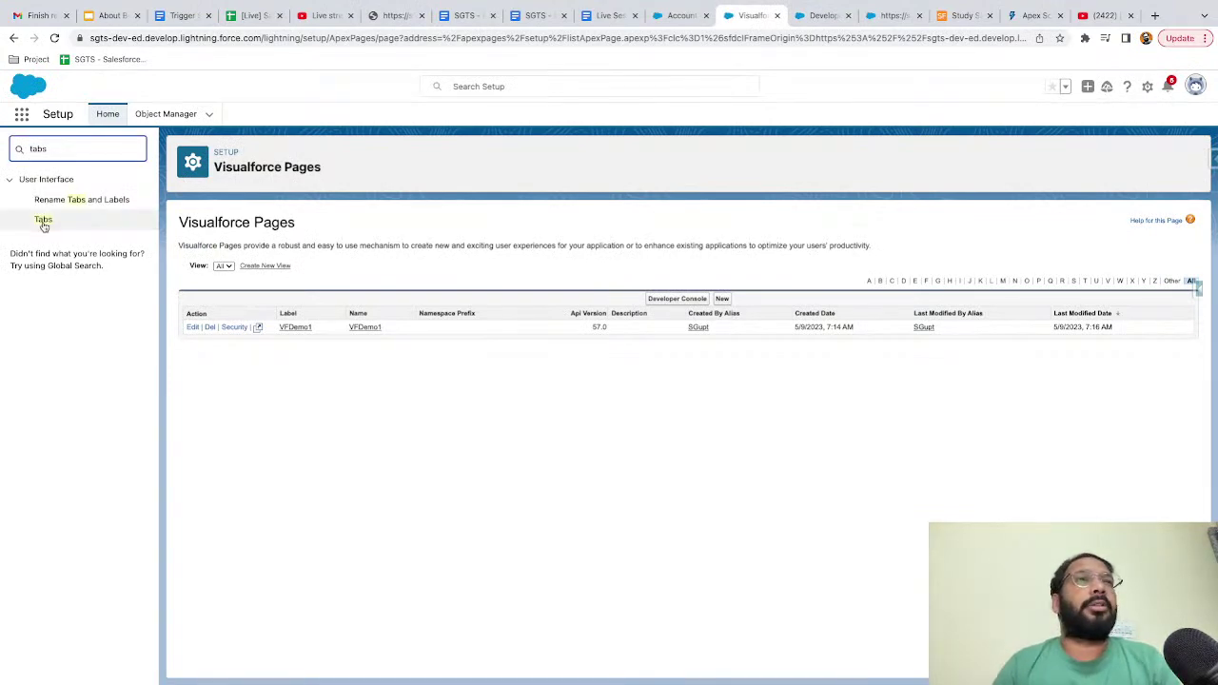
key(ctrl+plus)
key(ctrl+plus)
key(ctrl+plus)
key(ctrl+plus)
key(ctrl+plus)
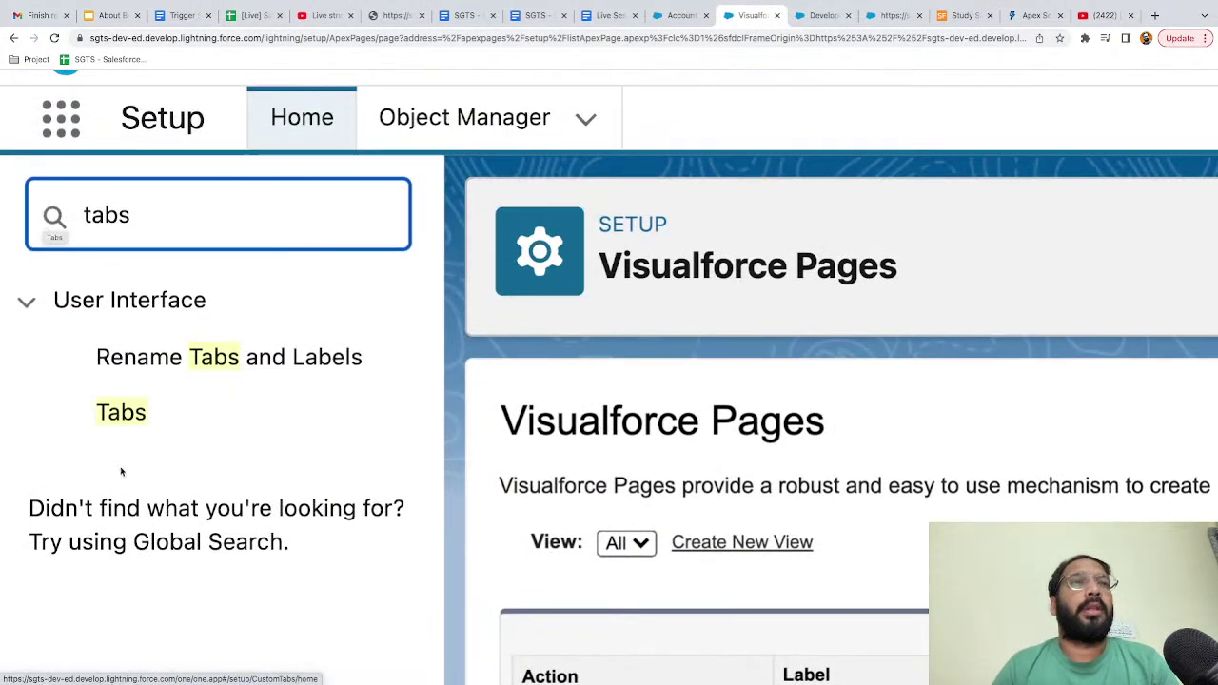
click(131, 417)
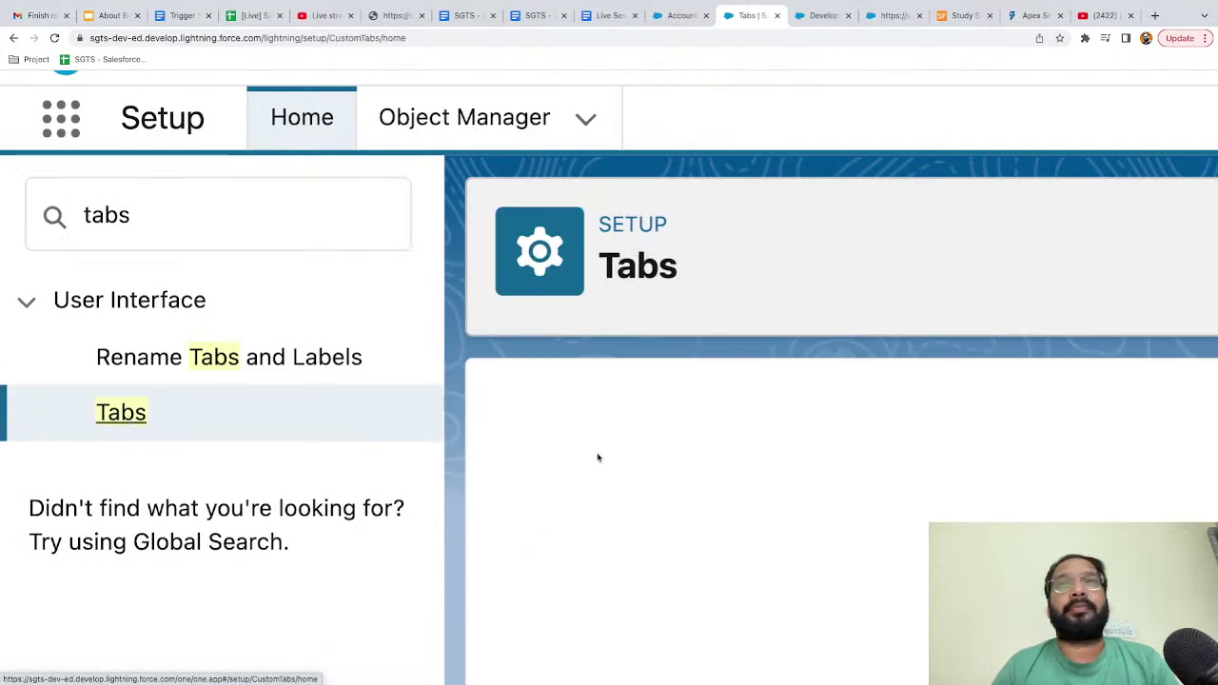
- Find the Visualforce Tabs section among the custom tabs and start creating a new Visualforce tab
scroll(716, 466, right, 3)
scroll(716, 466, right, 3)
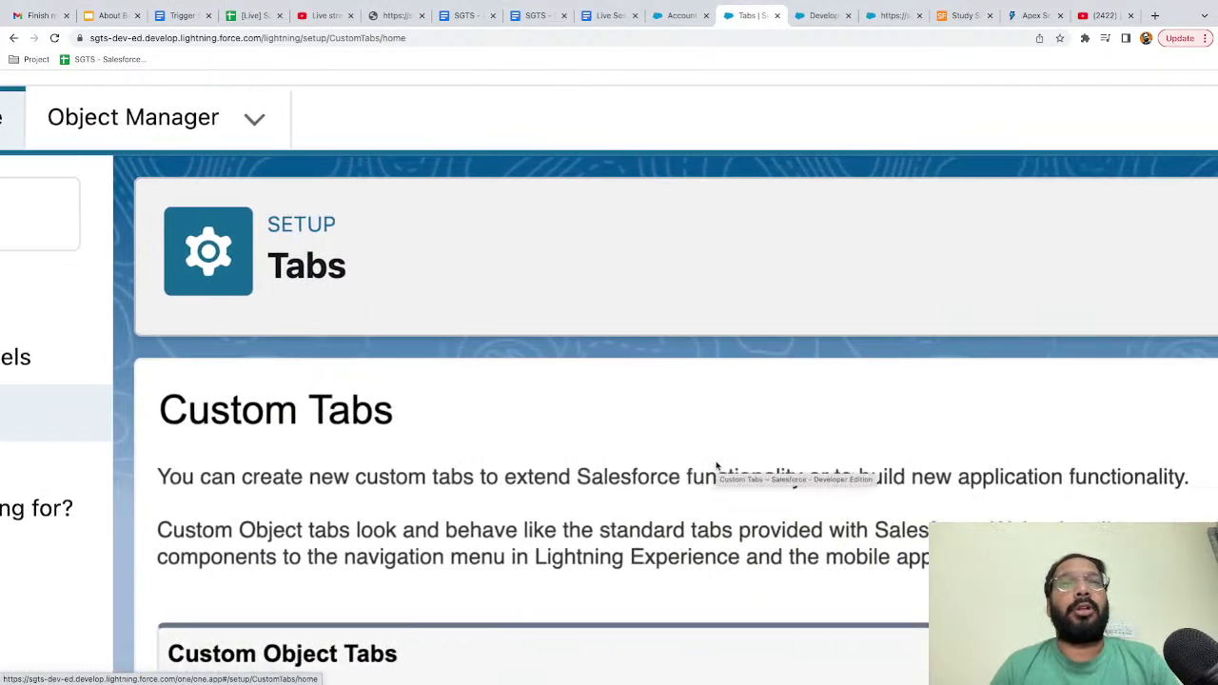
scroll(716, 466, down, 3)
key(ctrl+minus)
key(ctrl+minus)
scroll(631, 495, down, 1)
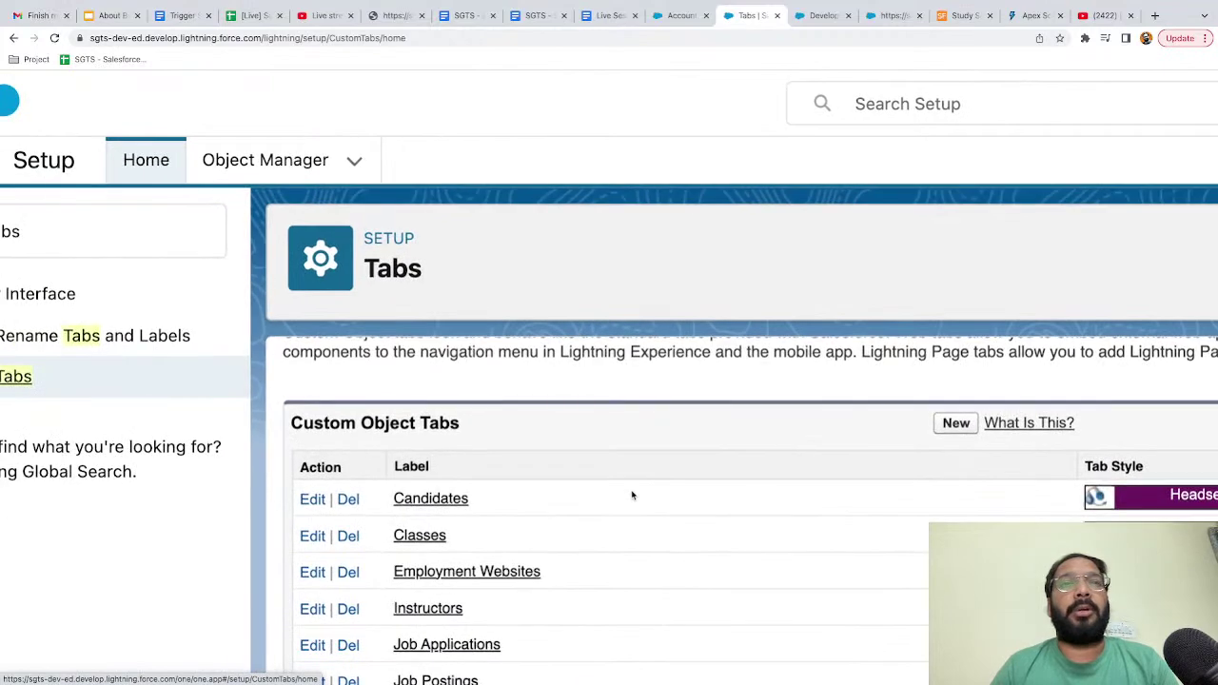
scroll(632, 495, right, 2)
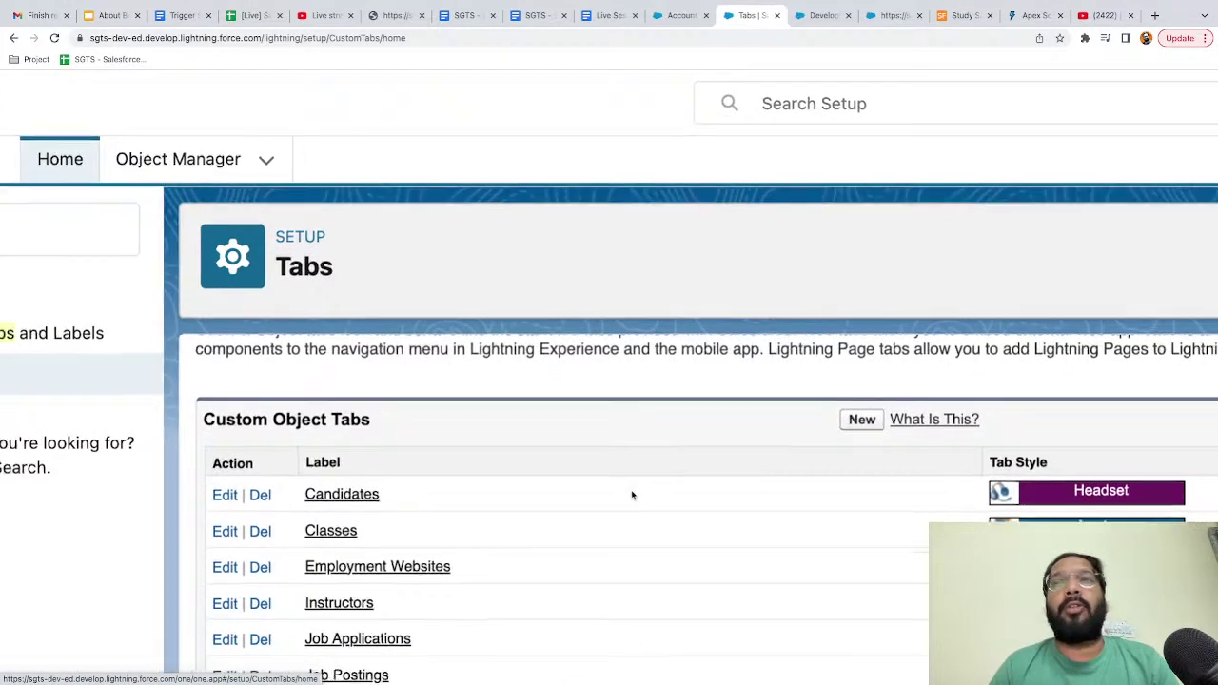
scroll(632, 495, down, 1)
scroll(631, 495, right, 2)
scroll(631, 495, down, 3)
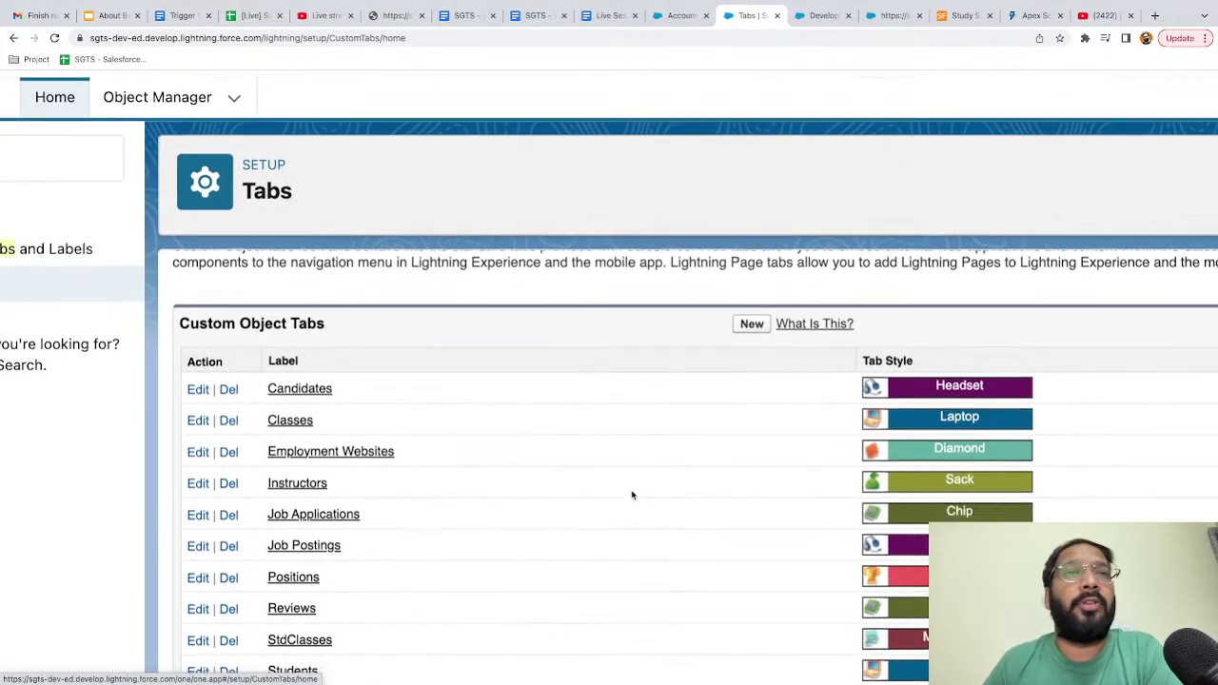
scroll(461, 531, down, 5)
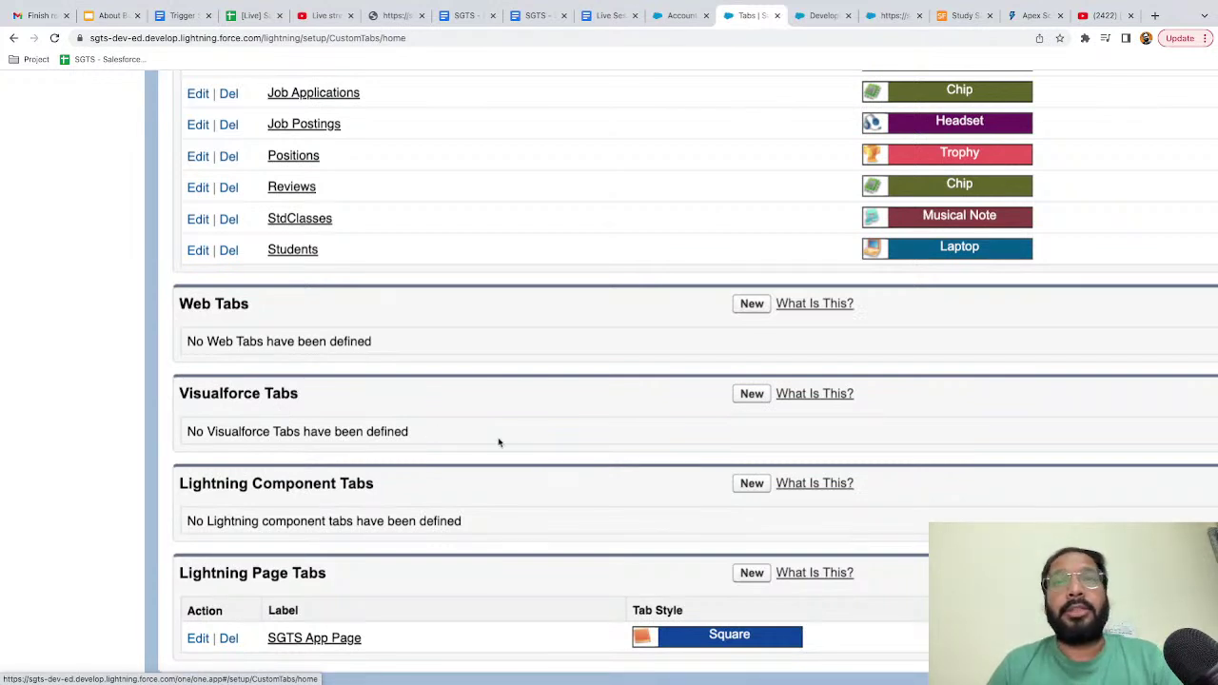
scroll(540, 416, up, 2)
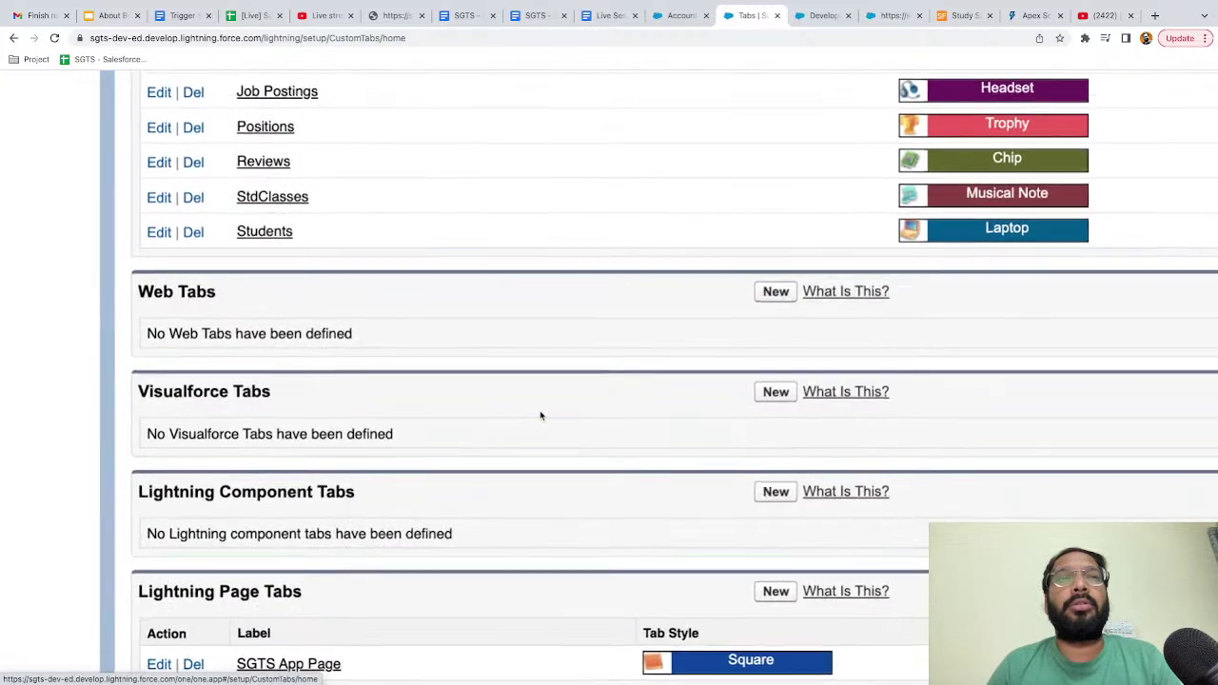
scroll(540, 416, down, 1)
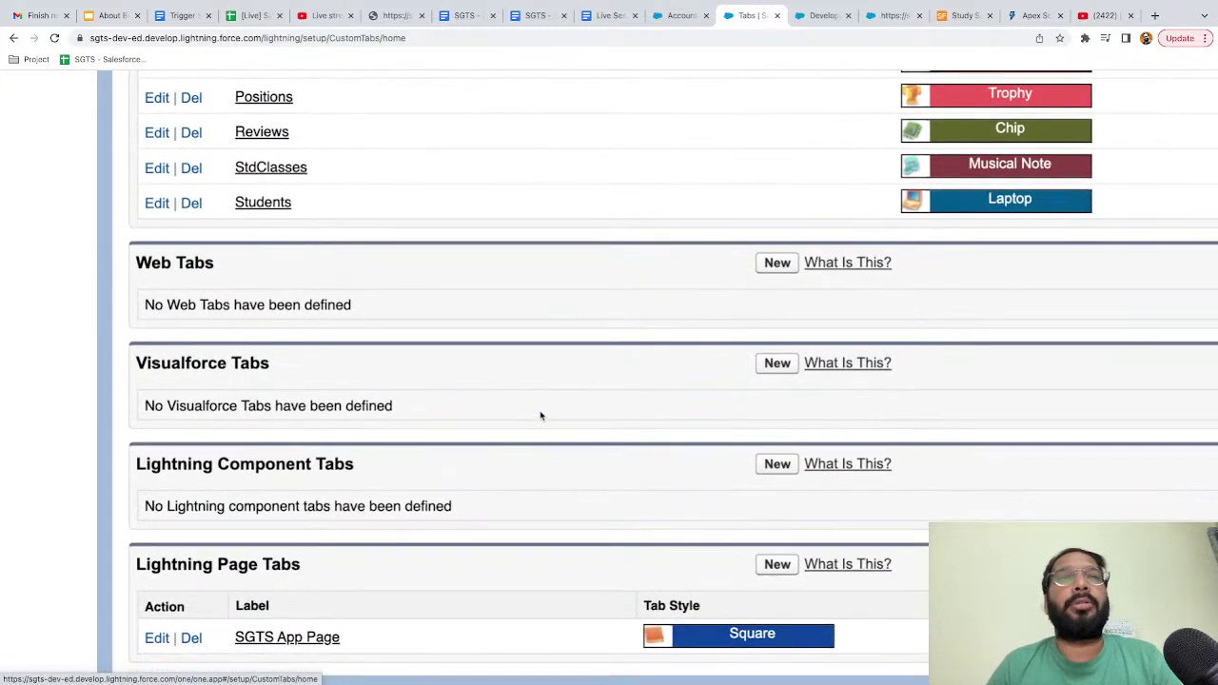
click(778, 363)
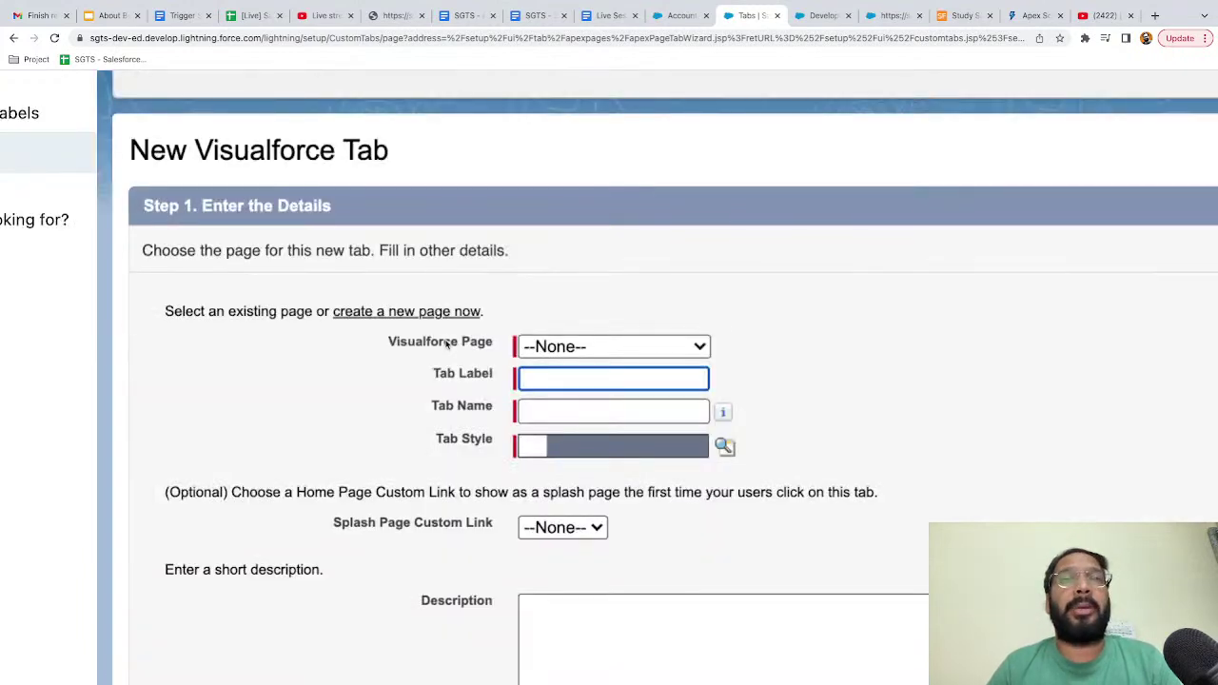
- Choose VFDemo1 as the new tab's Visualforce page and set the tab label to VF Demo, accepting the generated tab name
click(560, 346)
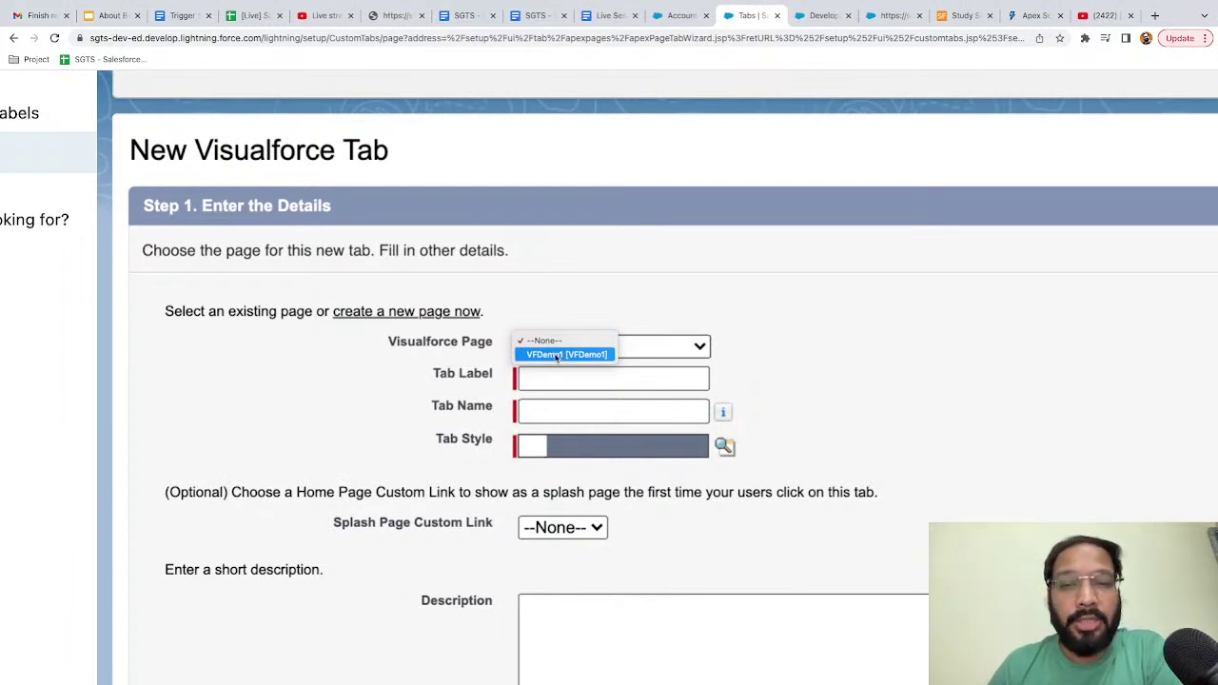
click(563, 355)
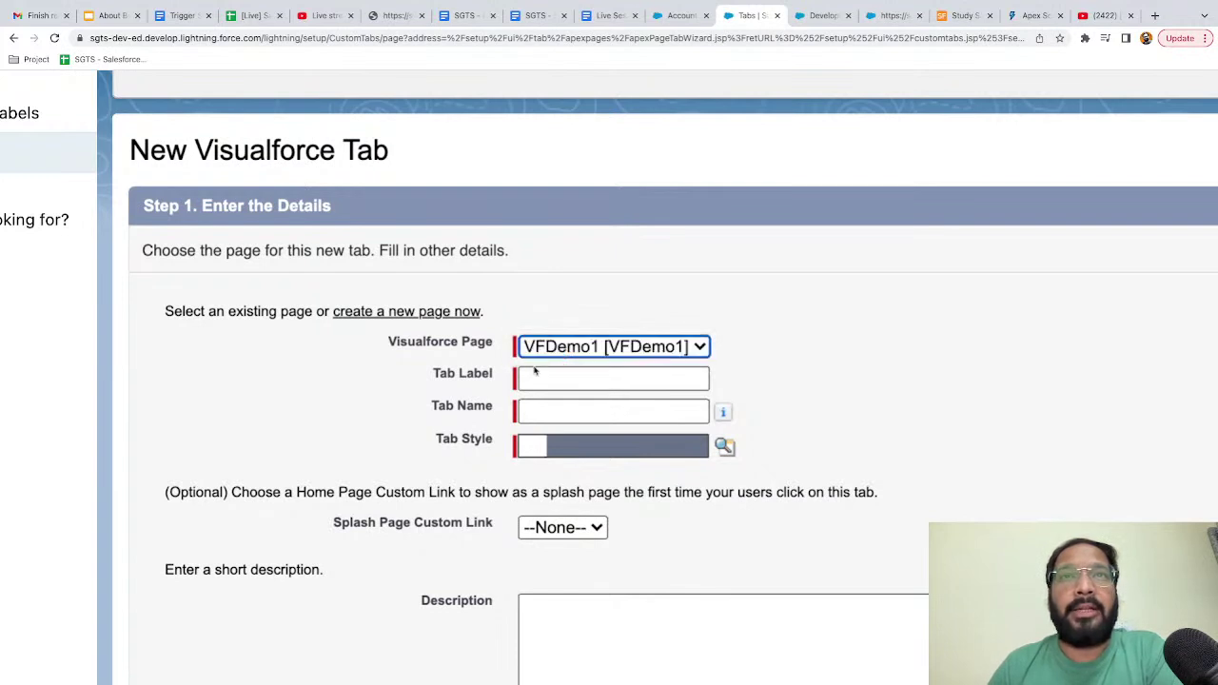
click(539, 380)
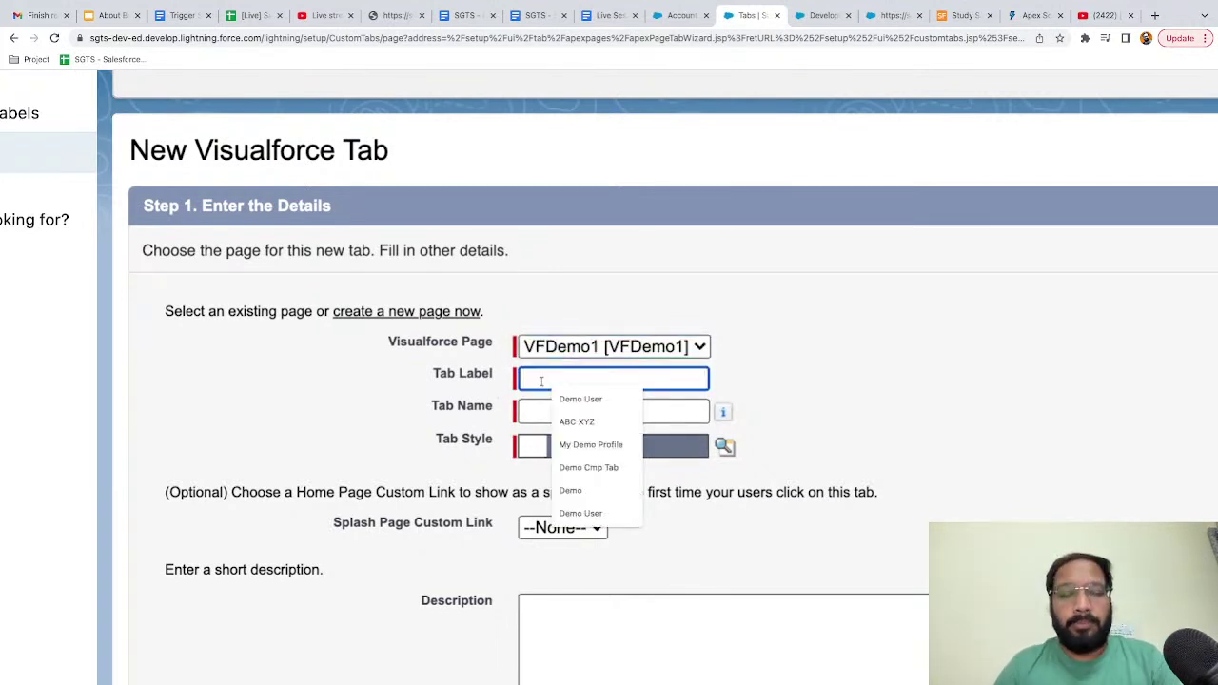
text(VF Demo)
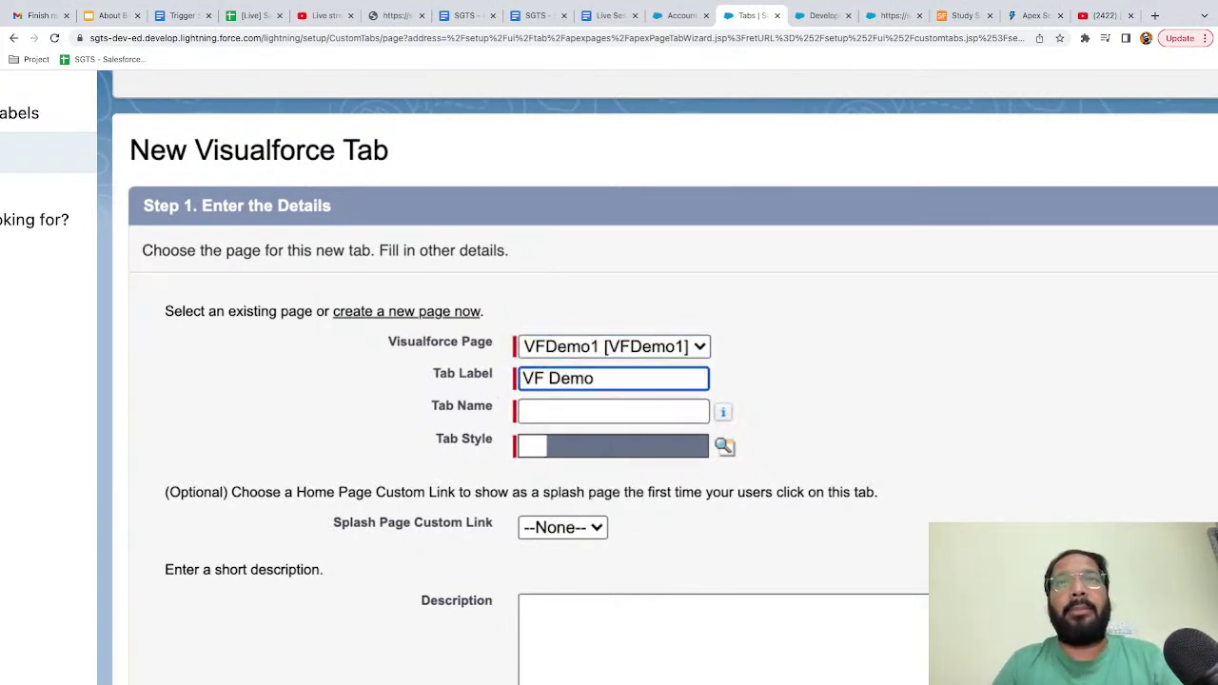
click(560, 402)
click(834, 413)
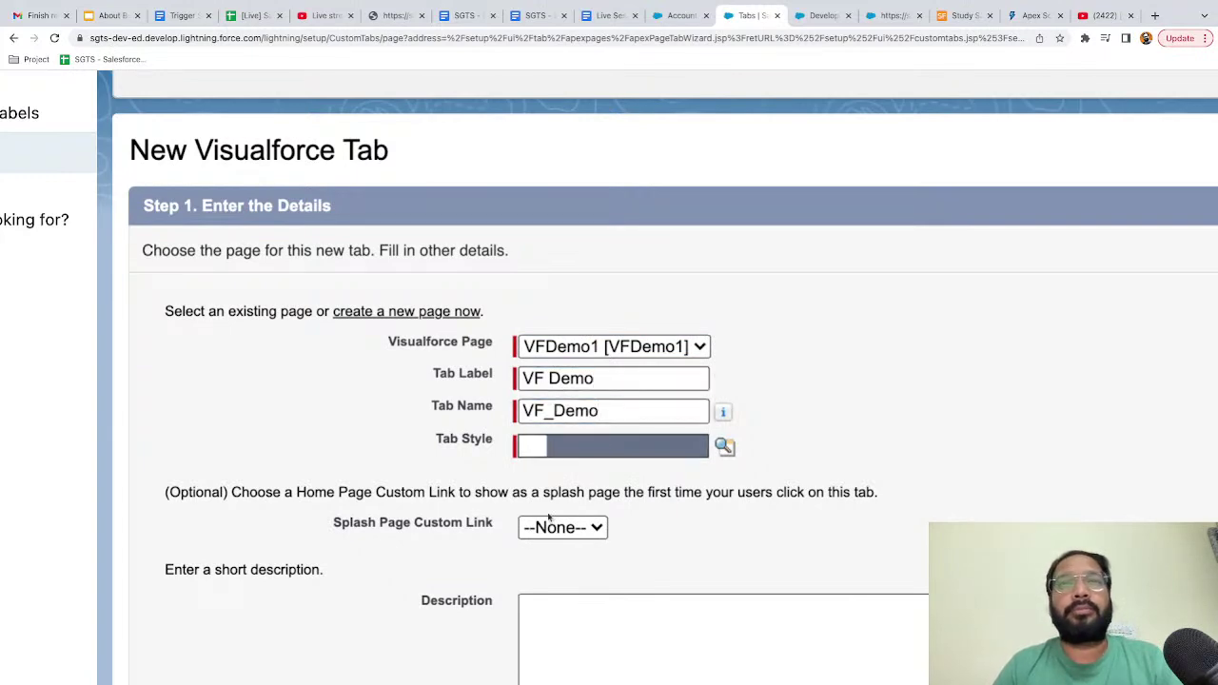
- Choose the Diamond tab style for the new tab and continue to the profile visibility settings
scroll(531, 525, down, 1)
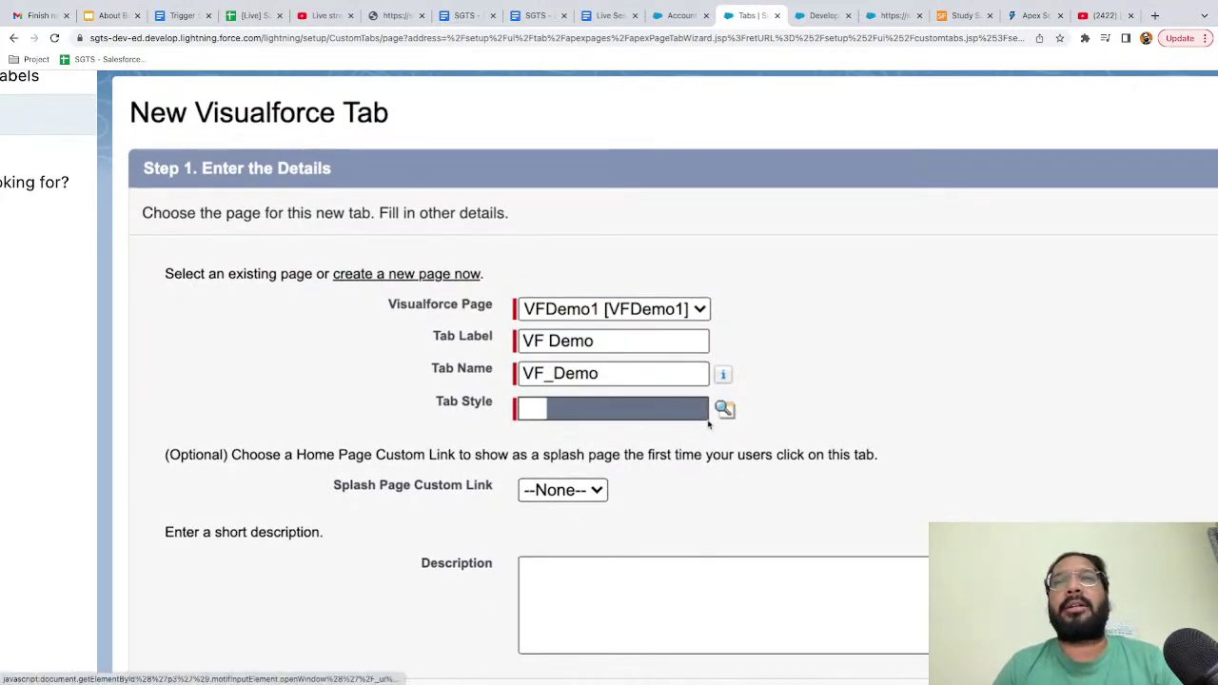
click(725, 409)
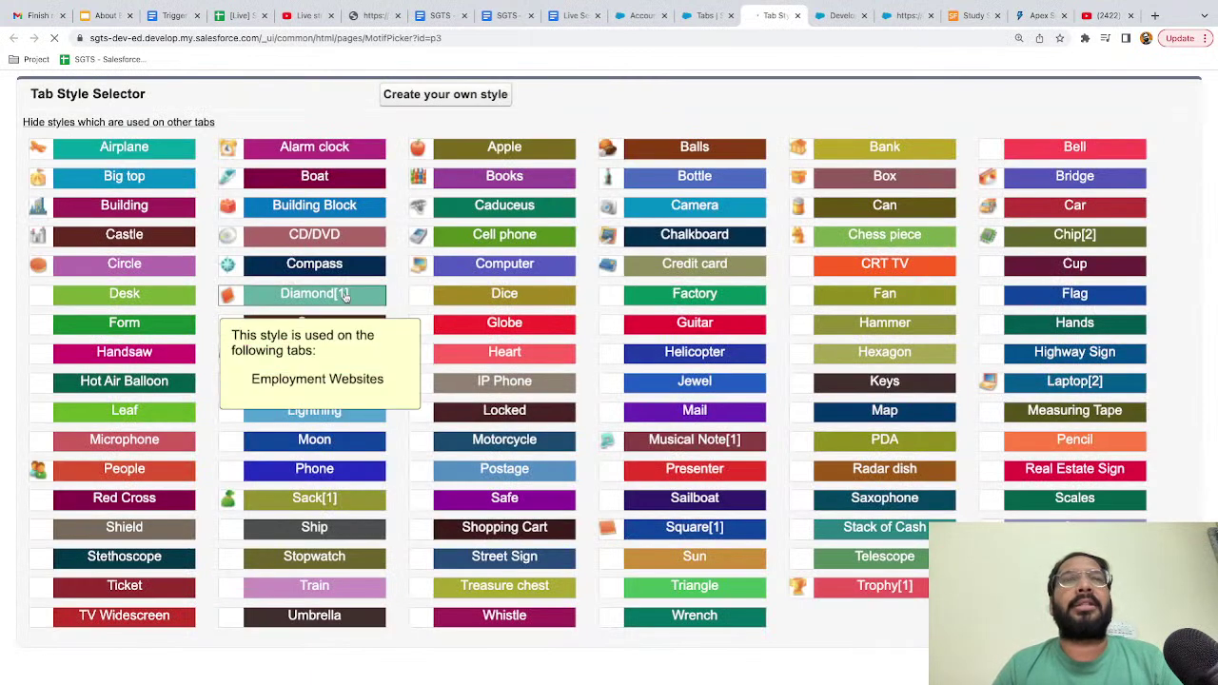
click(314, 294)
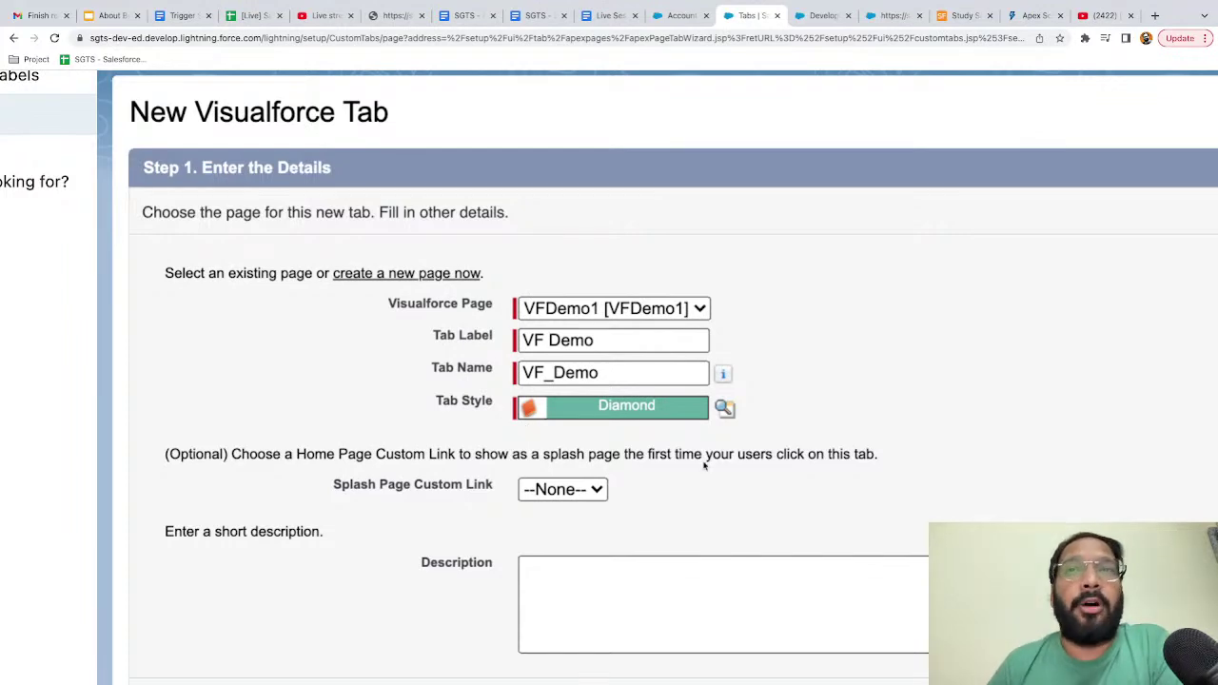
key(ctrl+minus)
key(ctrl+minus)
key(ctrl+minus)
key(ctrl+minus)
key(ctrl+minus)
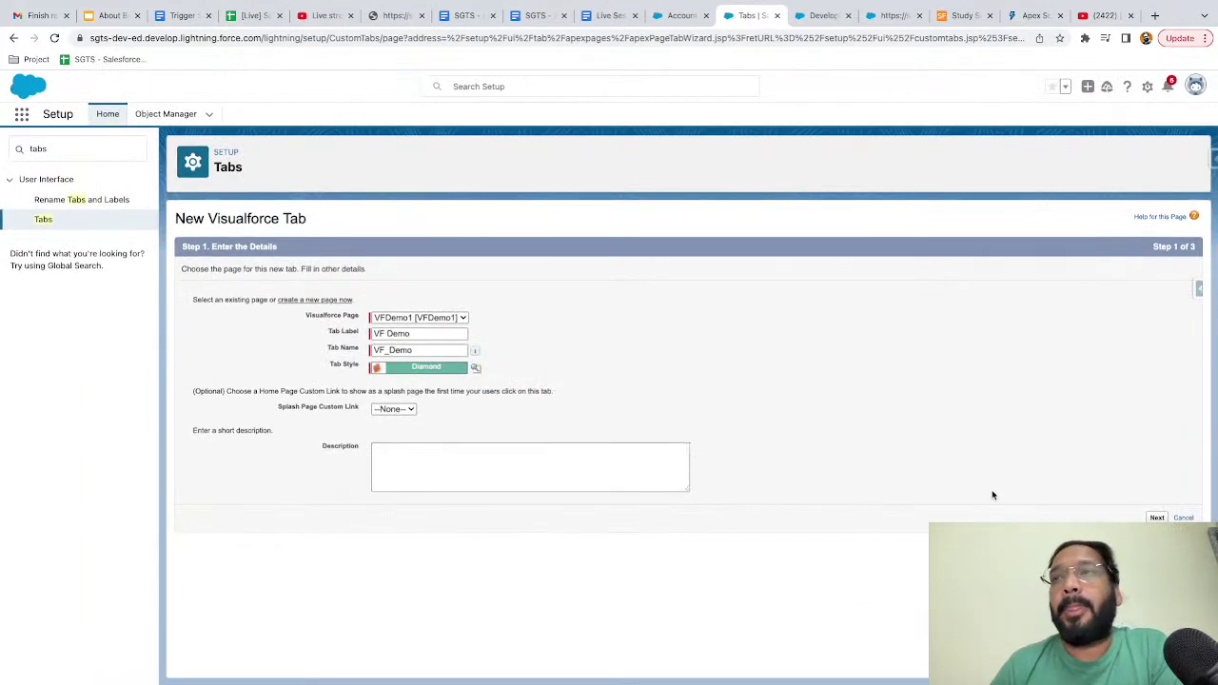
click(1157, 519)
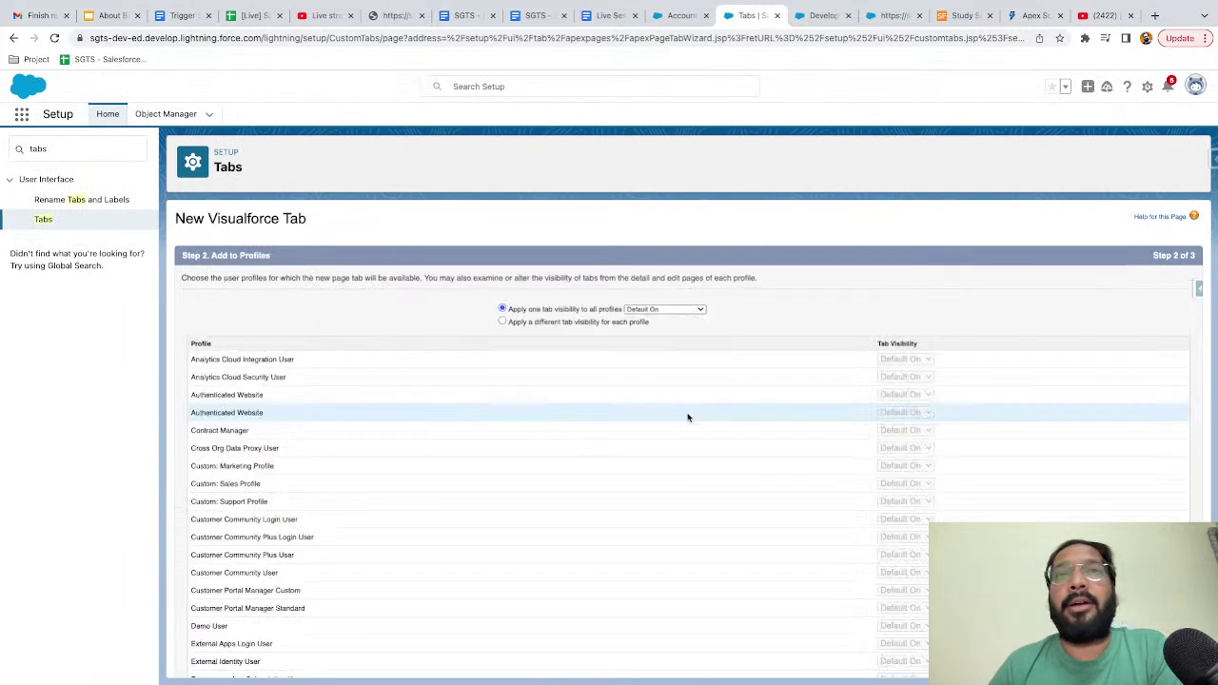
- Review the tab visibility options, keep Default On for all profiles, and continue to the custom app settings
scroll(624, 370, up, 3)
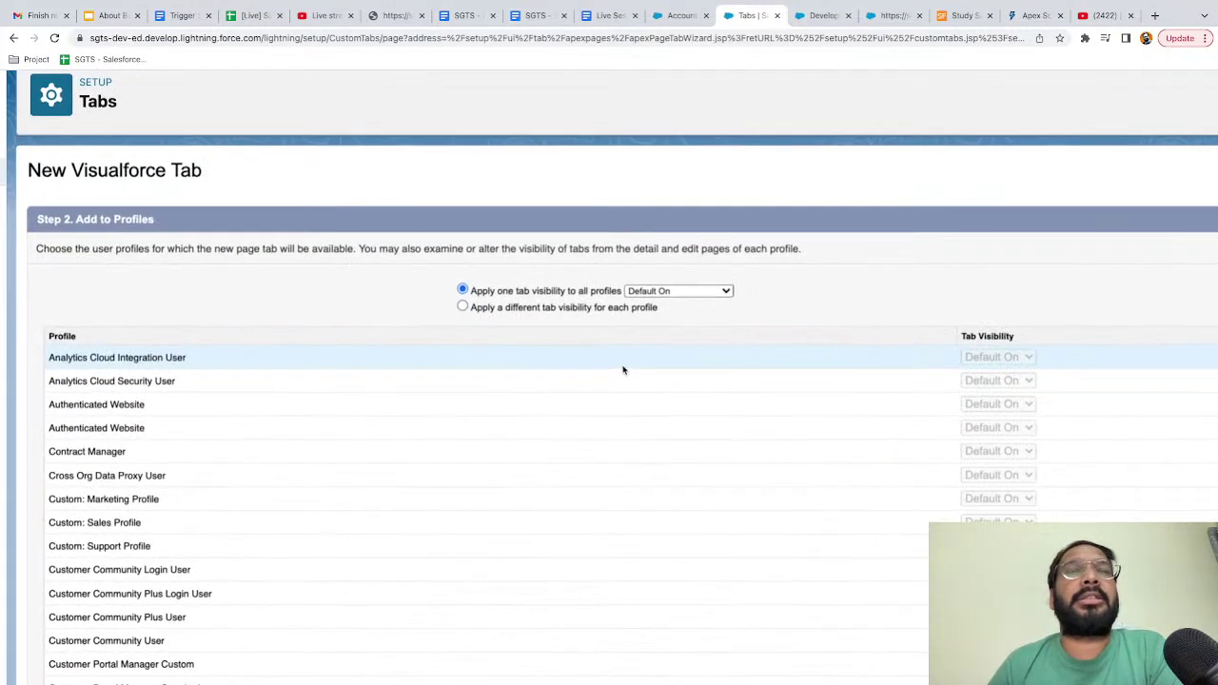
scroll(623, 370, down, 1)
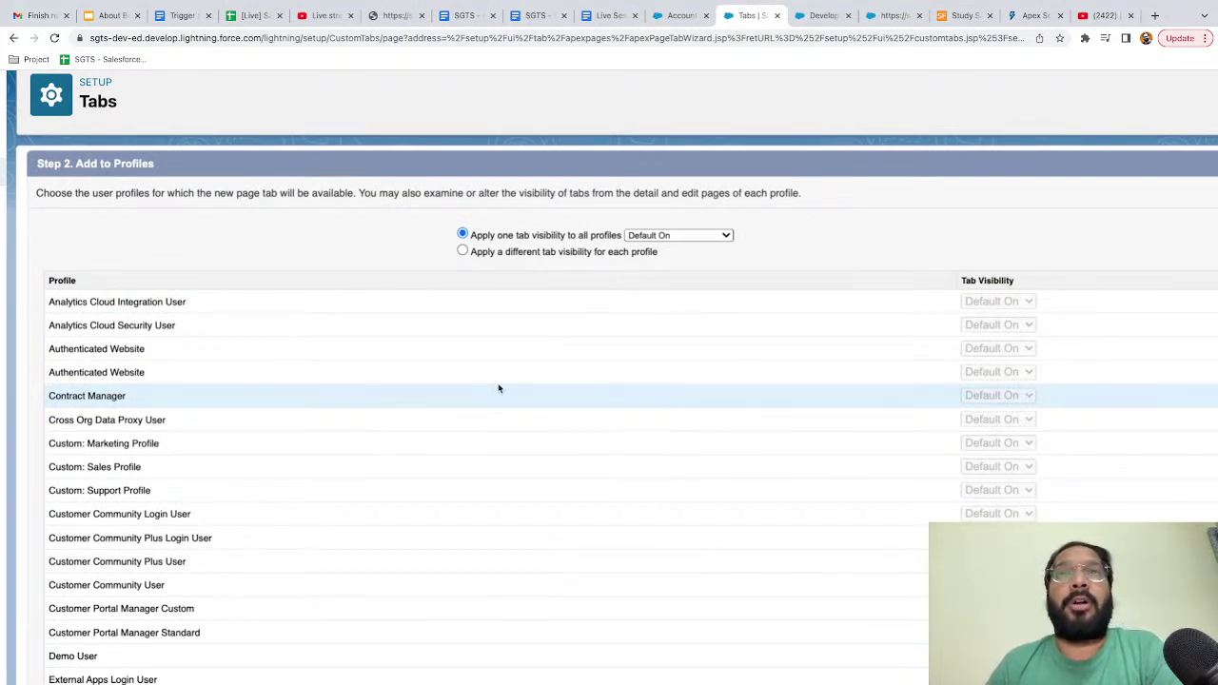
click(669, 238)
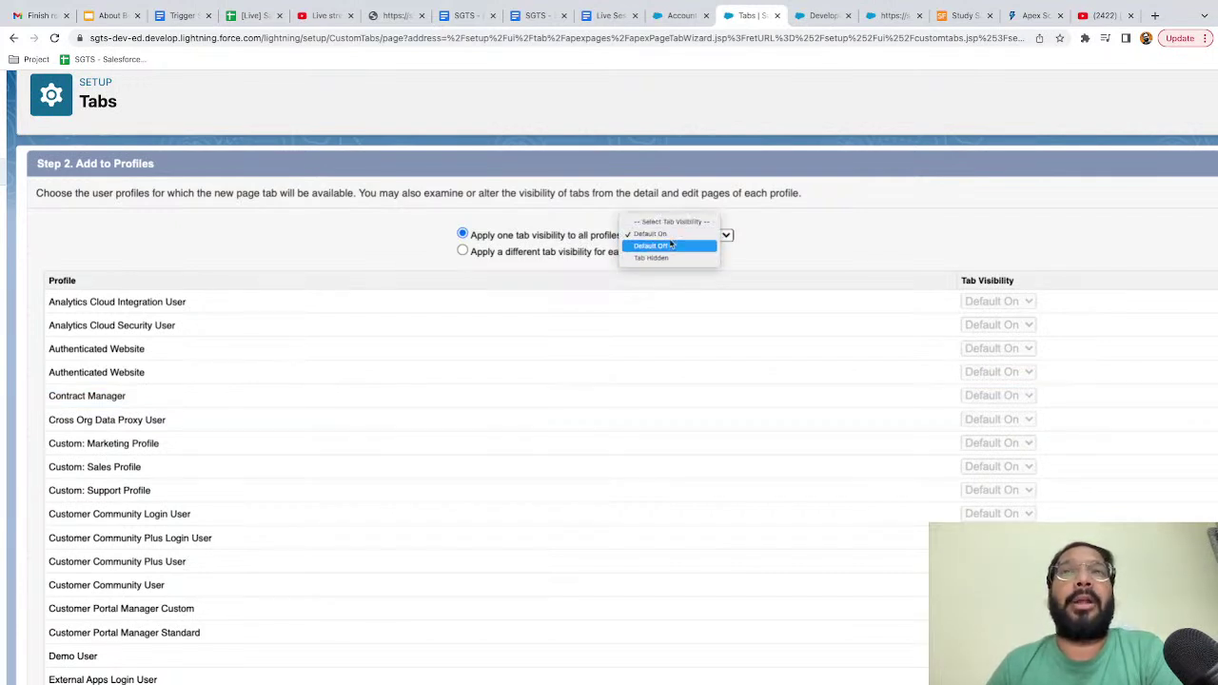
click(796, 255)
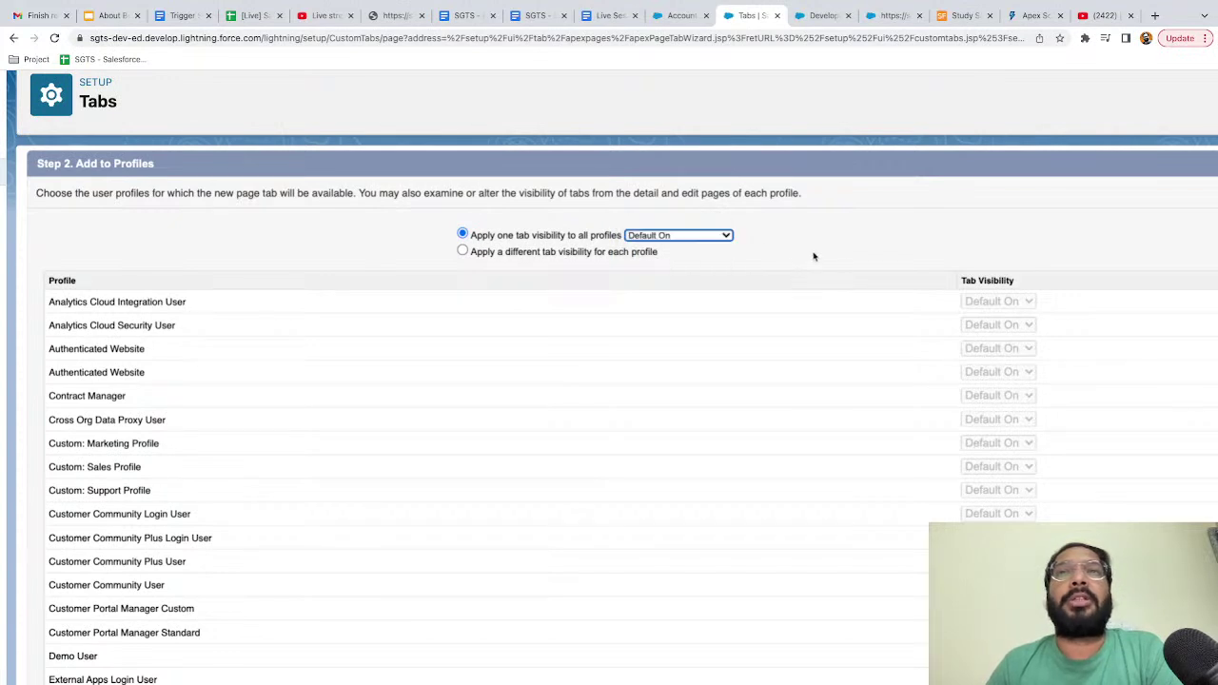
scroll(837, 261, right, 1)
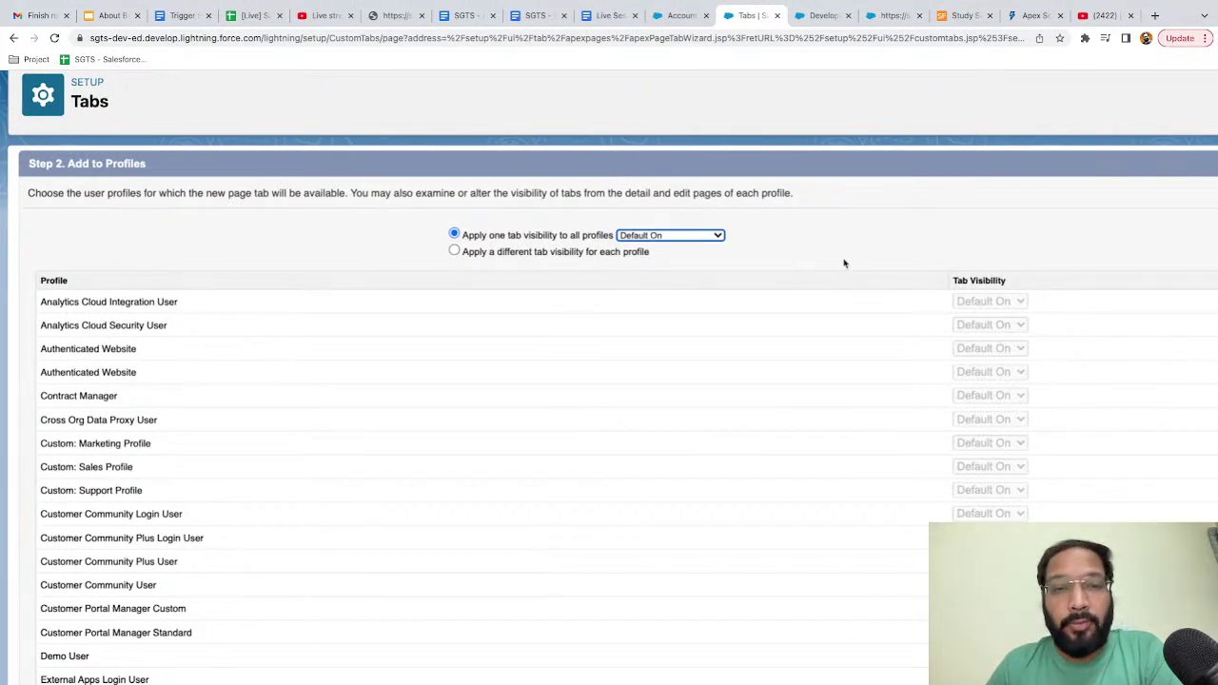
scroll(843, 263, right, 3)
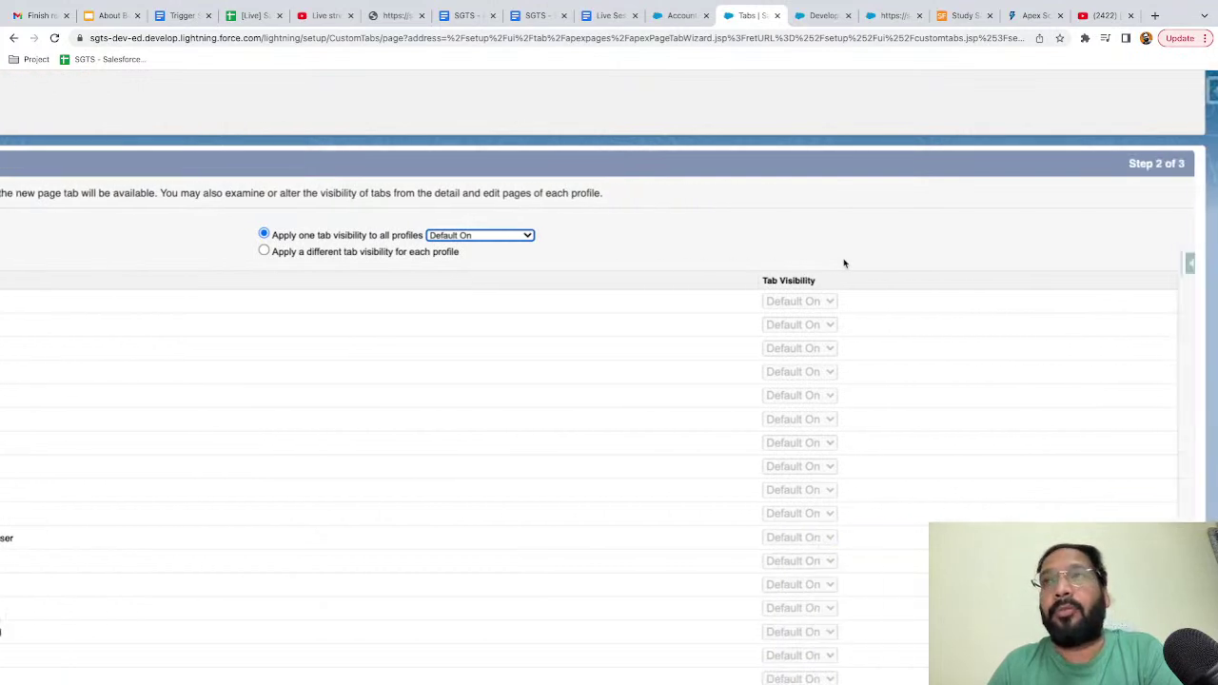
scroll(843, 263, down, 5)
scroll(848, 514, down, 5)
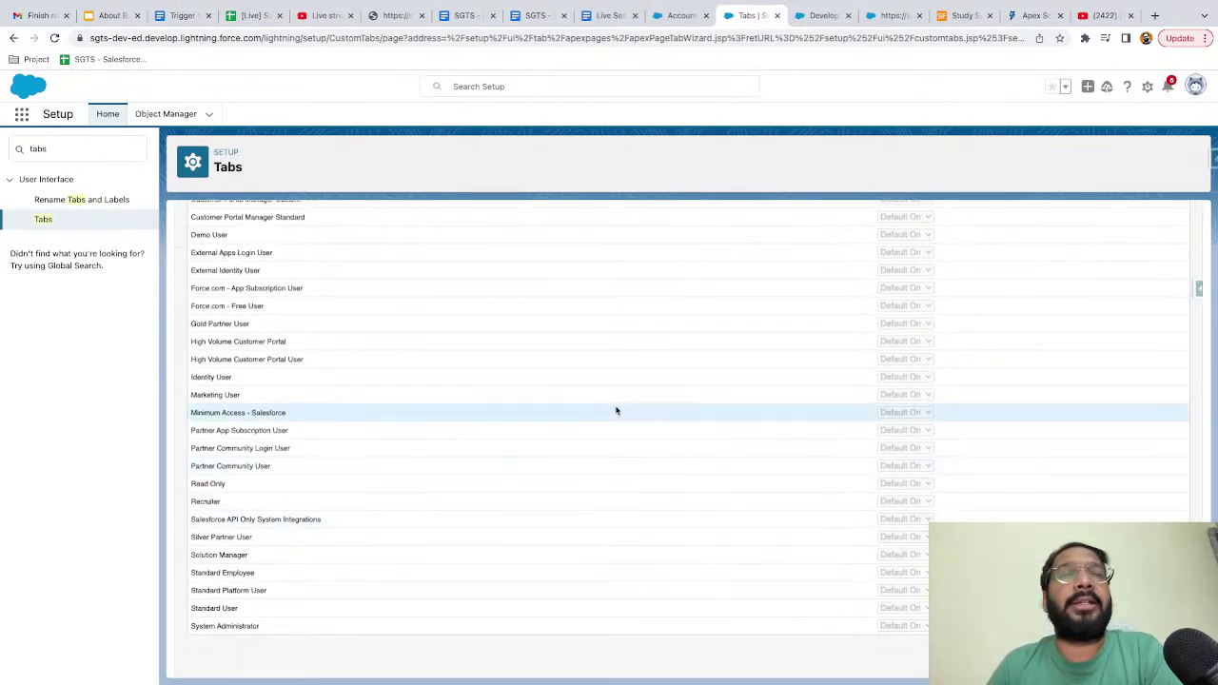
key(Return)
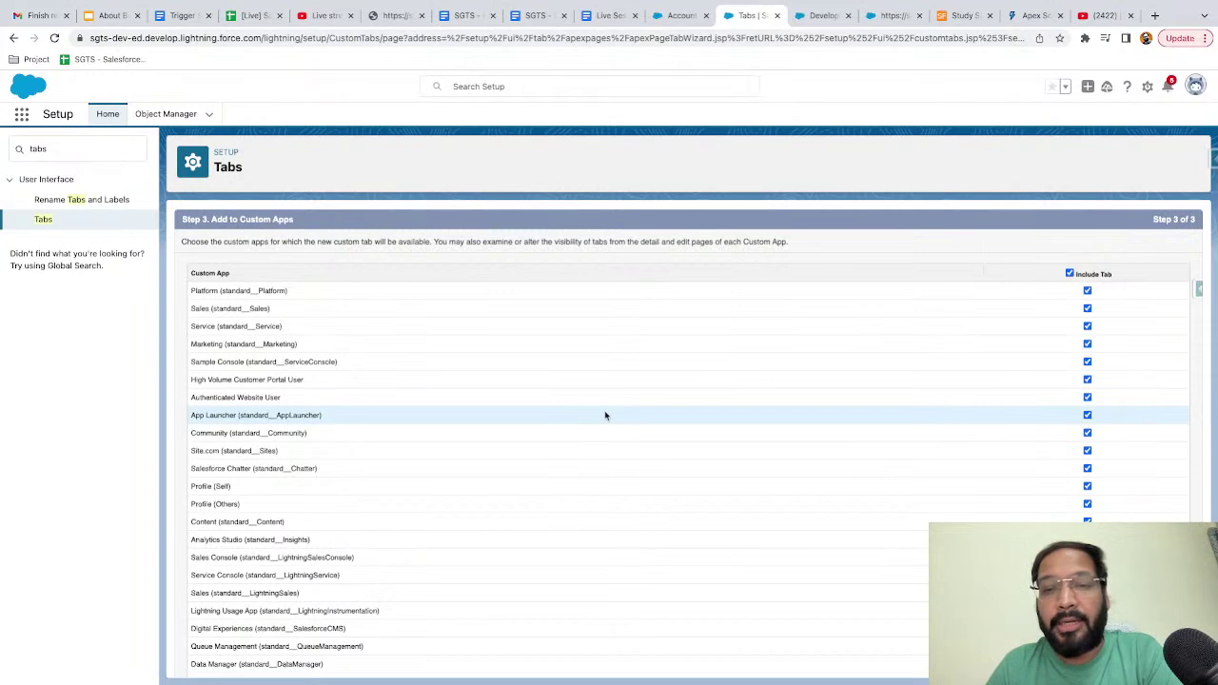
- Exclude the new tab from all custom apps except Recruitment, save it, and check its entry among the Visualforce Tabs
click(1070, 273)
scroll(1030, 412, down, 1)
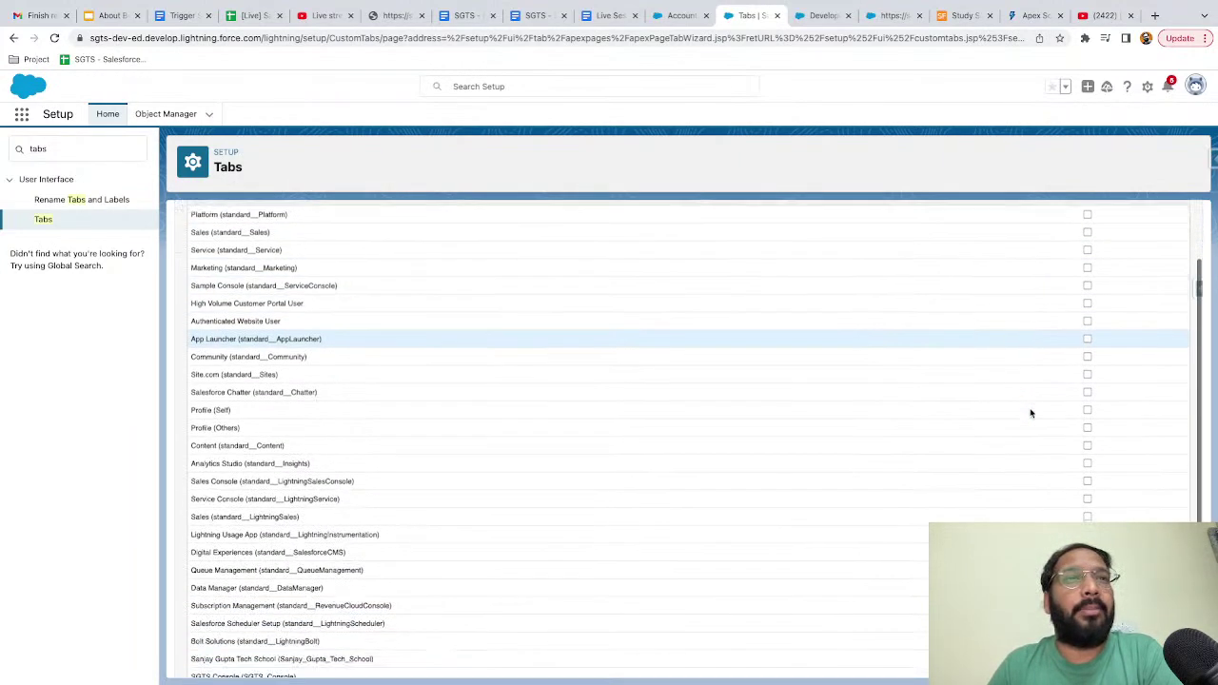
scroll(1031, 412, down, 2)
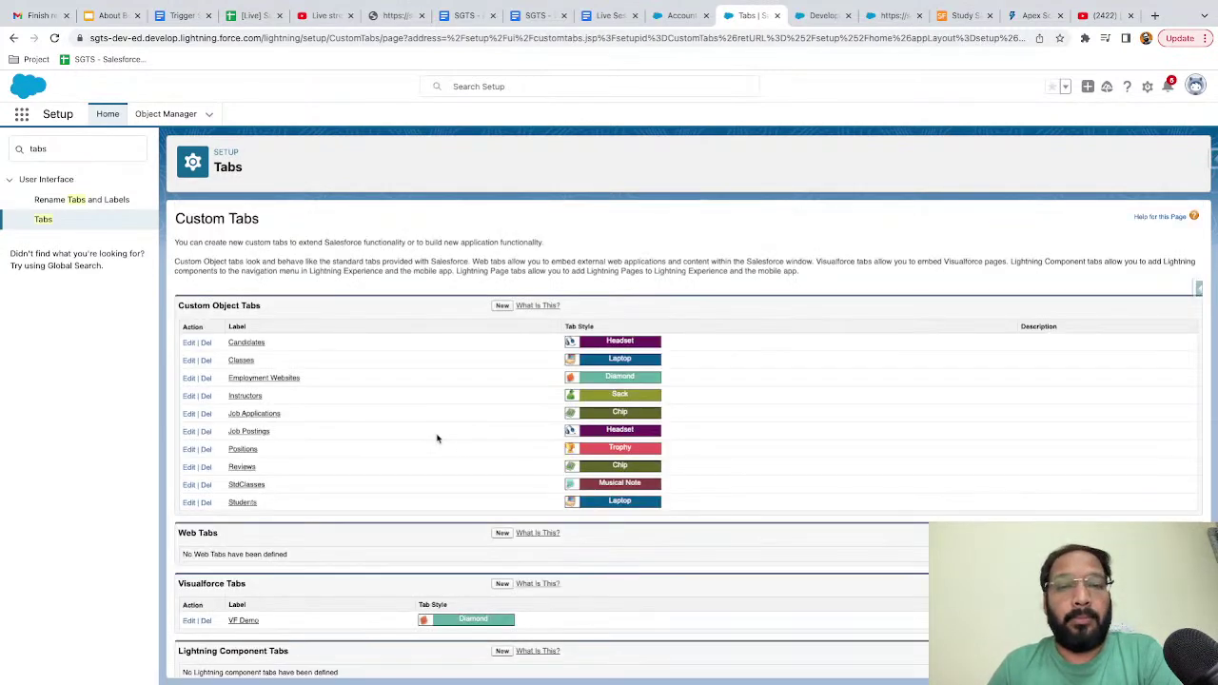
scroll(476, 441, down, 1)
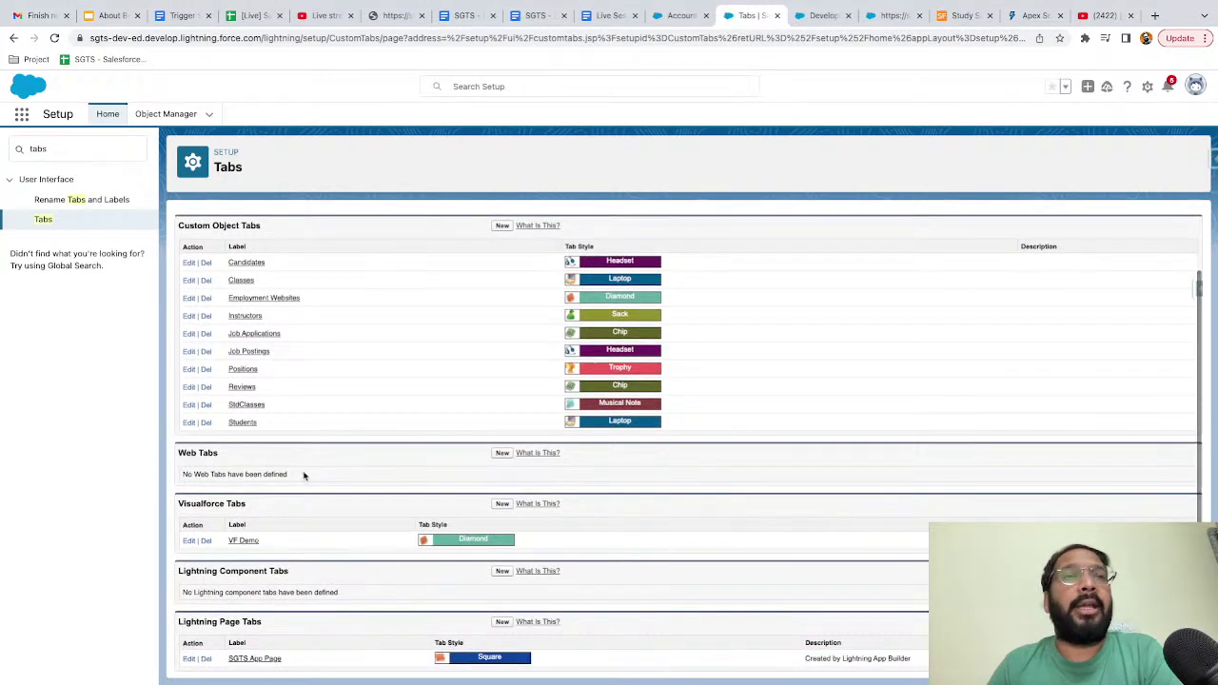
key(ctrl+plus)
key(ctrl+plus)
key(ctrl+plus)
scroll(303, 476, down, 2)
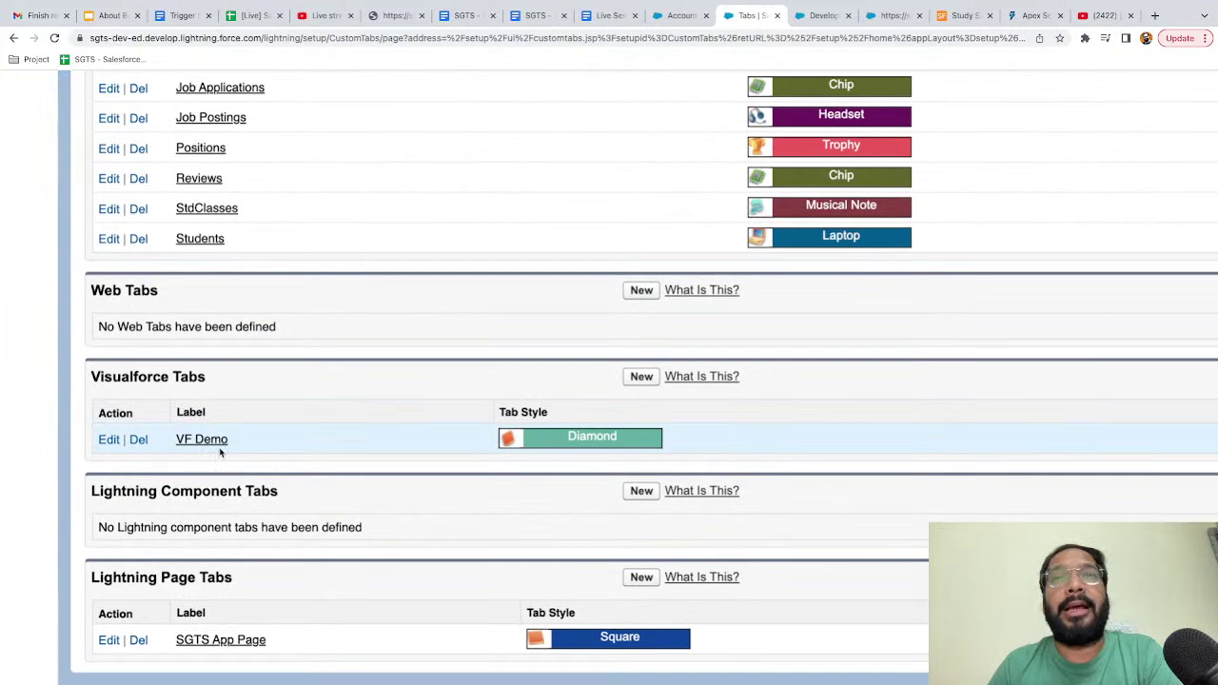
scroll(332, 405, up, 1)
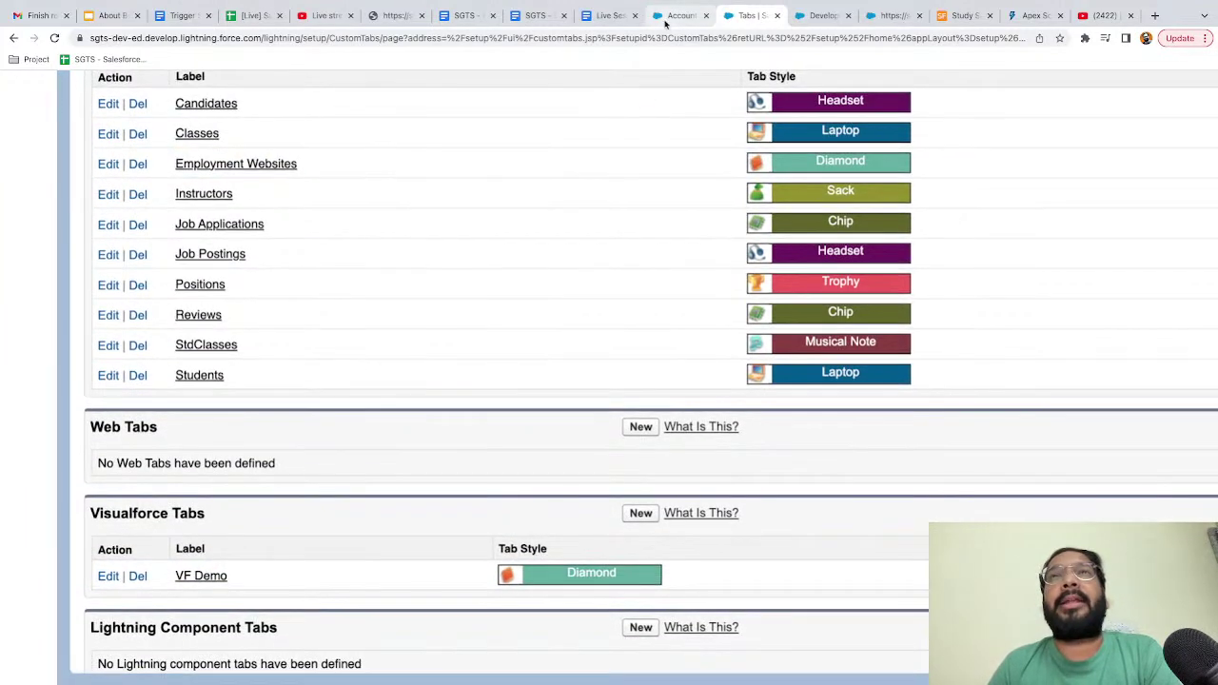
- Switch to the Sales app's browser page and open the Recruitment app by searching for "recr"
click(671, 17)
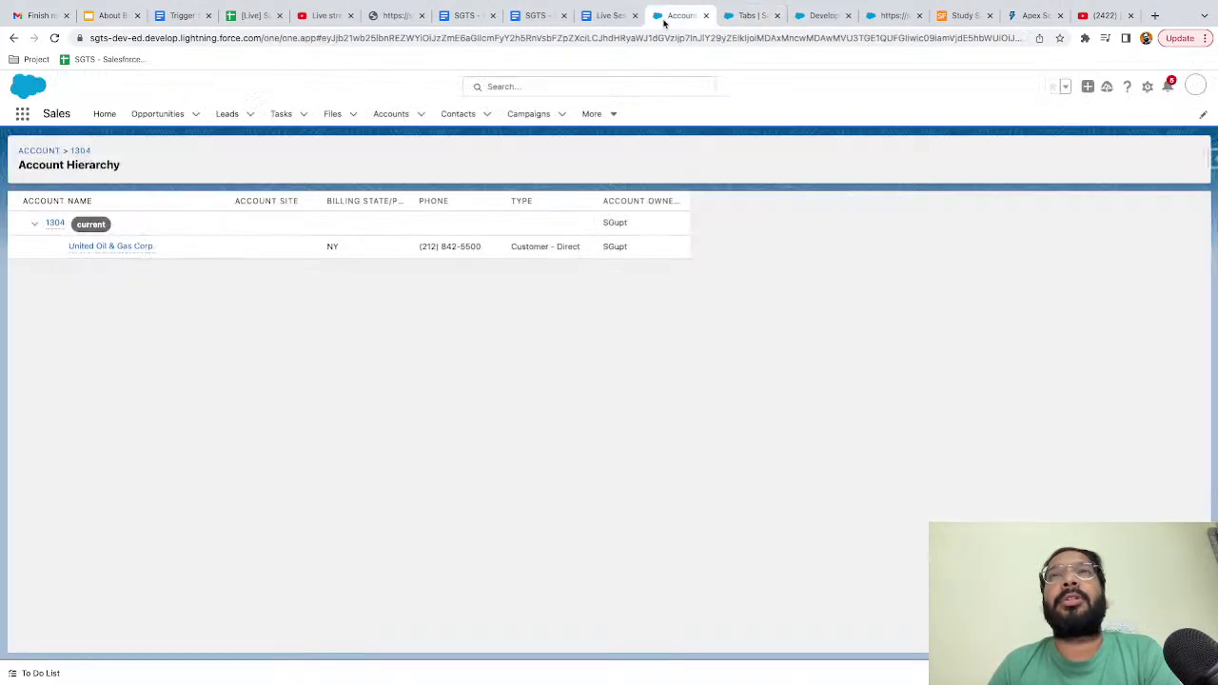
click(22, 113)
text(r)
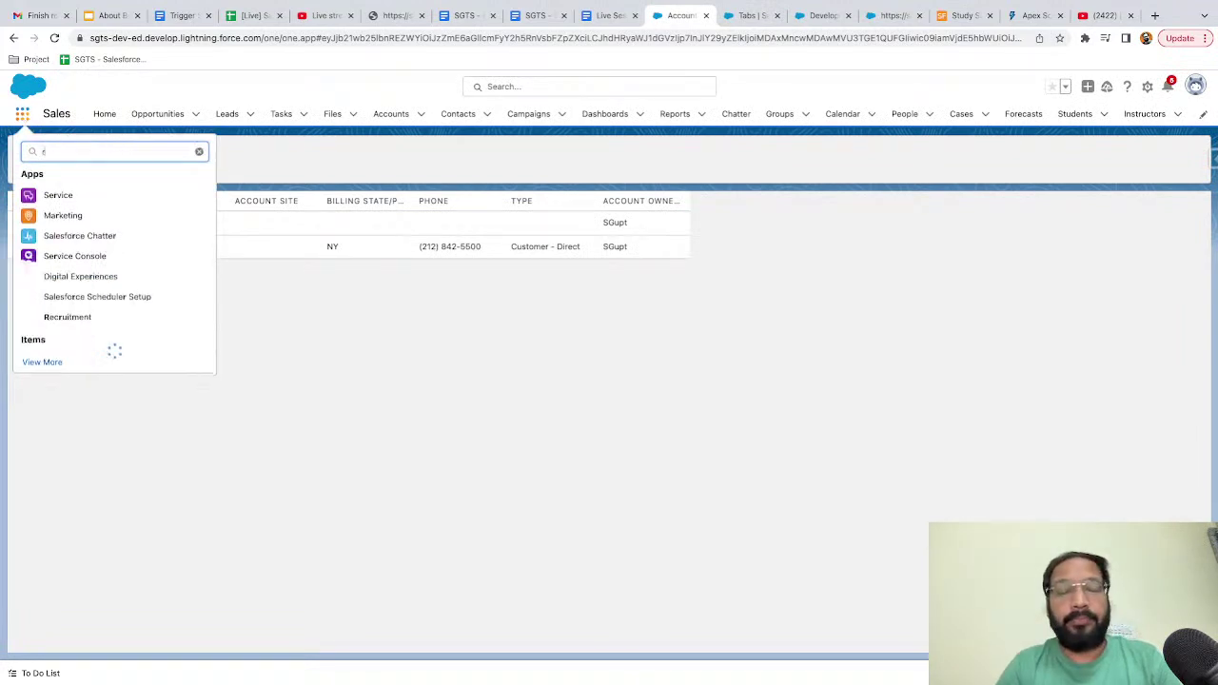
text(ecr)
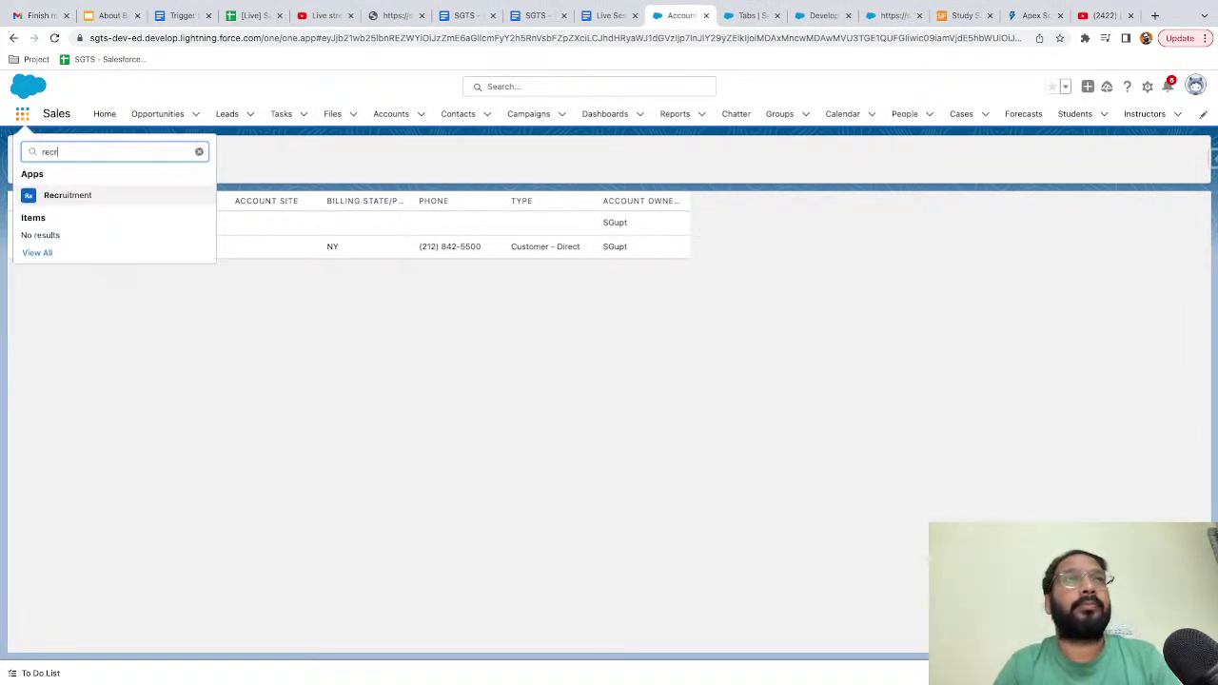
click(64, 196)
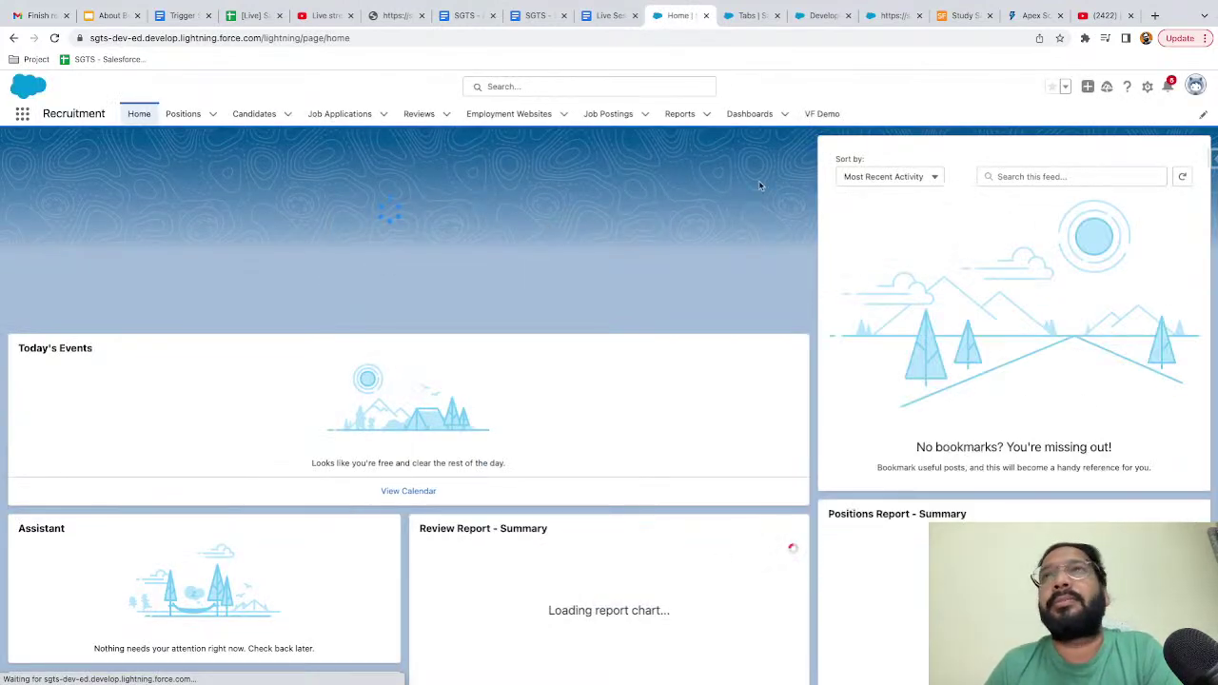
- Open the VF Demo tab in the Recruitment app and examine the heading and paragraph it renders
scroll(761, 181, up, 5)
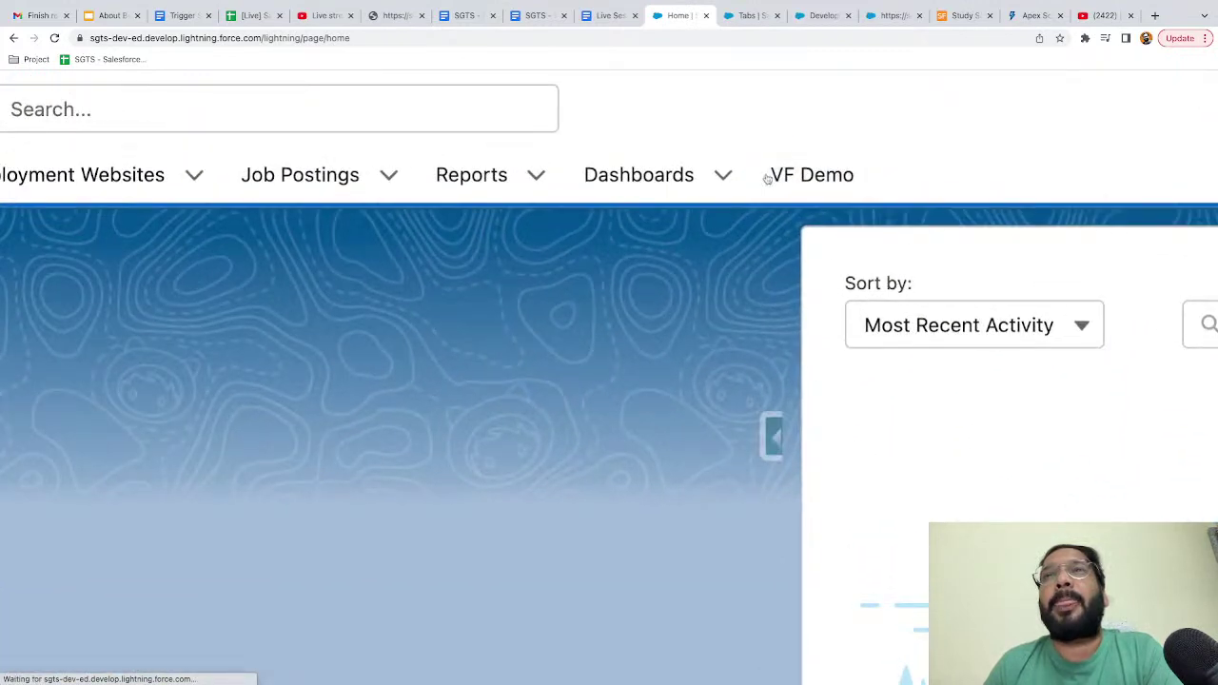
click(815, 177)
scroll(509, 233, down, 5)
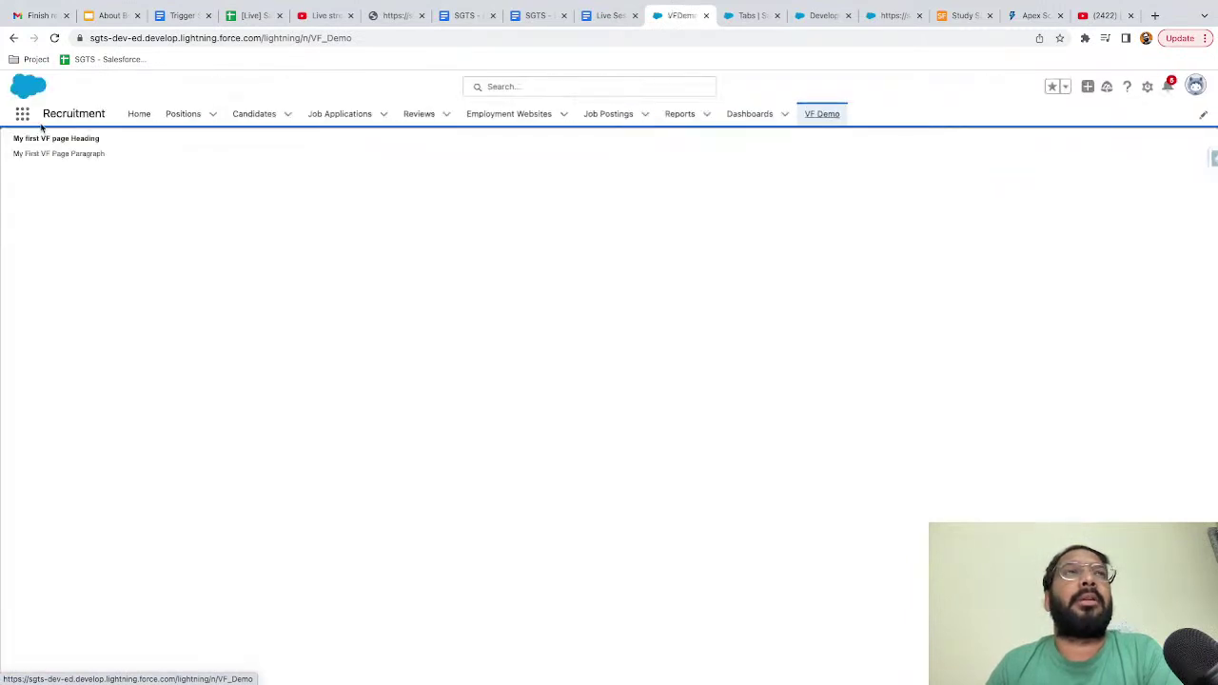
scroll(41, 126, up, 5)
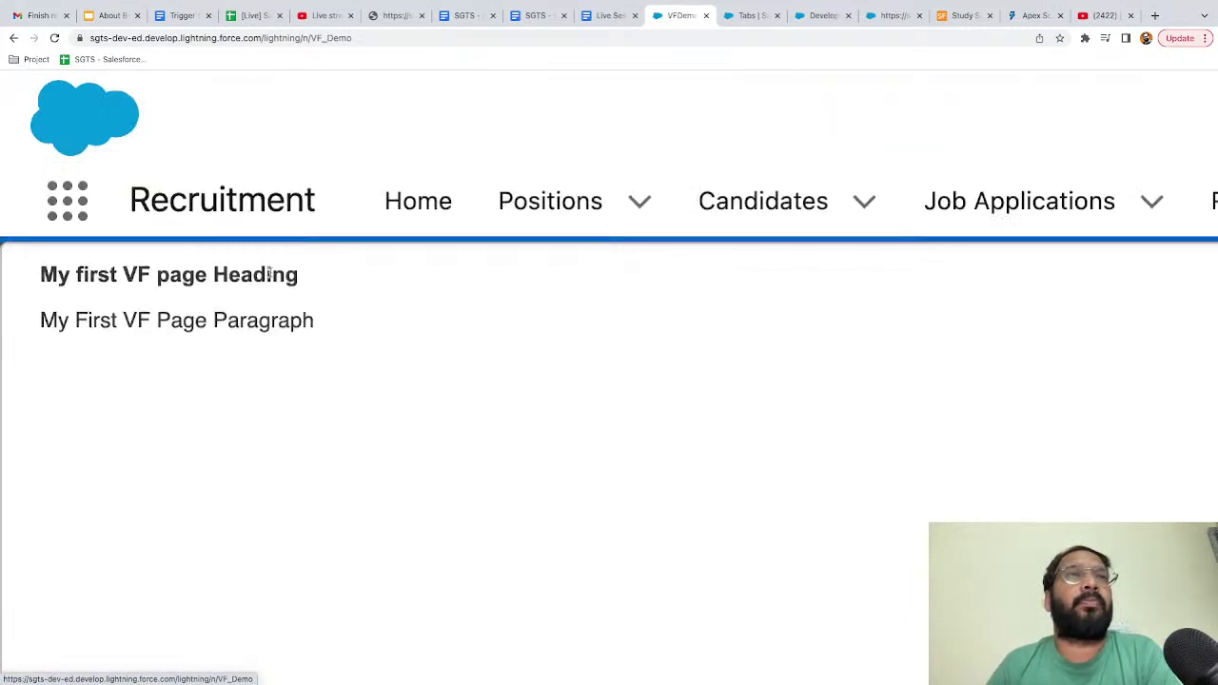
scroll(209, 365, down, 1)
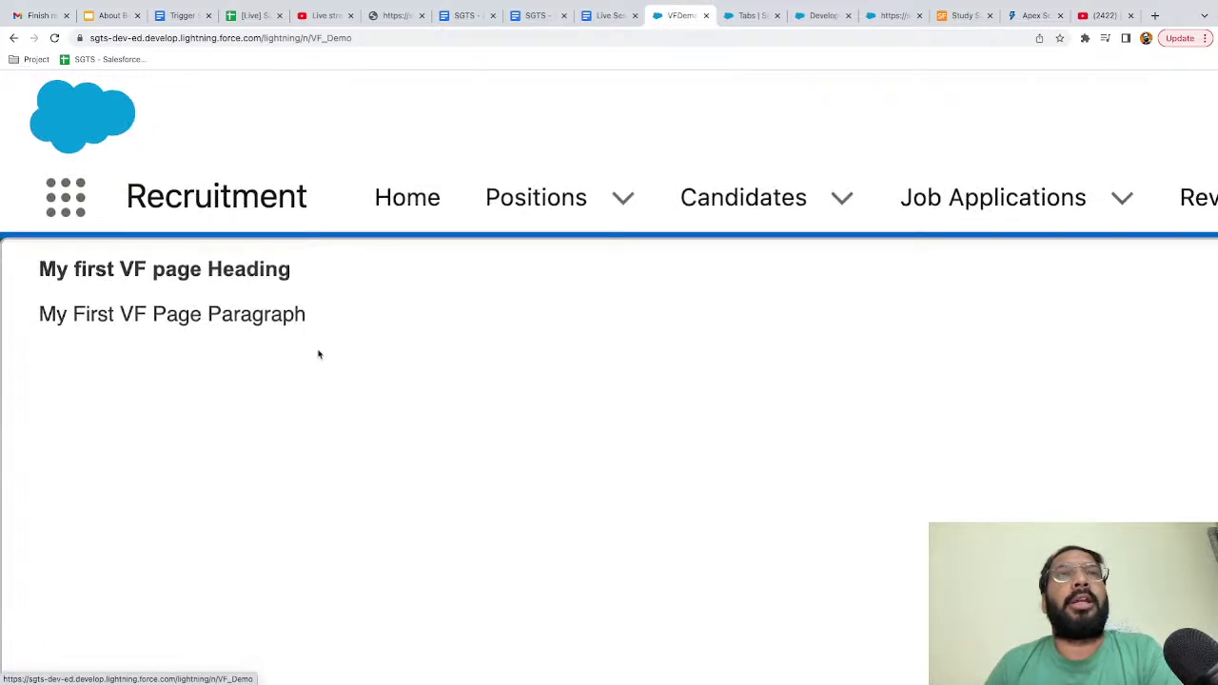
scroll(319, 354, down, 3)
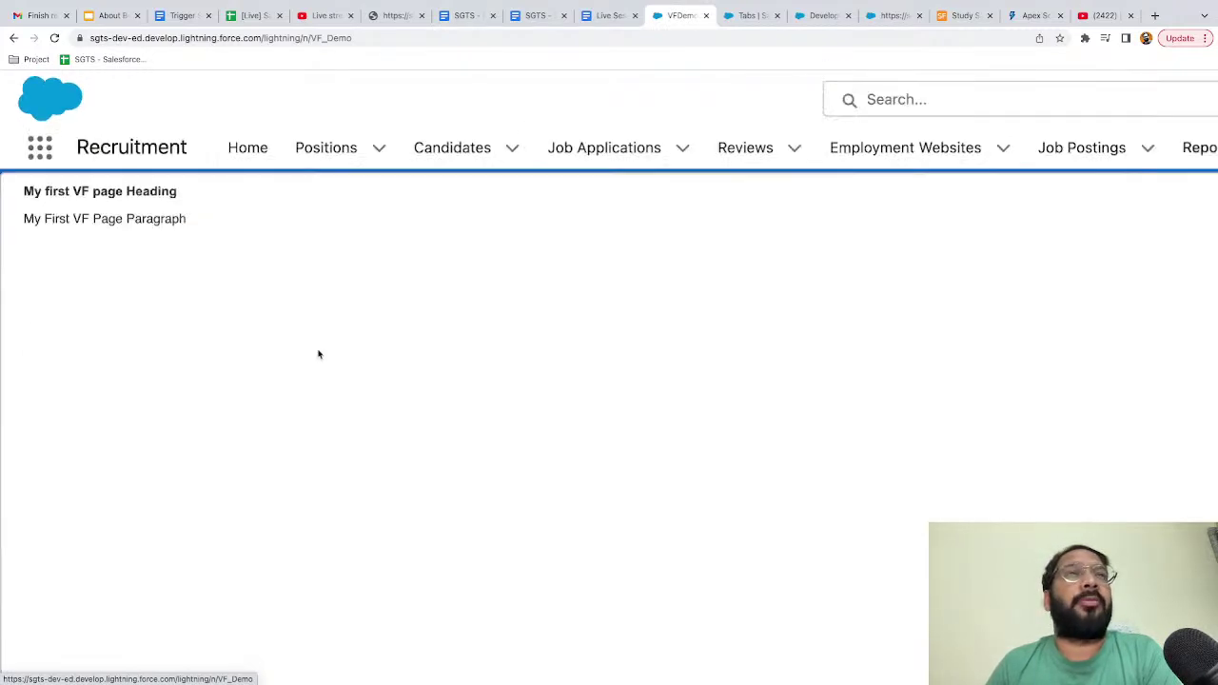
scroll(319, 354, down, 3)
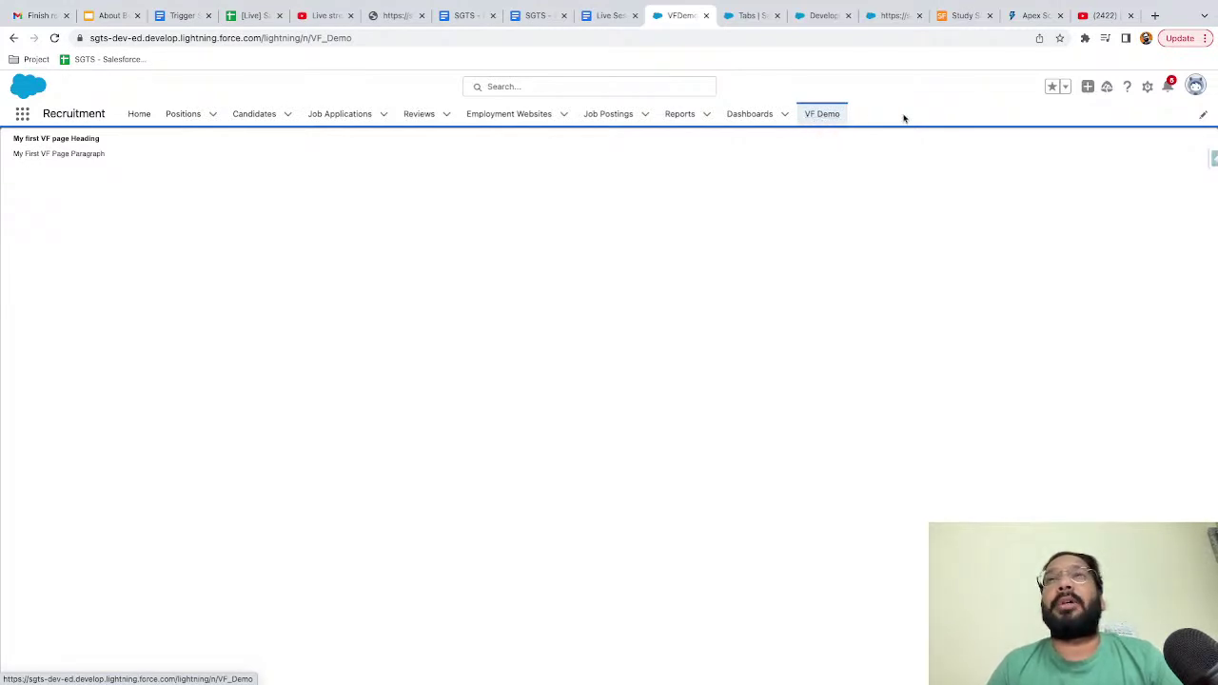
- Review the Recruitment app's navigation items and close the editor without changing anything
click(1203, 115)
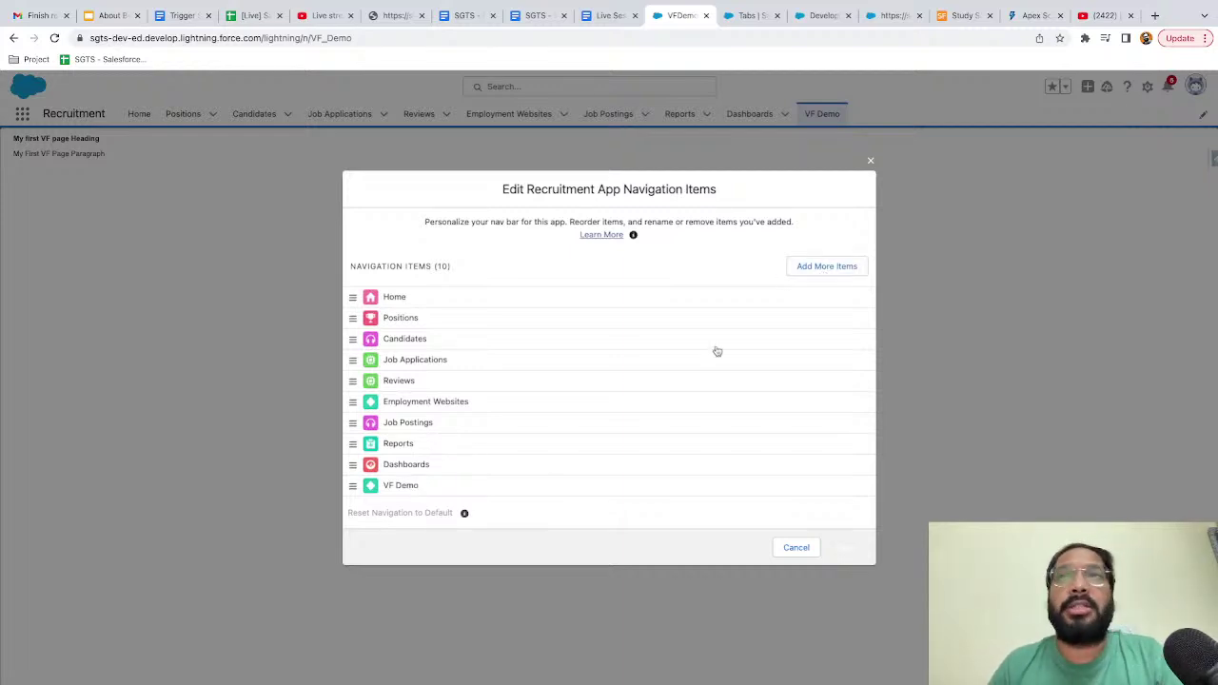
click(869, 161)
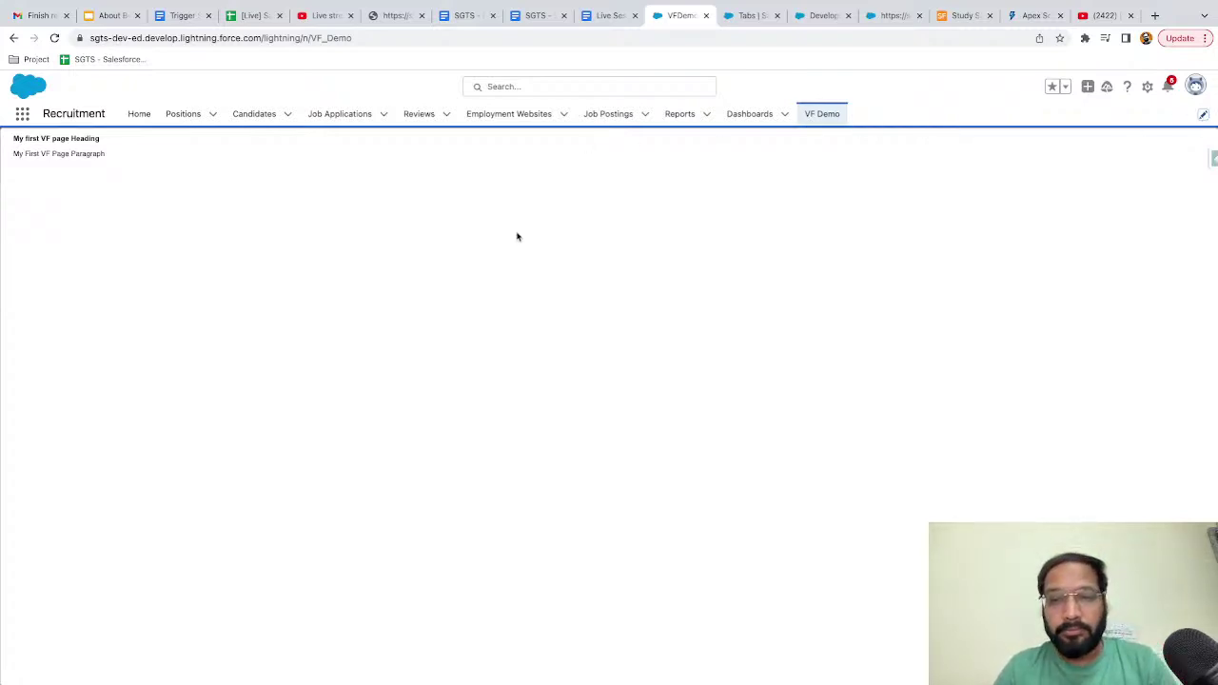
key(ctrl+Left)
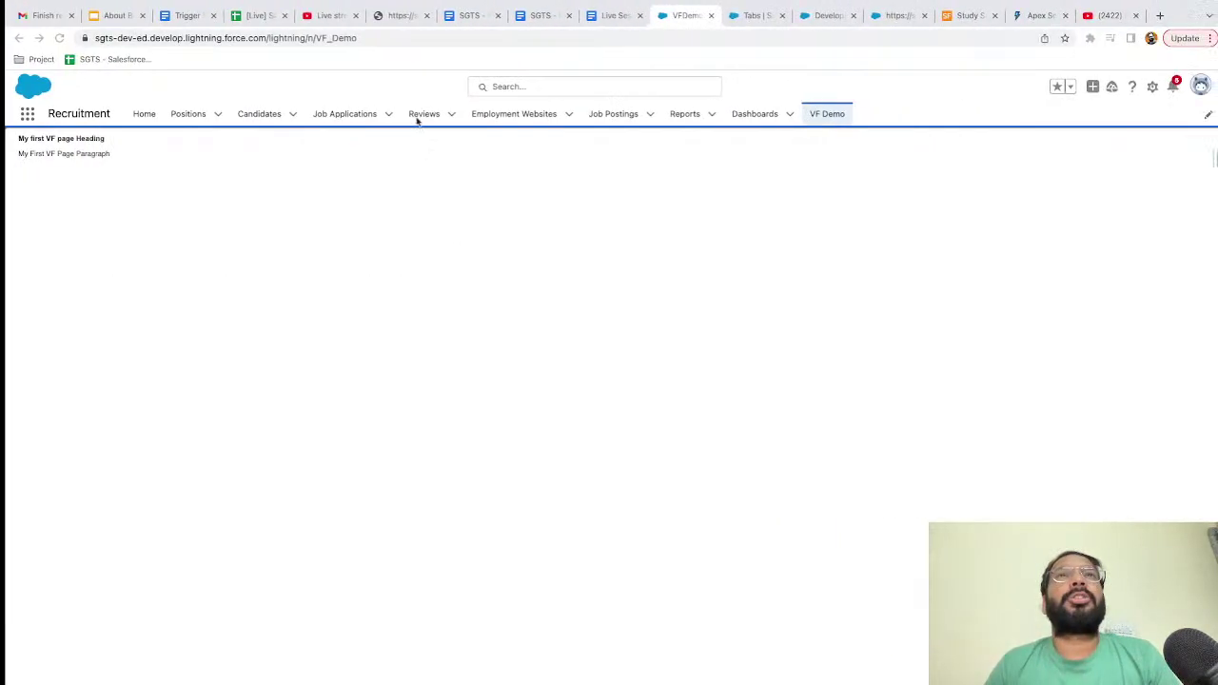
- Check the live chat questions, then look up the Visualforce Component option among the new item types in the Developer Console
click(397, 19)
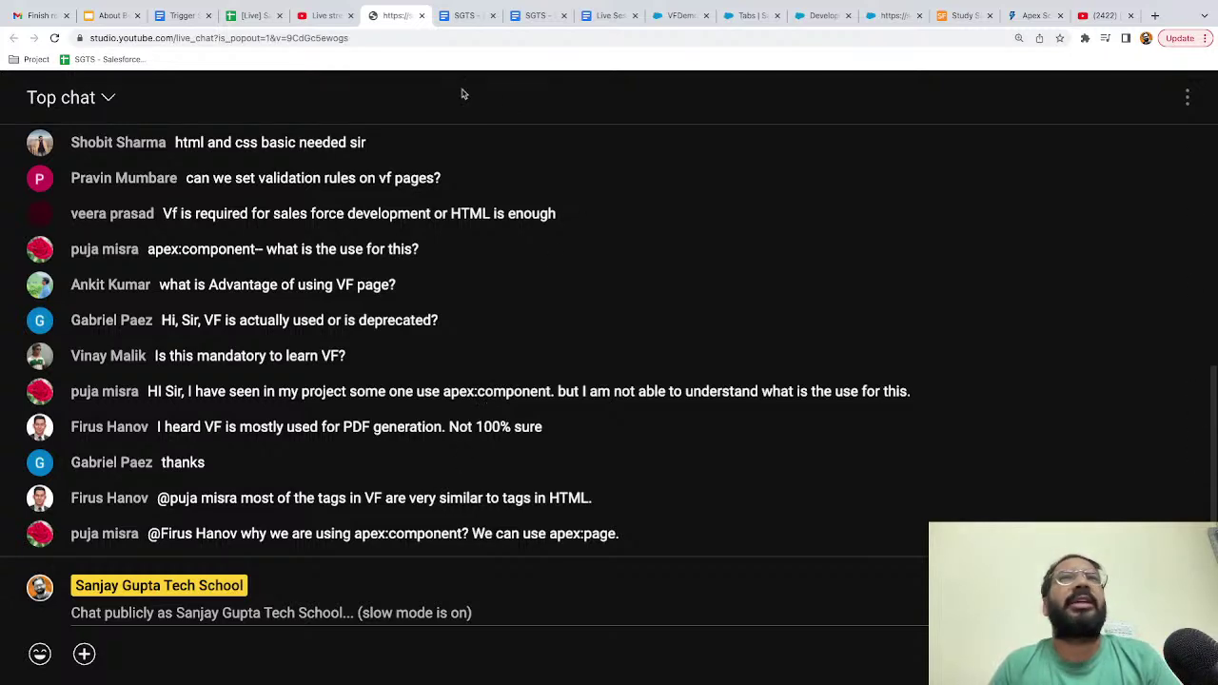
click(816, 19)
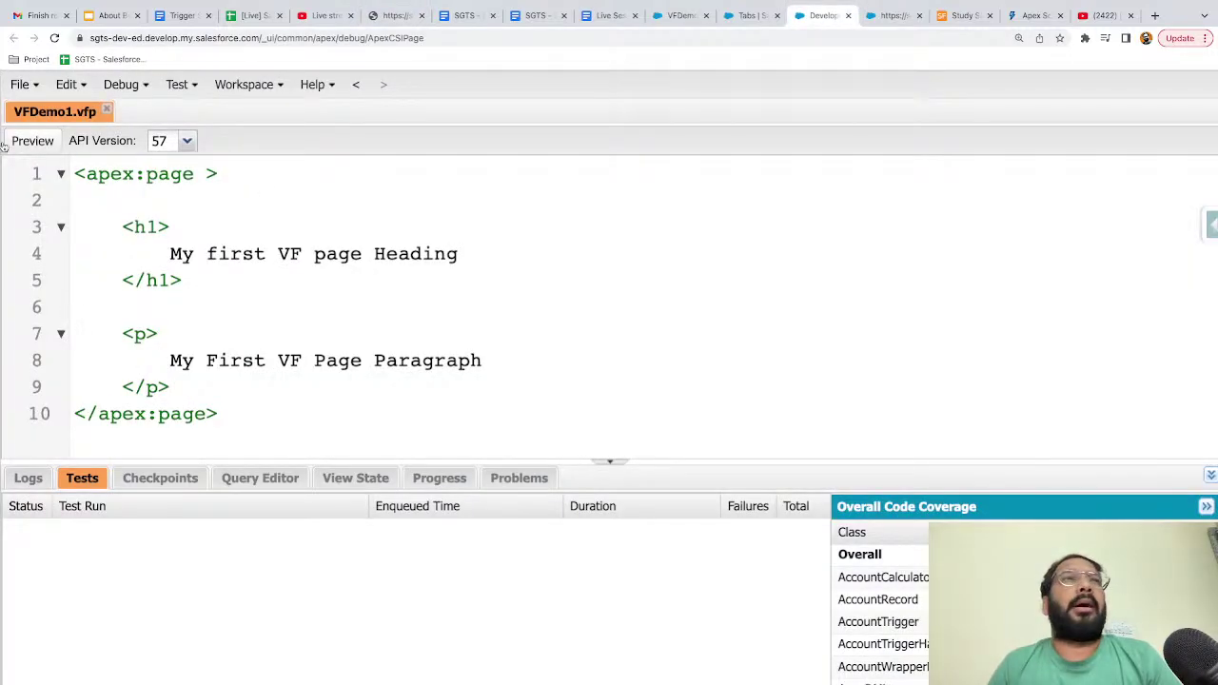
click(28, 84)
mouse_move(165, 118)
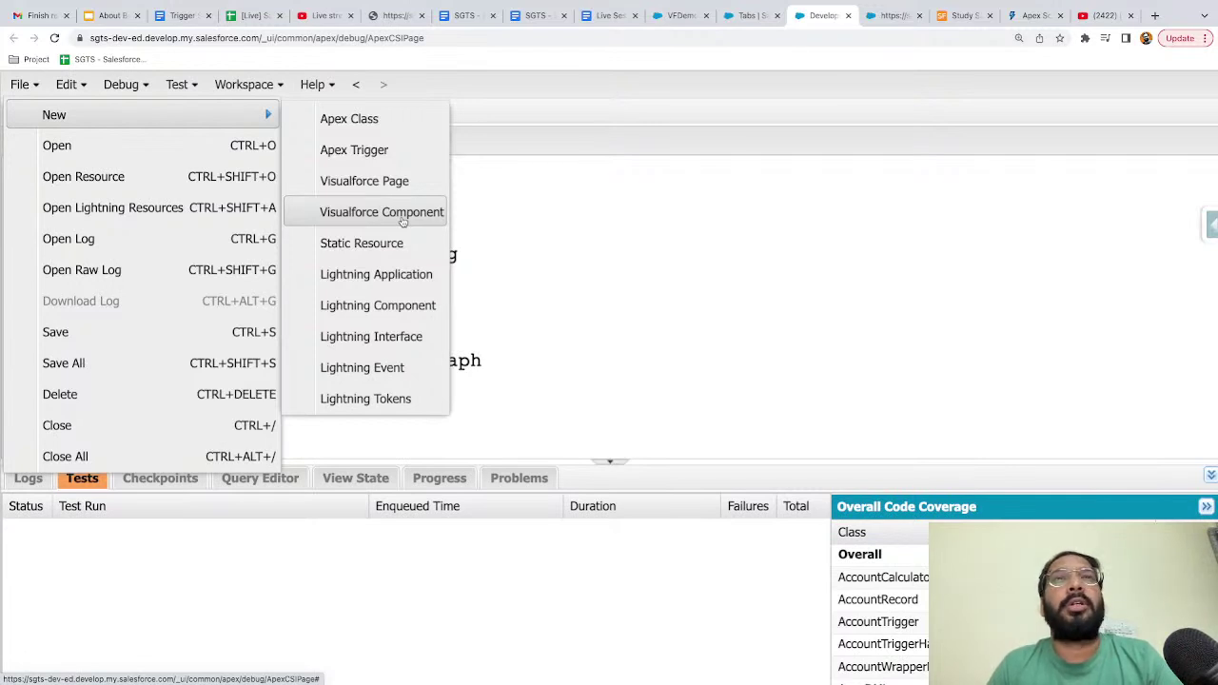
click(474, 214)
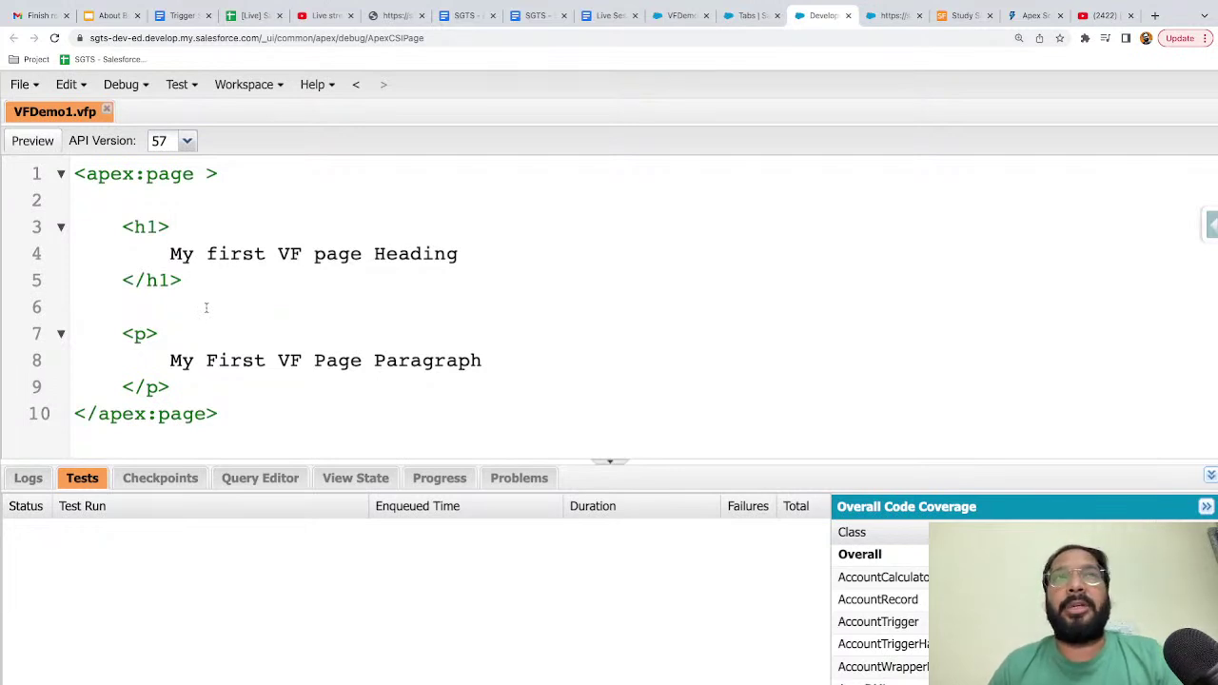
click(290, 305)
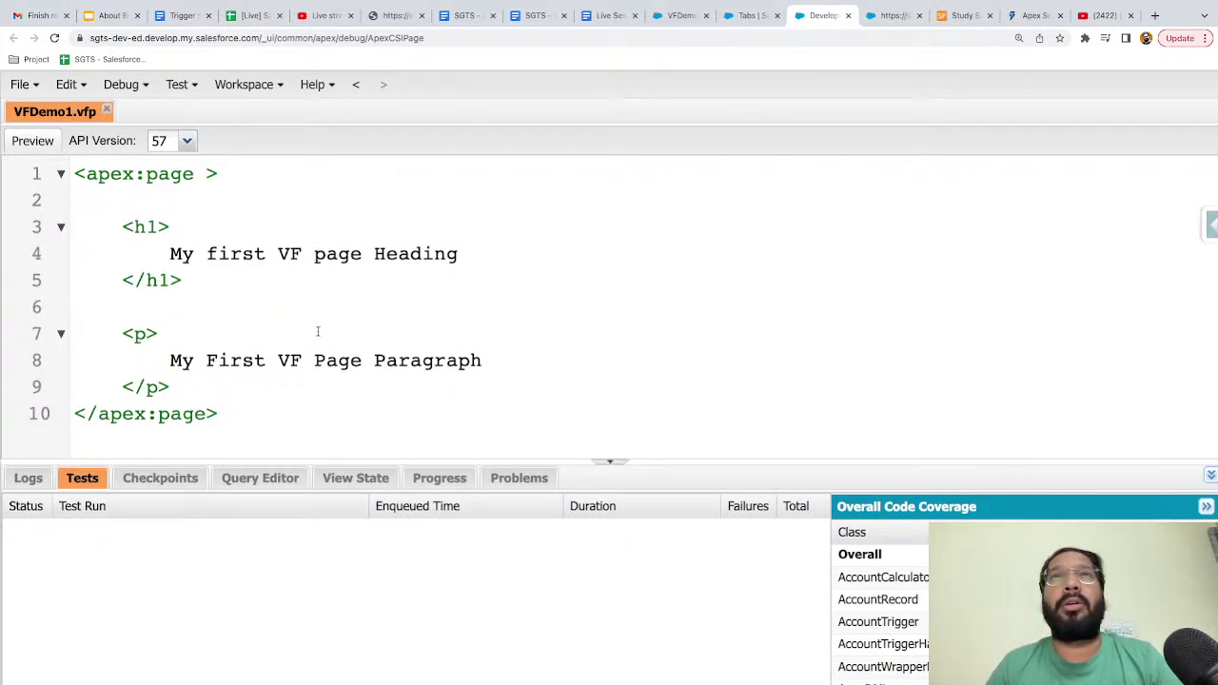
- Revisit the Custom Tabs setup page and check the slide on where Visualforce can be used
click(753, 19)
scroll(489, 258, up, 1)
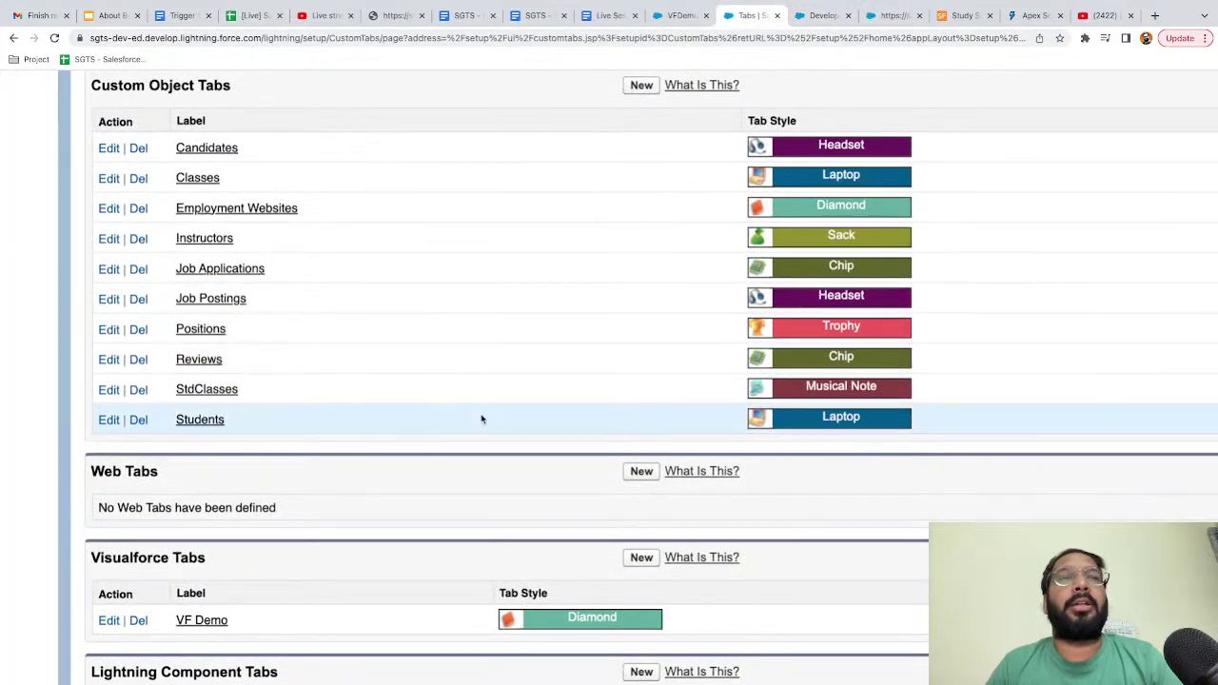
key(super+minus)
key(super+minus)
key(ctrl+Left)
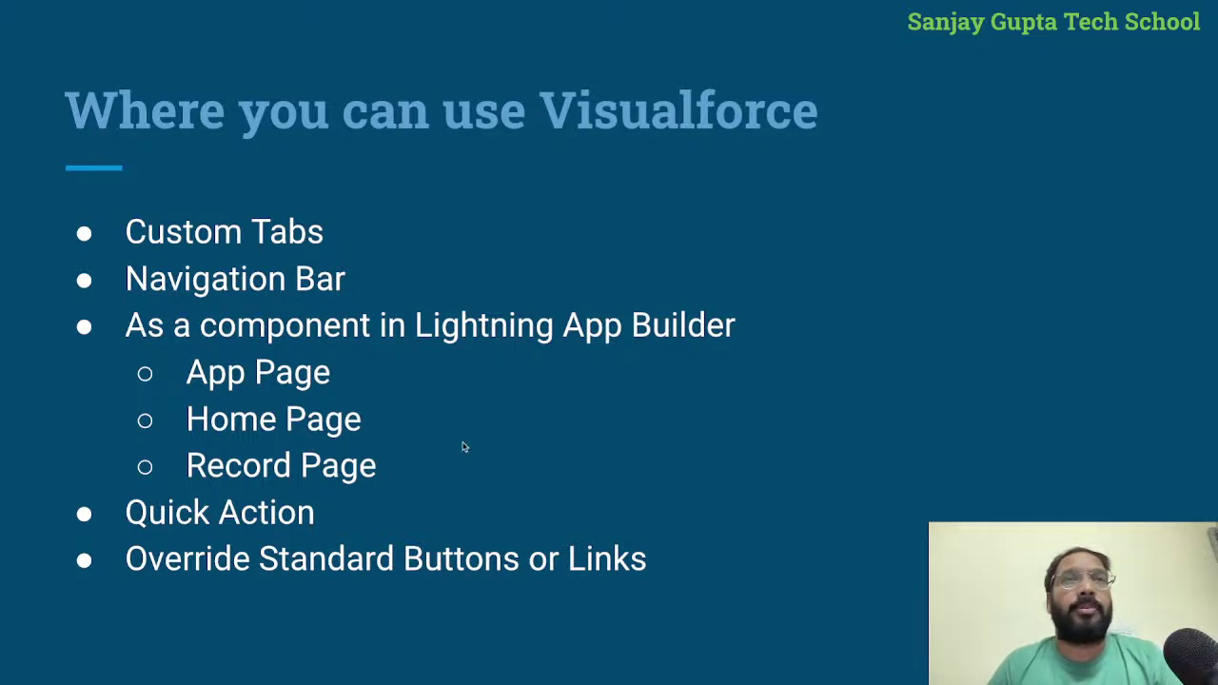
key(ctrl+Right)
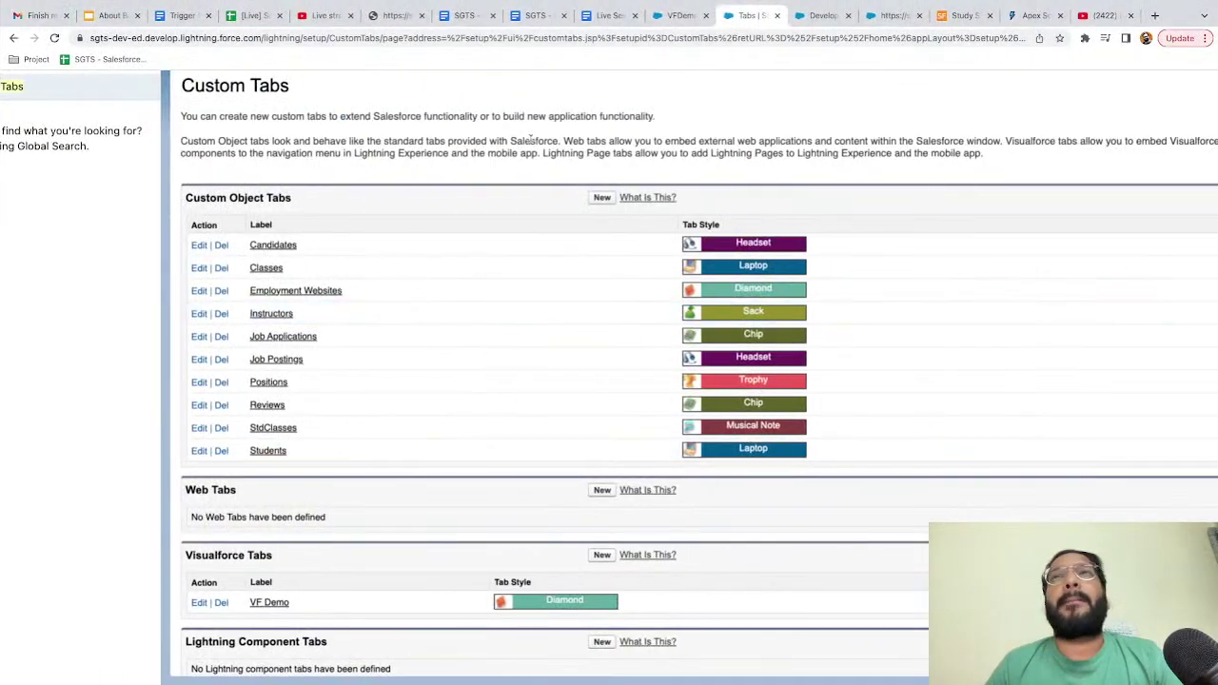
- Open the Recruitment app's Home page for editing in Lightning App Builder
click(668, 19)
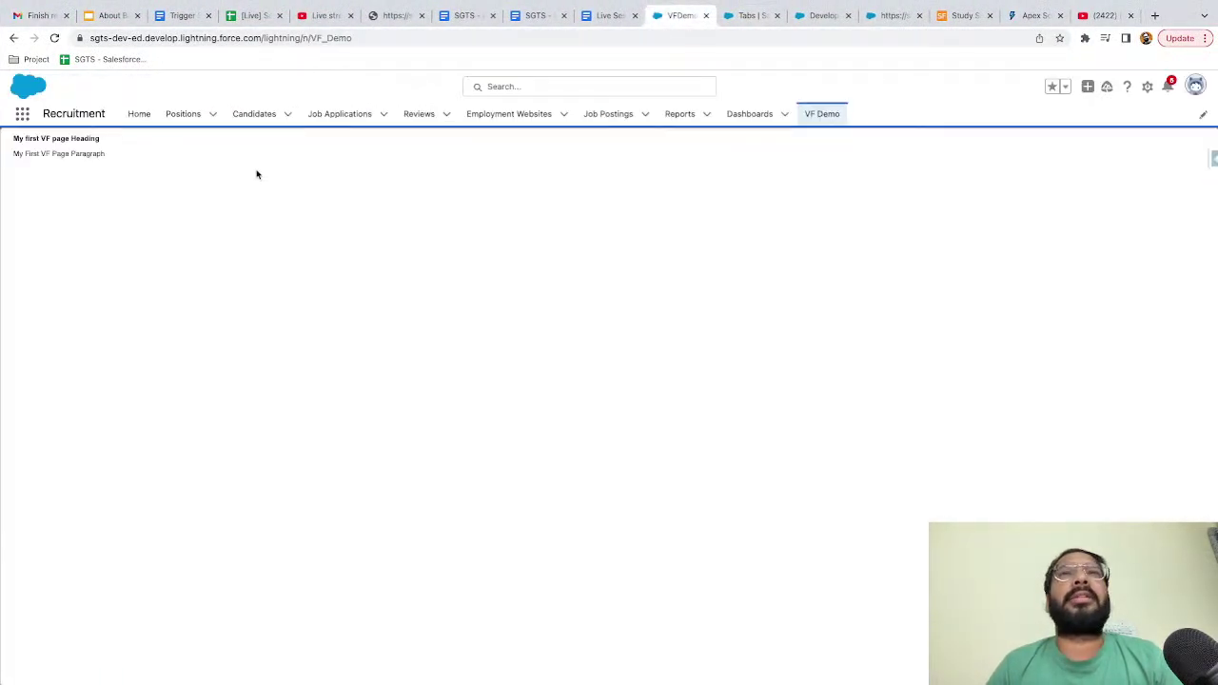
click(140, 115)
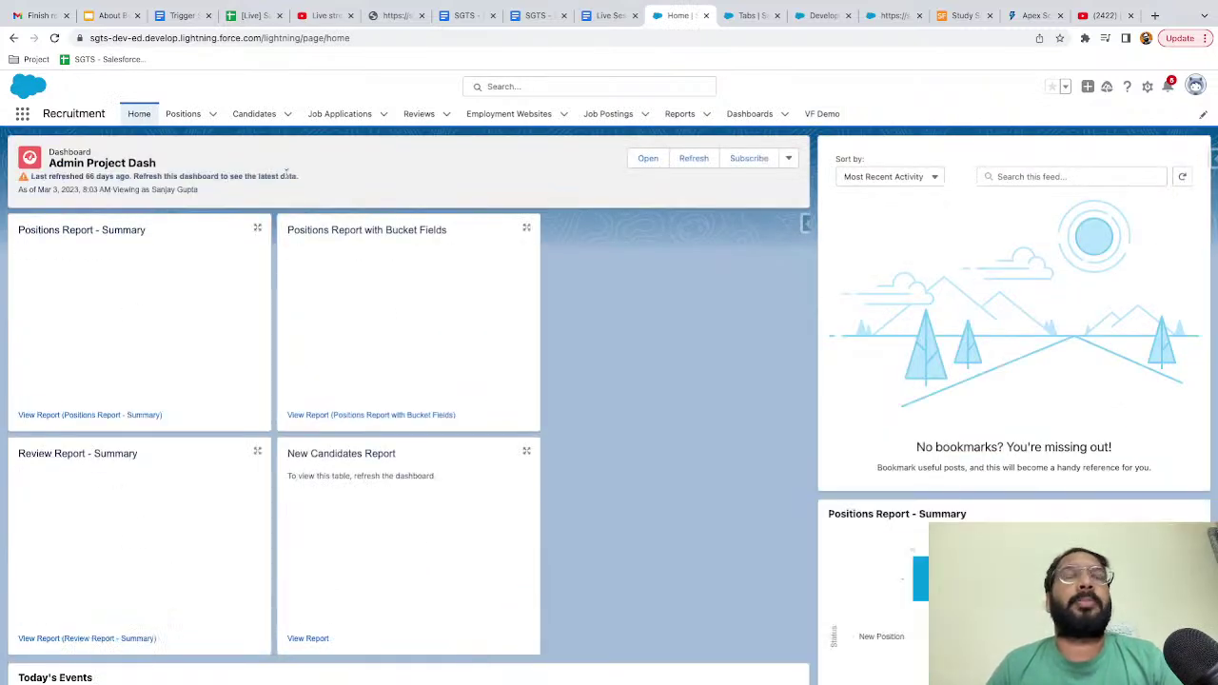
click(1148, 89)
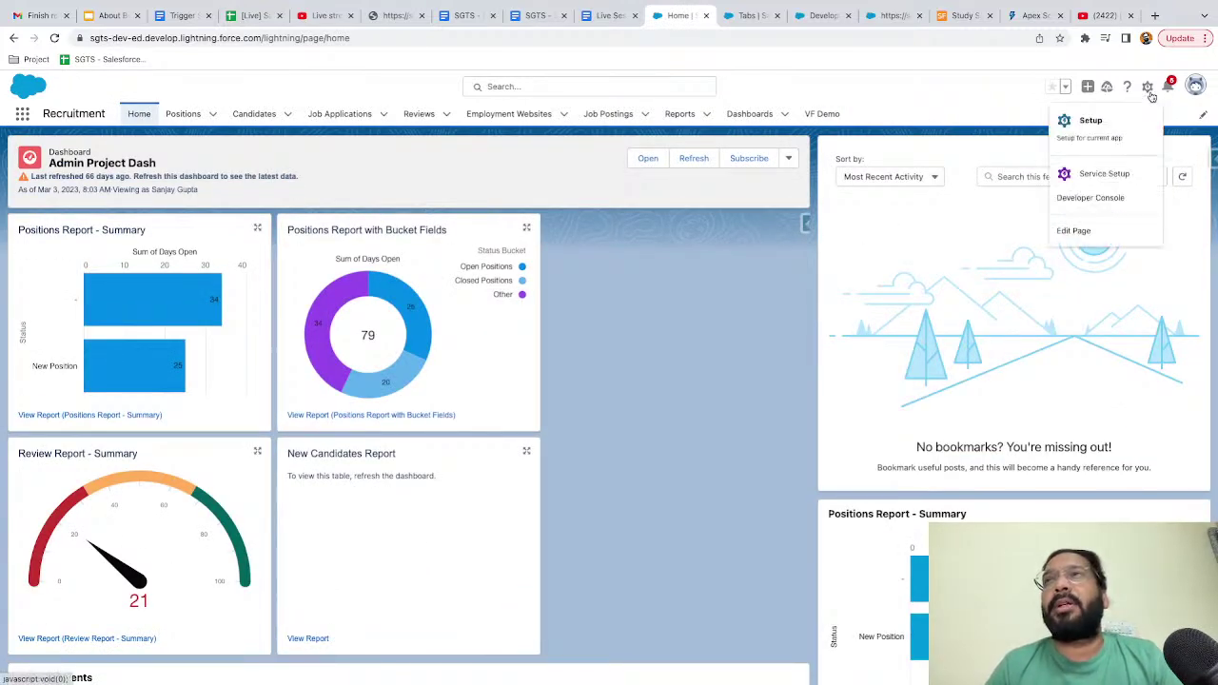
click(1075, 232)
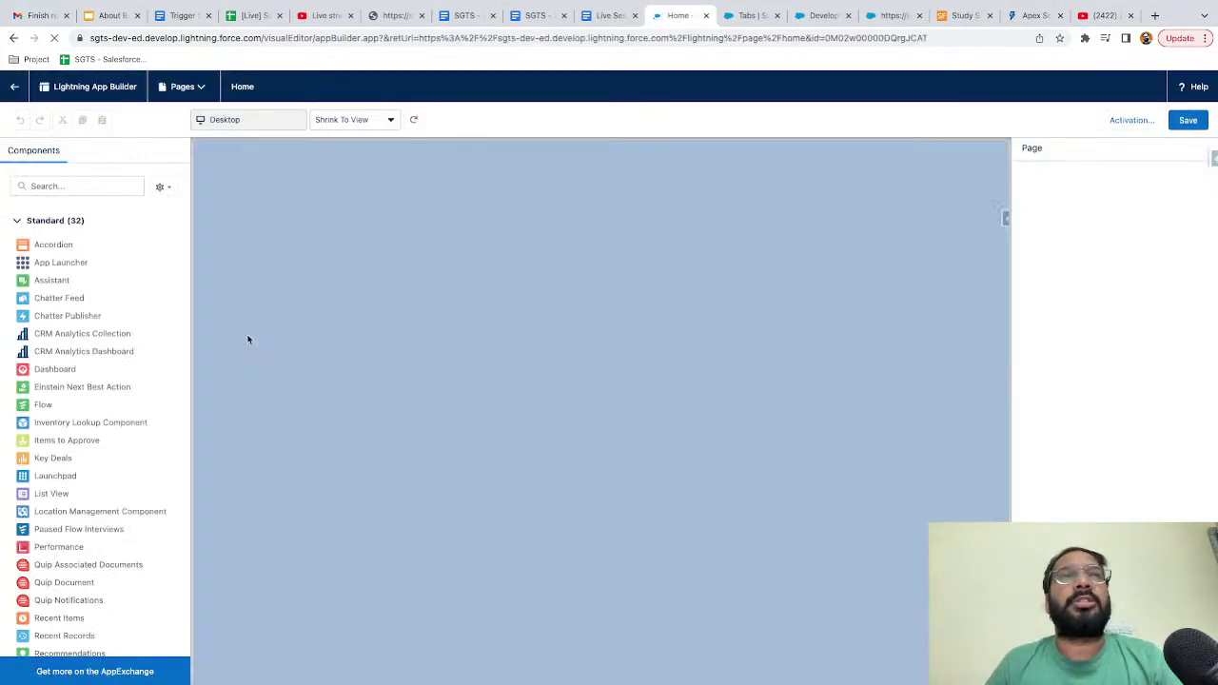
- Find the Visualforce component by searching for "visu" and add it below the Positions Report - Summary chart
click(75, 185)
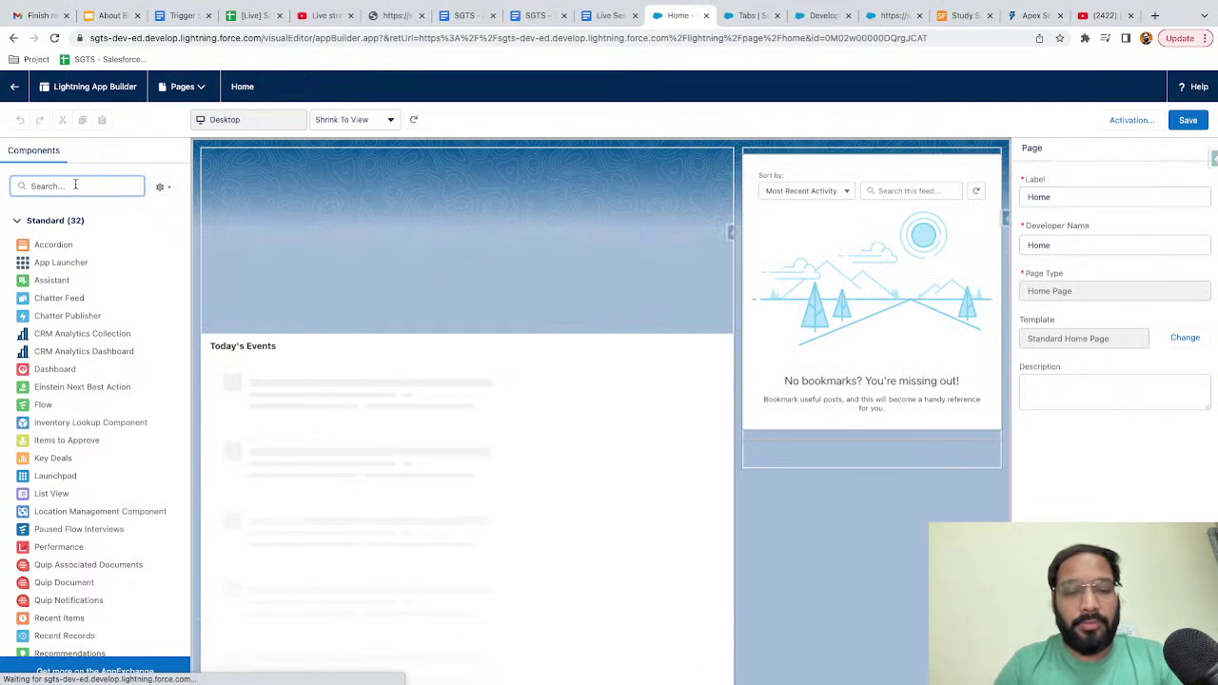
text(visu)
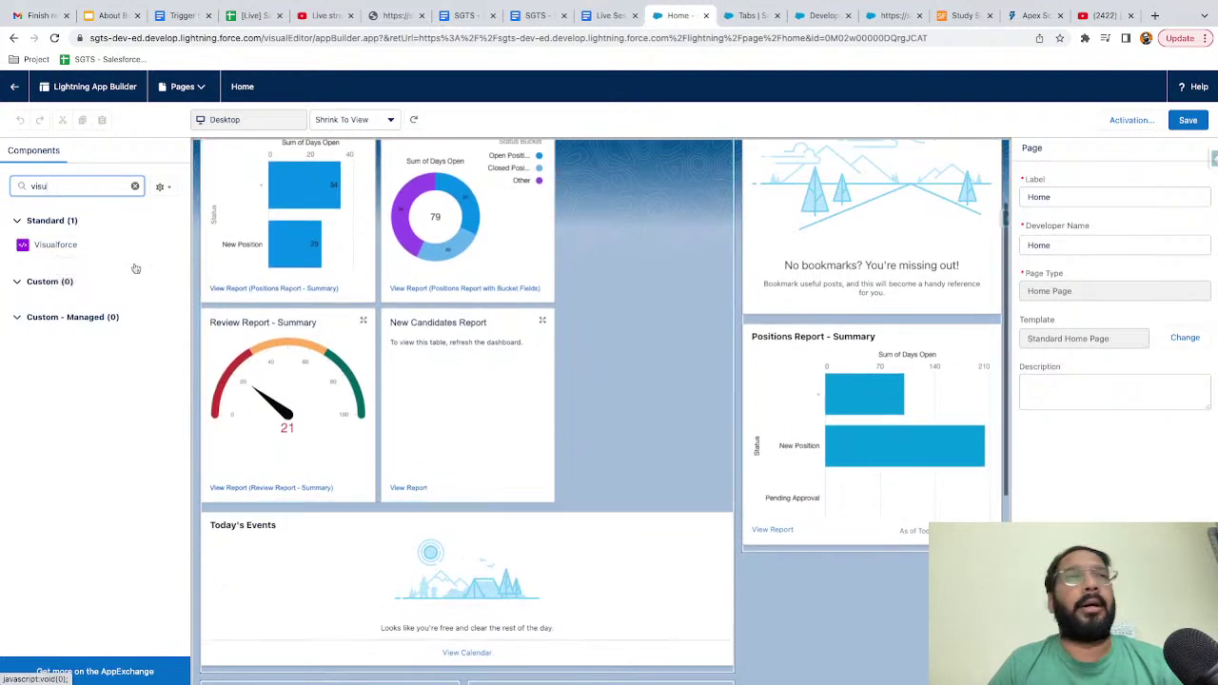
drag(50, 247, 842, 538)
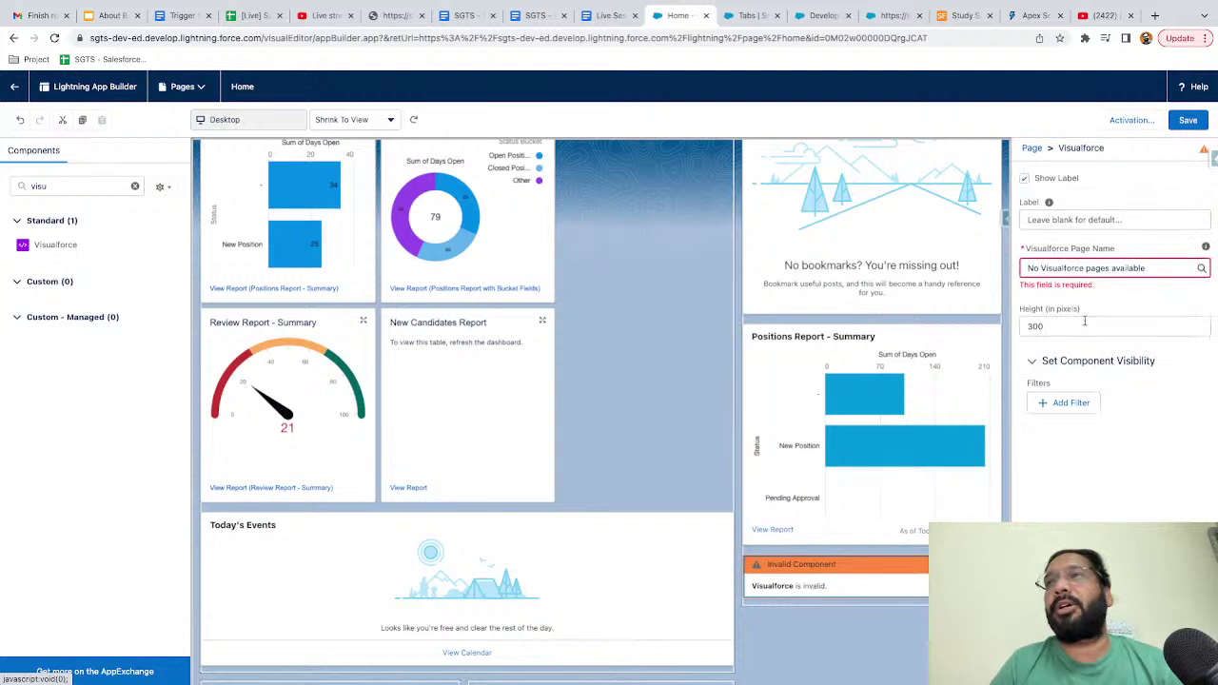
- Try to choose a page in the Visualforce component's required page name setting
click(1103, 268)
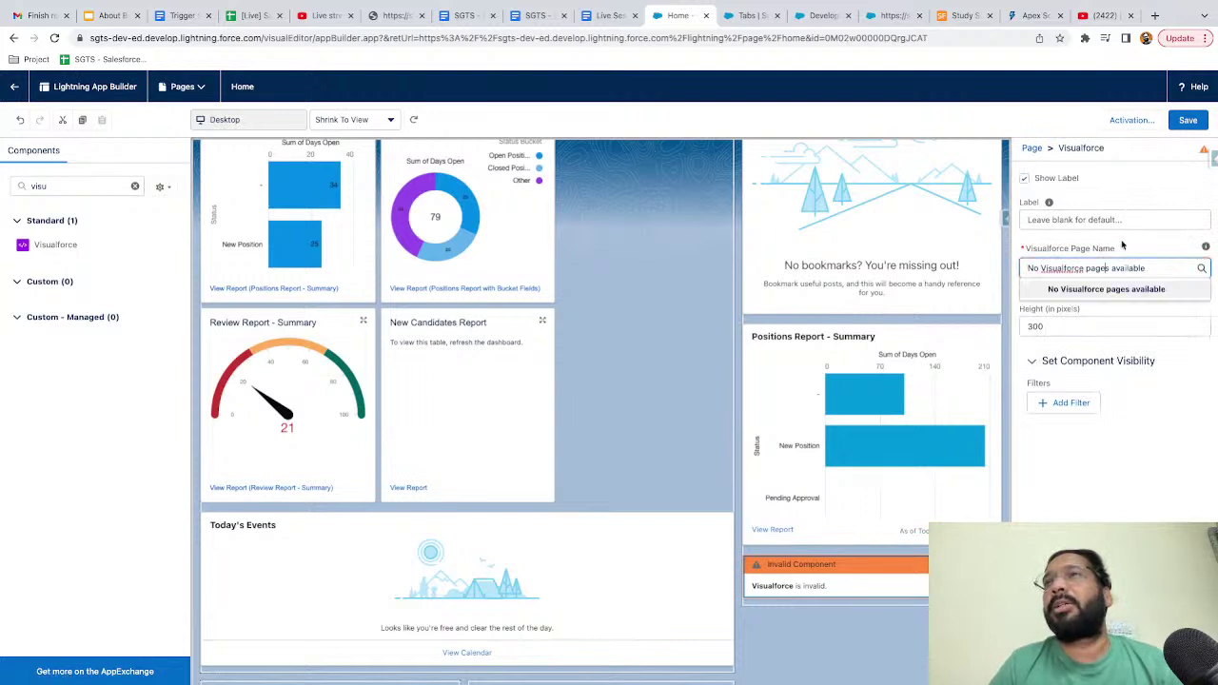
click(1123, 246)
click(1060, 272)
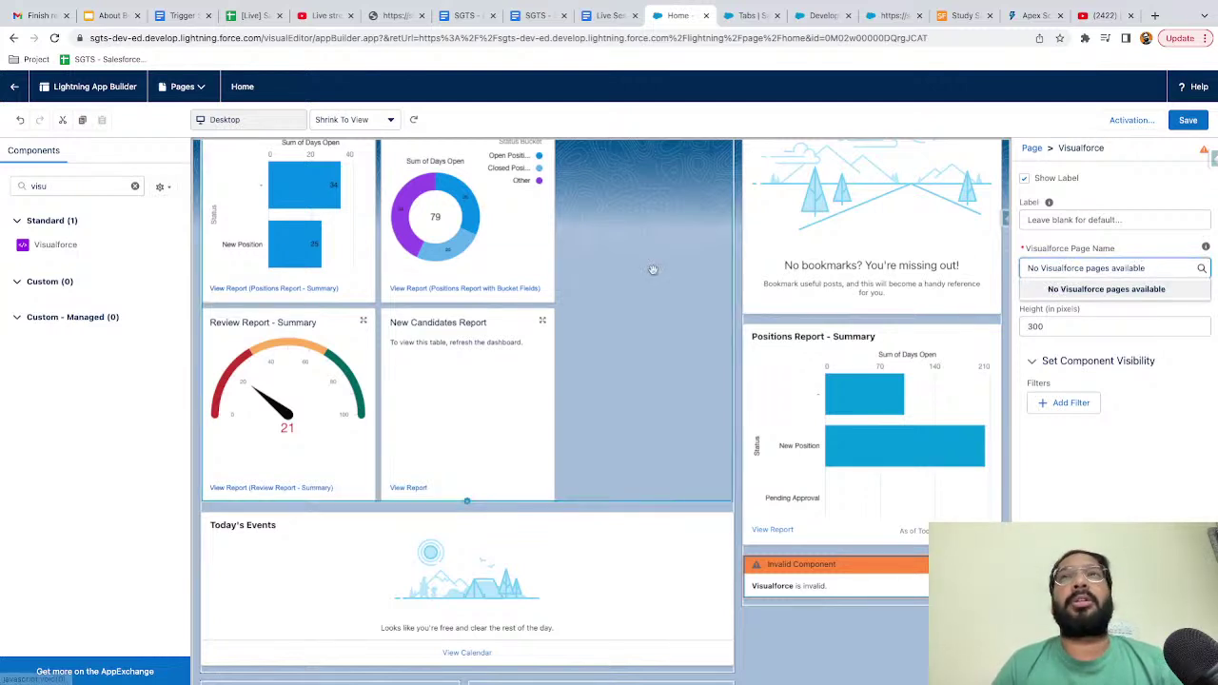
- Find Visualforce Pages in Setup by searching for "visual" and open the VFDemo1 page for editing
click(751, 16)
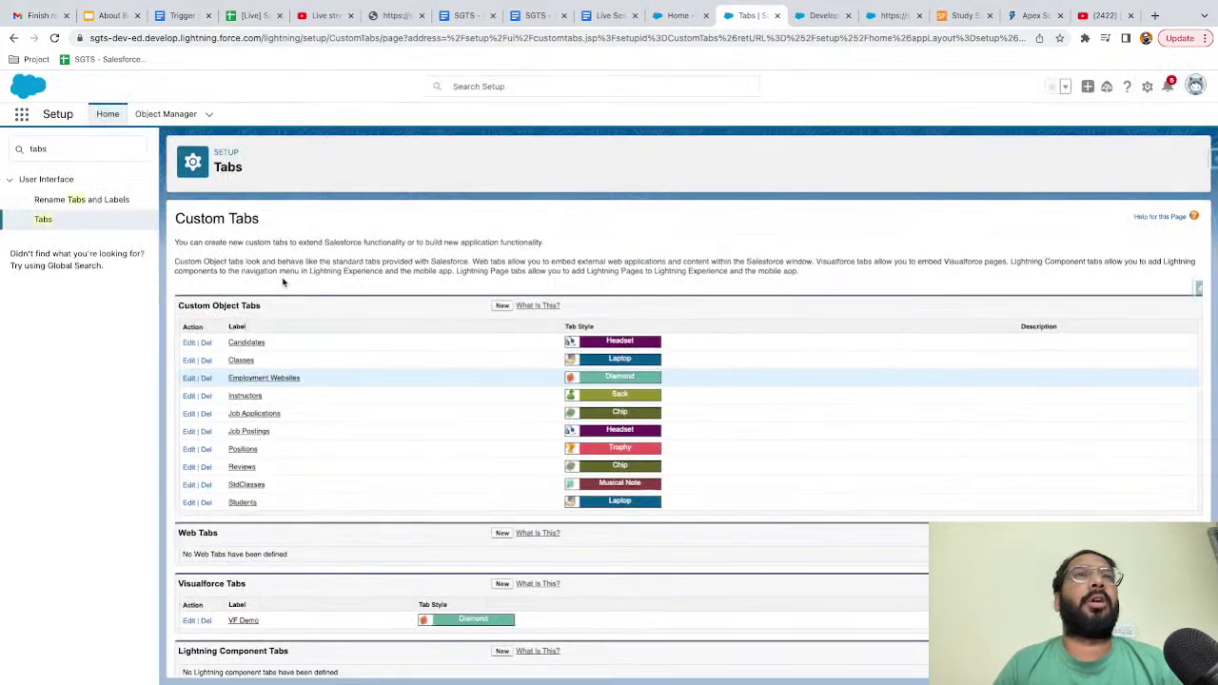
double_click(74, 148)
text(visua)
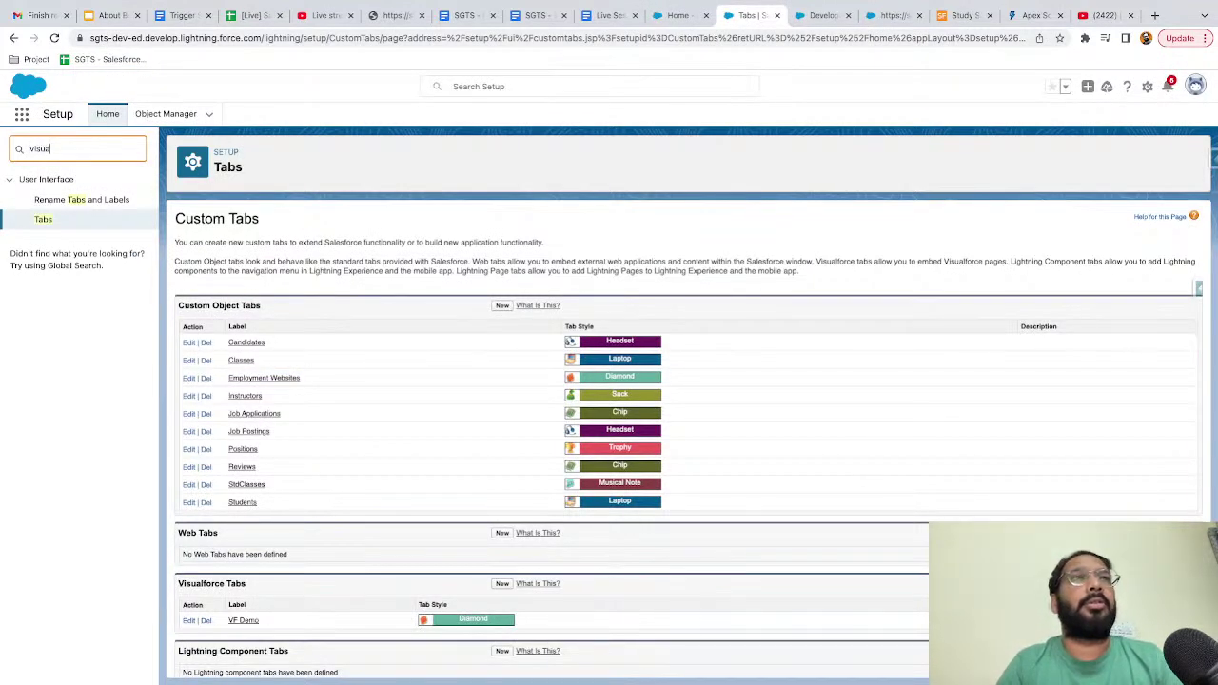
text(l)
click(84, 222)
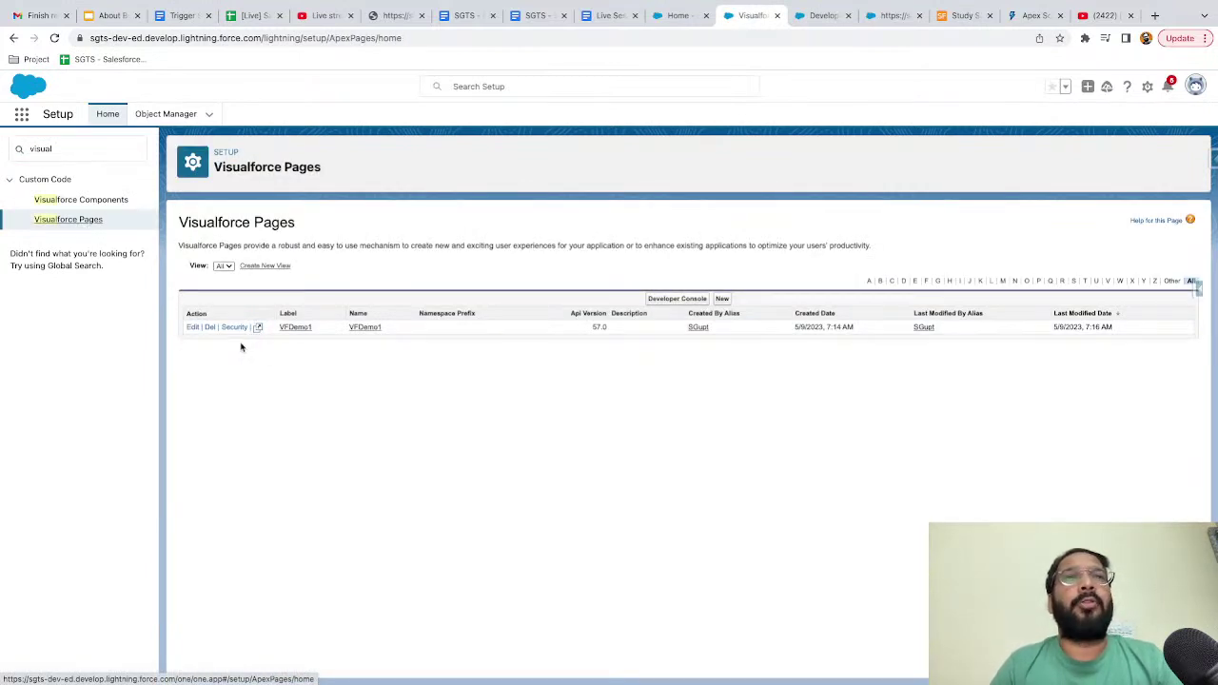
click(193, 328)
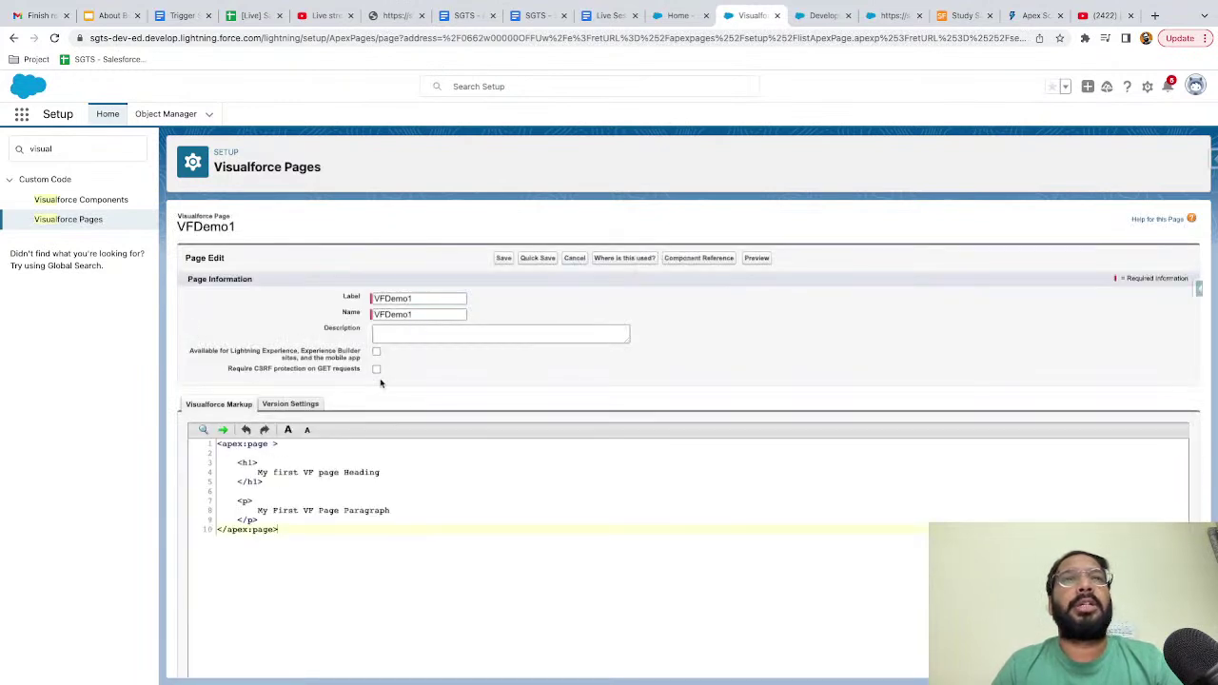
- Examine VFDemo1's Lightning Experience, Experience Builder and mobile app availability option, and recheck the page choices in the Home page's Visualforce component
scroll(380, 382, up, 5)
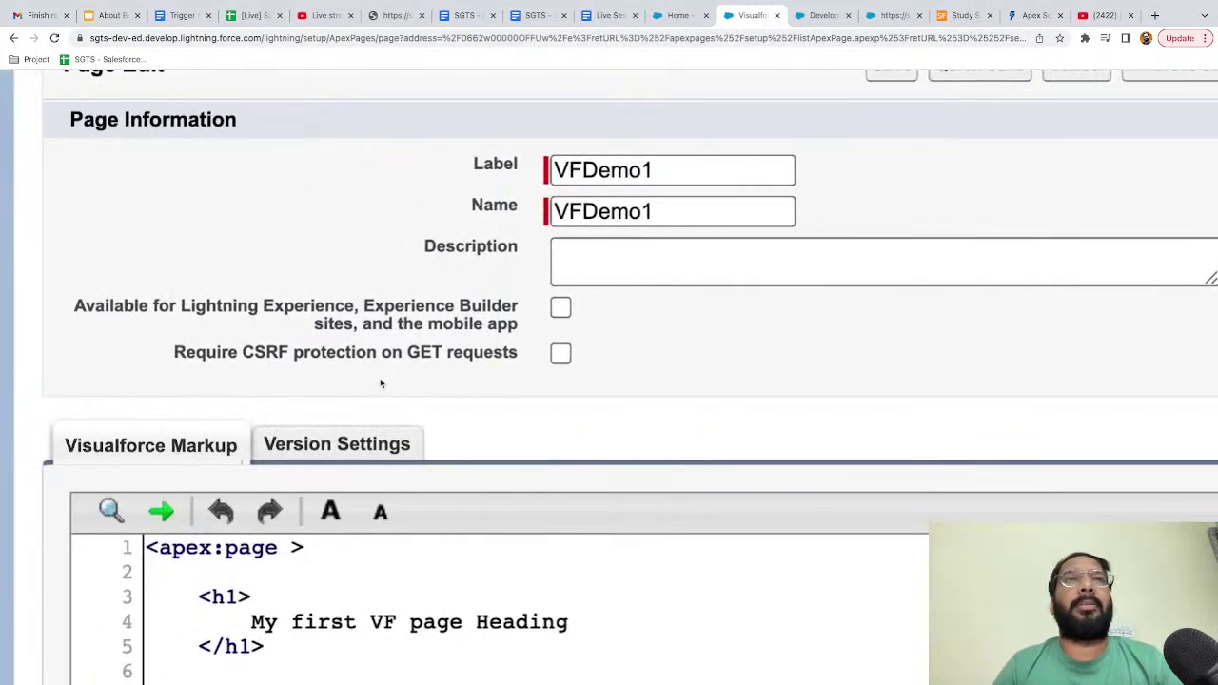
scroll(381, 382, up, 3)
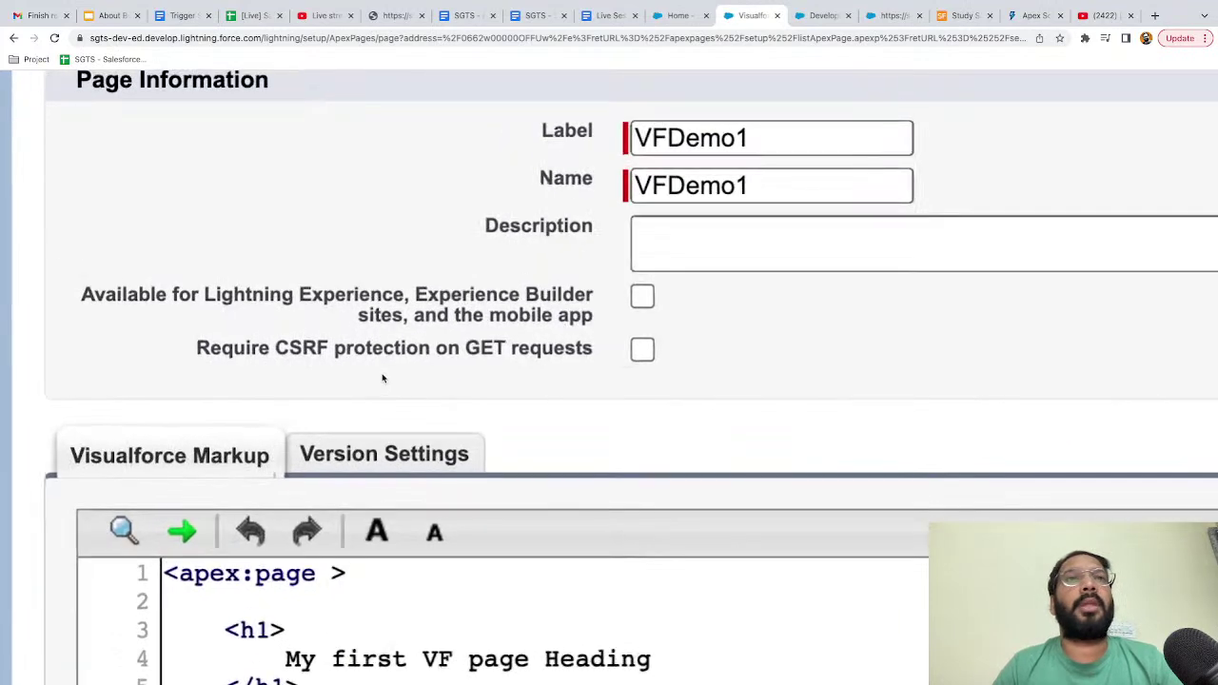
drag(79, 294, 612, 321)
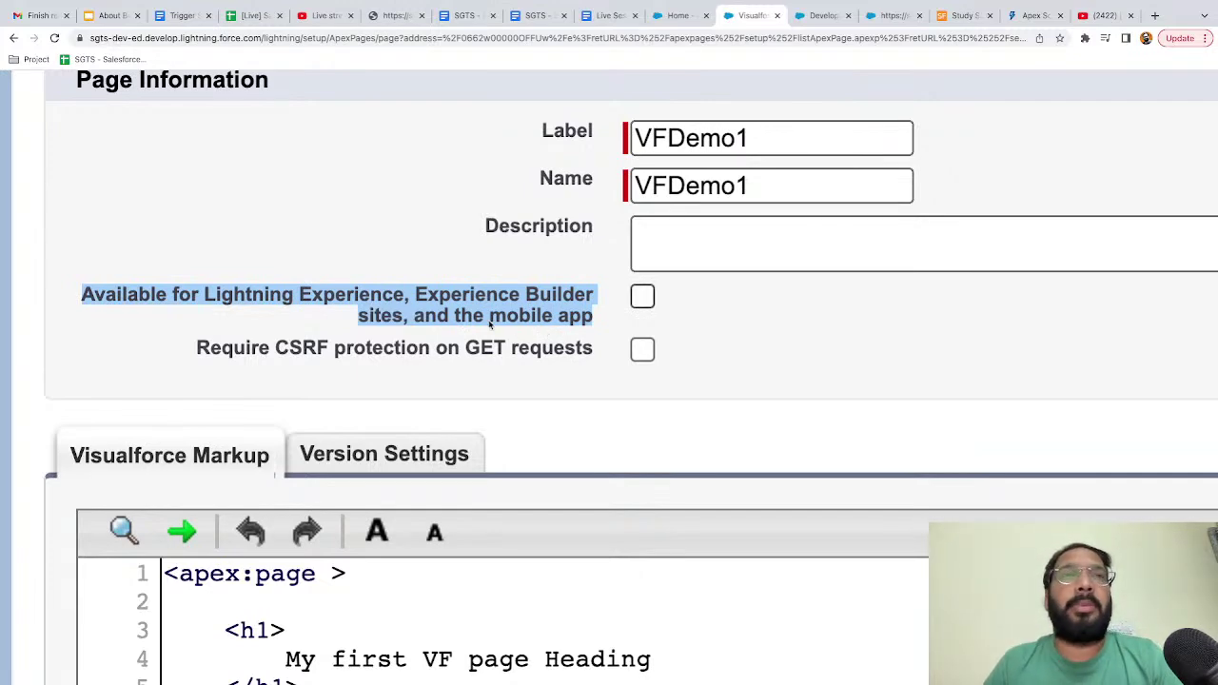
click(676, 15)
click(1064, 269)
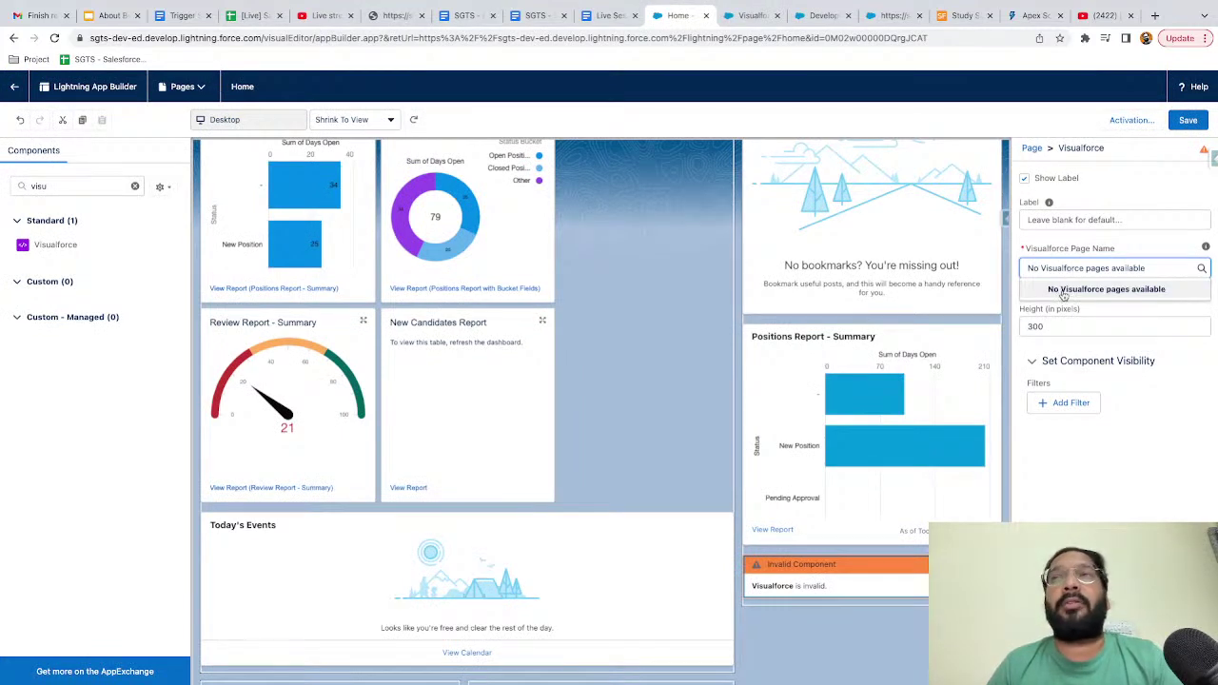
click(751, 15)
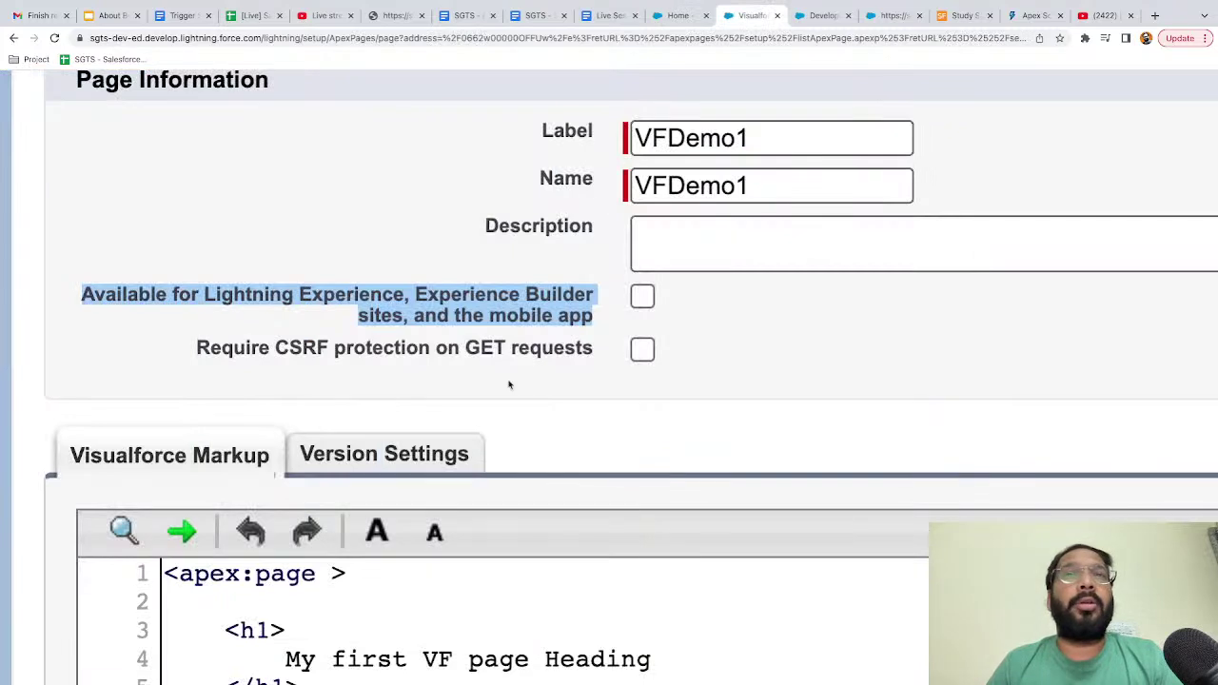
- Make VFDemo1 available for Lightning Experience, Experience Builder sites, and the mobile app, and save the page
click(647, 297)
click(705, 314)
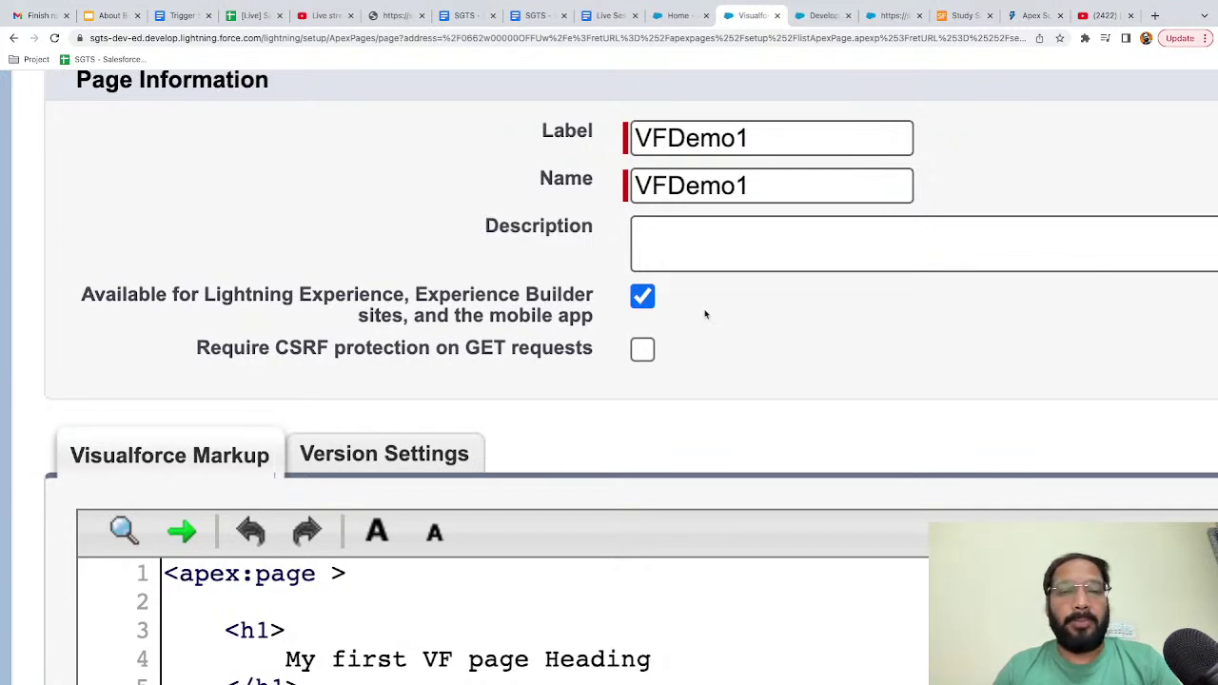
key(ctrl+0)
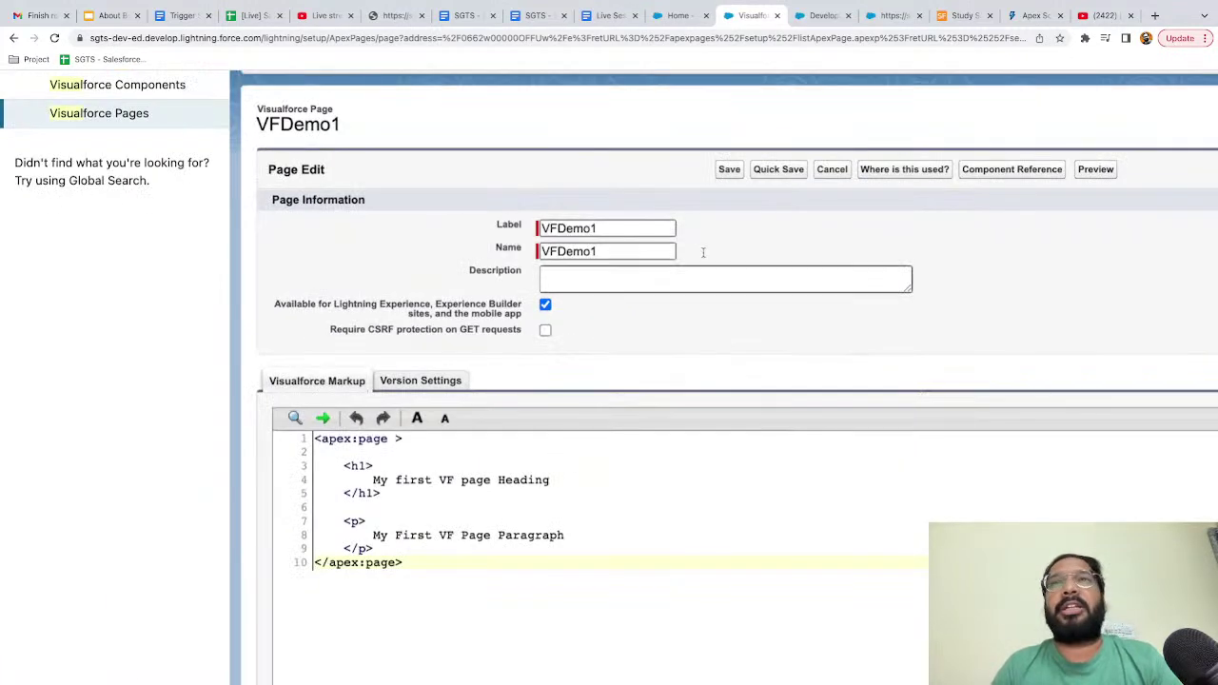
click(729, 169)
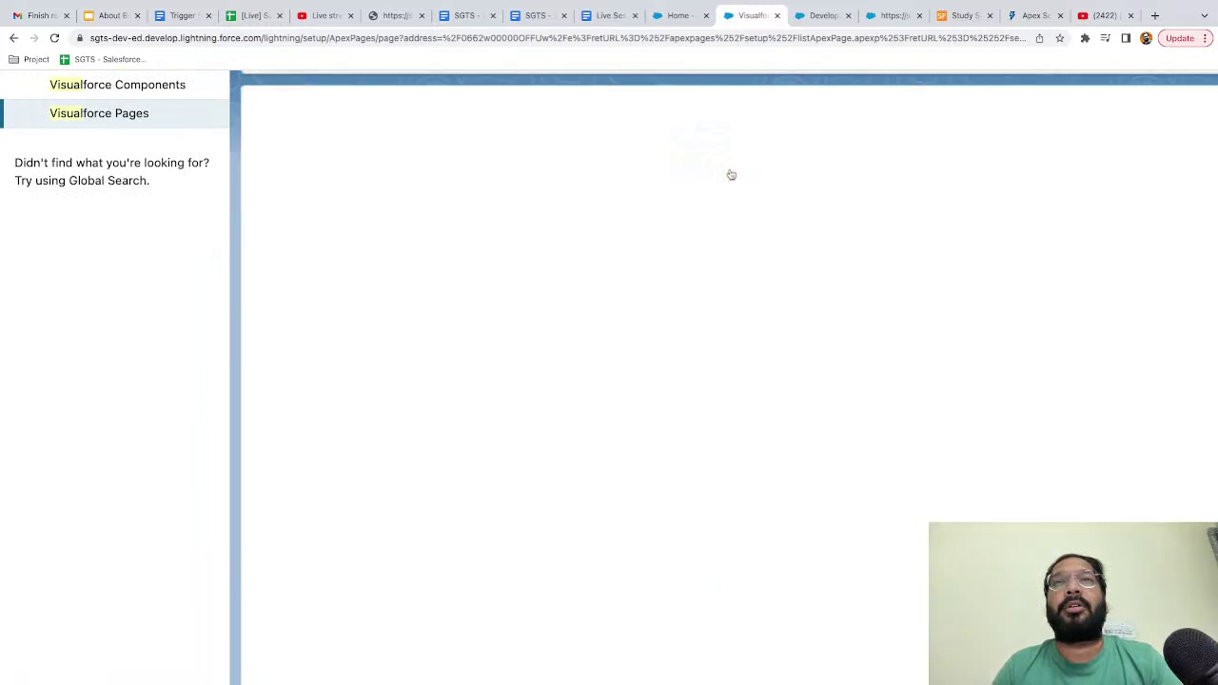
key(ctrl+minus)
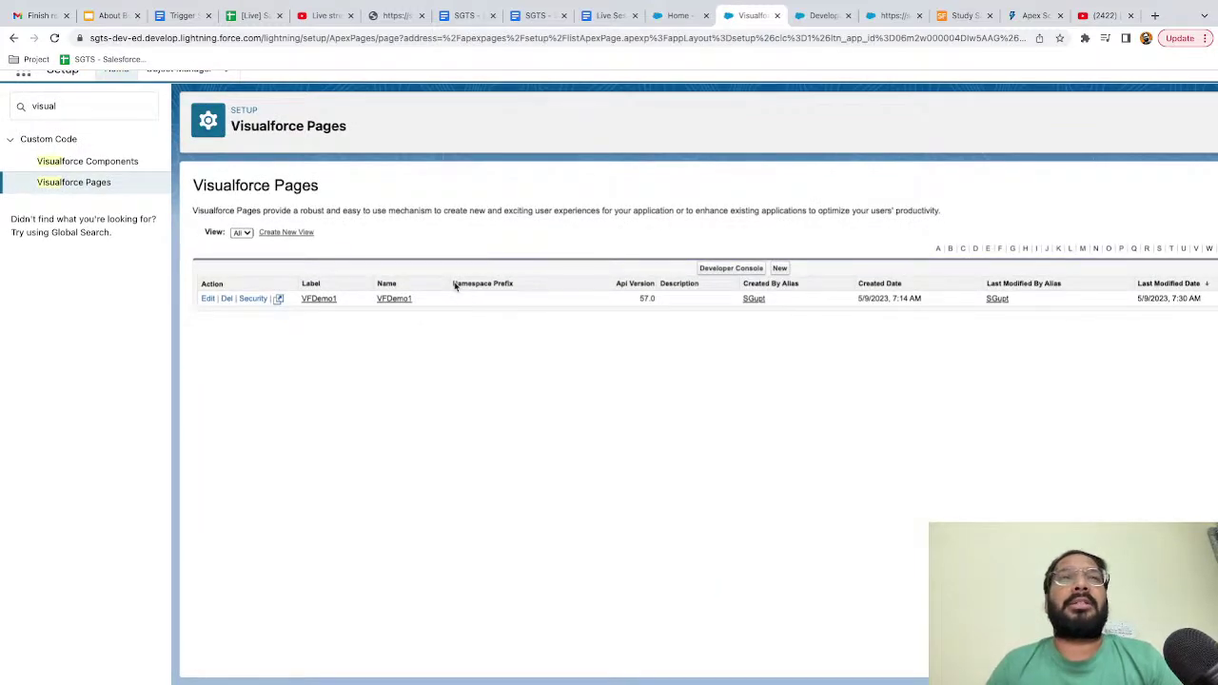
- Reload the Home page in Lightning App Builder, discarding its unsaved changes
click(675, 16)
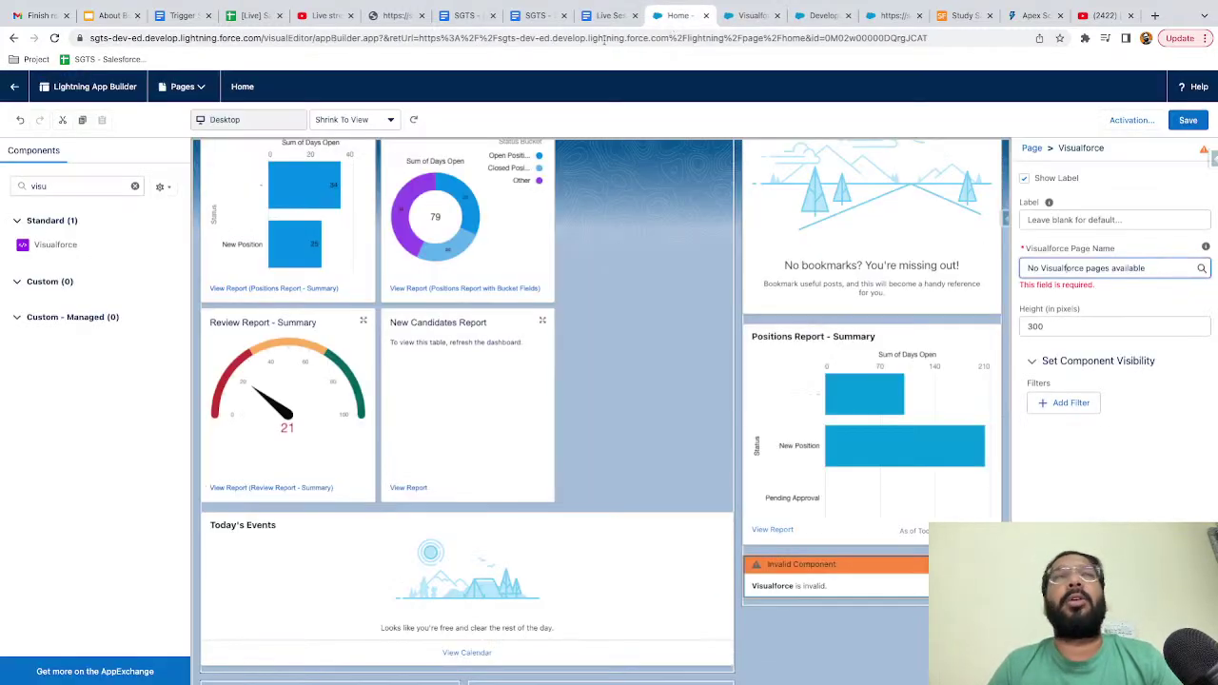
click(54, 38)
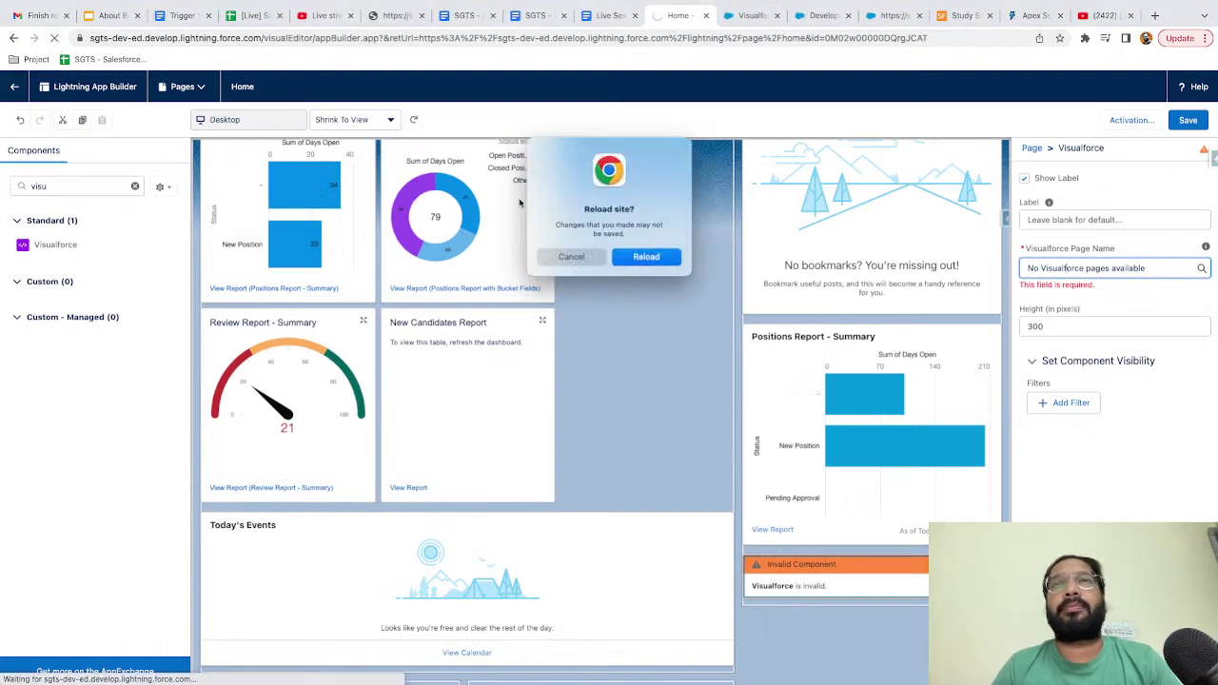
click(656, 256)
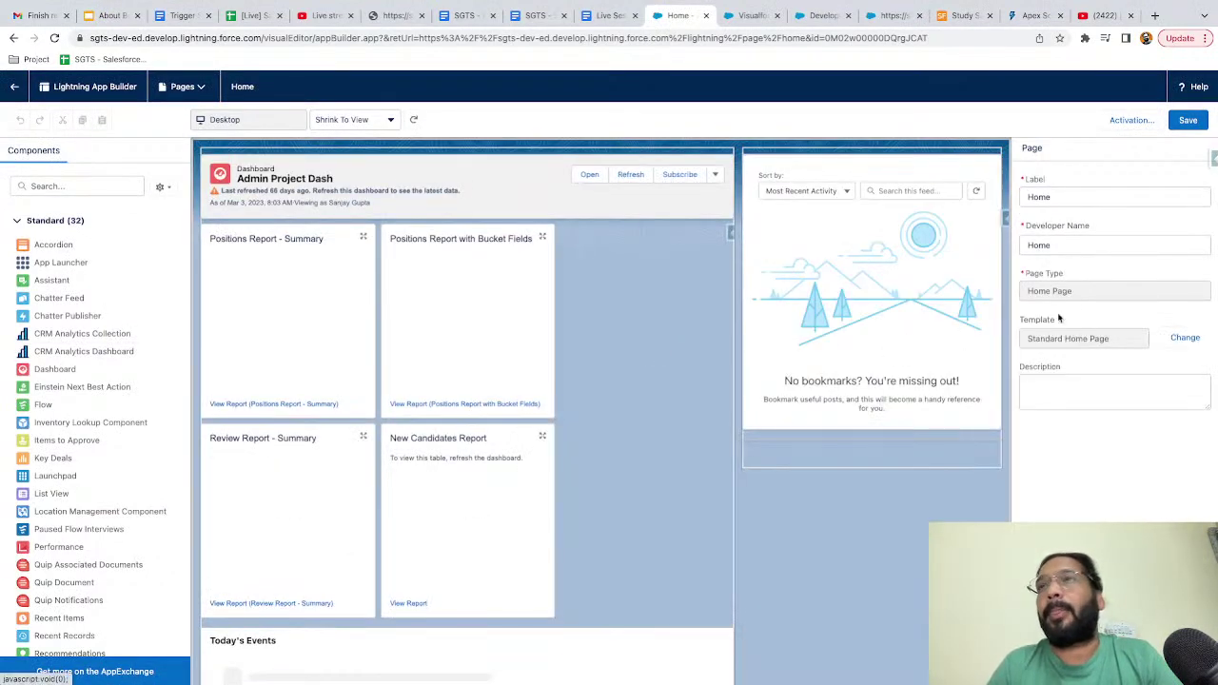
- Find the Visualforce component by searching for "visual" and add it below the Positions Report - Summary chart
click(84, 186)
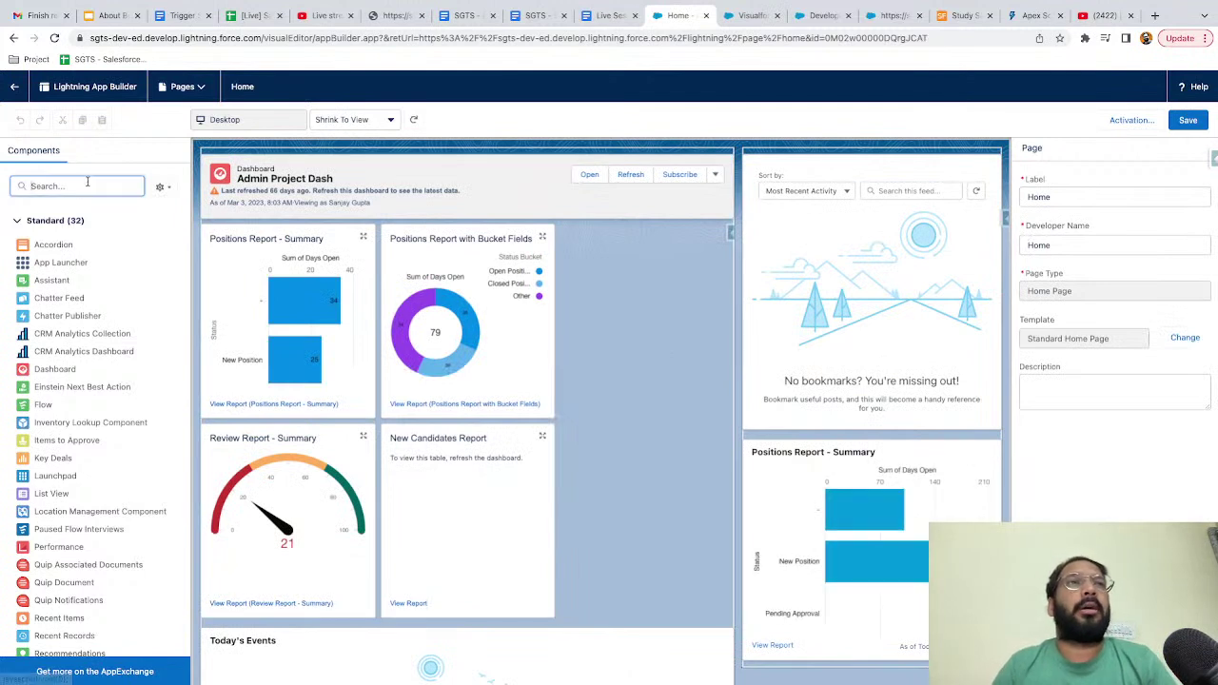
text(visual)
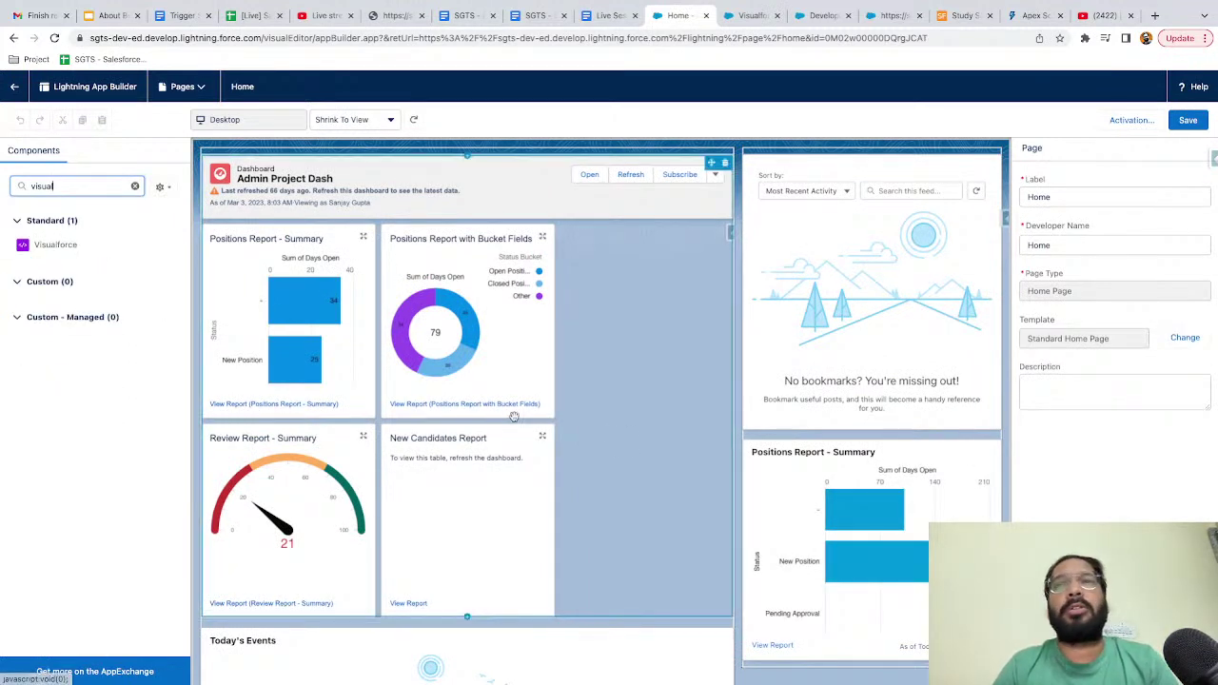
scroll(675, 466, down, 1)
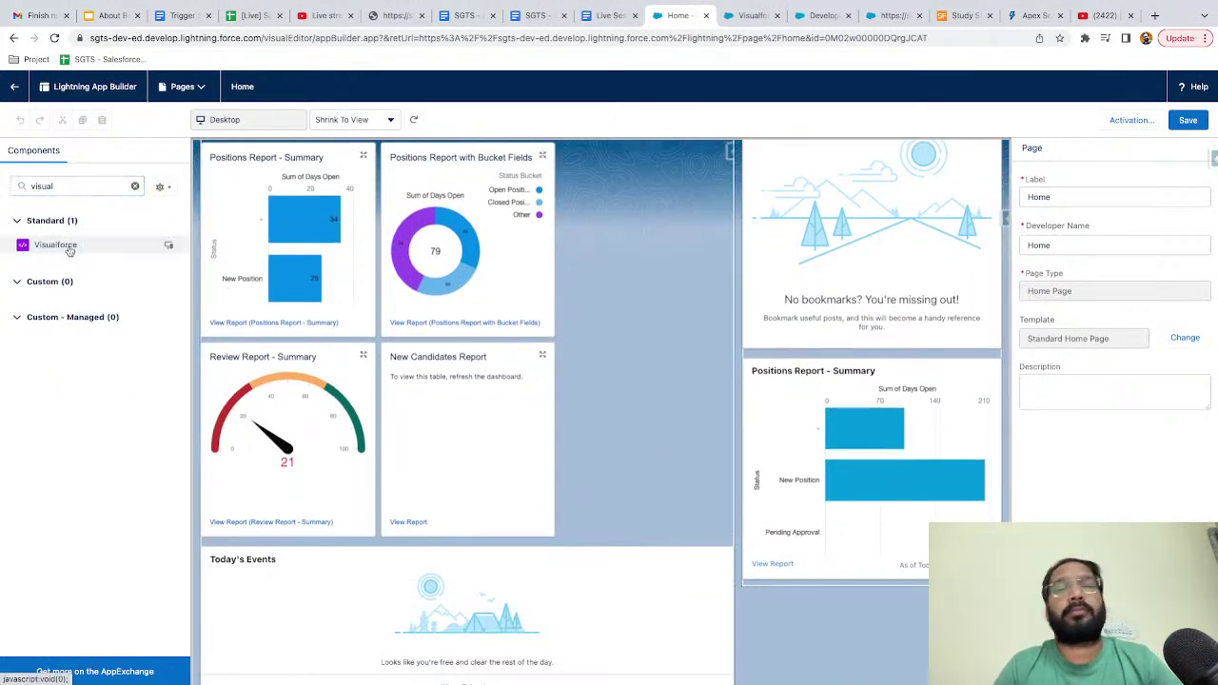
drag(66, 246, 842, 579)
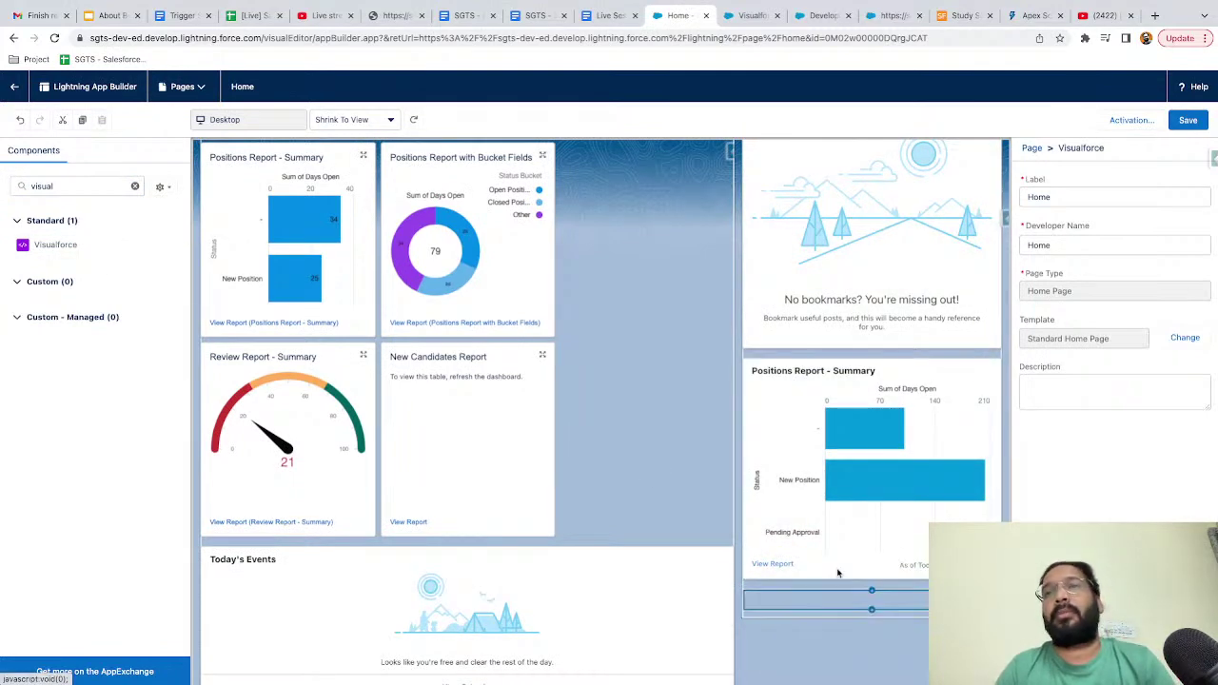
scroll(856, 563, down, 2)
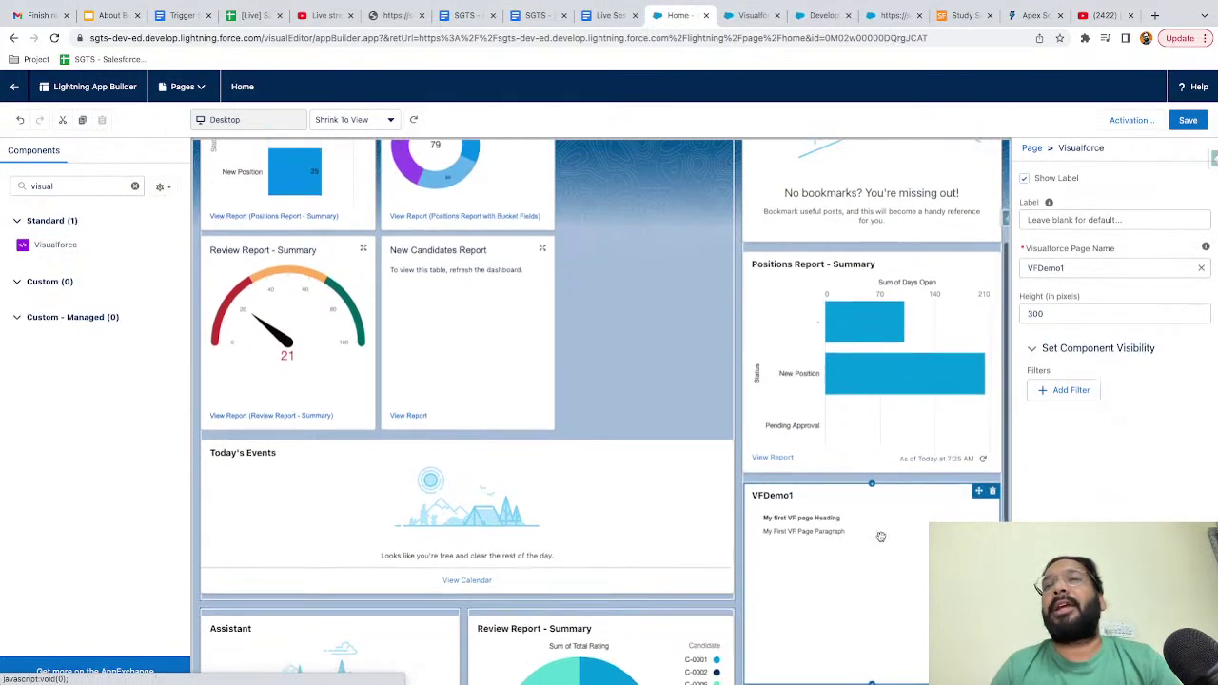
- Choose VFDemo1 as the component's Visualforce page and save the Home page
click(1075, 269)
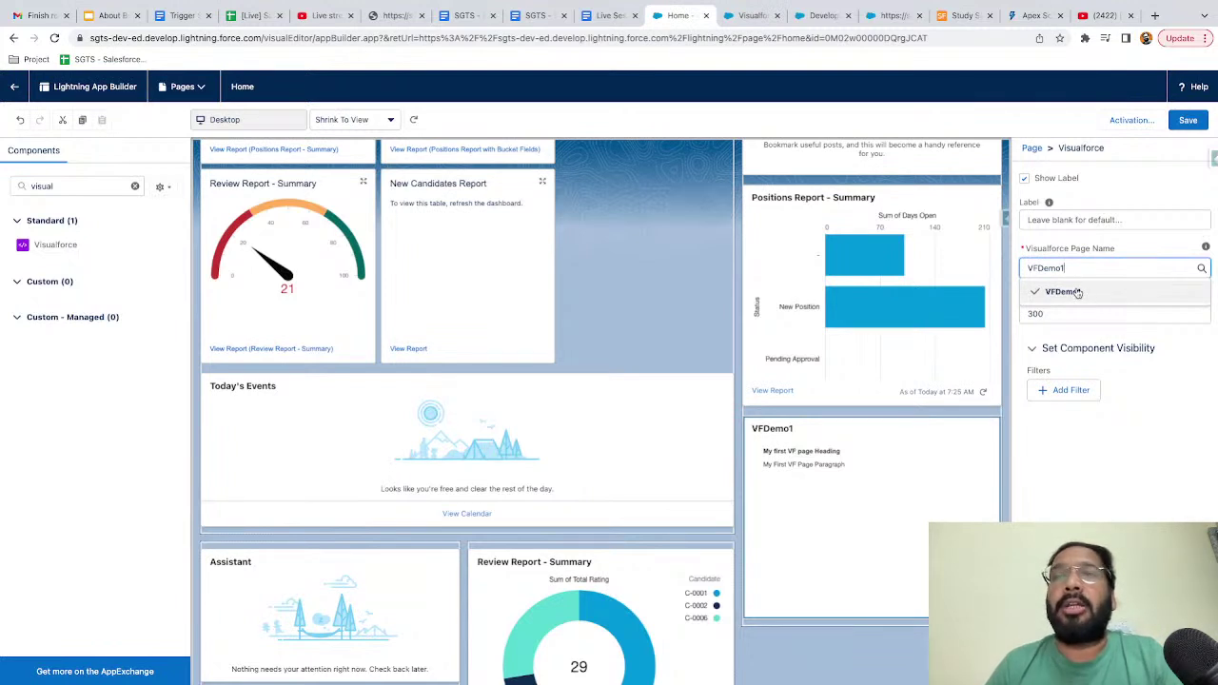
click(1078, 291)
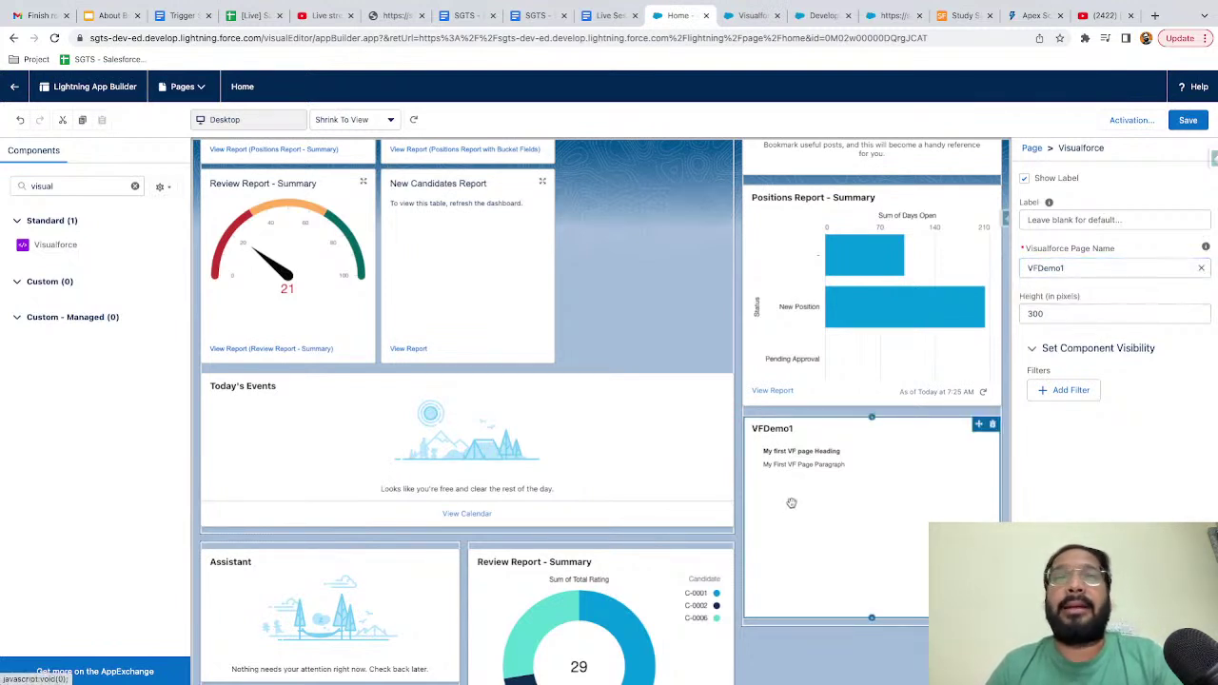
click(1187, 120)
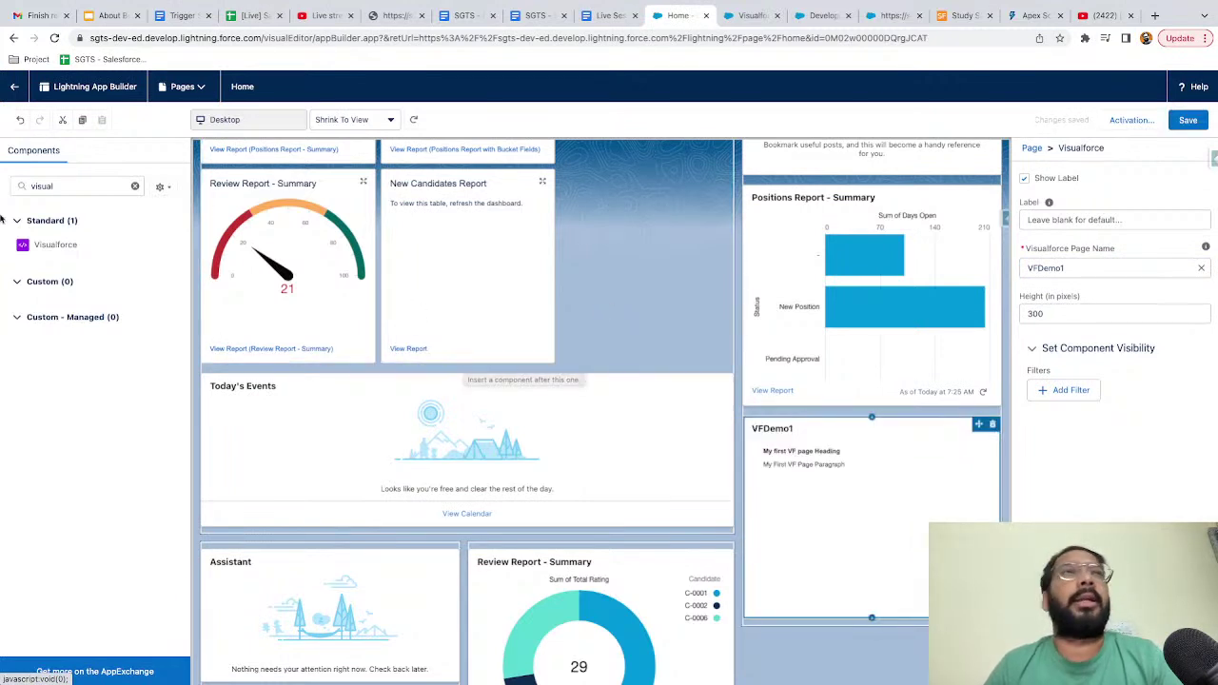
- Leave Lightning App Builder and check the VFDemo1 component on the Recruitment app's Home page
click(14, 87)
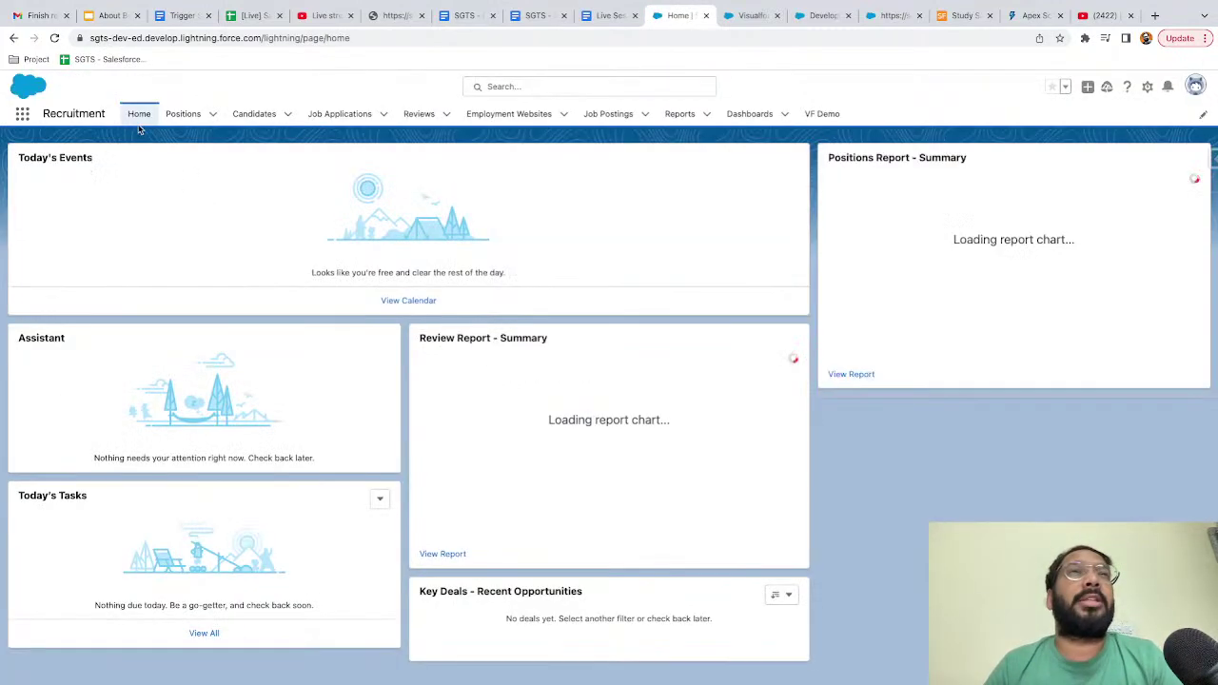
scroll(770, 432, down, 1)
scroll(770, 432, down, 5)
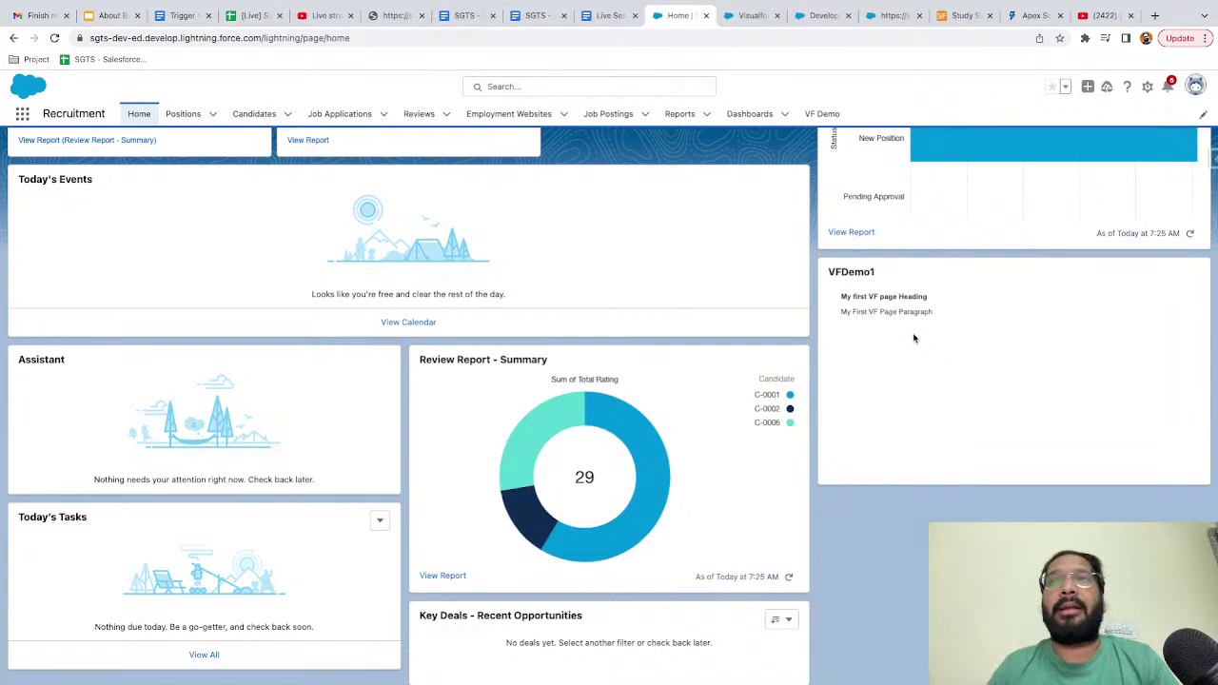
scroll(931, 371, up, 2)
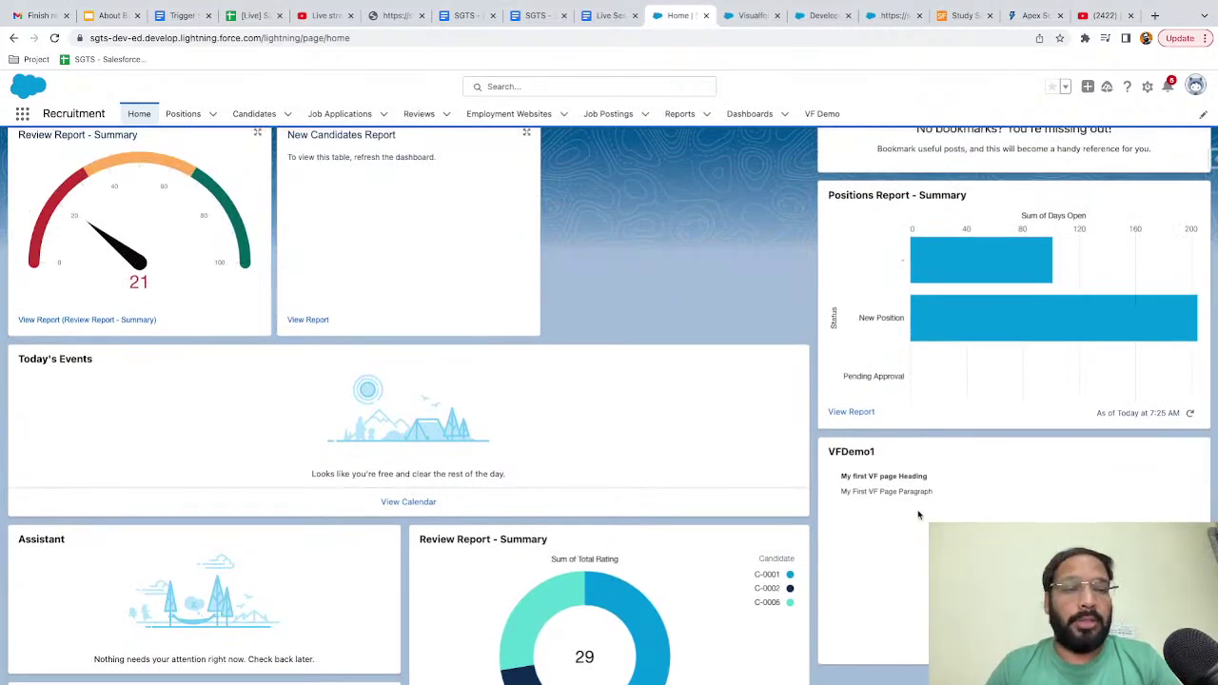
scroll(919, 514, up, 1)
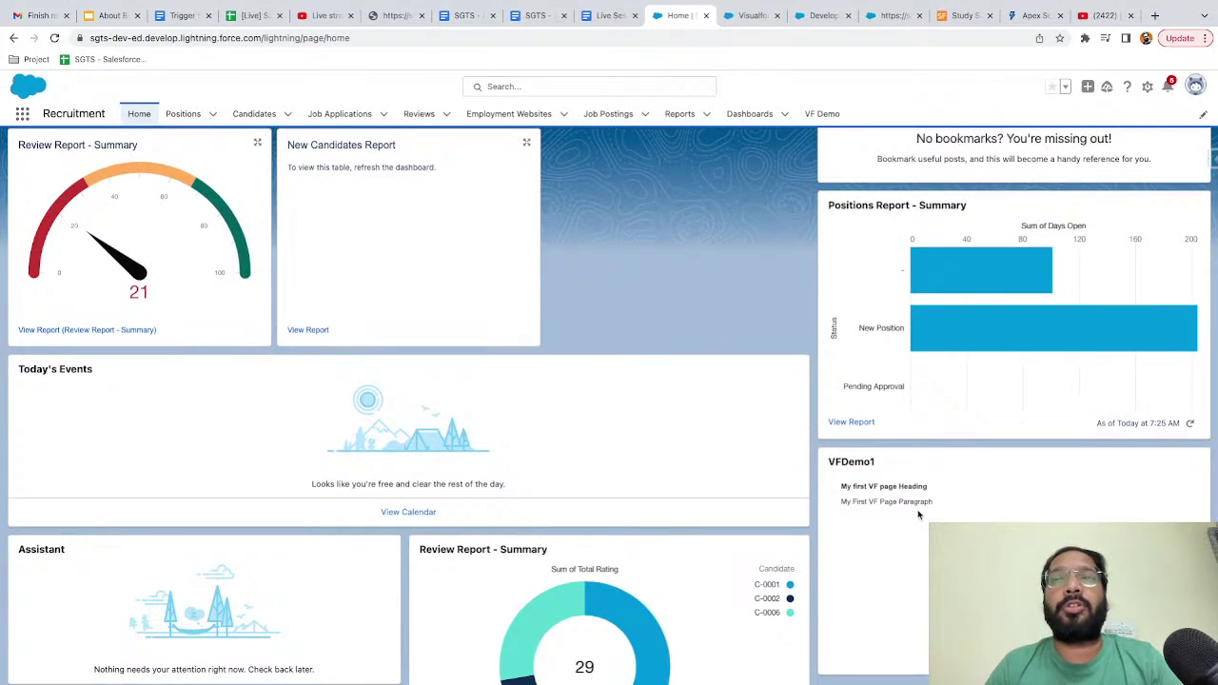
scroll(918, 513, up, 1)
scroll(918, 510, up, 3)
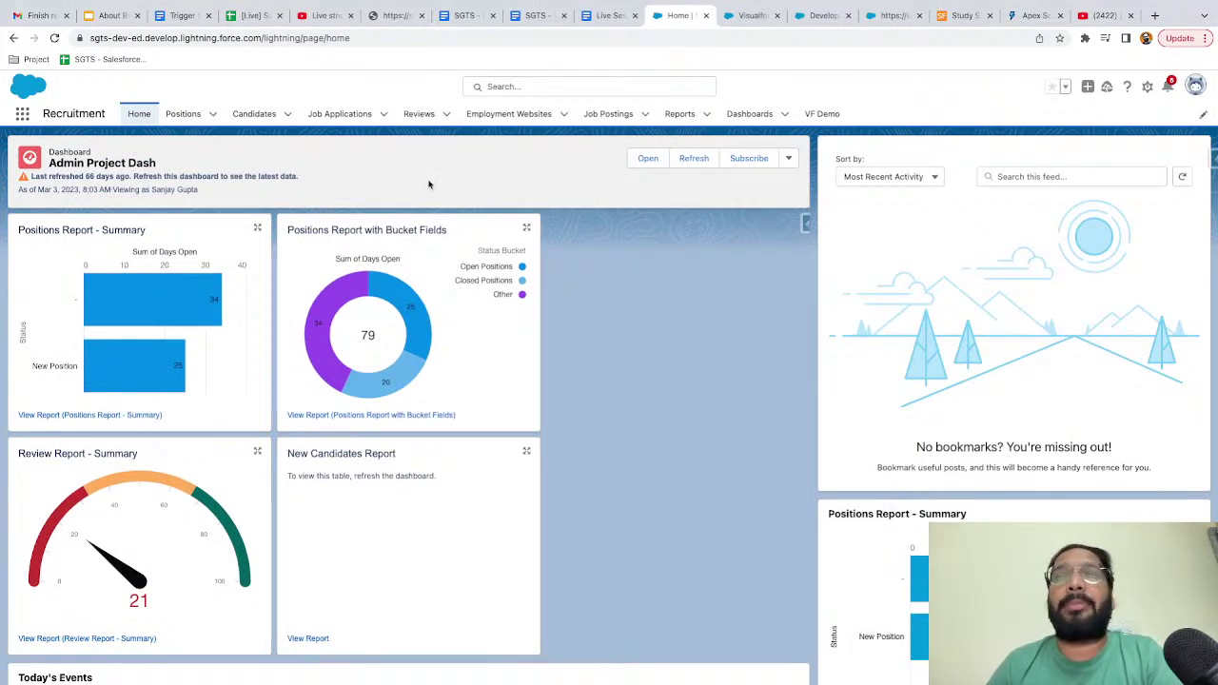
- View review record R-0008 and check the slide on where Visualforce can be used
click(420, 113)
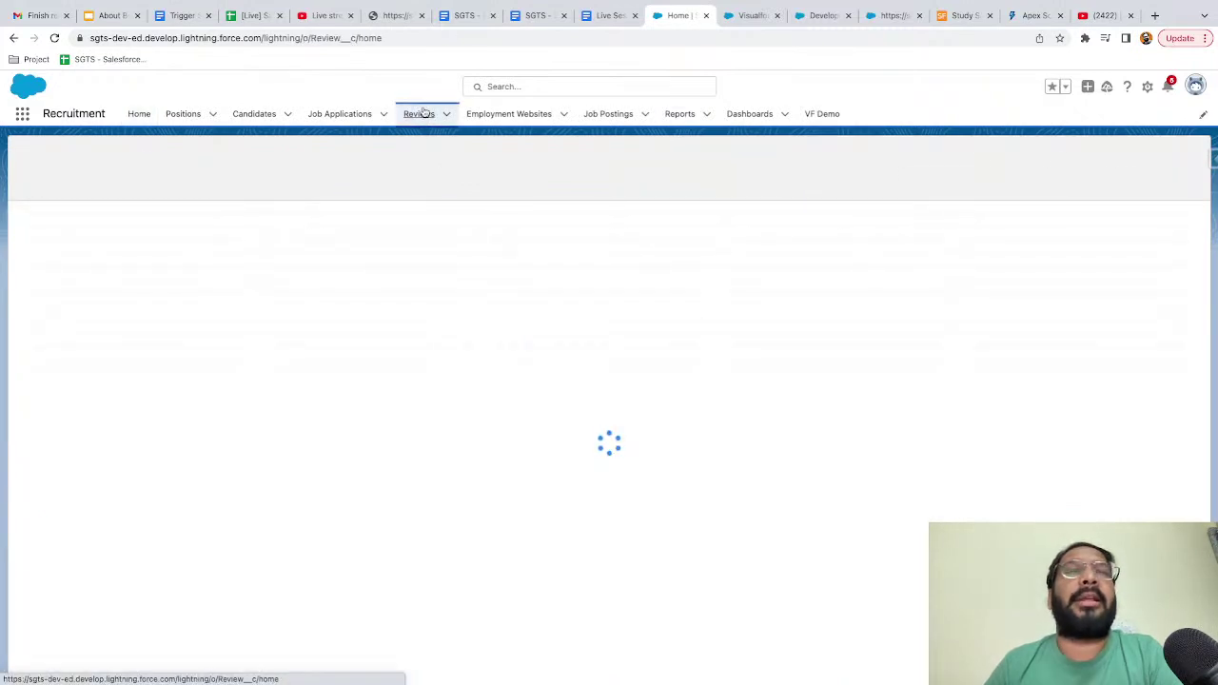
click(76, 230)
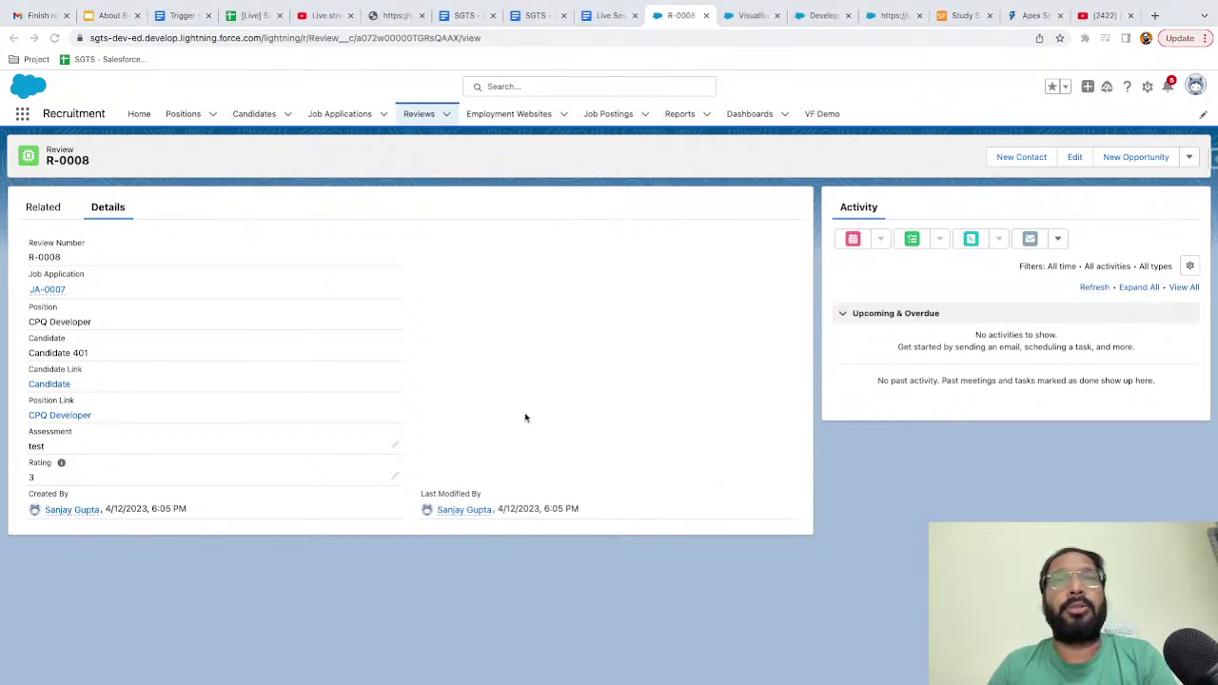
key(ctrl+Left)
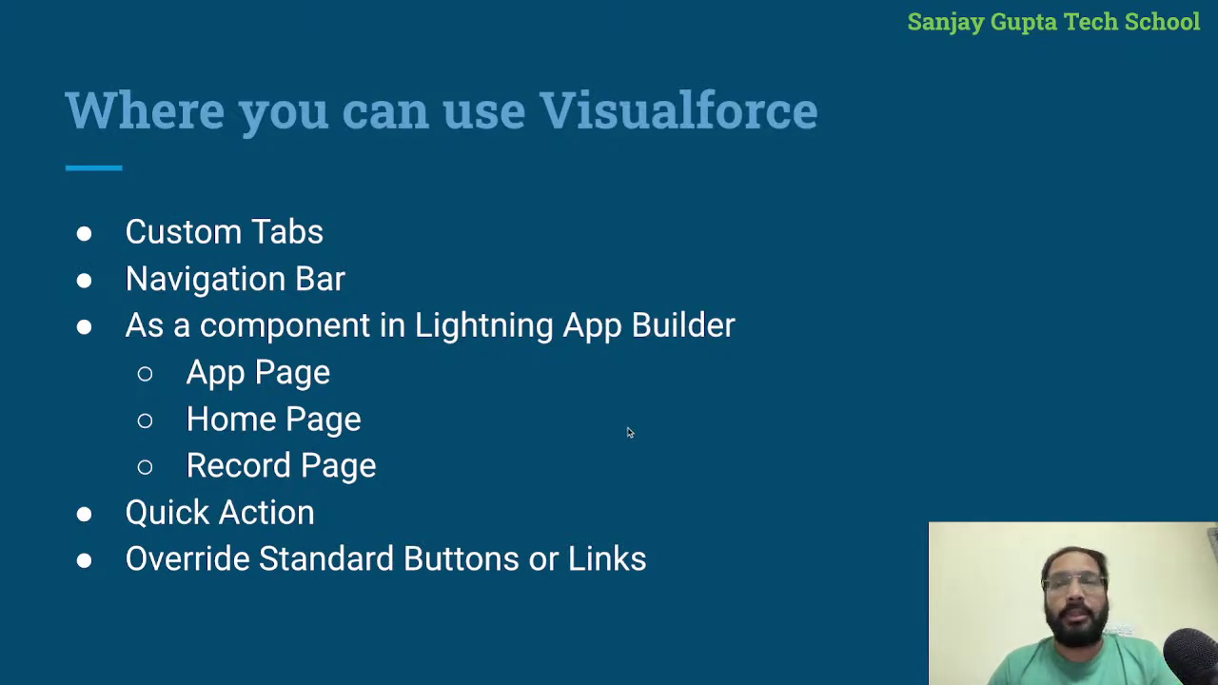
key(ctrl+Right)
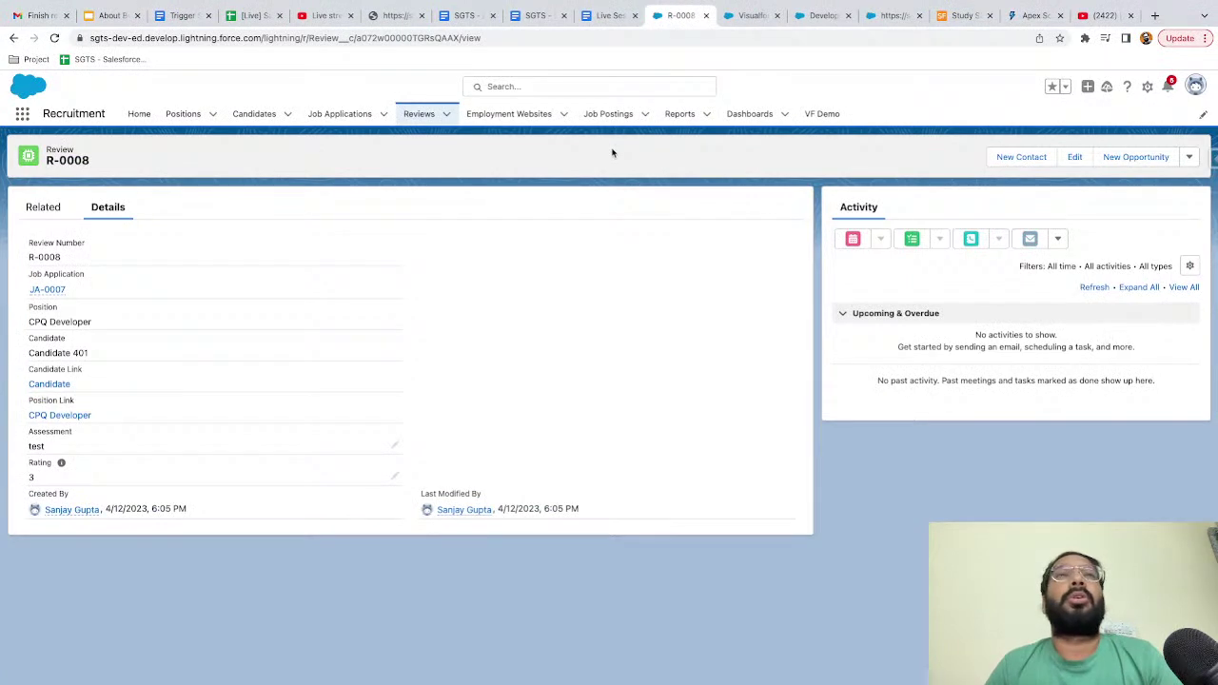
- Open the CPQ Developer position record in the Recruitment app
click(183, 113)
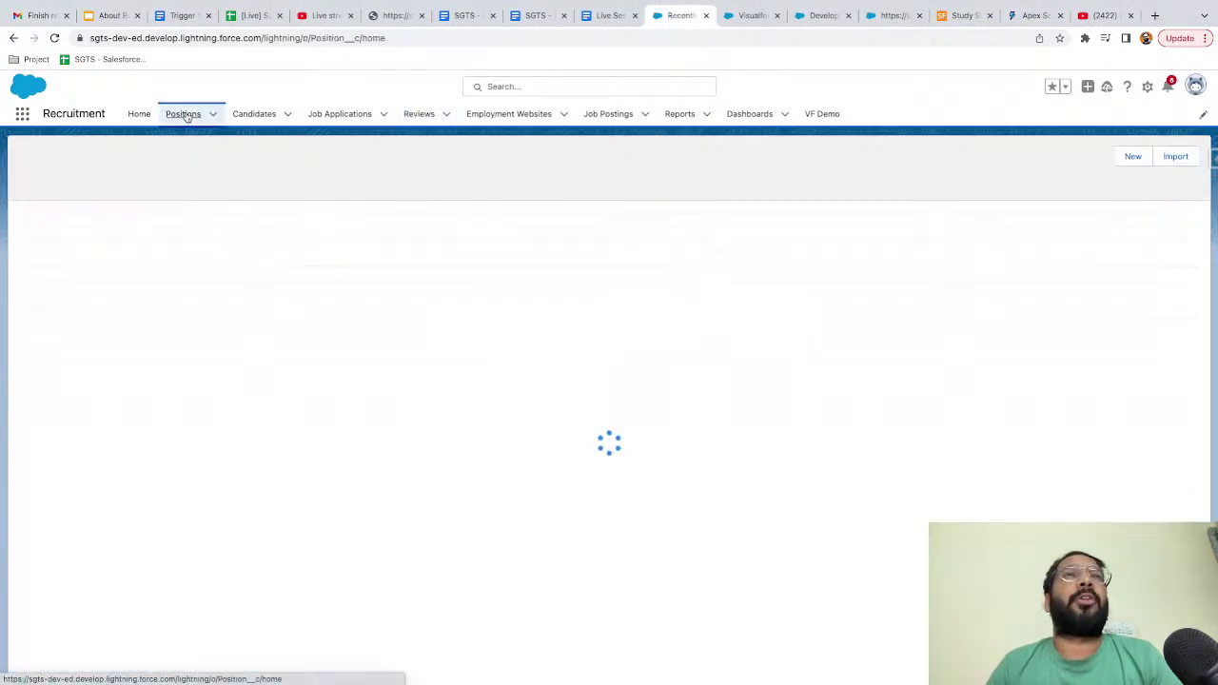
click(103, 230)
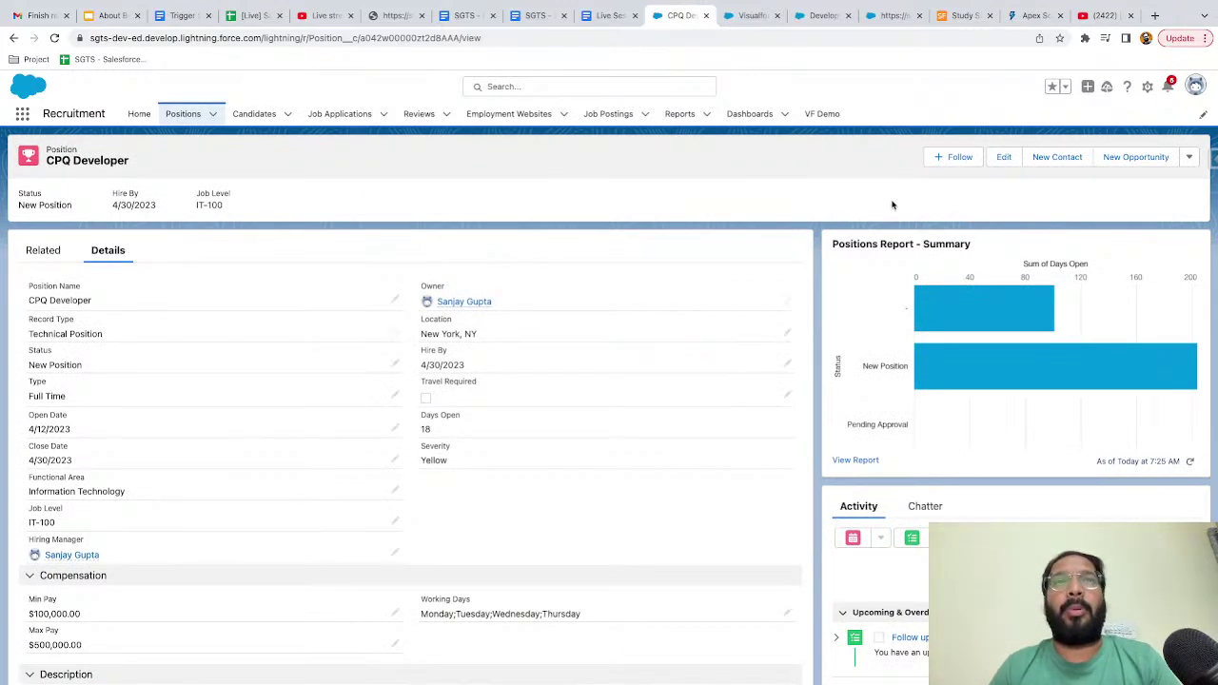
- Switch to Salesforce Setup, search the Object Manager for "position" and open the Position object
click(816, 18)
click(740, 17)
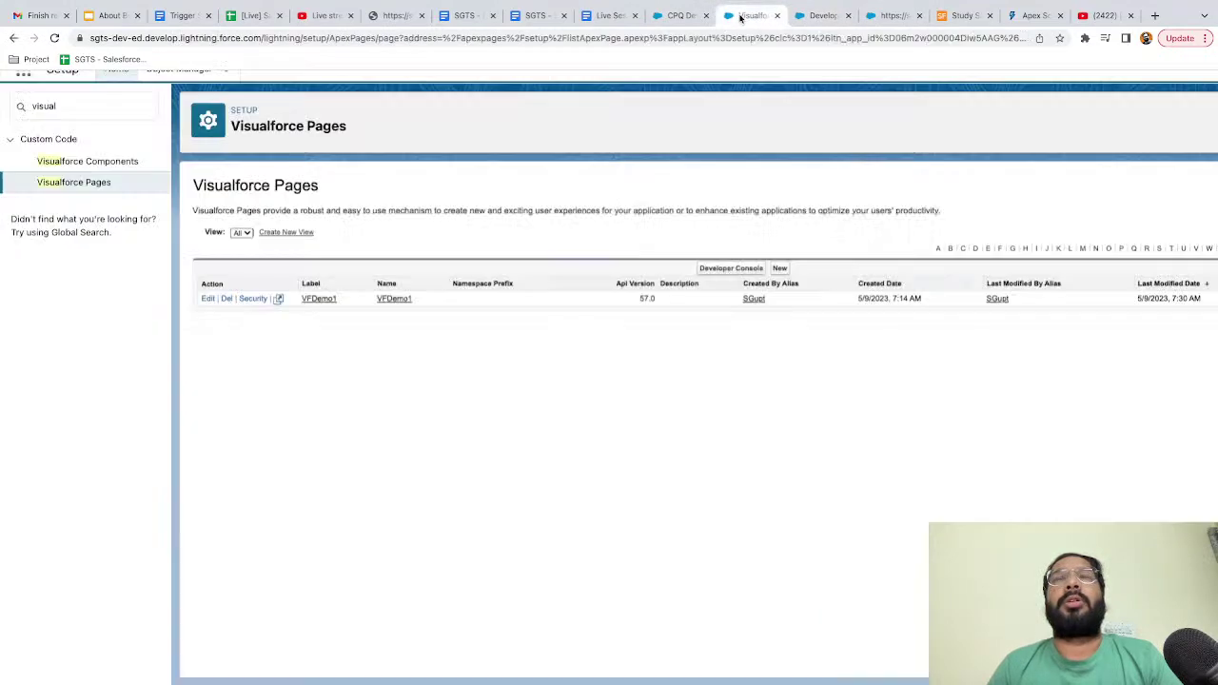
scroll(330, 240, up, 1)
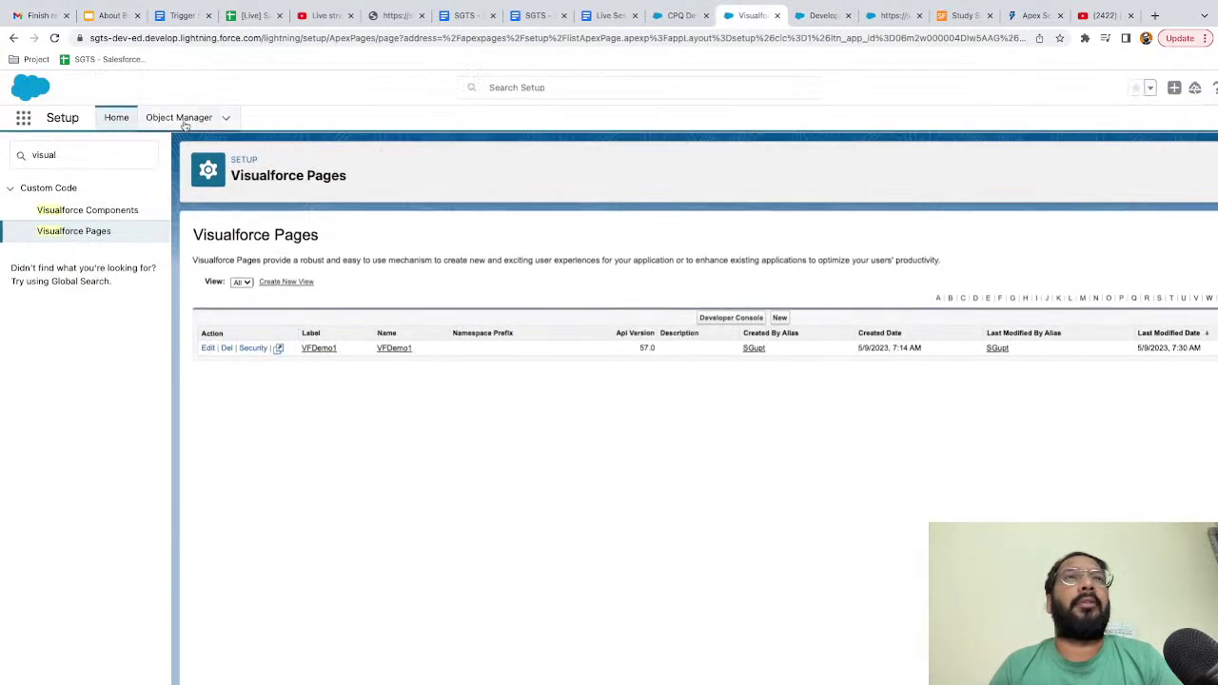
click(177, 118)
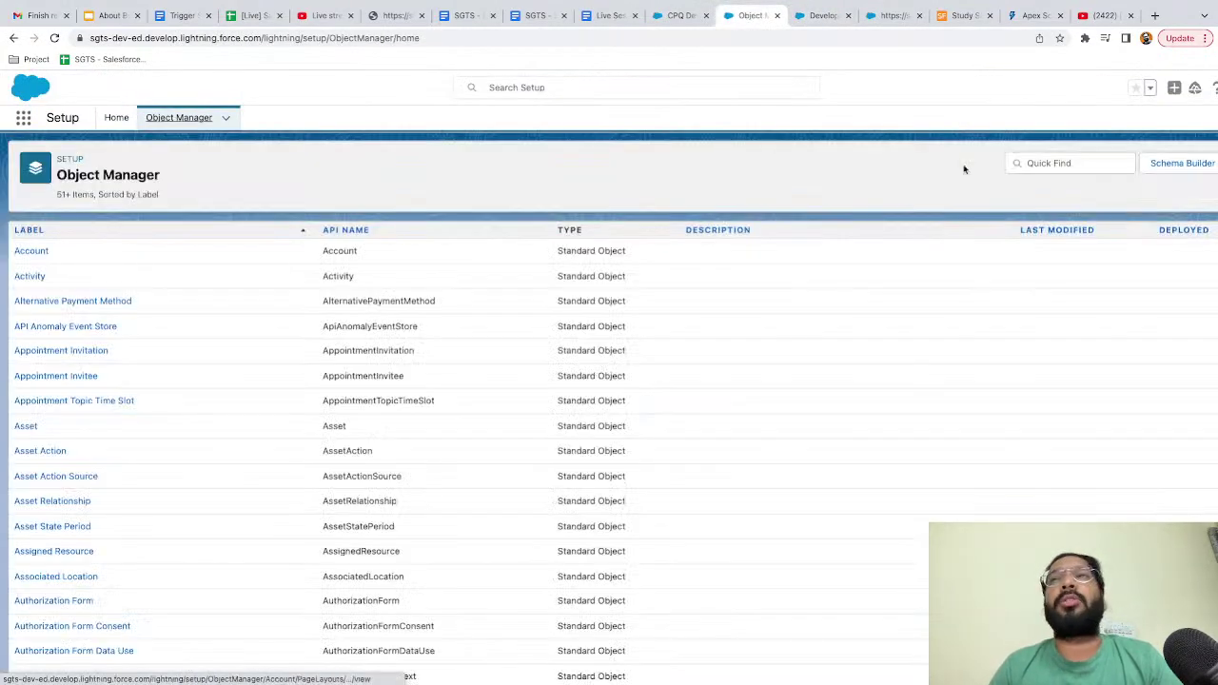
click(1053, 163)
text(position)
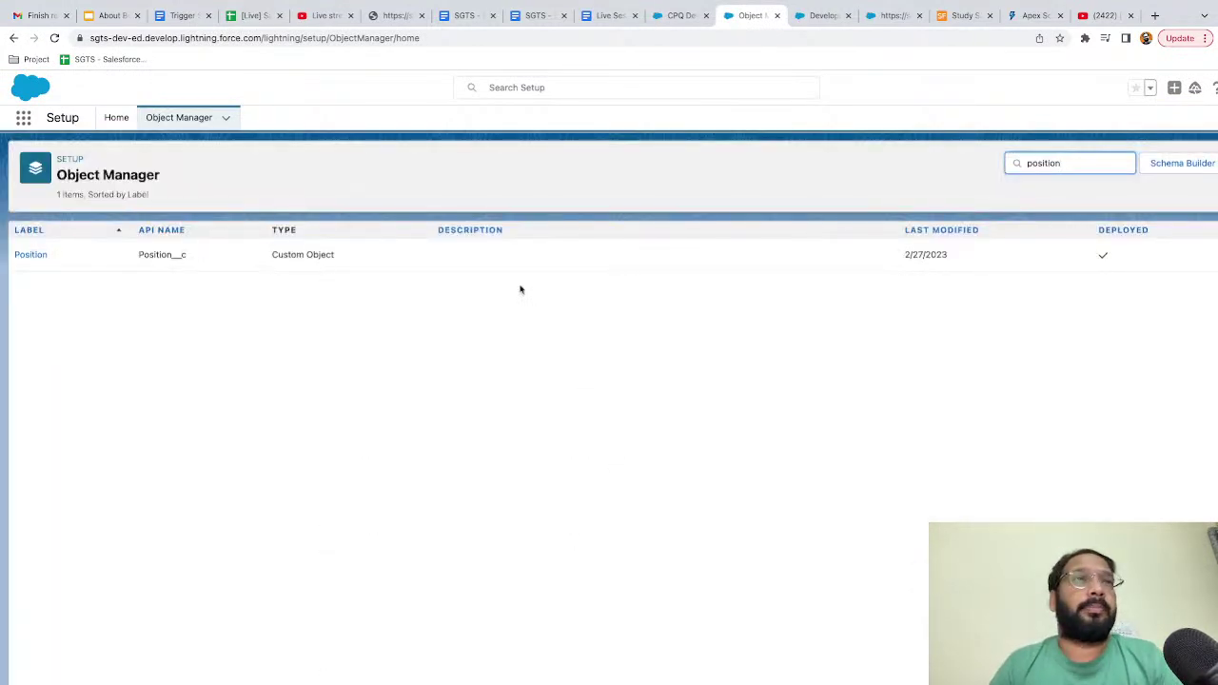
click(30, 255)
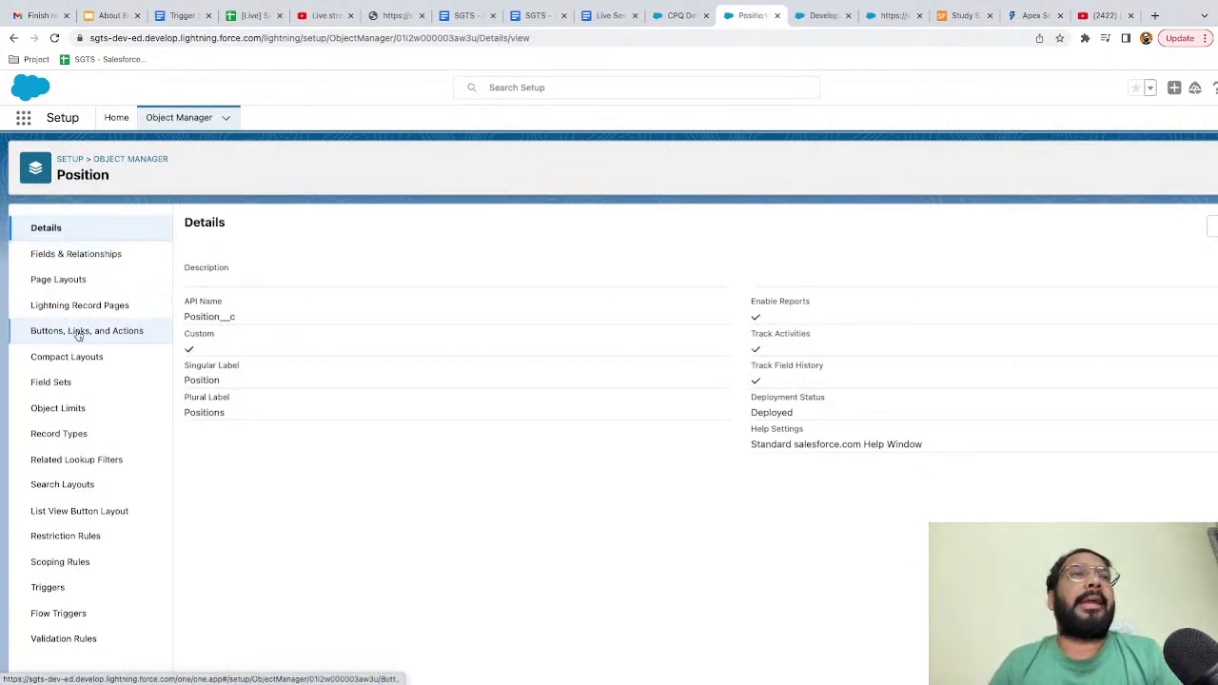
- Start a new action among the Position object's buttons, links, and actions
key(ctrl+plus)
key(ctrl+plus)
key(ctrl+plus)
key(ctrl+plus)
key(ctrl+plus)
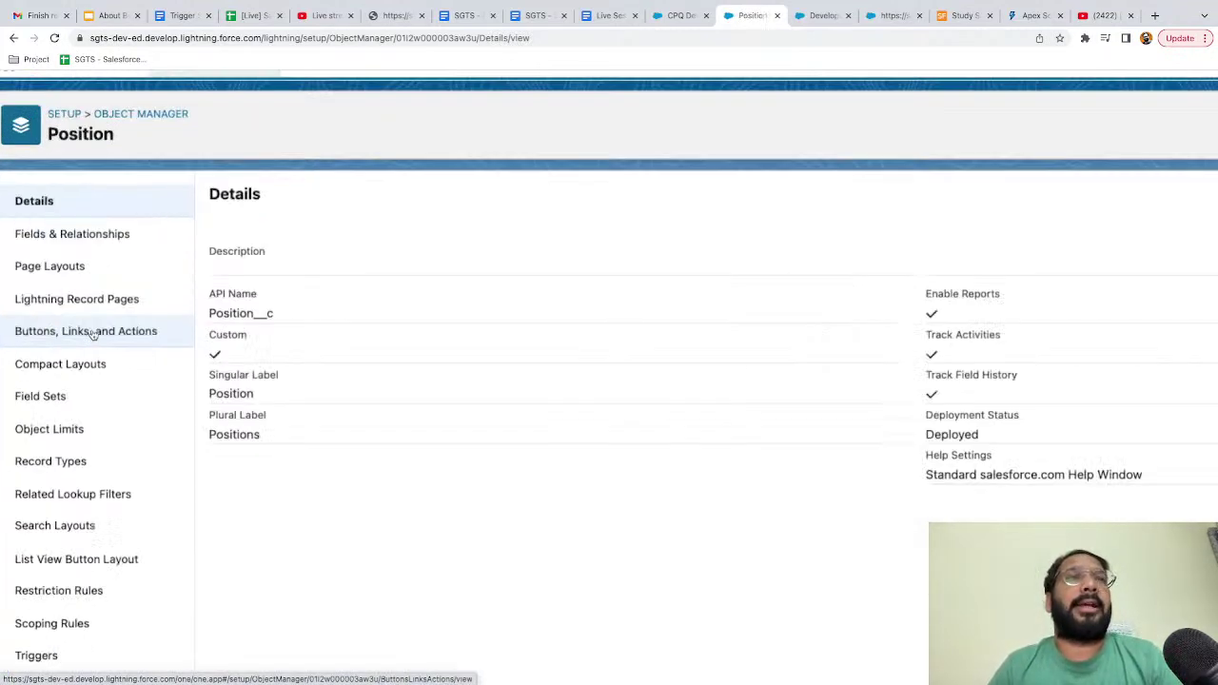
scroll(92, 334, left, 3)
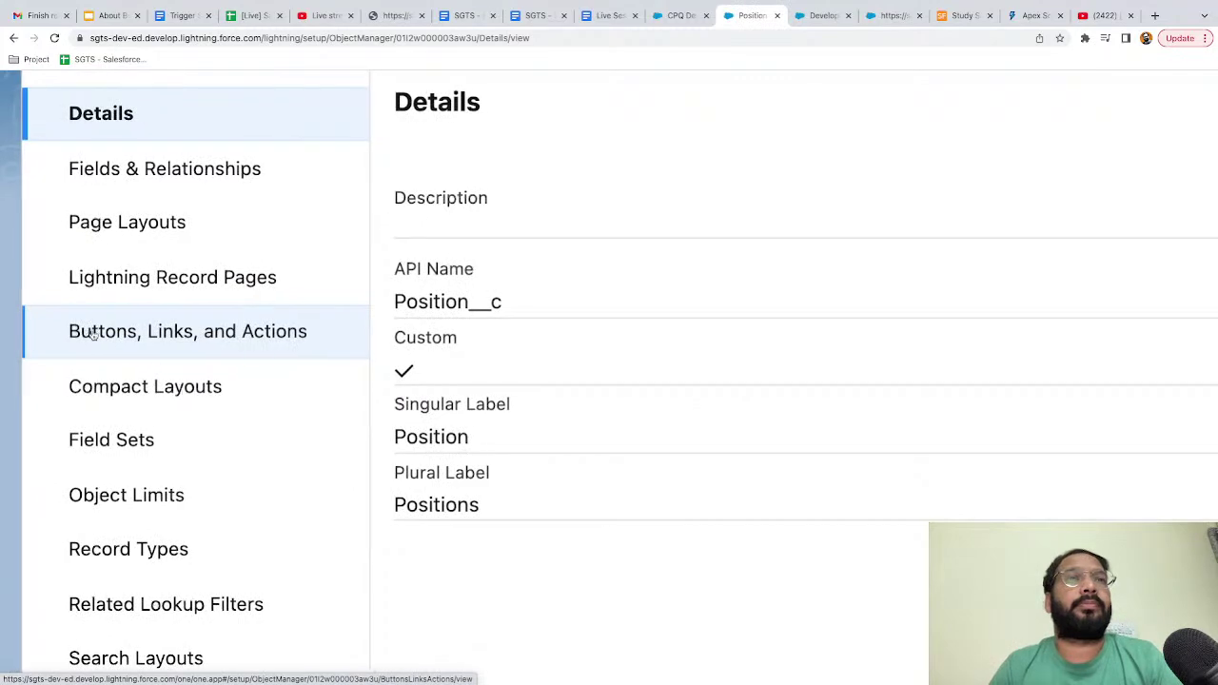
click(192, 347)
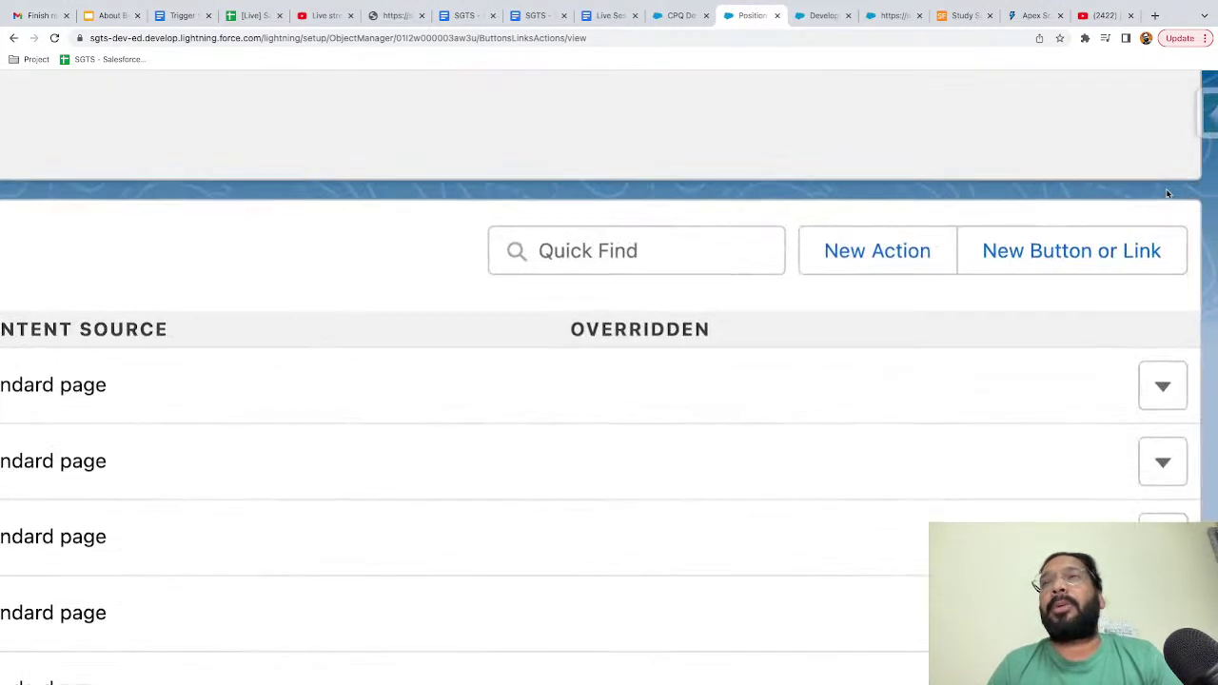
click(861, 256)
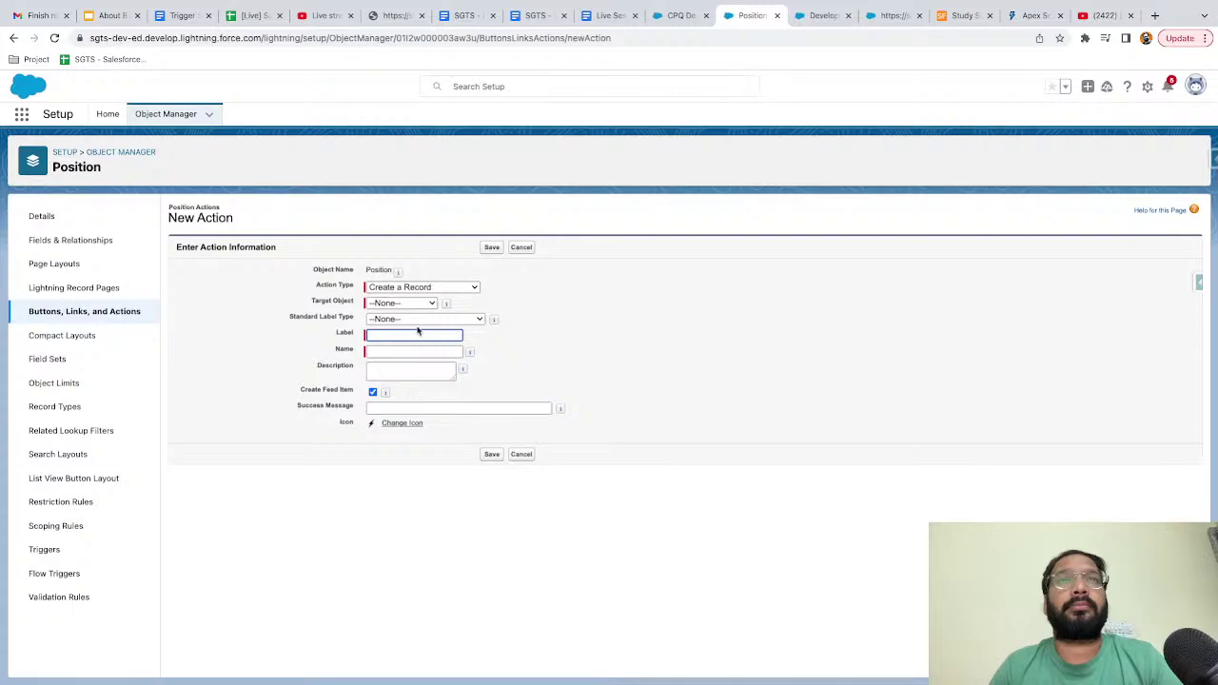
- Set the new action's type to Custom Visualforce and try to choose its Visualforce page
scroll(417, 330, up, 5)
scroll(456, 286, left, 1)
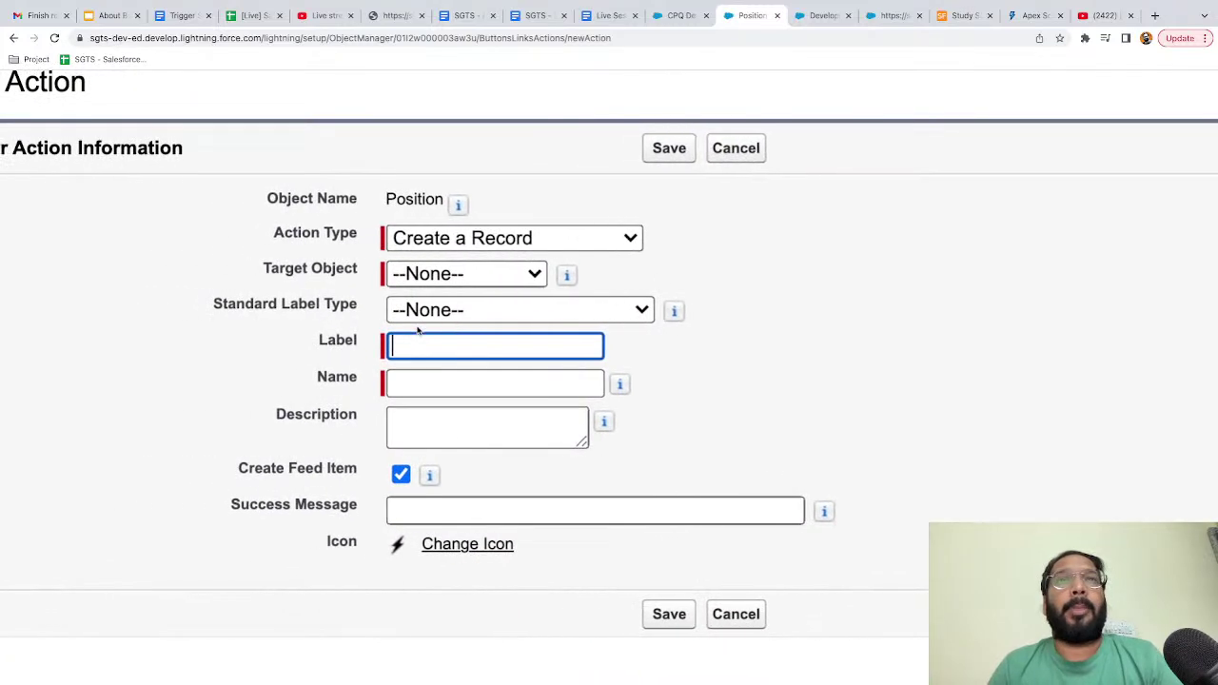
click(488, 241)
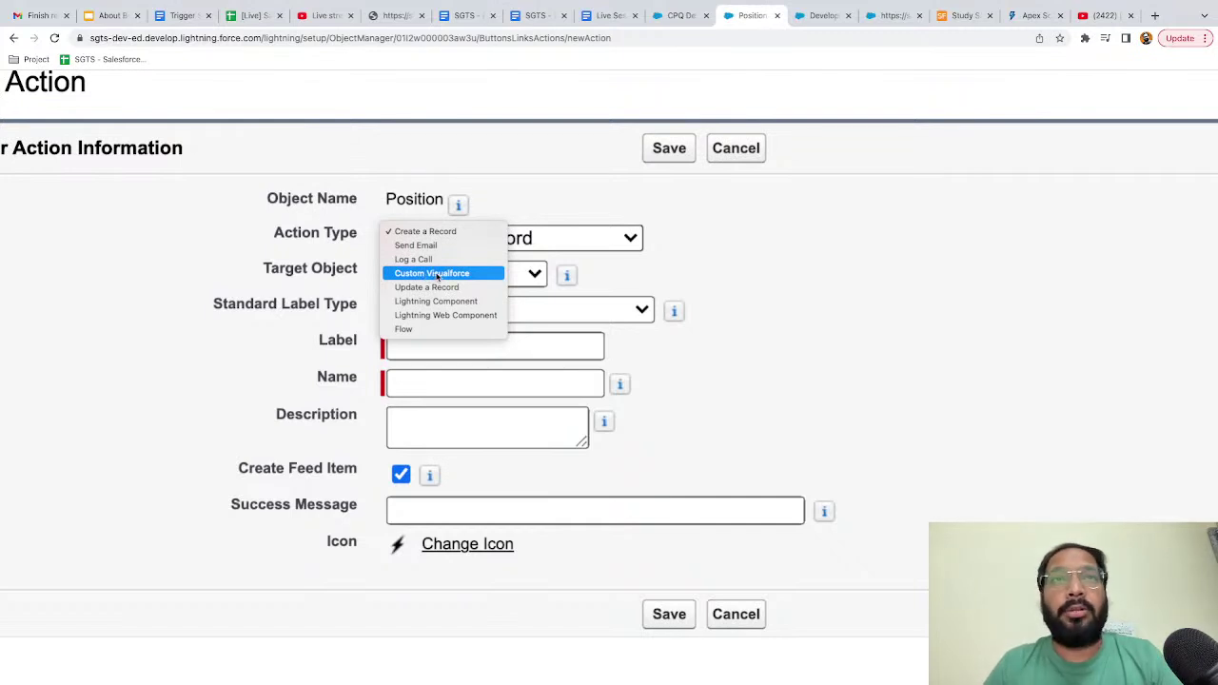
click(428, 274)
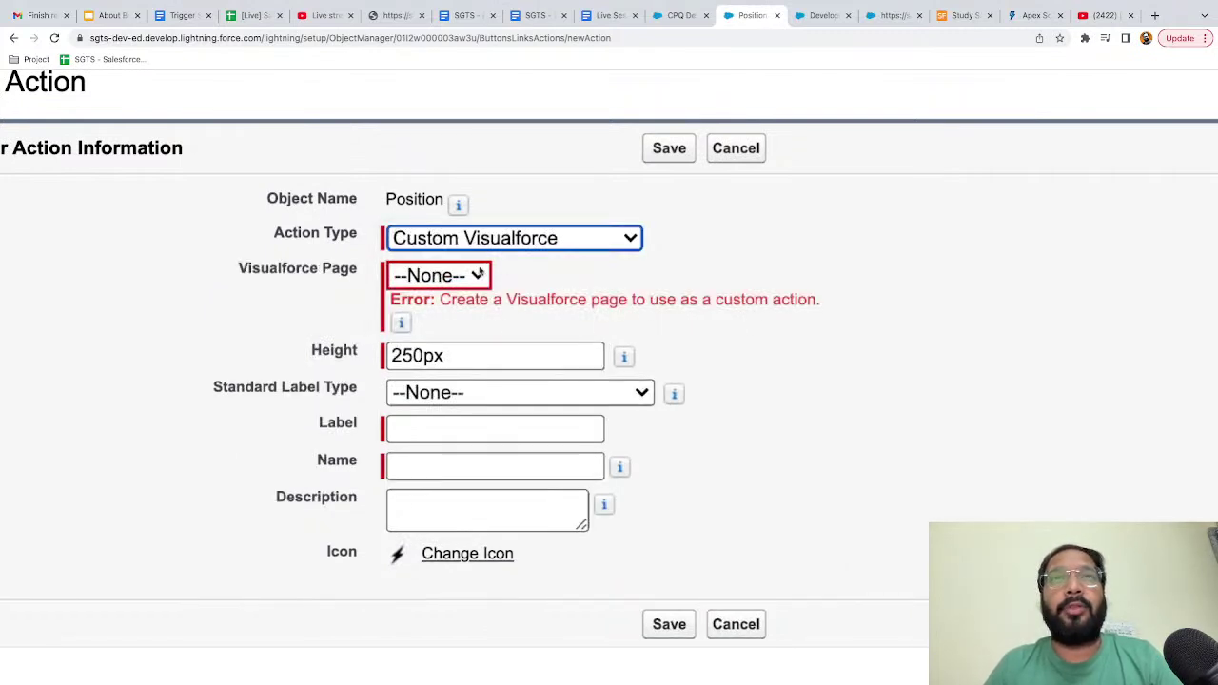
click(481, 274)
click(531, 276)
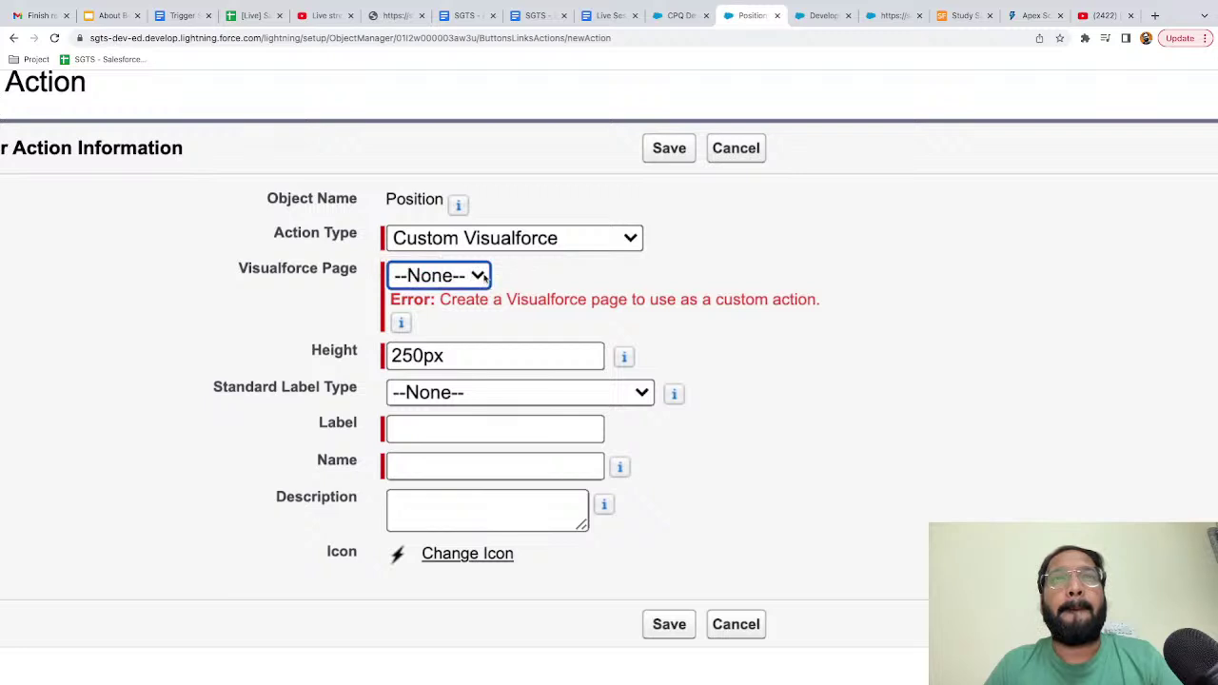
click(484, 276)
click(521, 280)
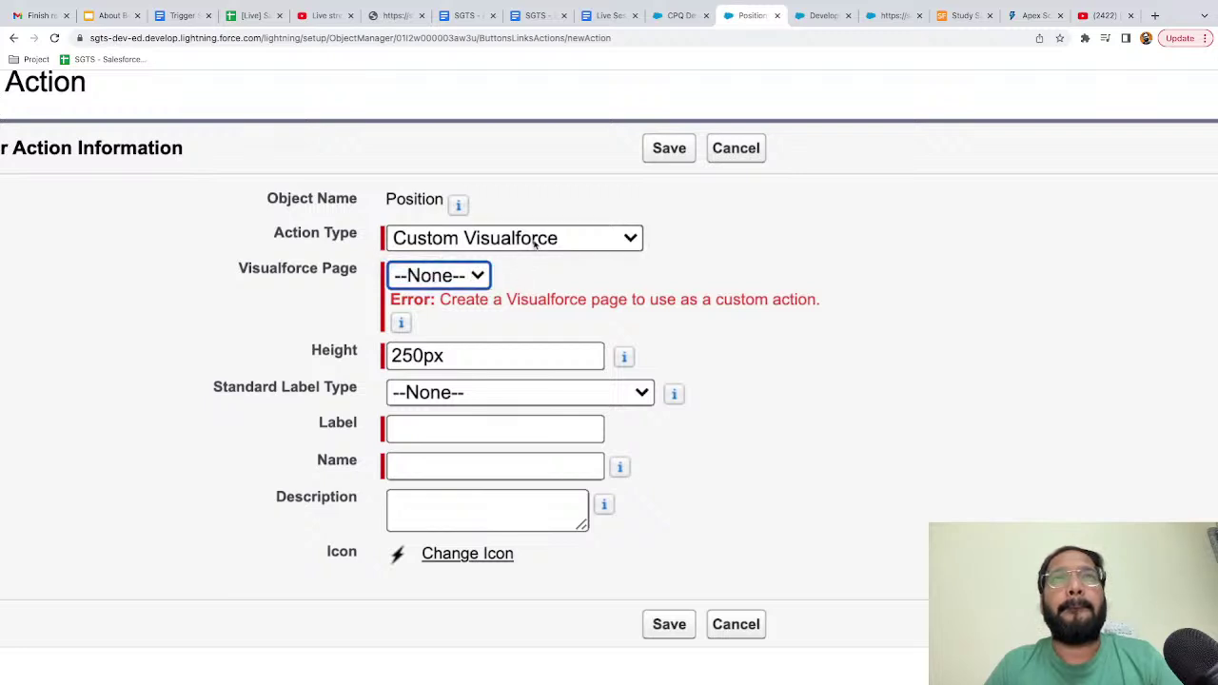
- Reselect Custom Visualforce as the action type and check the form's Height setting
click(535, 243)
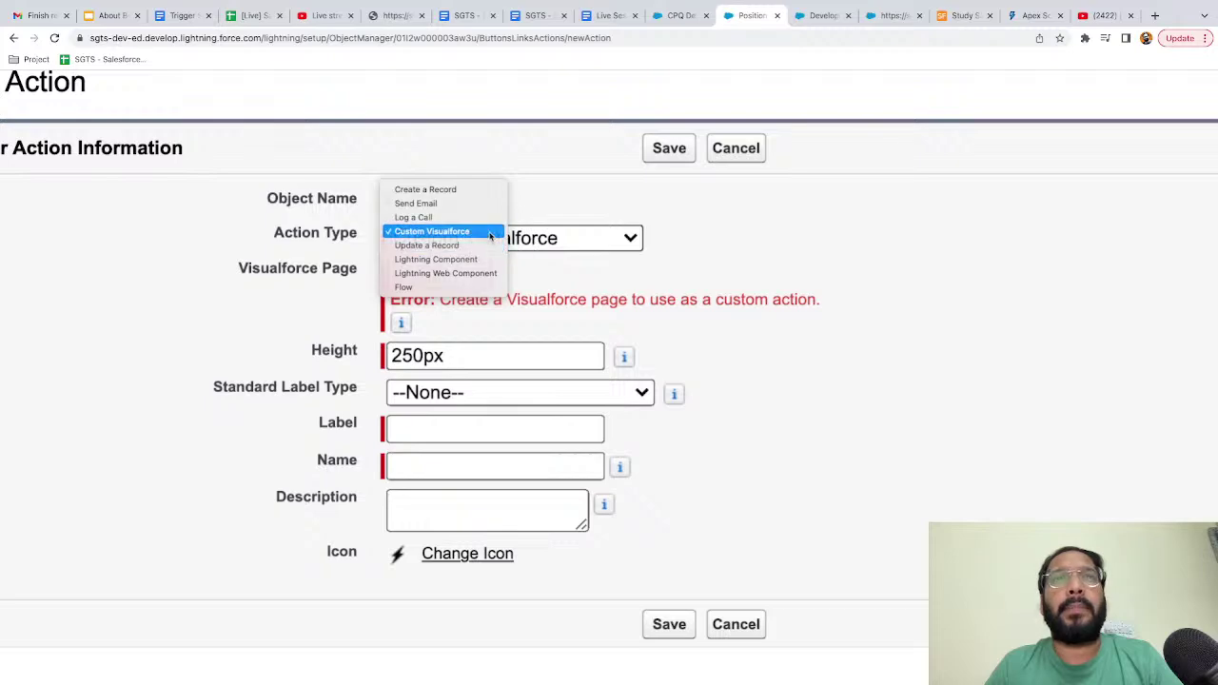
click(490, 234)
key(ctrl+minus)
key(ctrl+minus)
key(ctrl+minus)
key(ctrl+minus)
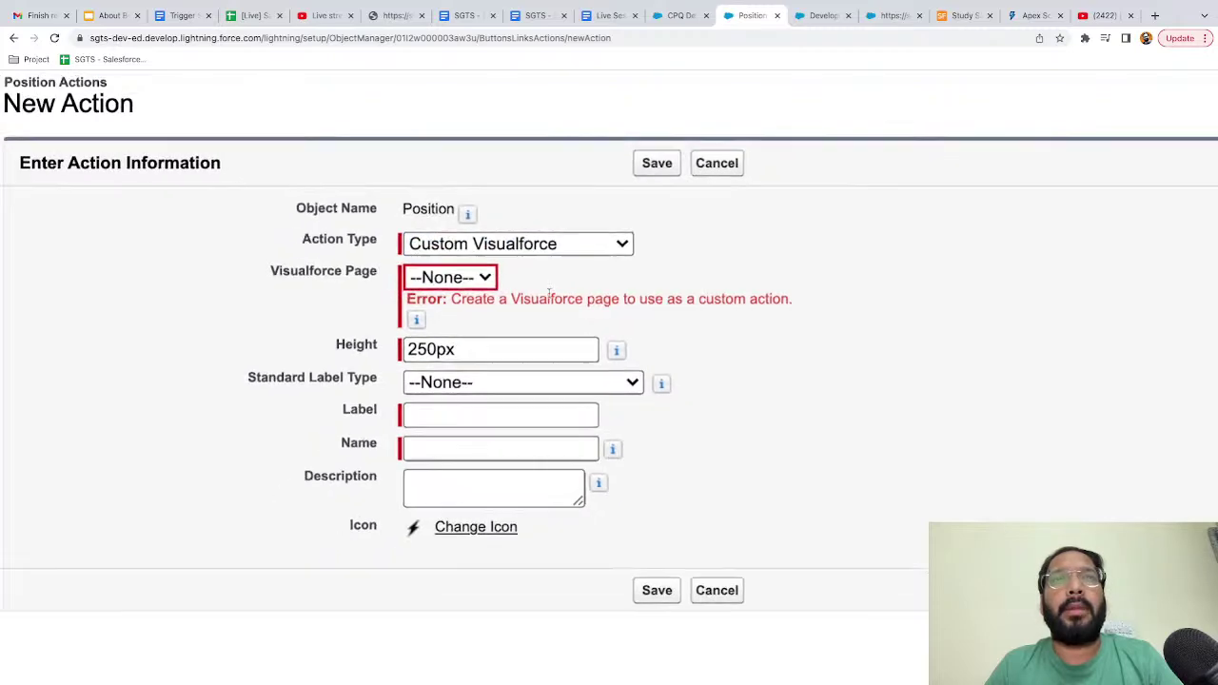
double_click(380, 327)
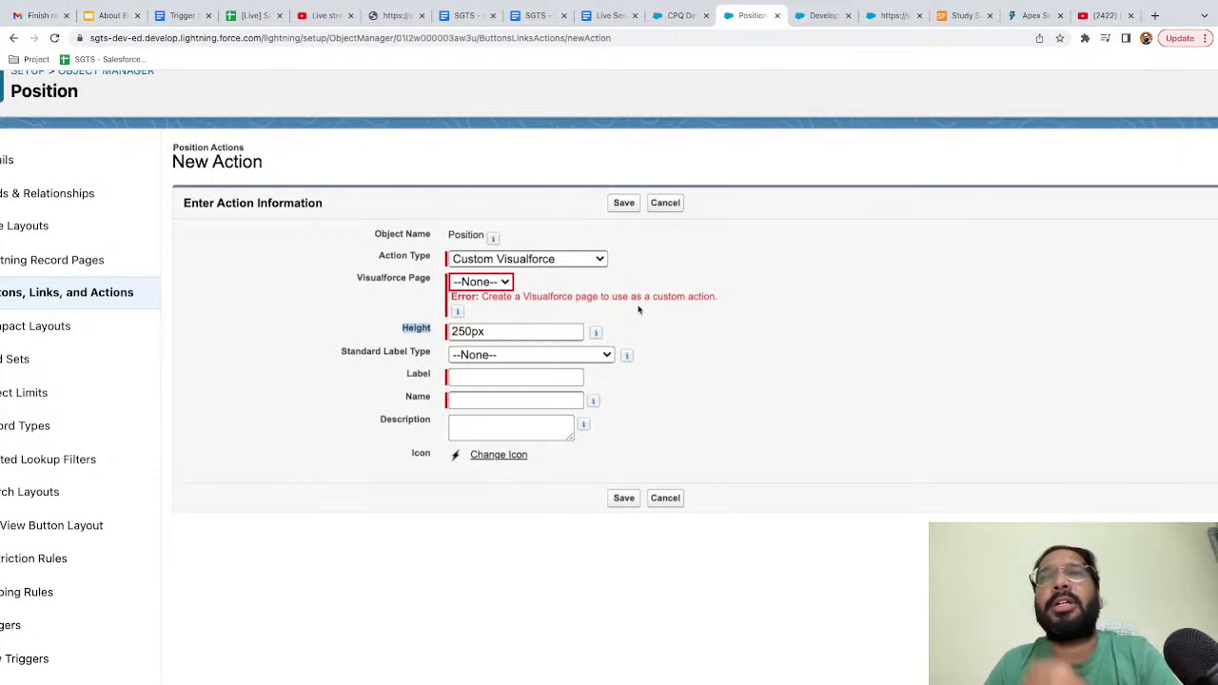
click(189, 238)
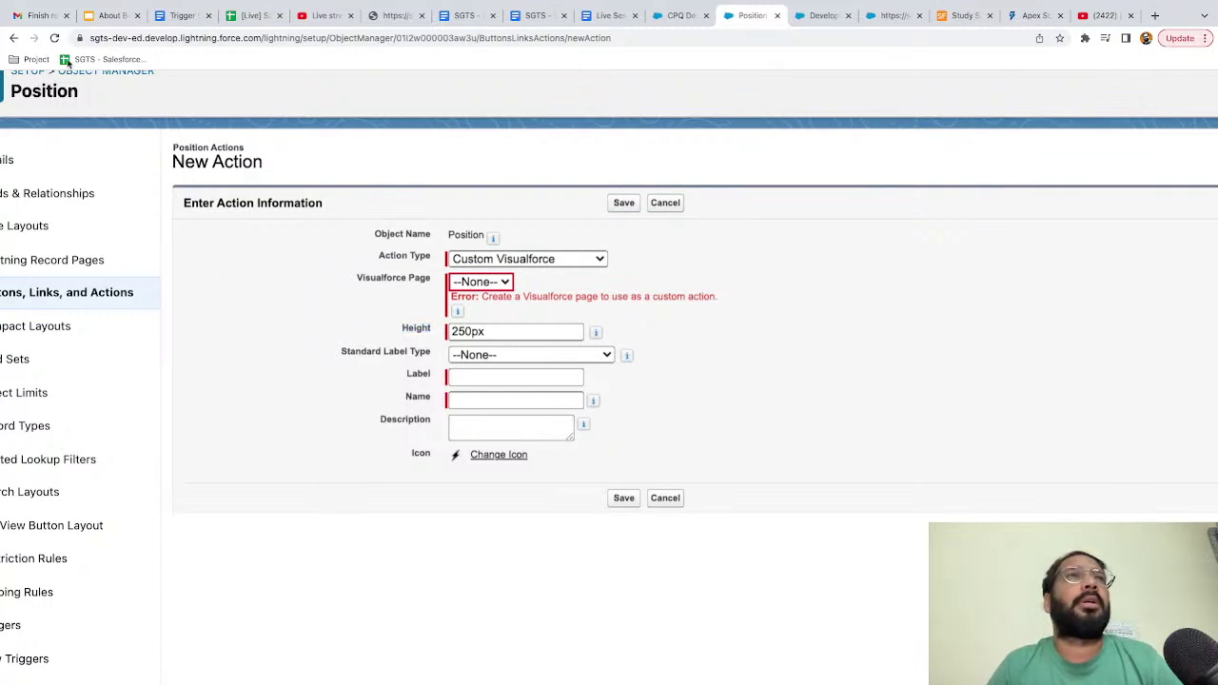
- Reload the action form, retry choosing a page for the Custom Visualforce type, and cancel the new action
key(F5)
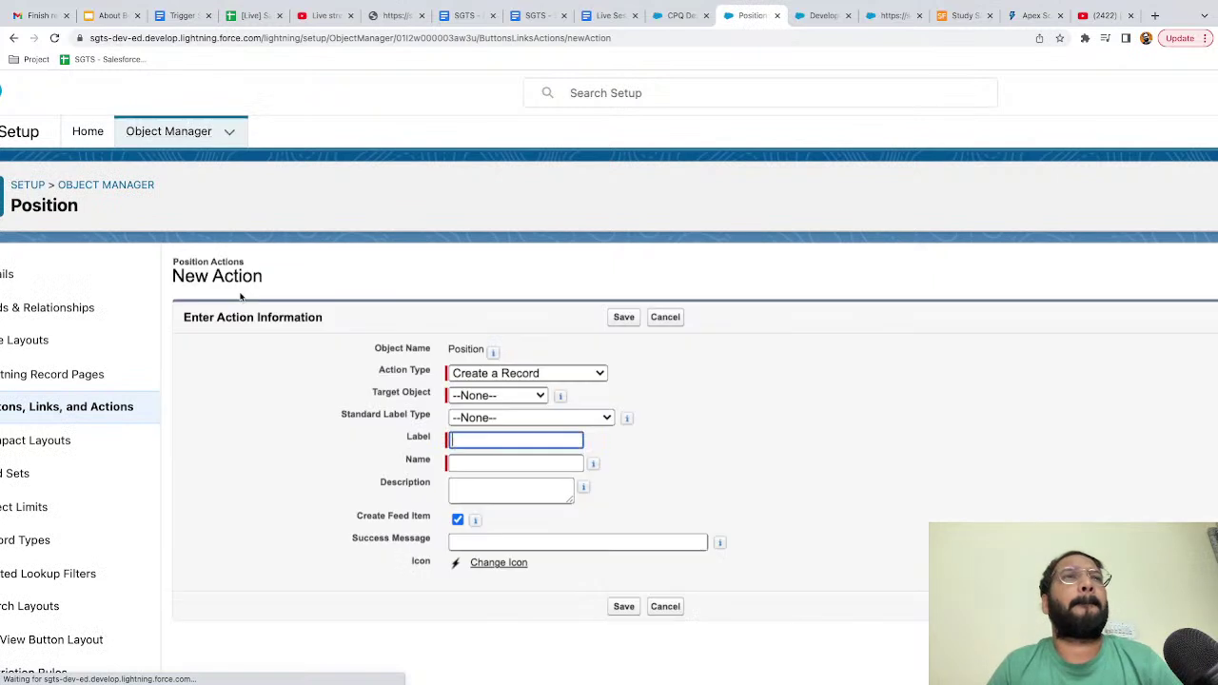
click(518, 377)
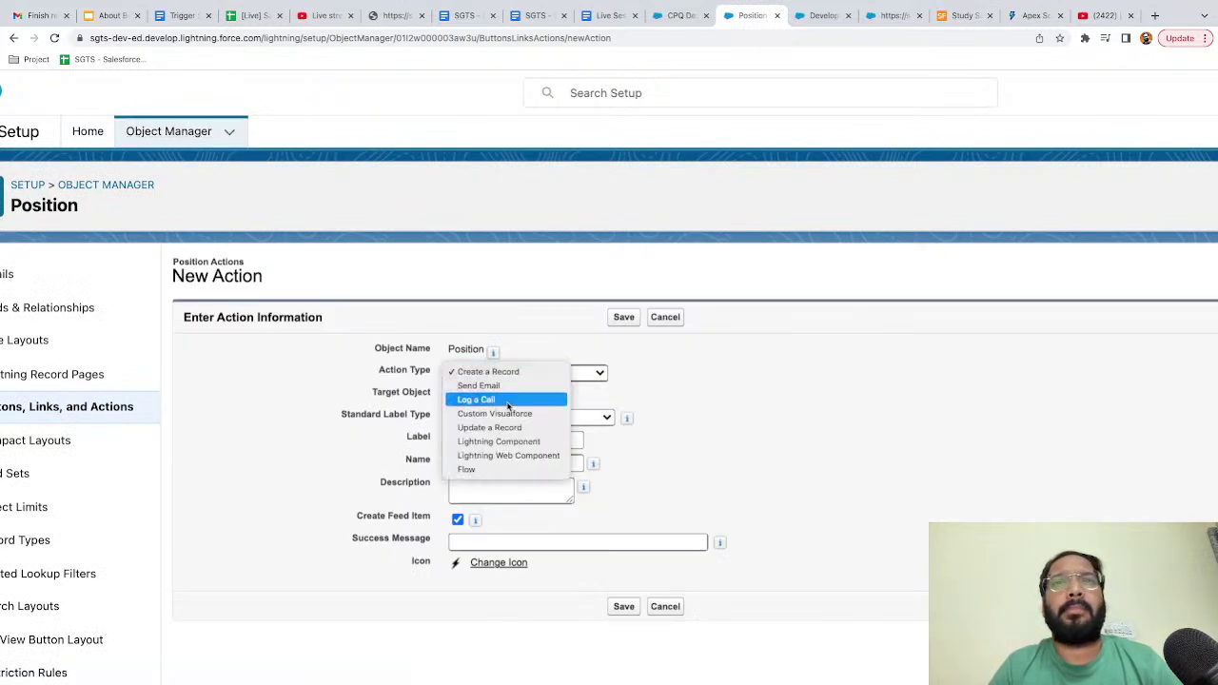
click(494, 413)
click(481, 394)
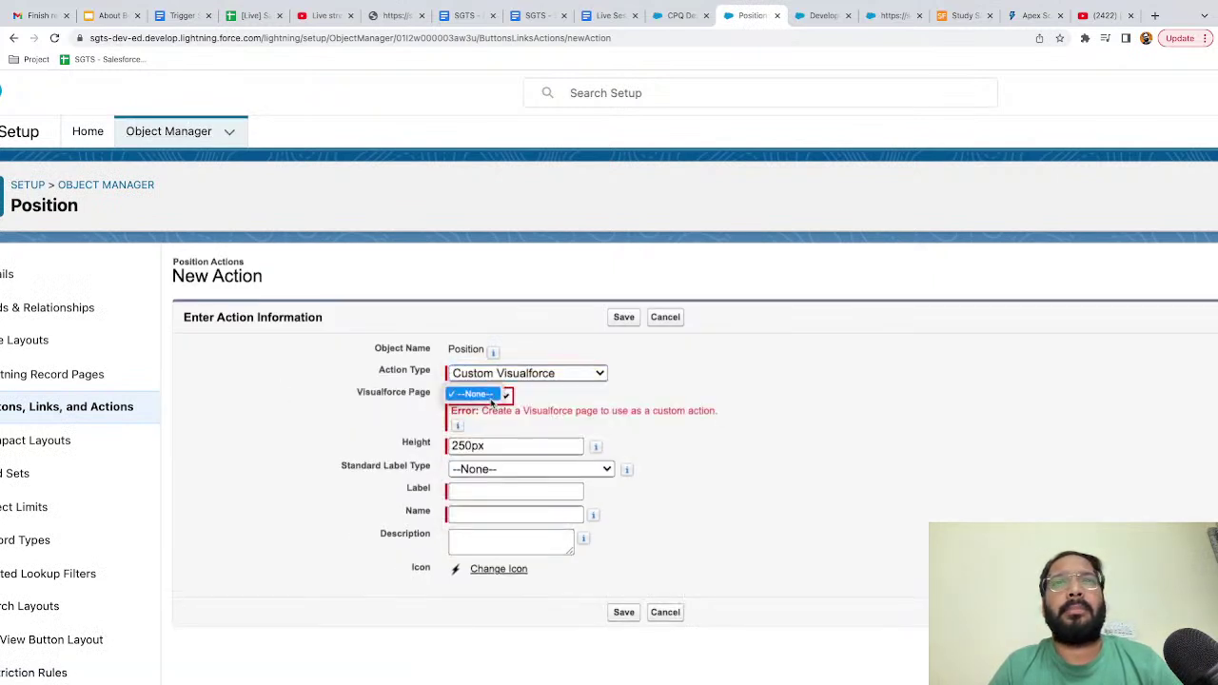
click(387, 431)
scroll(387, 429, left, 3)
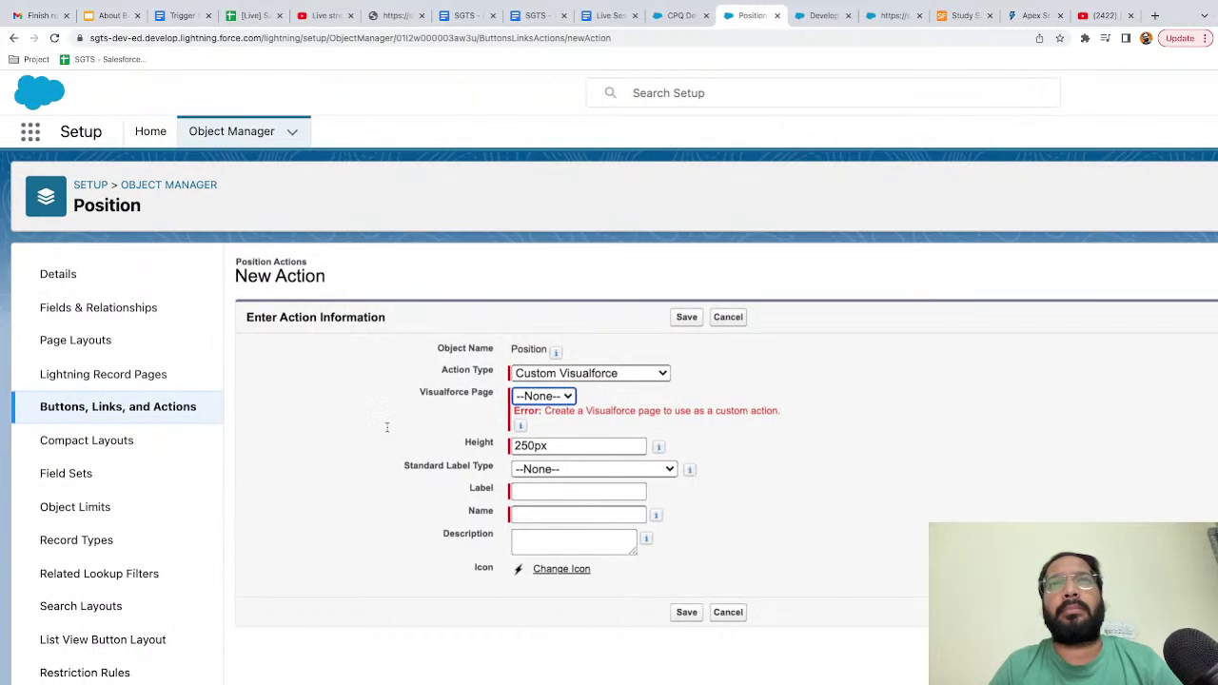
click(728, 318)
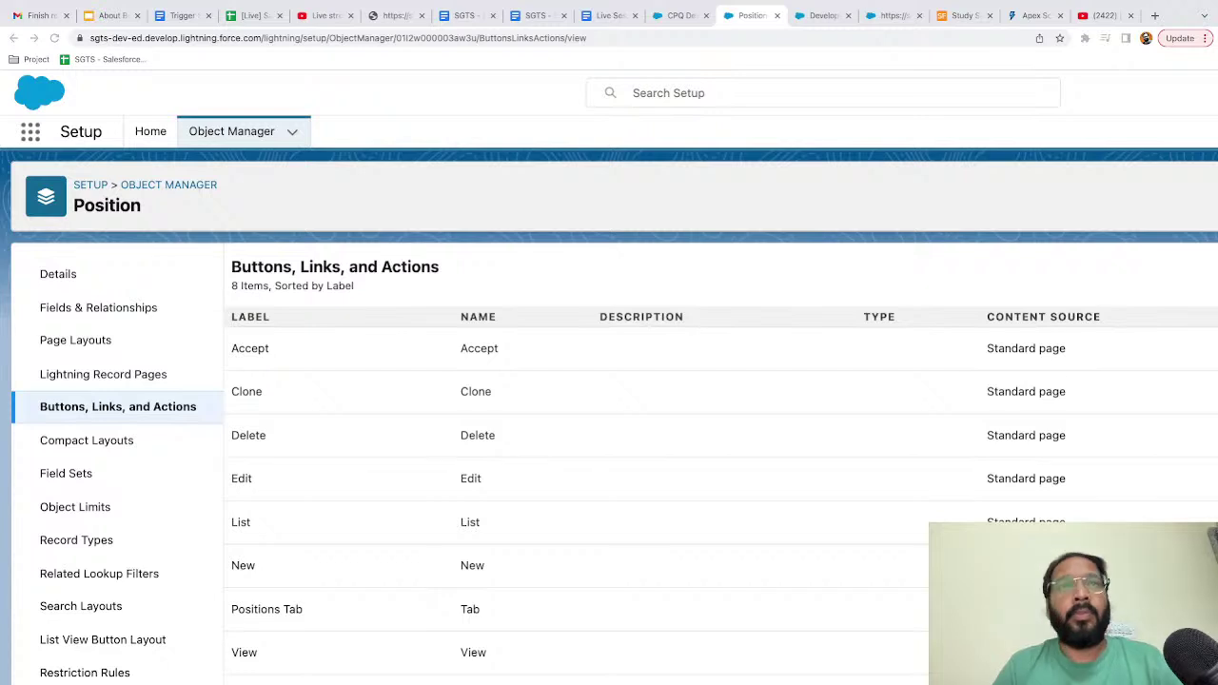
- Switch to the Developer Console and delete the h1 heading and p paragraph blocks from VFDemo1.vfp
click(732, 76)
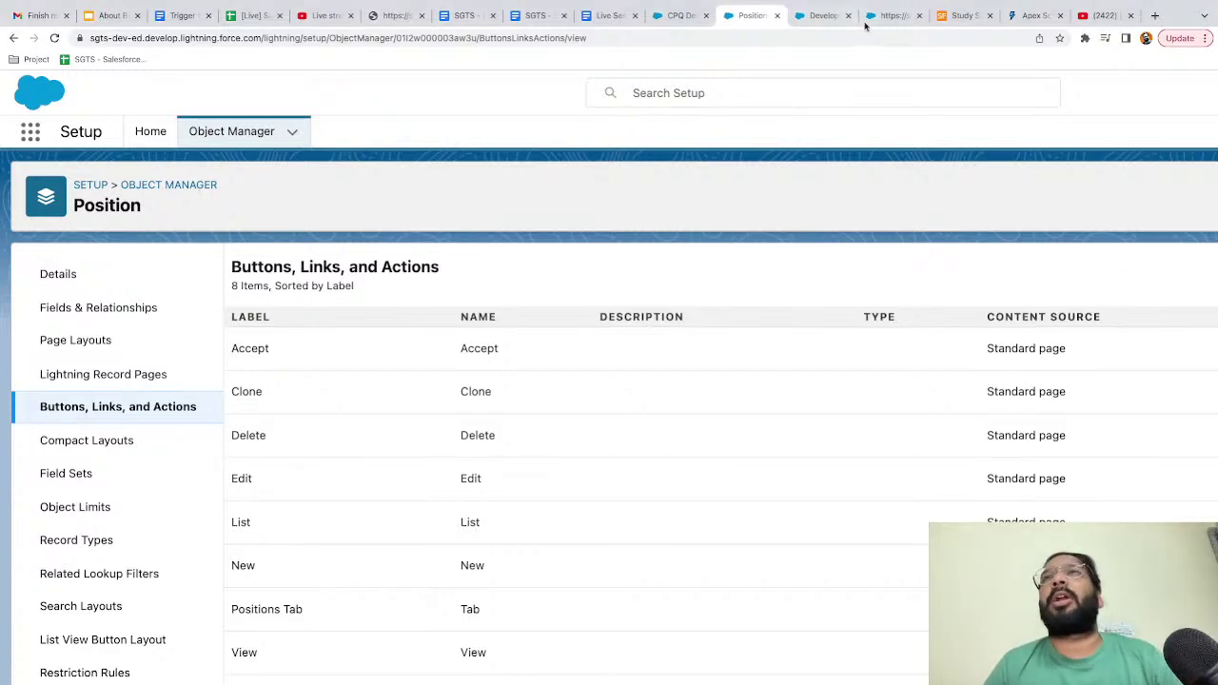
click(824, 17)
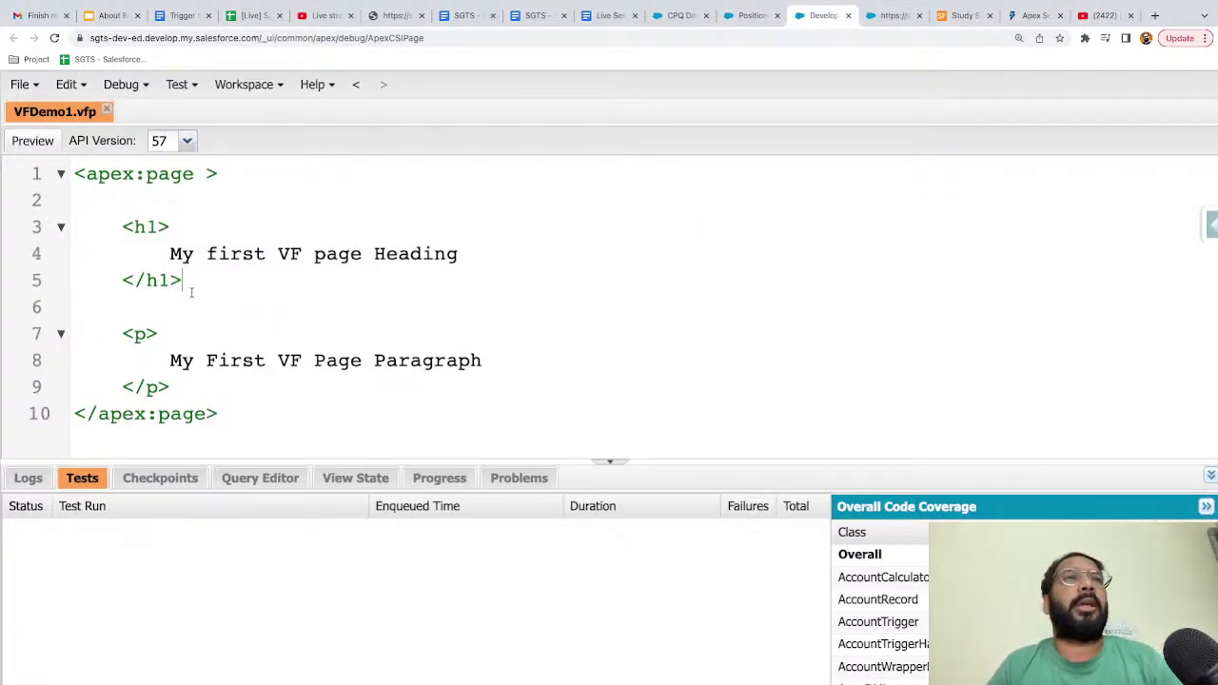
click(123, 226)
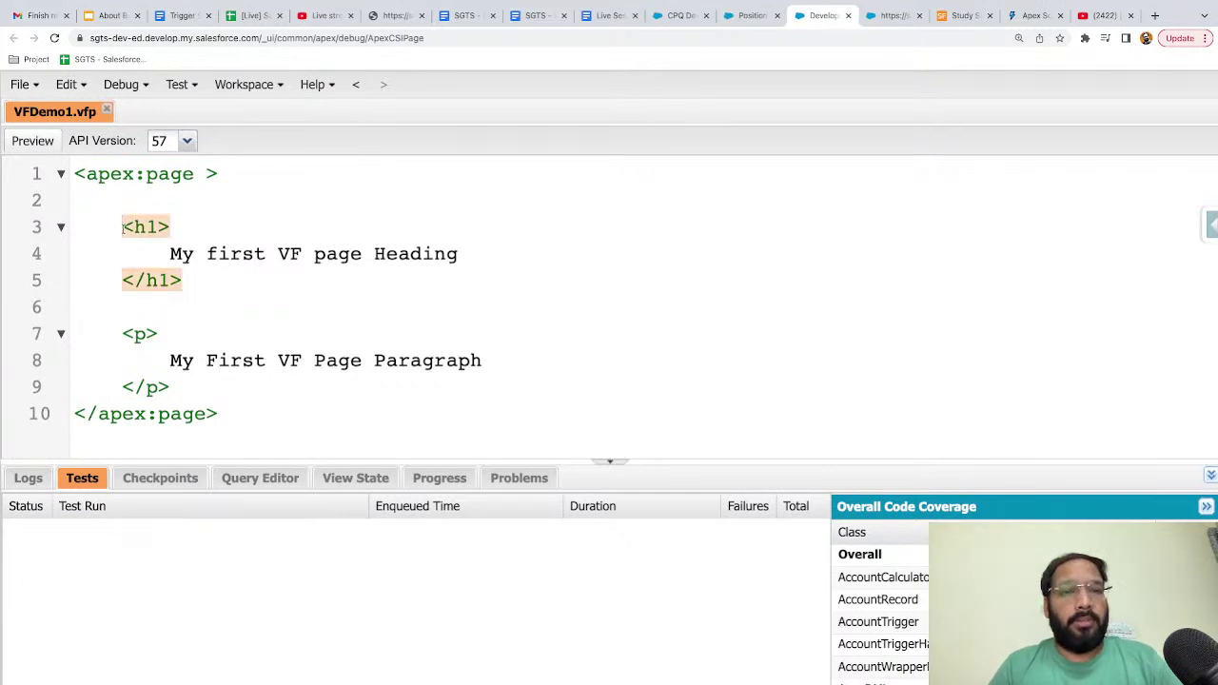
drag(123, 226, 170, 274)
click(215, 239)
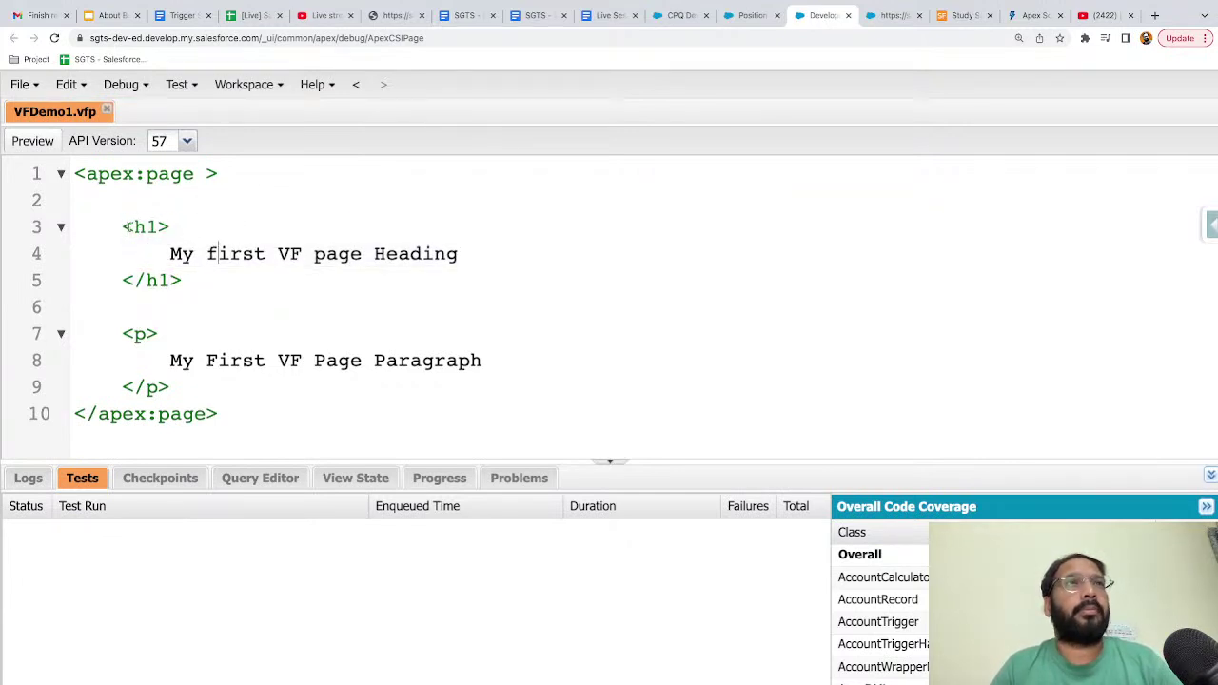
drag(123, 227, 189, 380)
key(BackSpace)
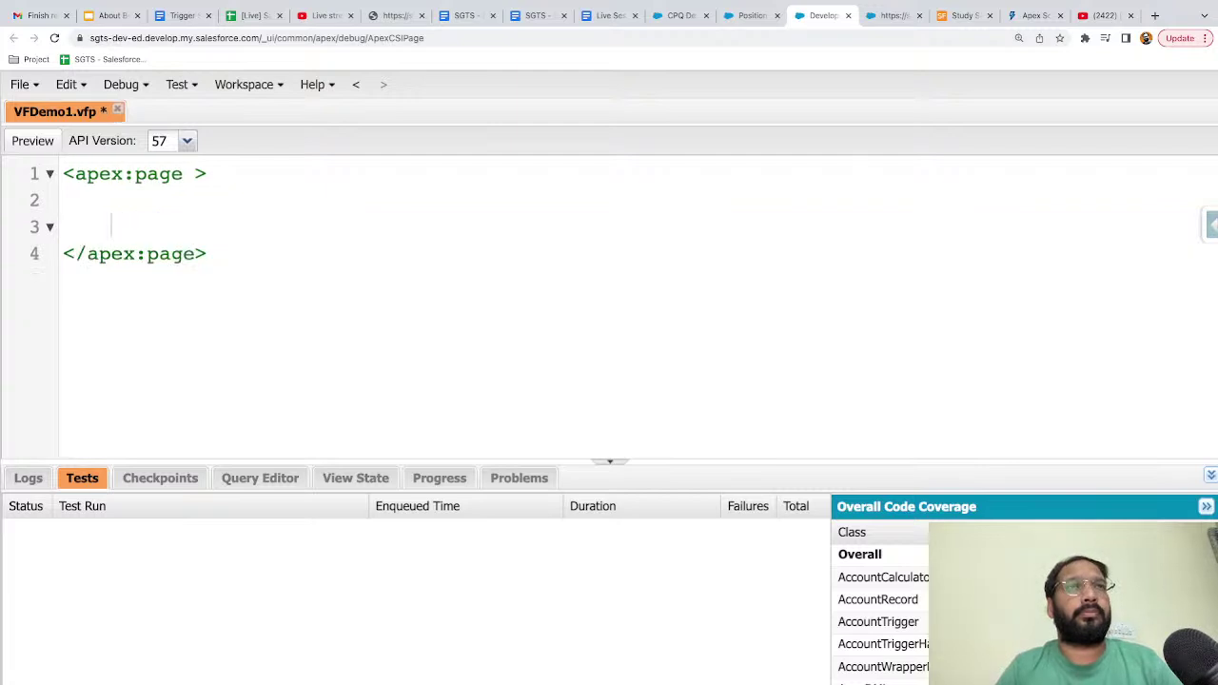
- Add the attribute showHeader="false" to the opening apex:page tag of VFDemo1
click(198, 173)
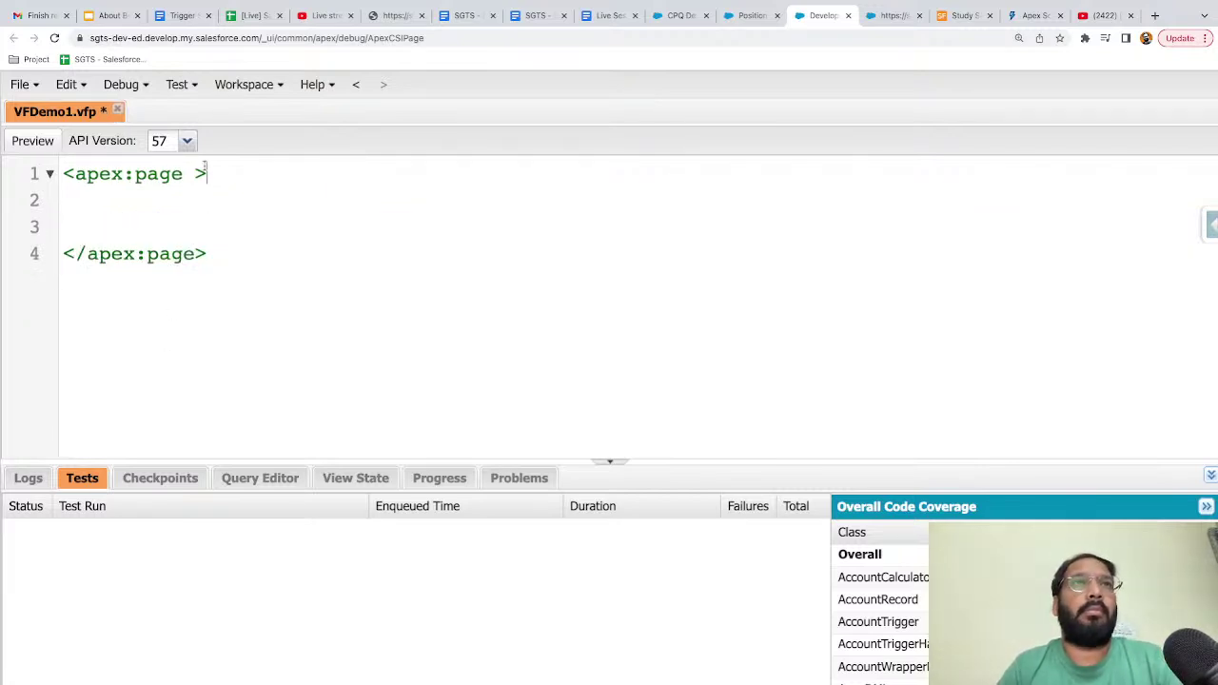
key(ctrl+space)
text(showHeader)
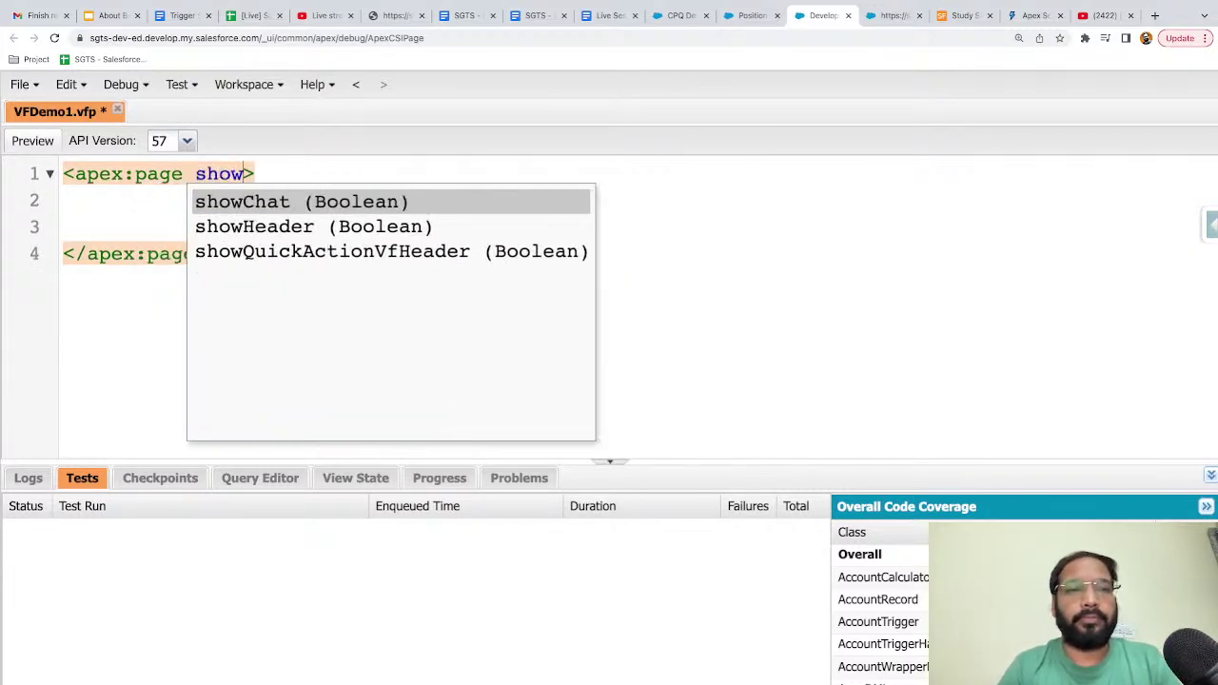
text(="false)
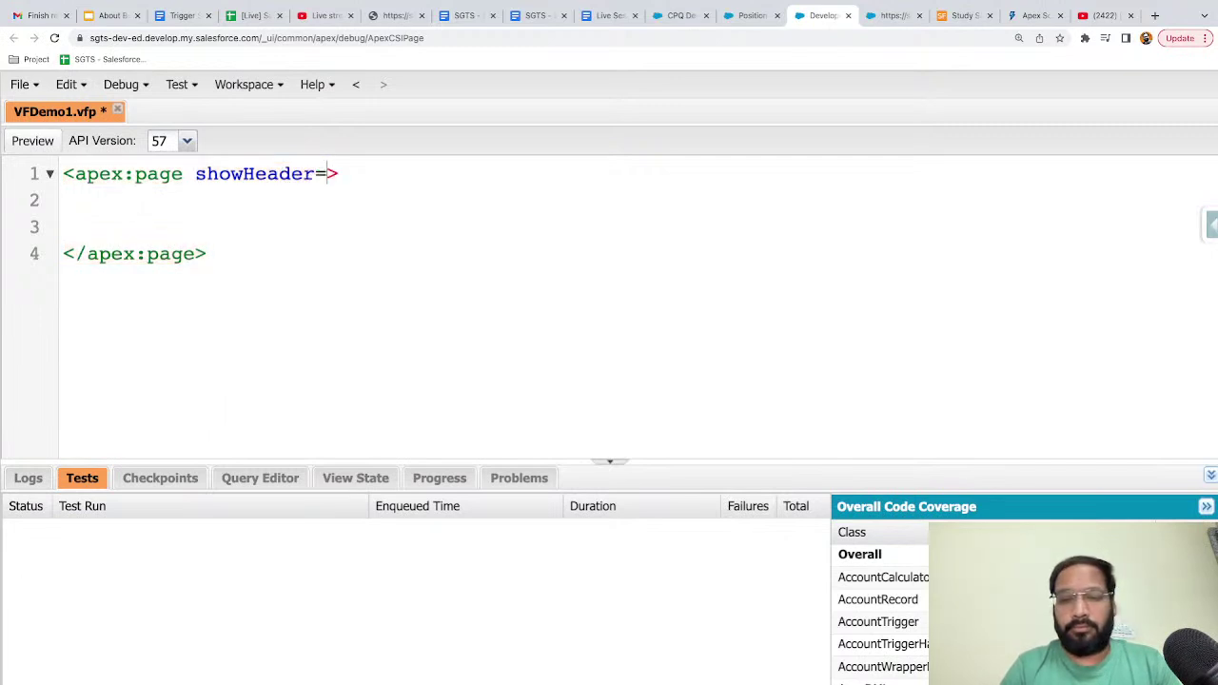
text(" )
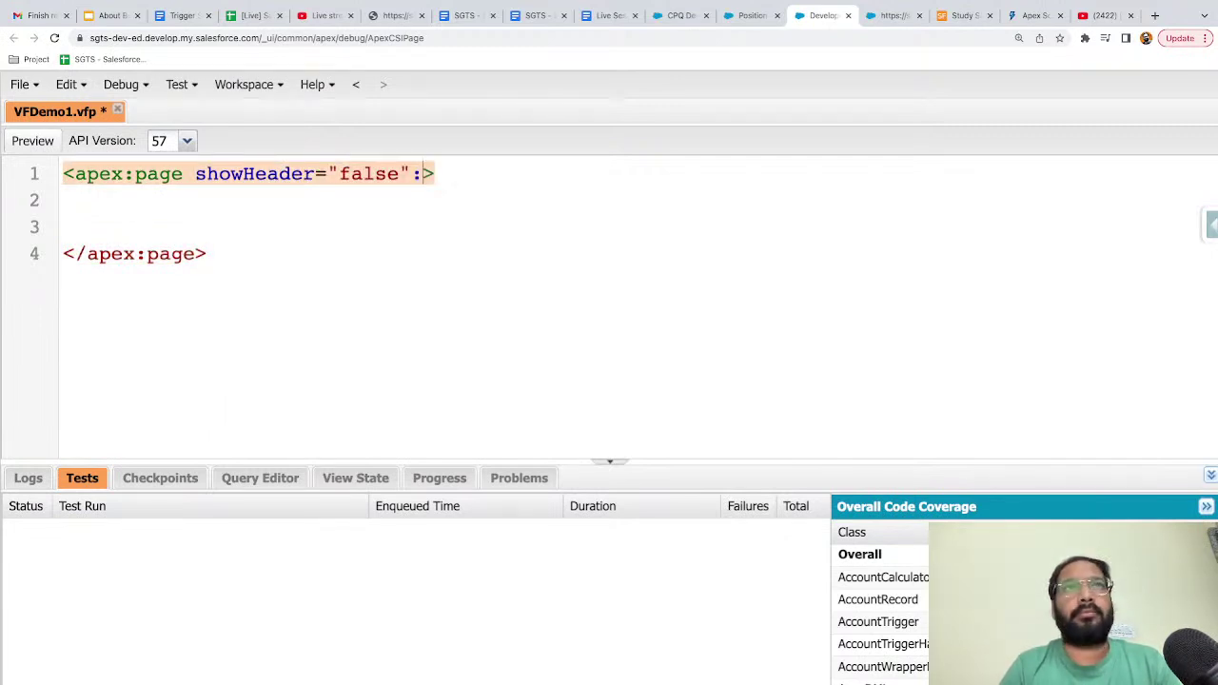
- Add the attribute standardController="Account" to the opening apex:page tag after showHeader
text(stan)
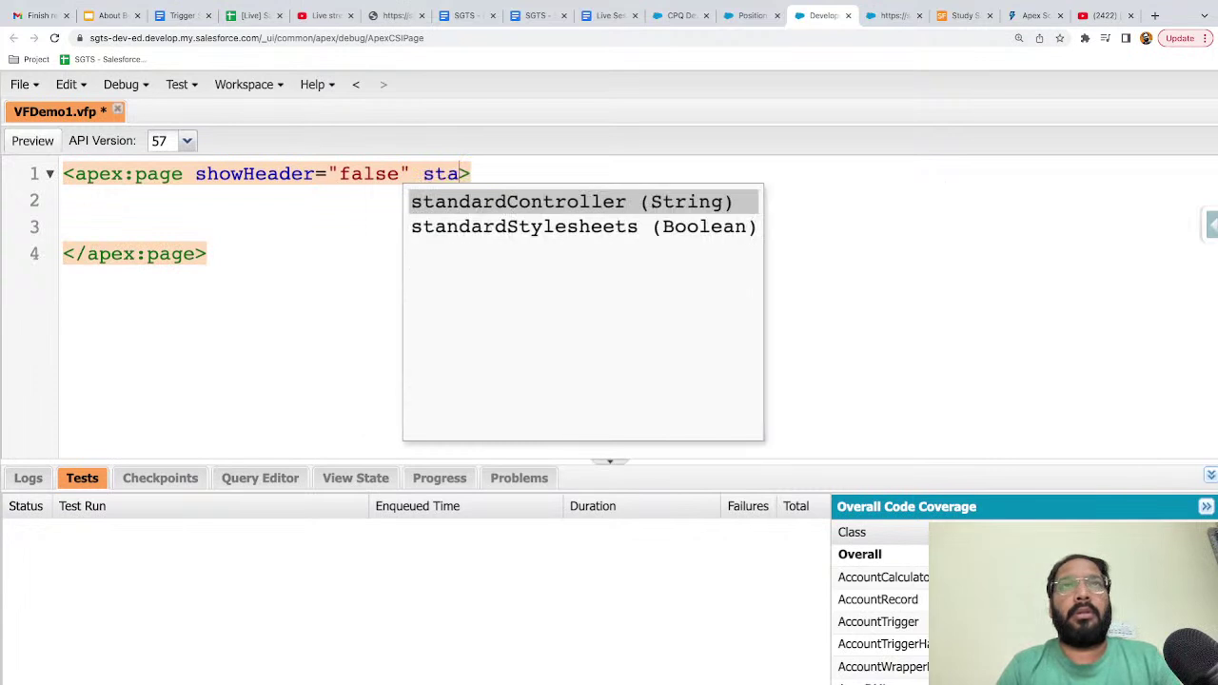
key(Return)
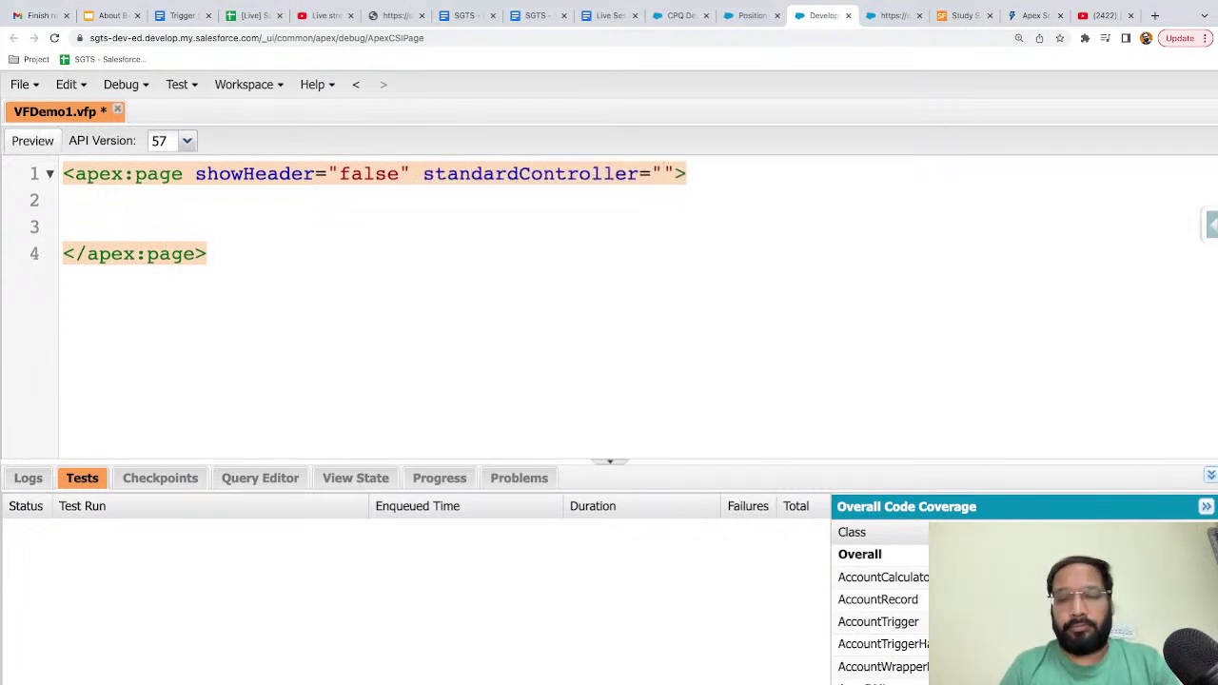
text(Accopn)
key(BackSpace)
key(BackSpace)
text(u)
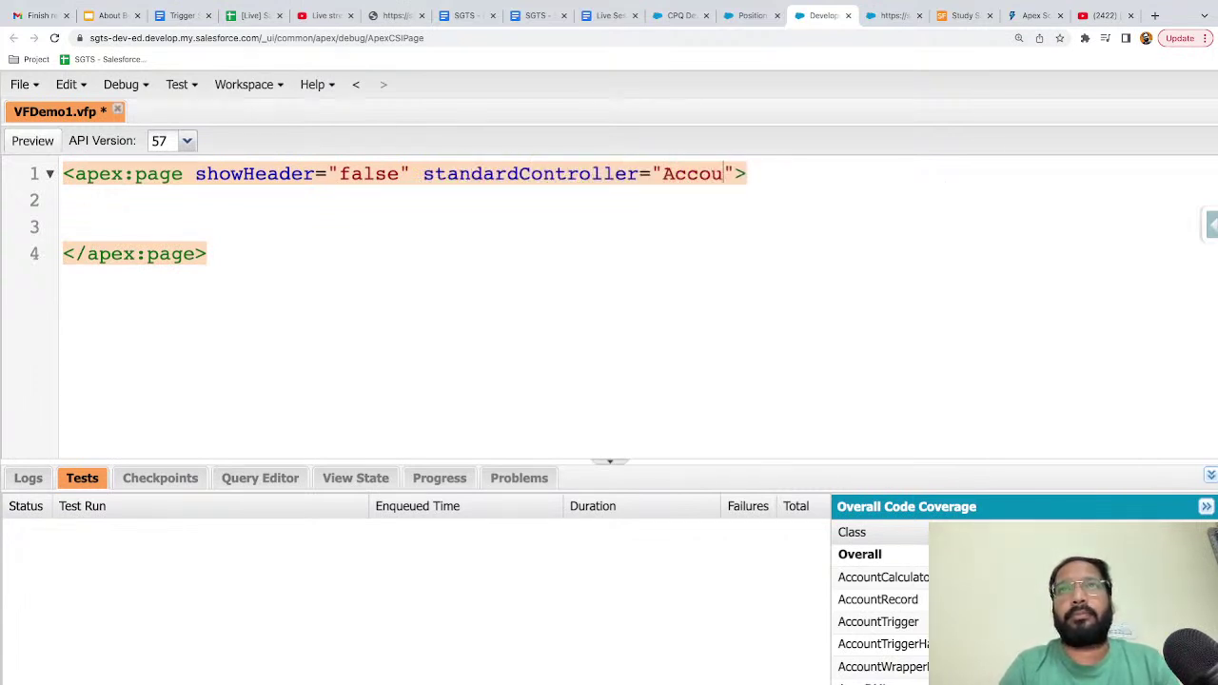
text(nt)
- Insert an apex:form element inside the page, with blank lines between its opening and closing tags
click(187, 211)
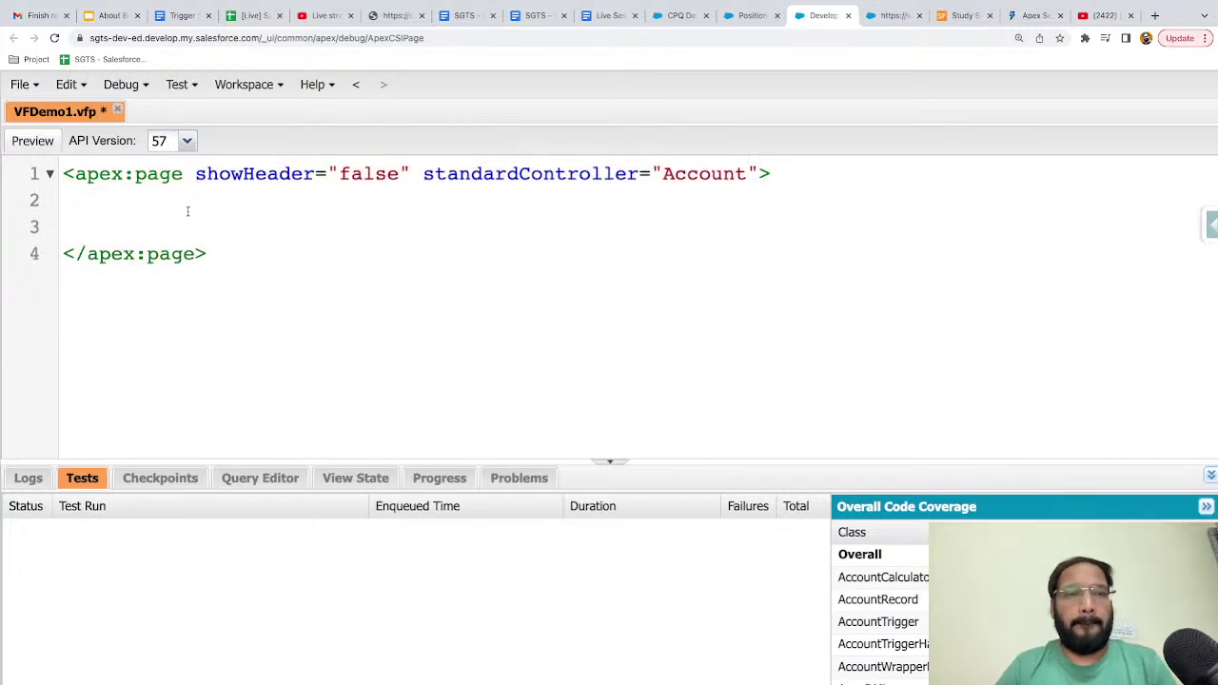
text(<apex:)
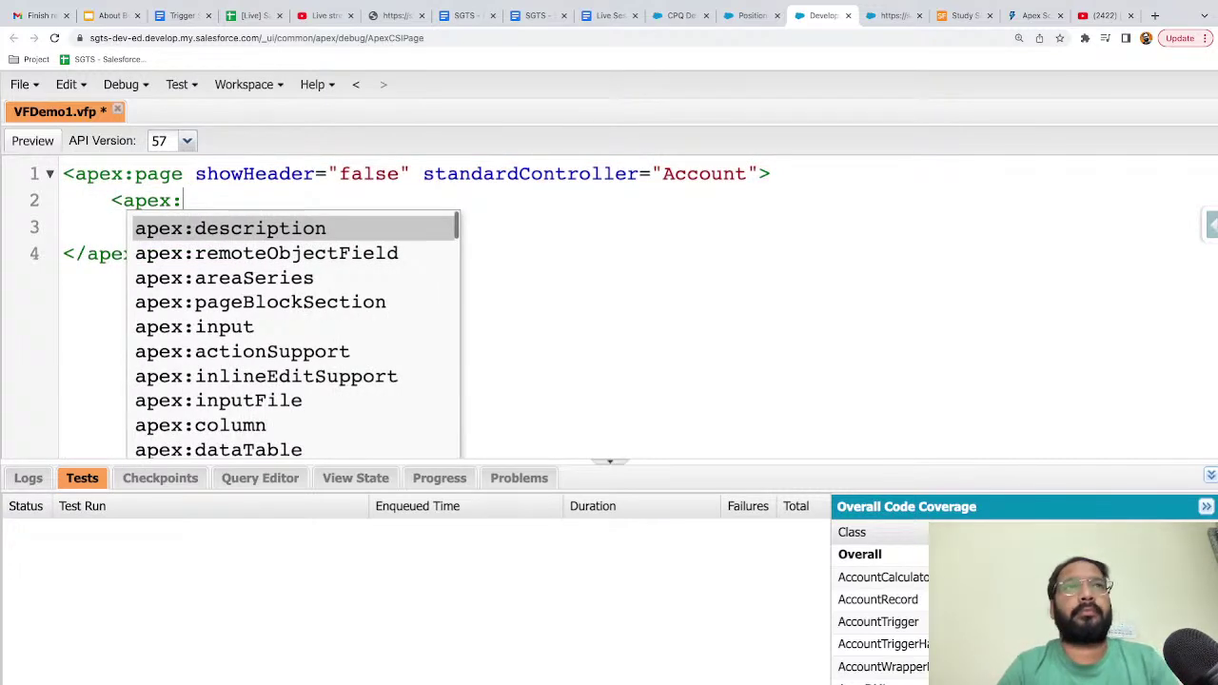
text(form></apex:form>)
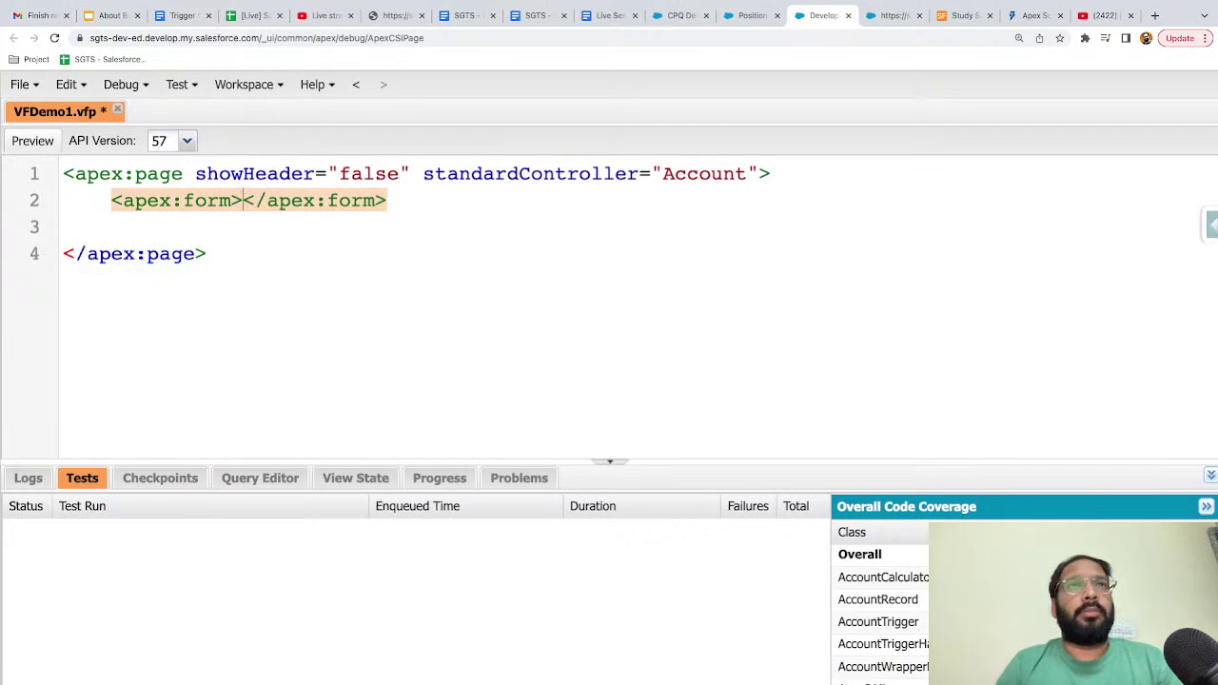
key(Return)
key(Return)
key(Return)
click(215, 236)
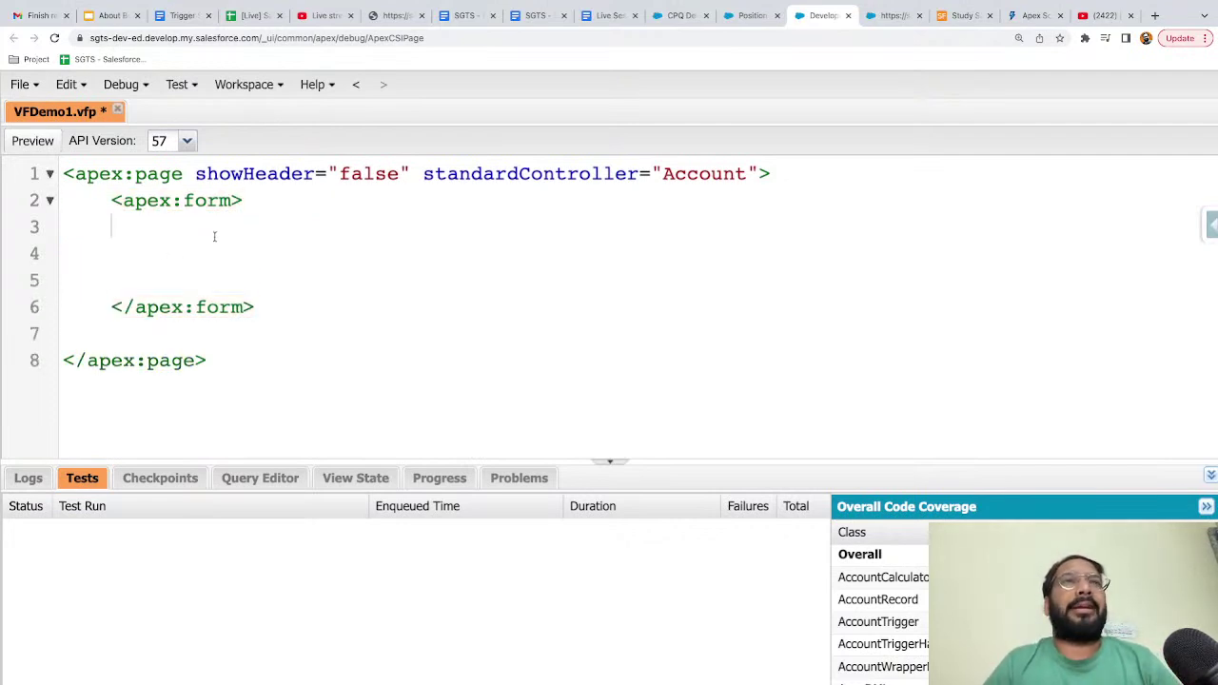
click(348, 177)
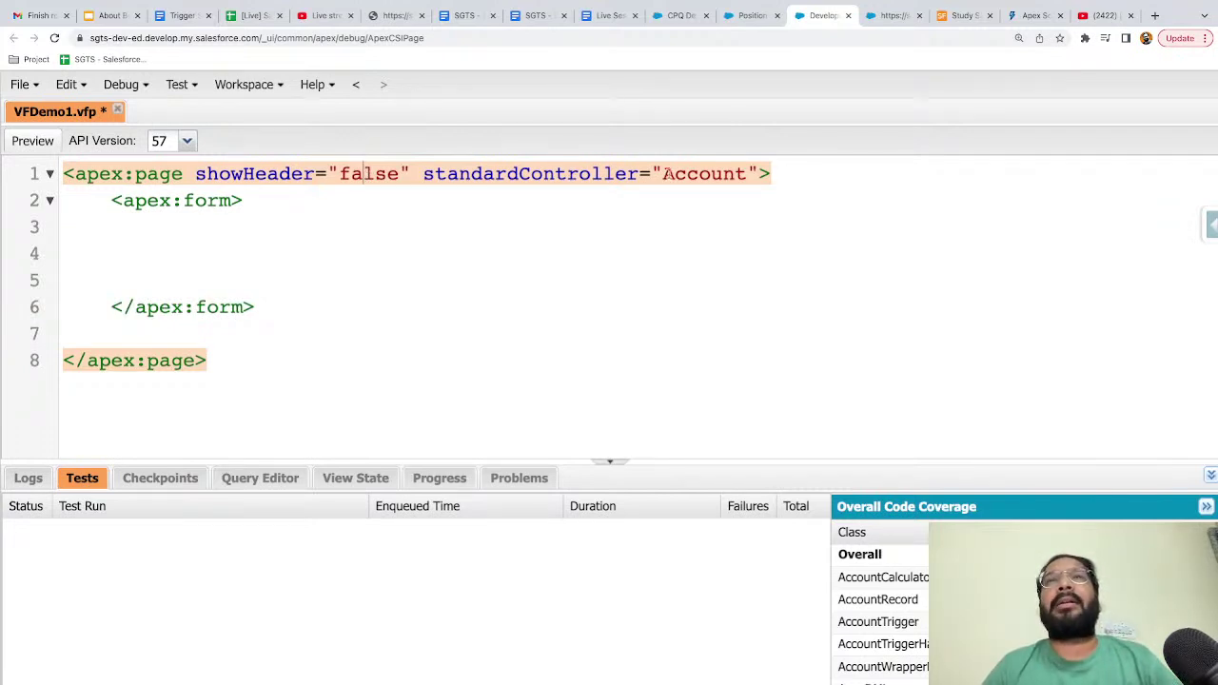
double_click(705, 173)
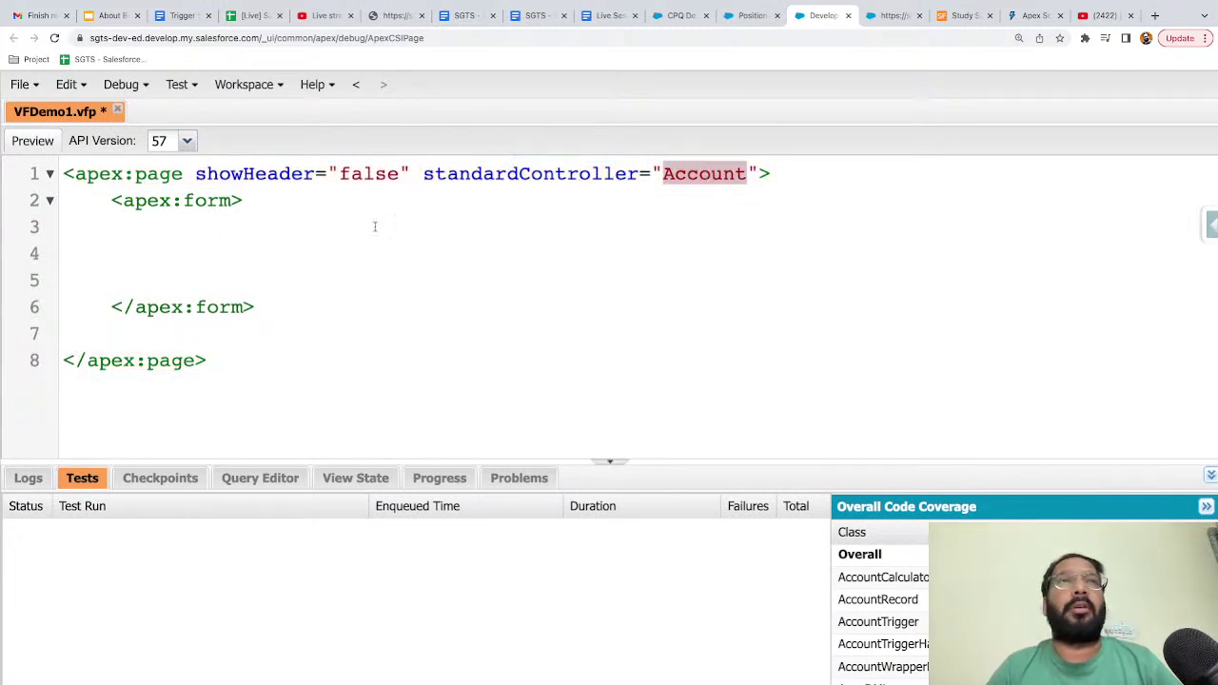
- Insert an indented table element with border="1" inside the form, with its closing tag on a separate line
click(215, 229)
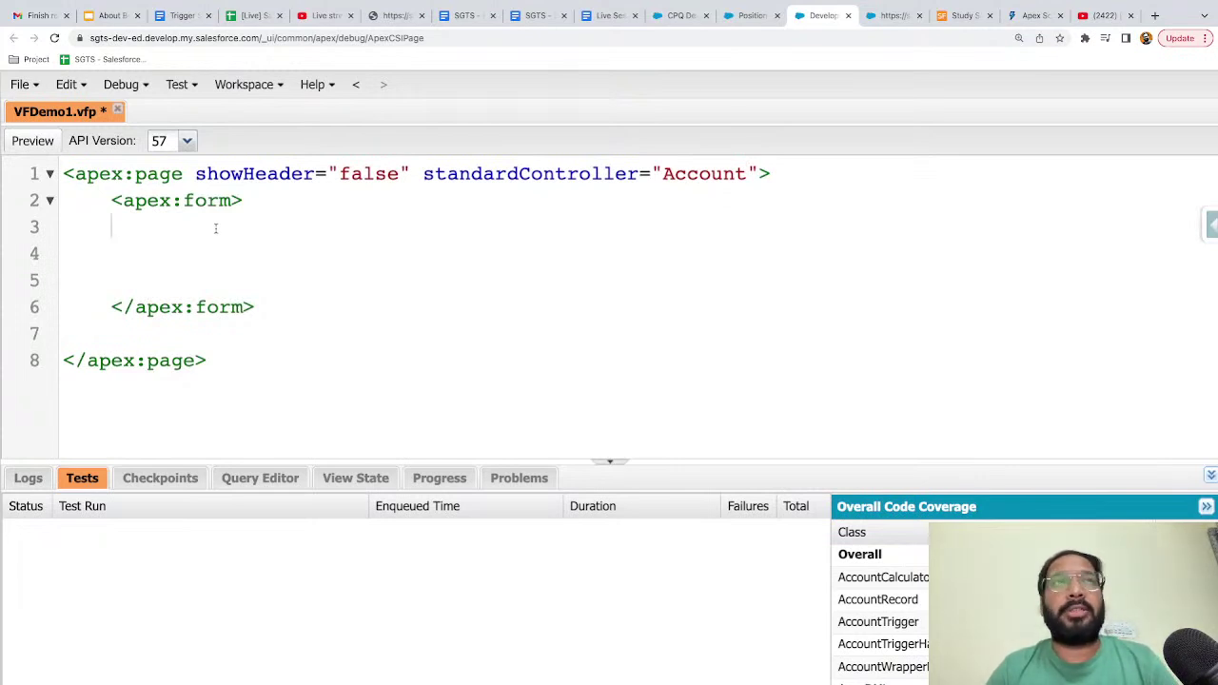
key(Tab)
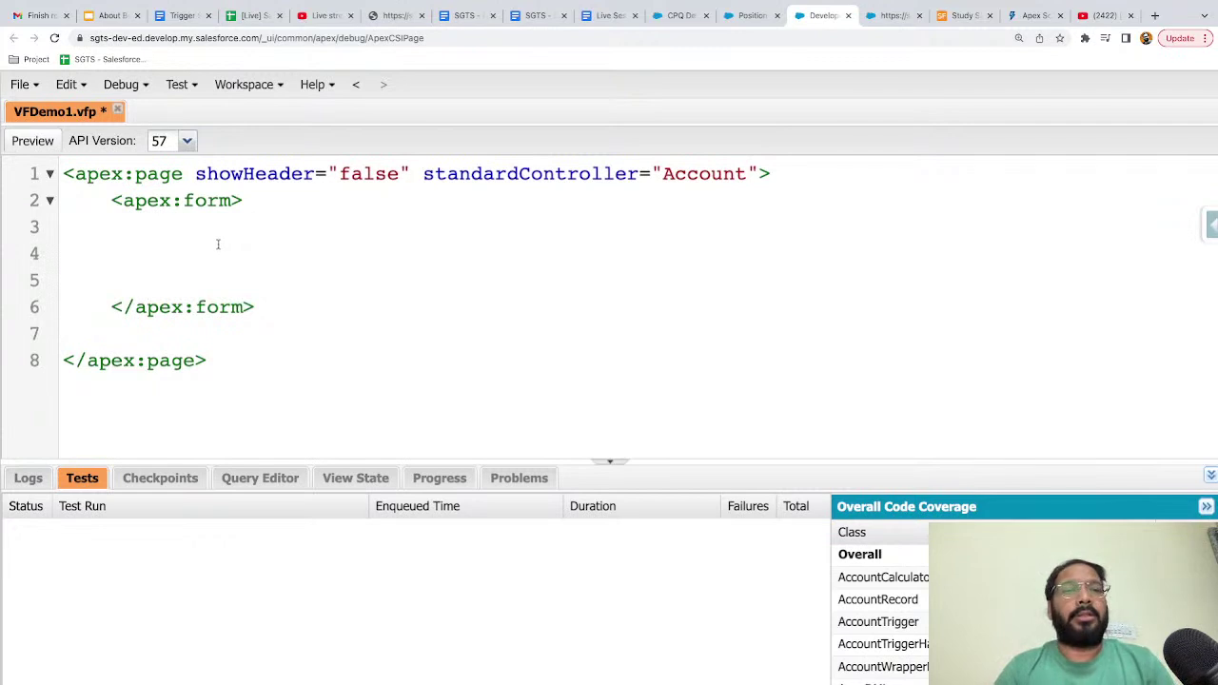
text(<table)
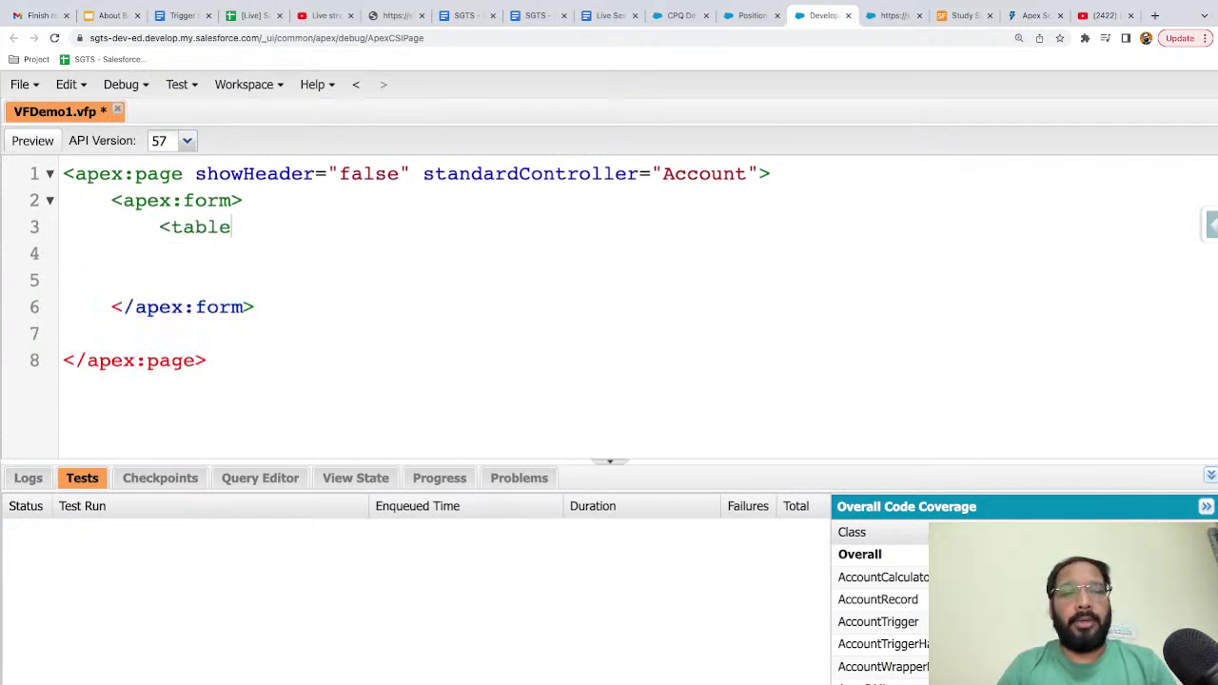
text( border)
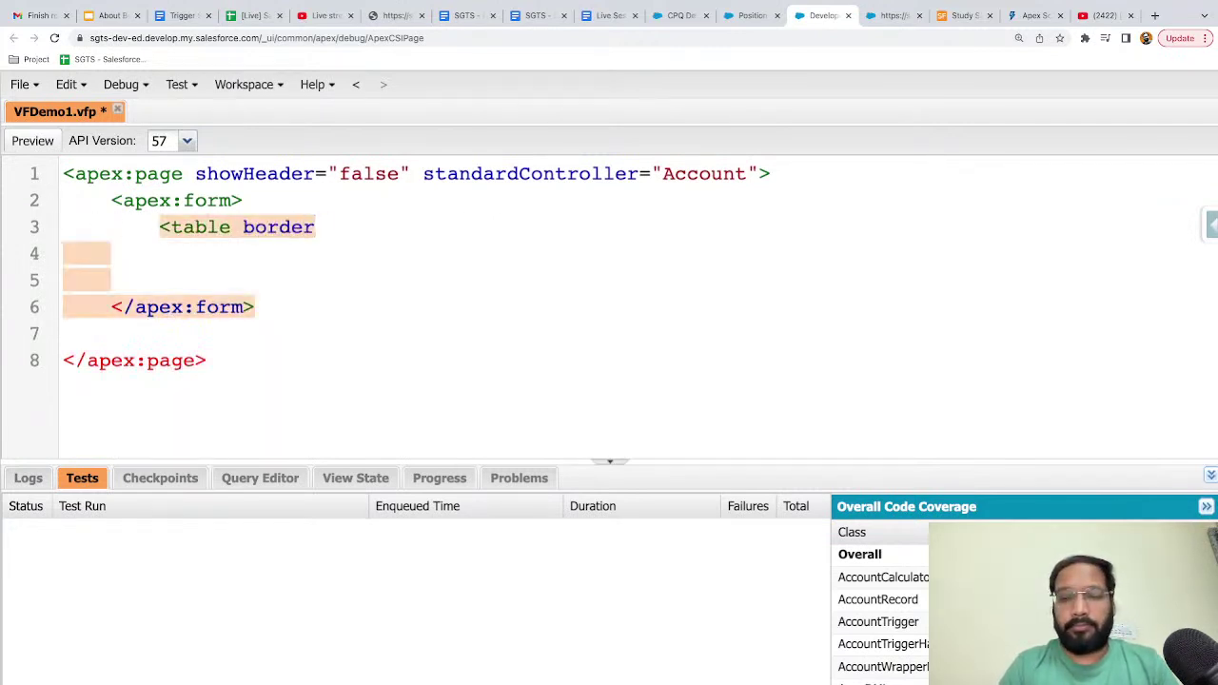
text(="1">)
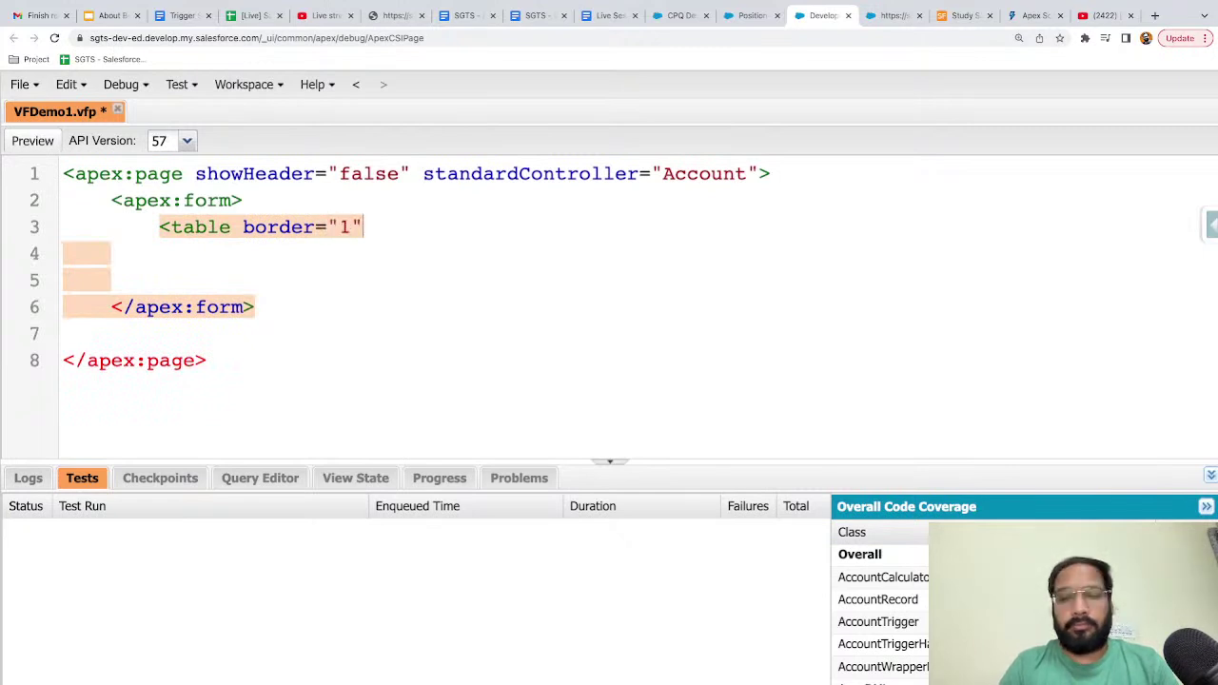
key(Return)
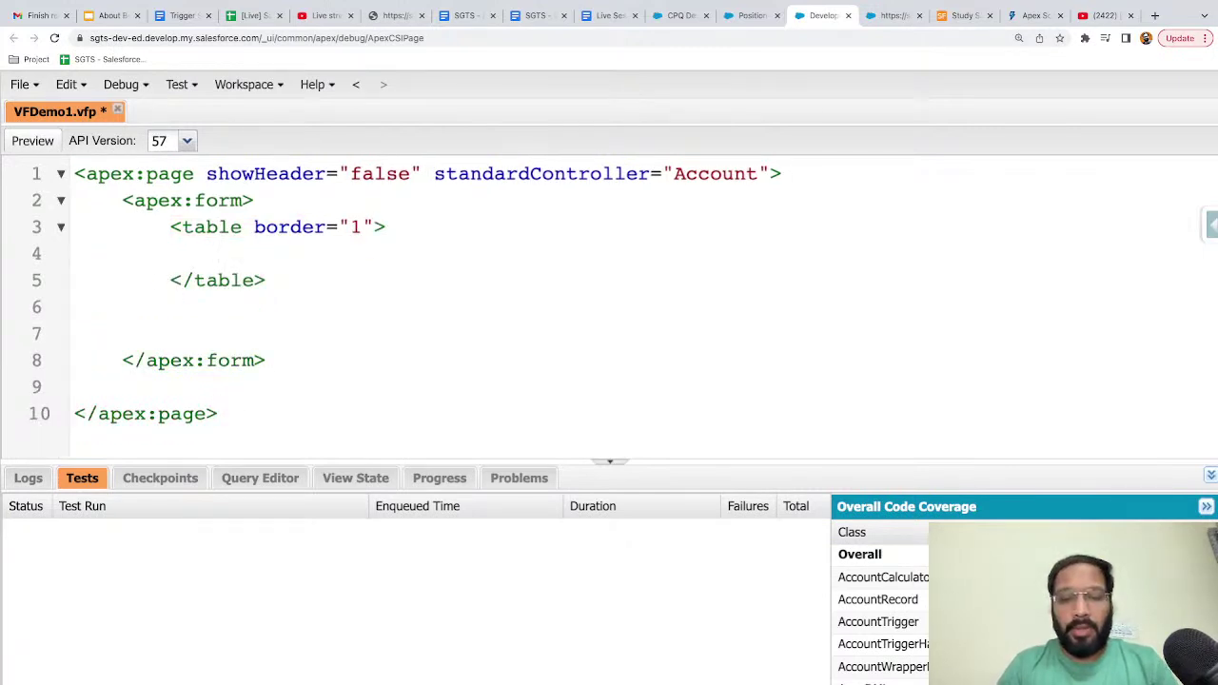
- Add a tr row element inside the table, leaving an empty line between its tags
text(<tr>)
key(Return)
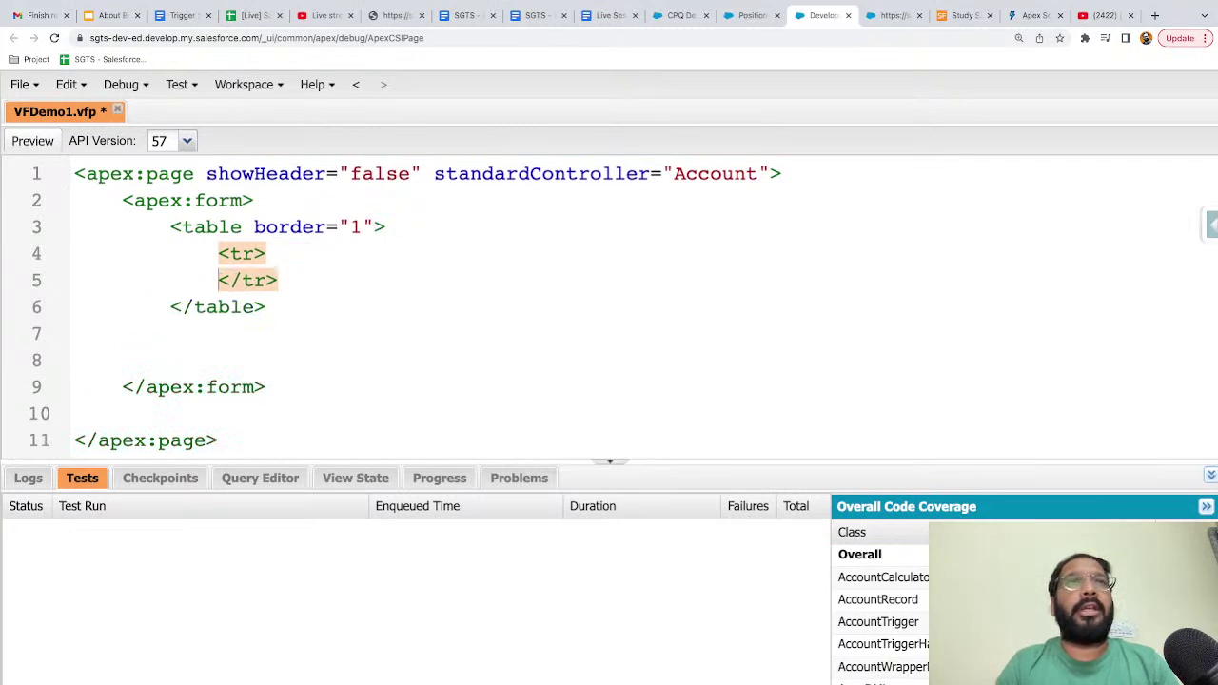
key(Return)
click(218, 280)
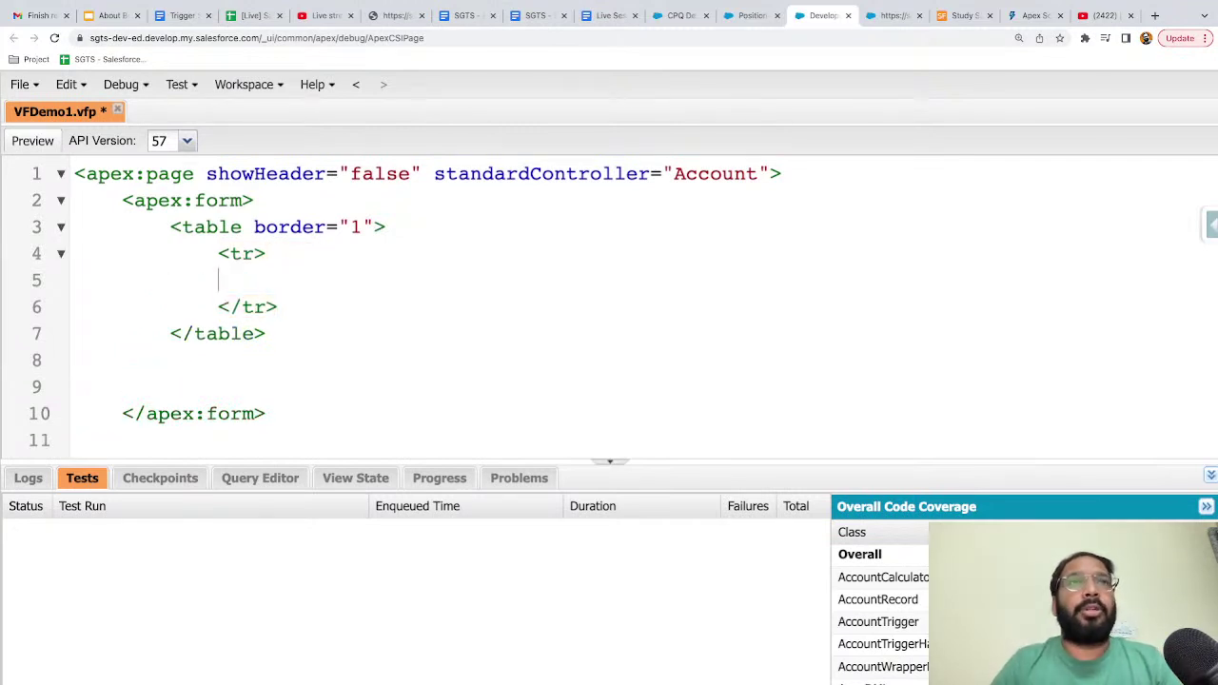
- Add an indented td cell containing the label Account Name inside the table row
key(Tab)
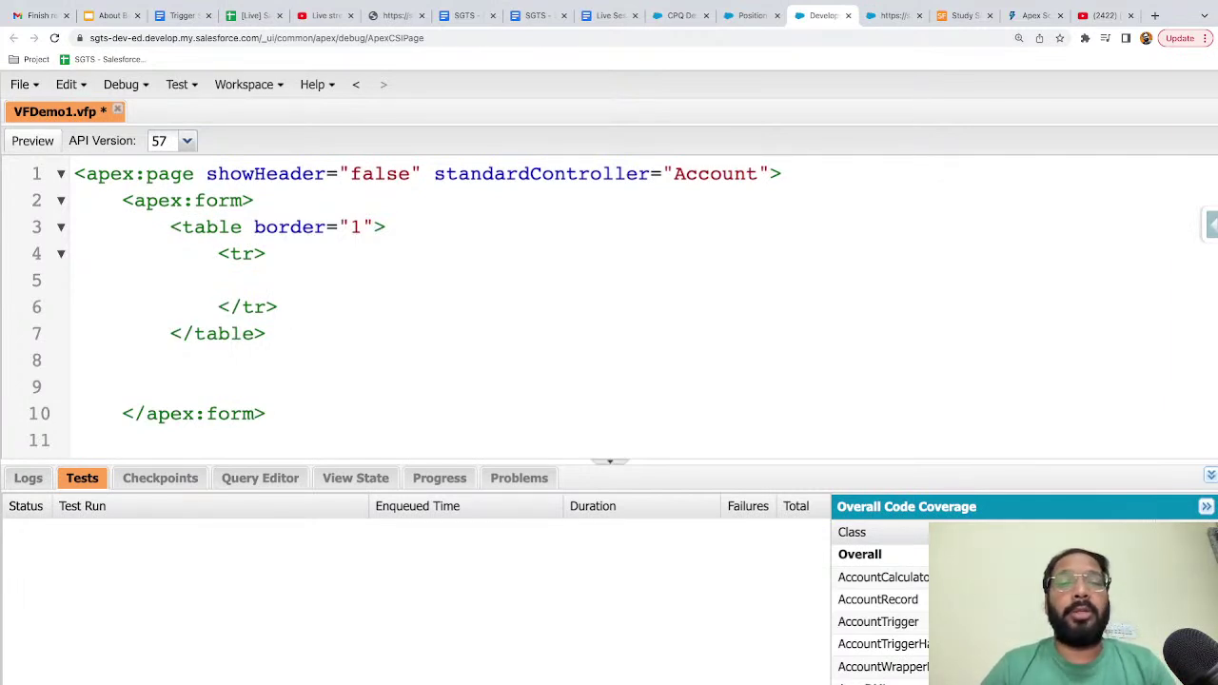
text(<td>)
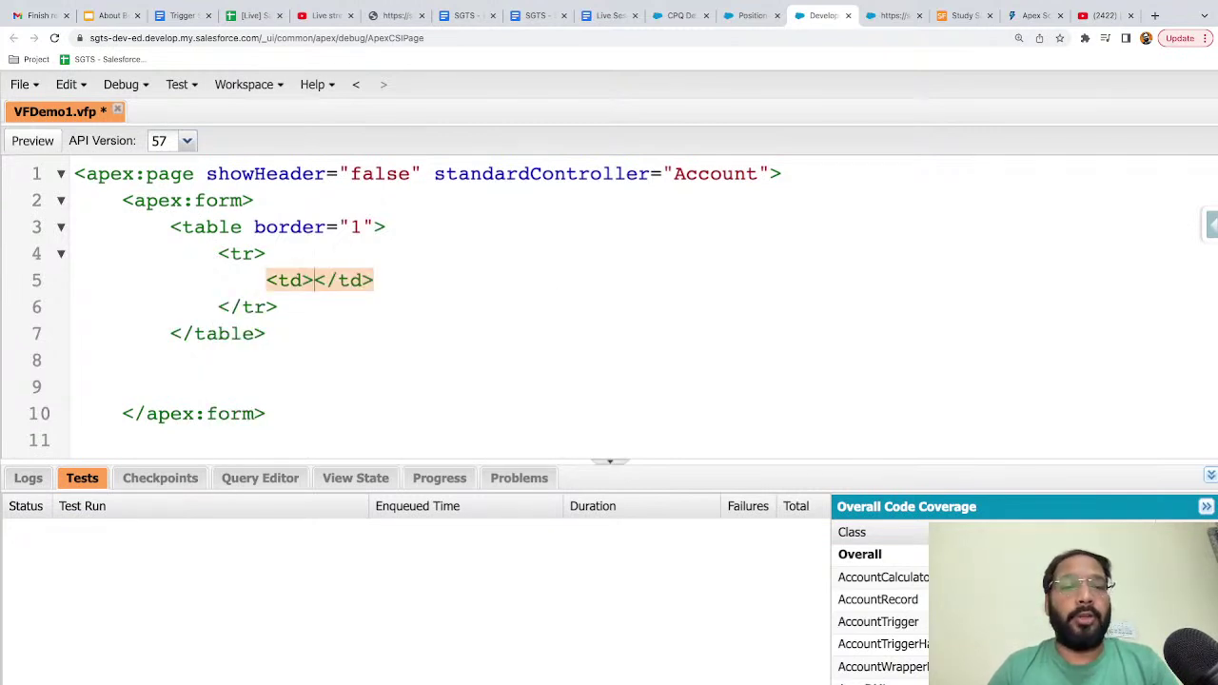
text(Account Na)
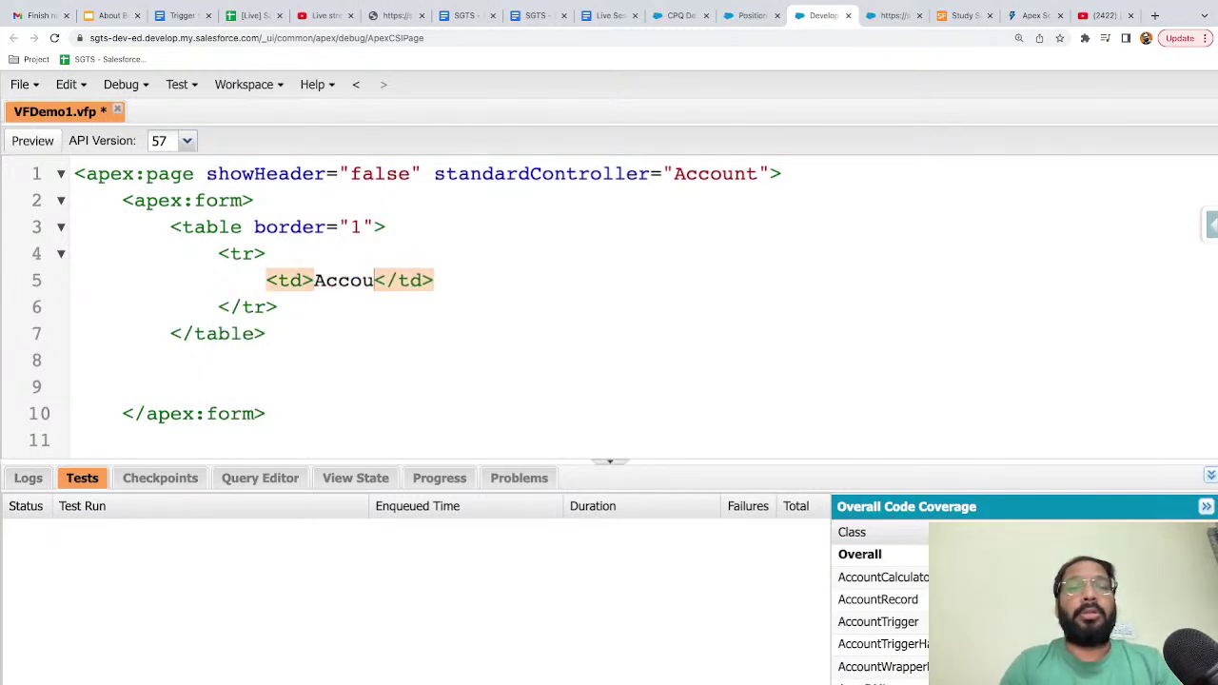
text(me)
key(Right)
key(Right)
key(Right)
key(Right)
key(Right)
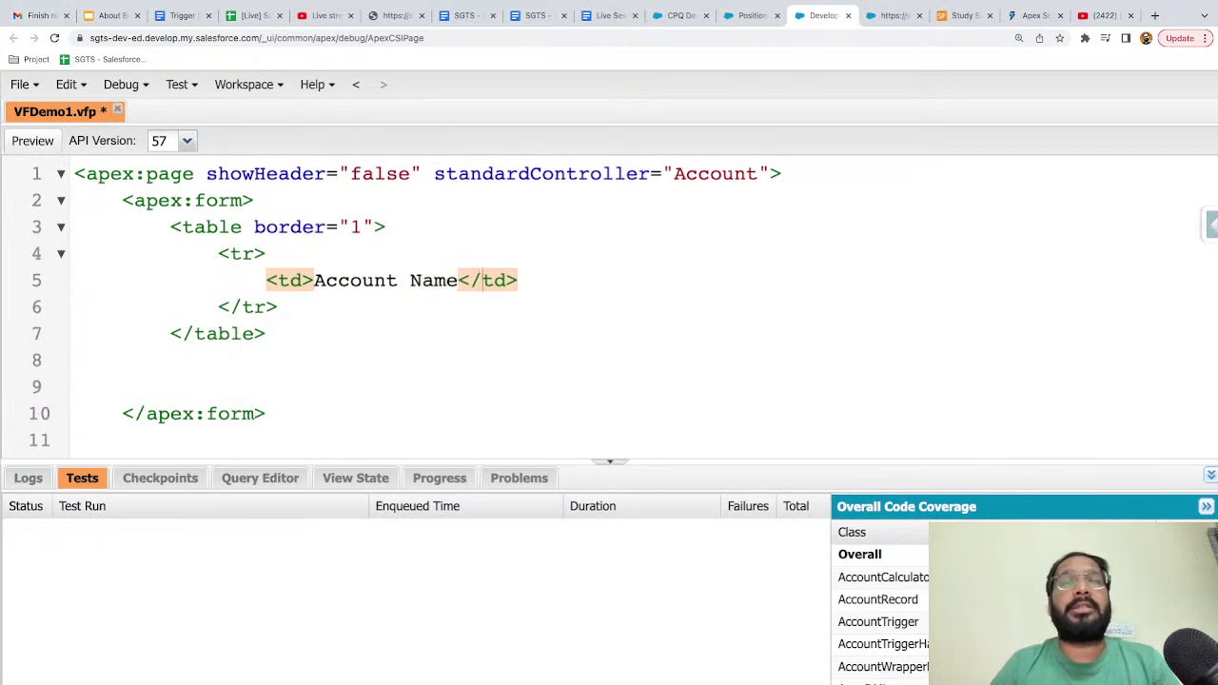
- Add an empty second td cell on a new line below the Account Name cell
key(Return)
text(<td></)
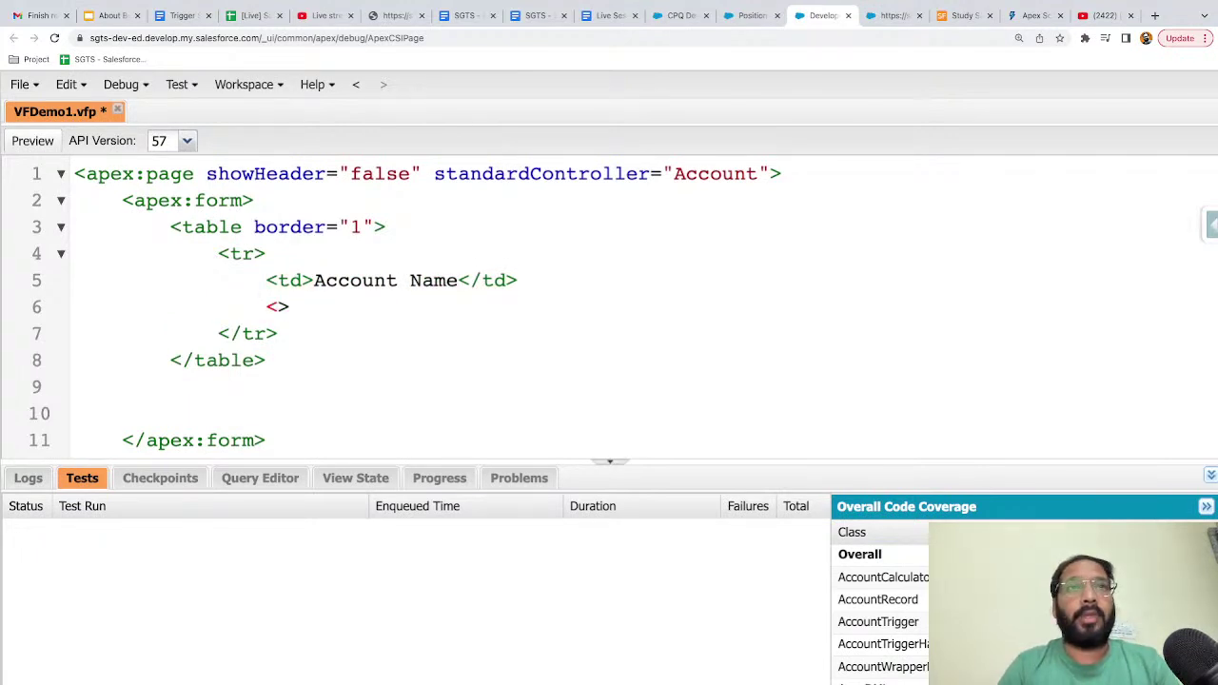
text(td>)
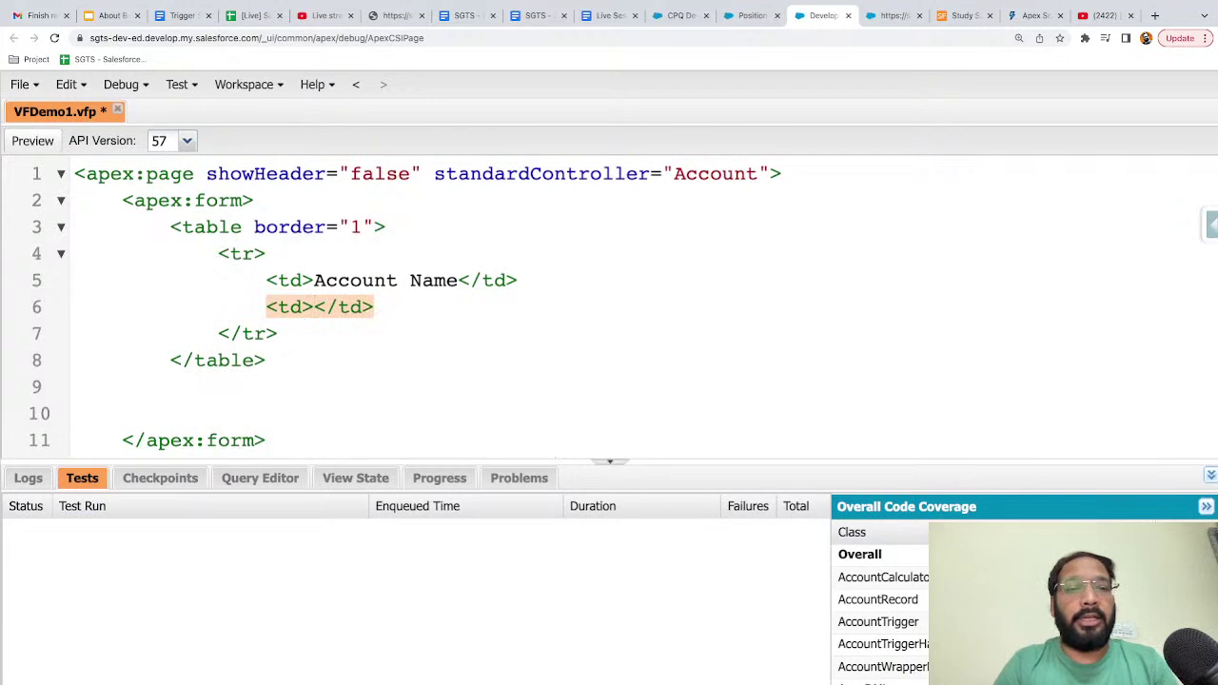
- Insert an apex:inputField with value="{!Account.Name}" on its own line inside the empty td after the Account Name cell
key(Return)
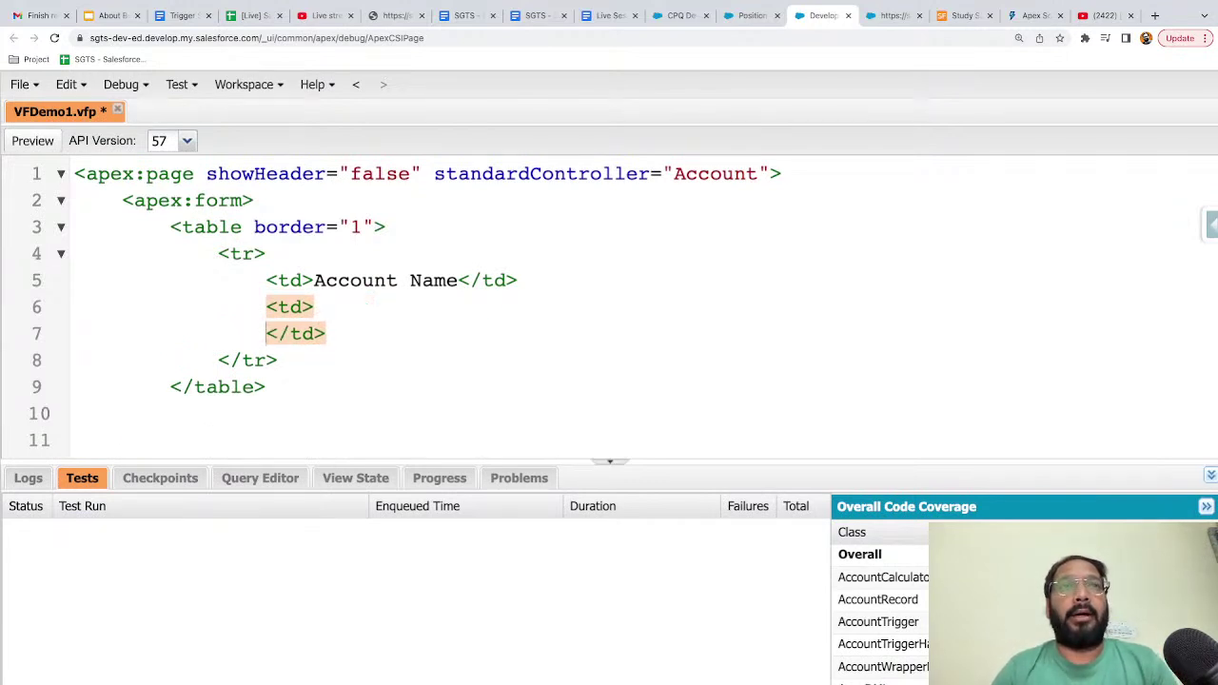
key(Return)
key(Up)
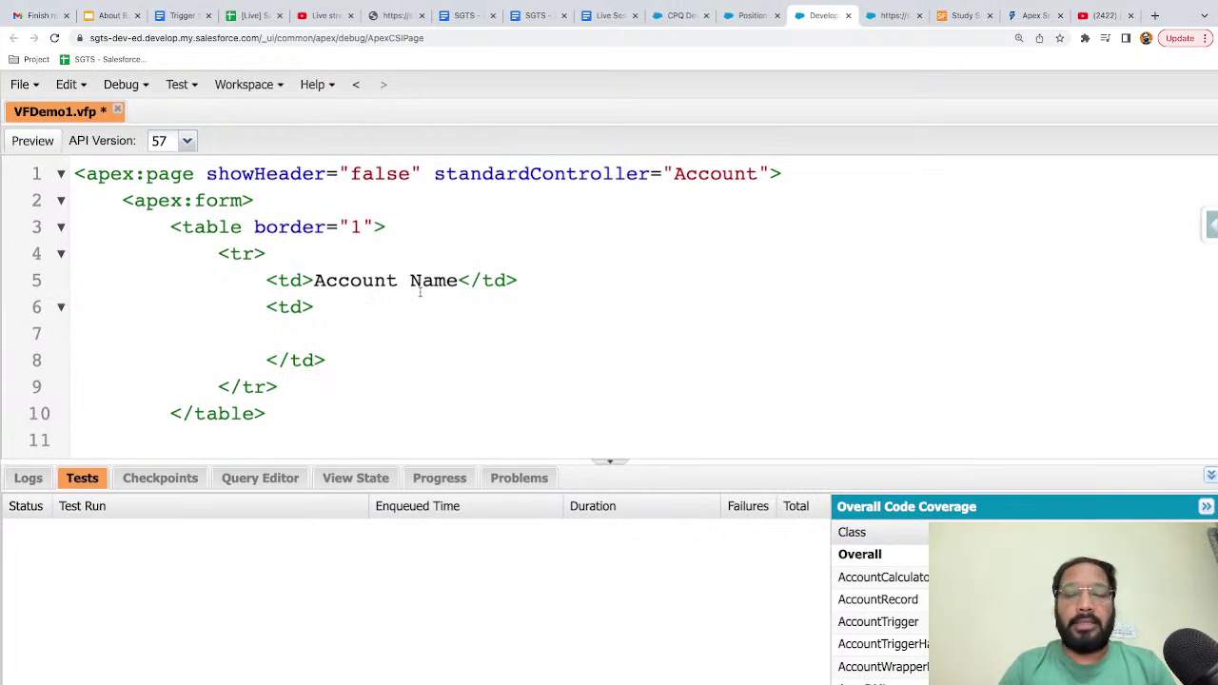
text(<apex:in)
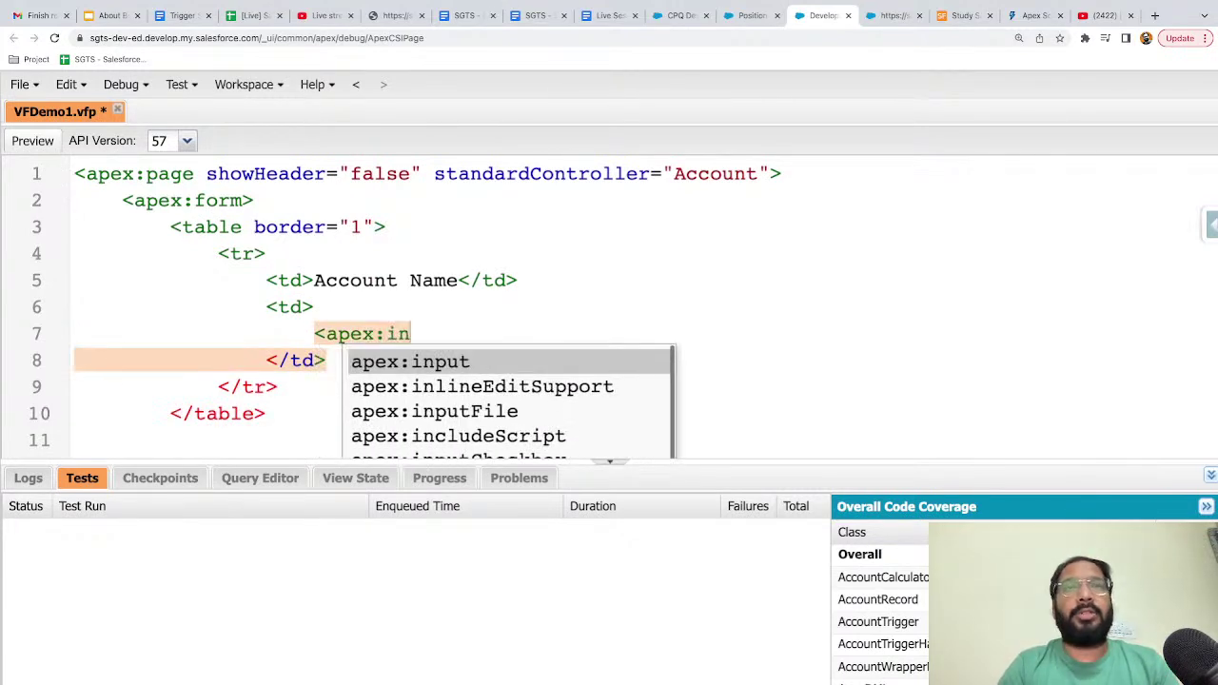
text(putField value)
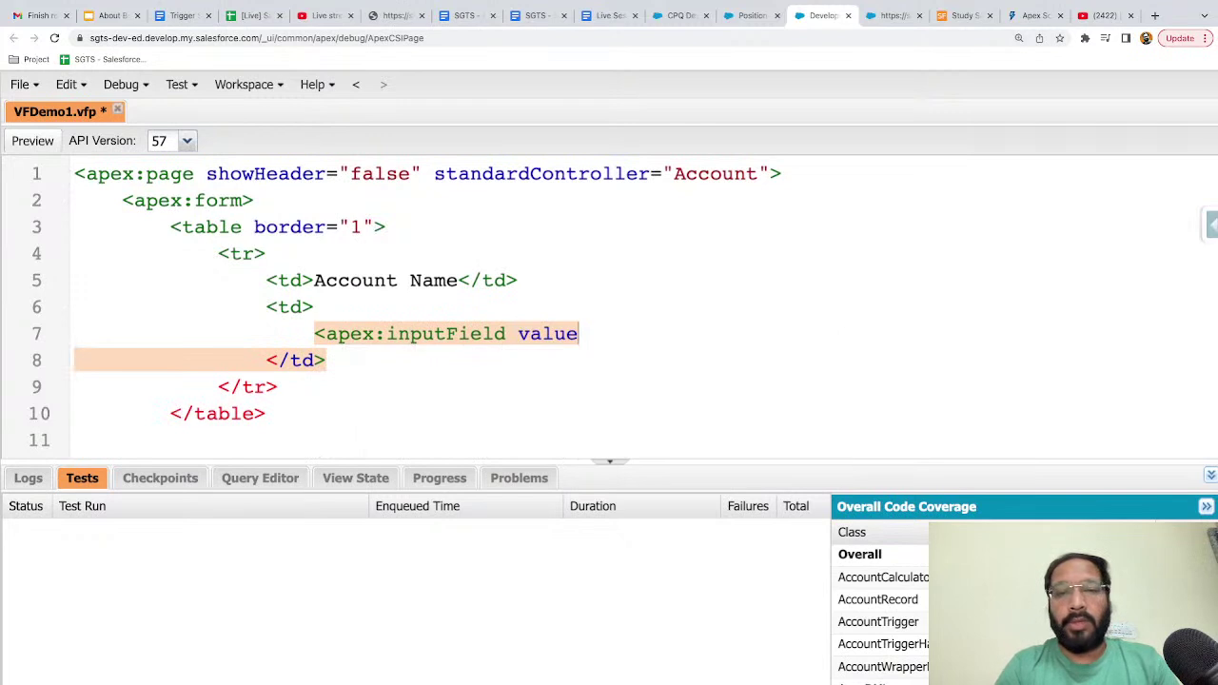
text(=")
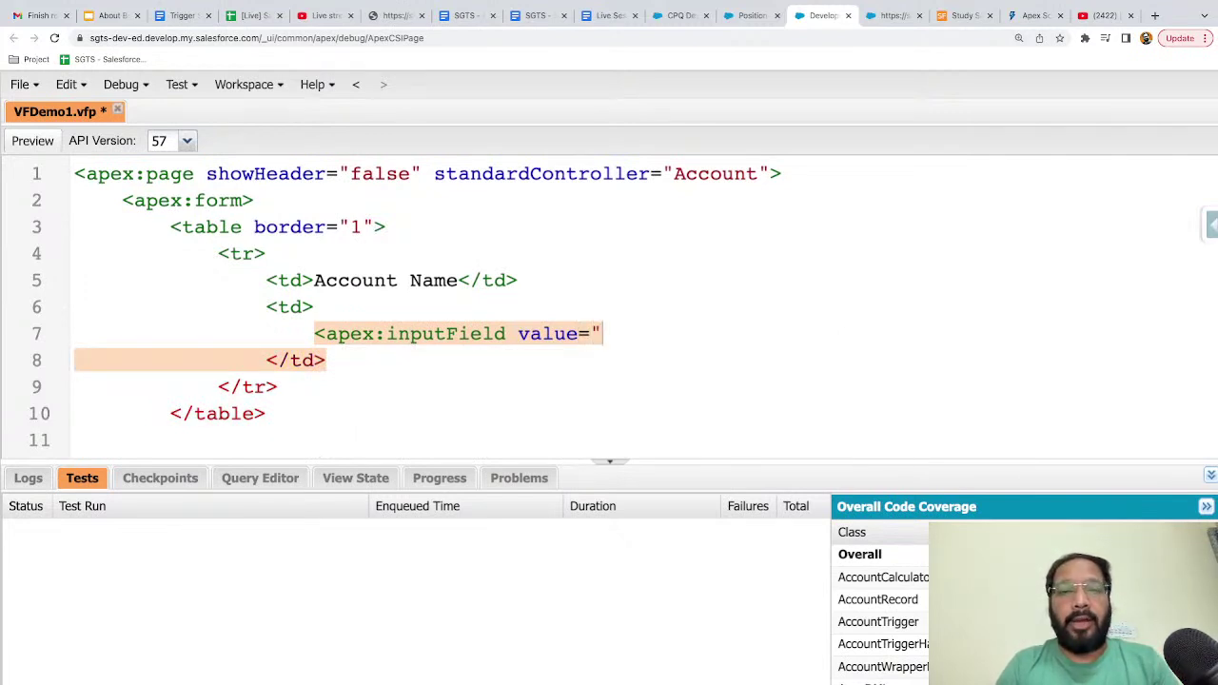
text({!Accou)
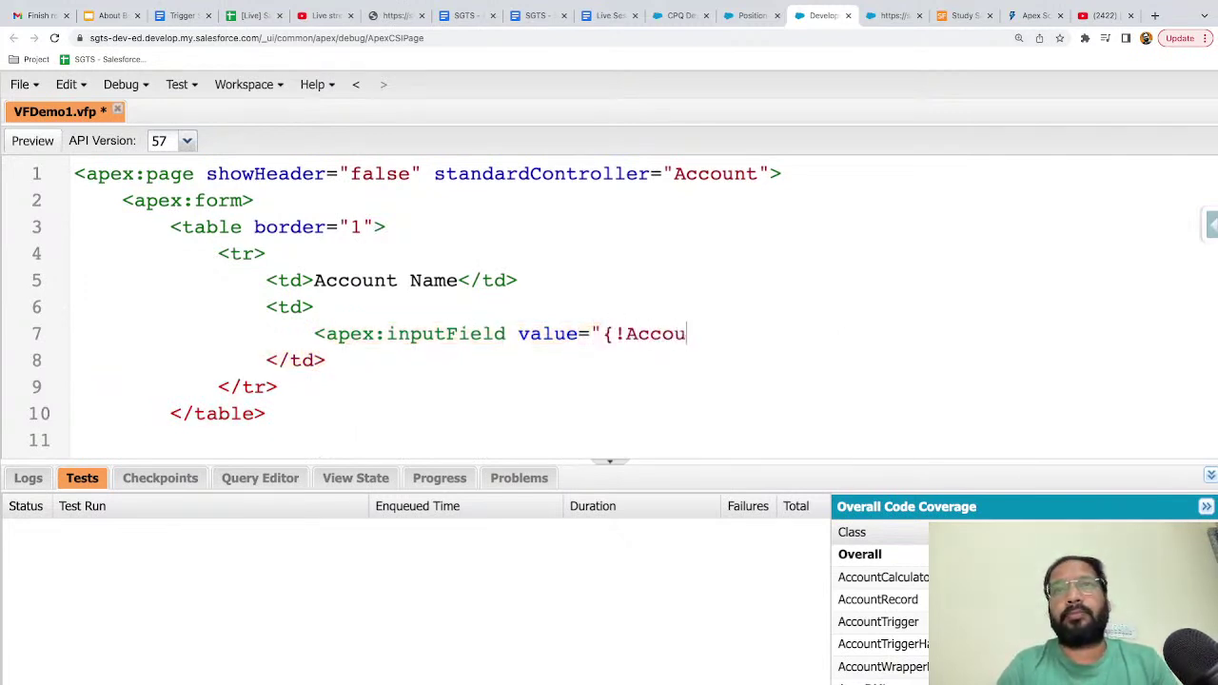
text(nt.Name}")
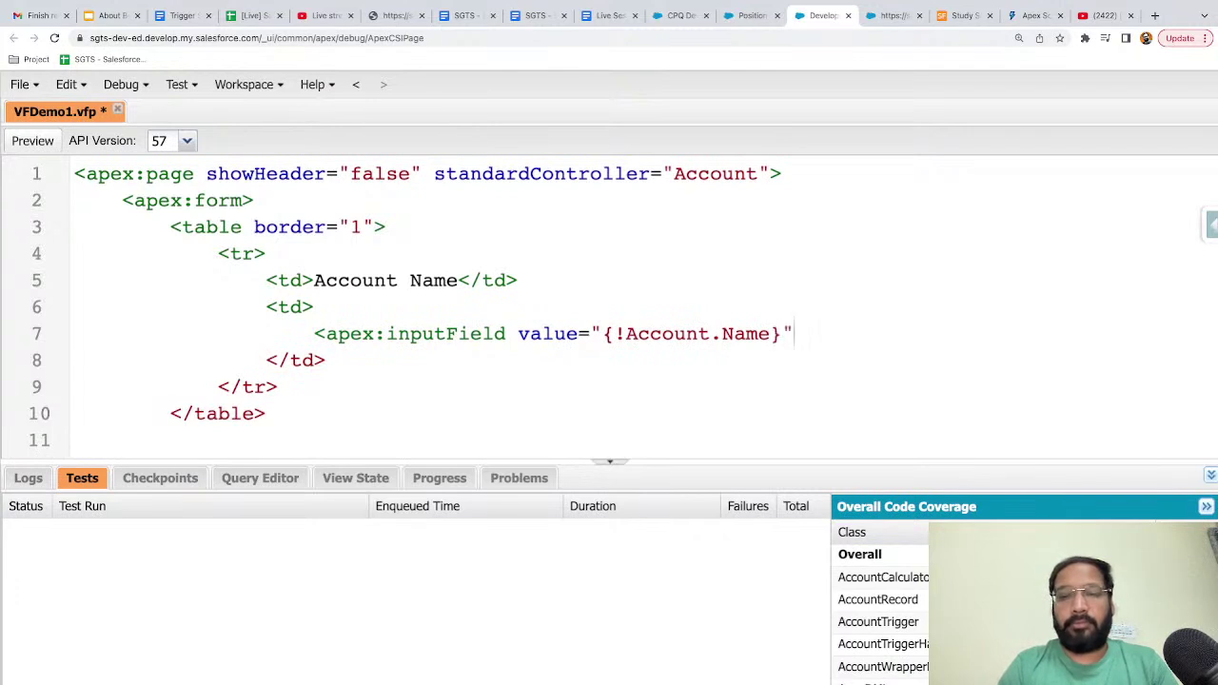
text(/>)
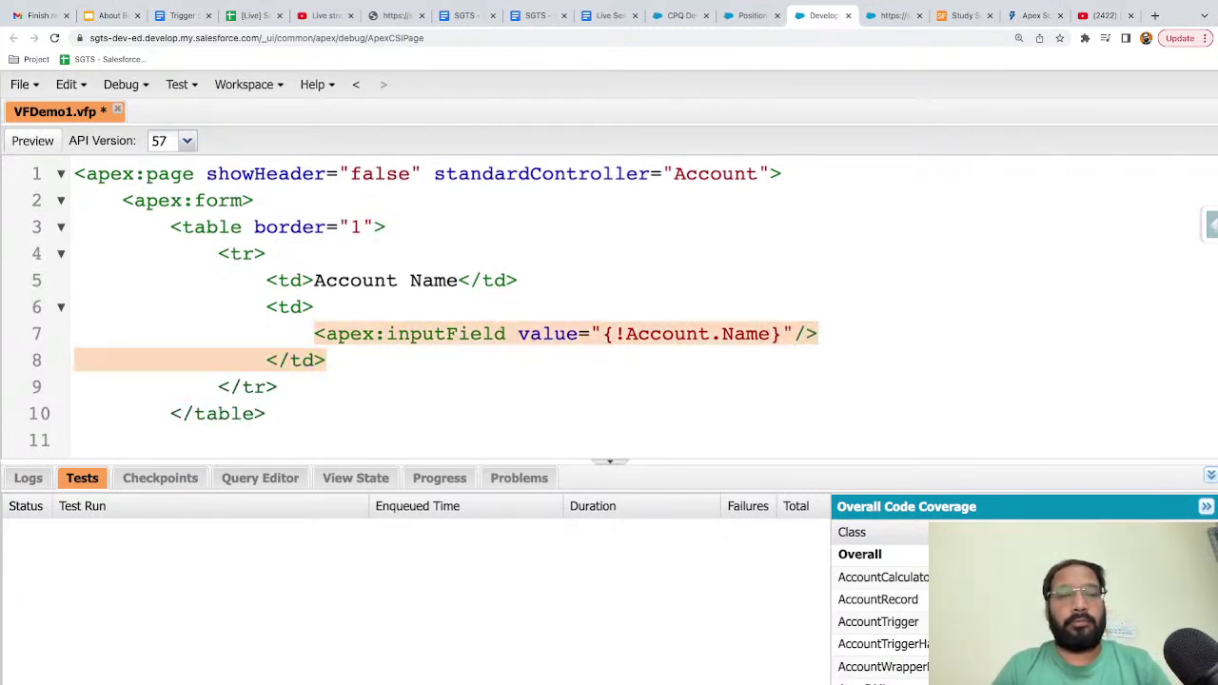
- Collapse the Logs, Tests, and Problems pane so the code editor gets more room
click(356, 367)
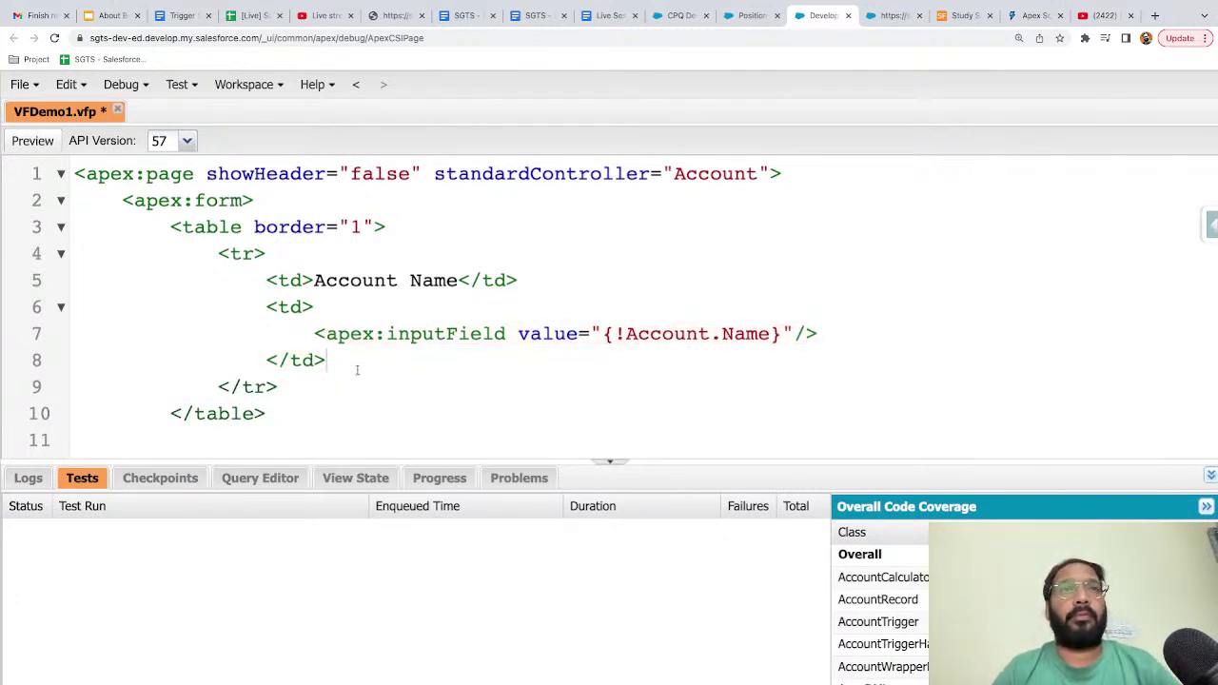
scroll(356, 371, down, 2)
scroll(357, 370, up, 2)
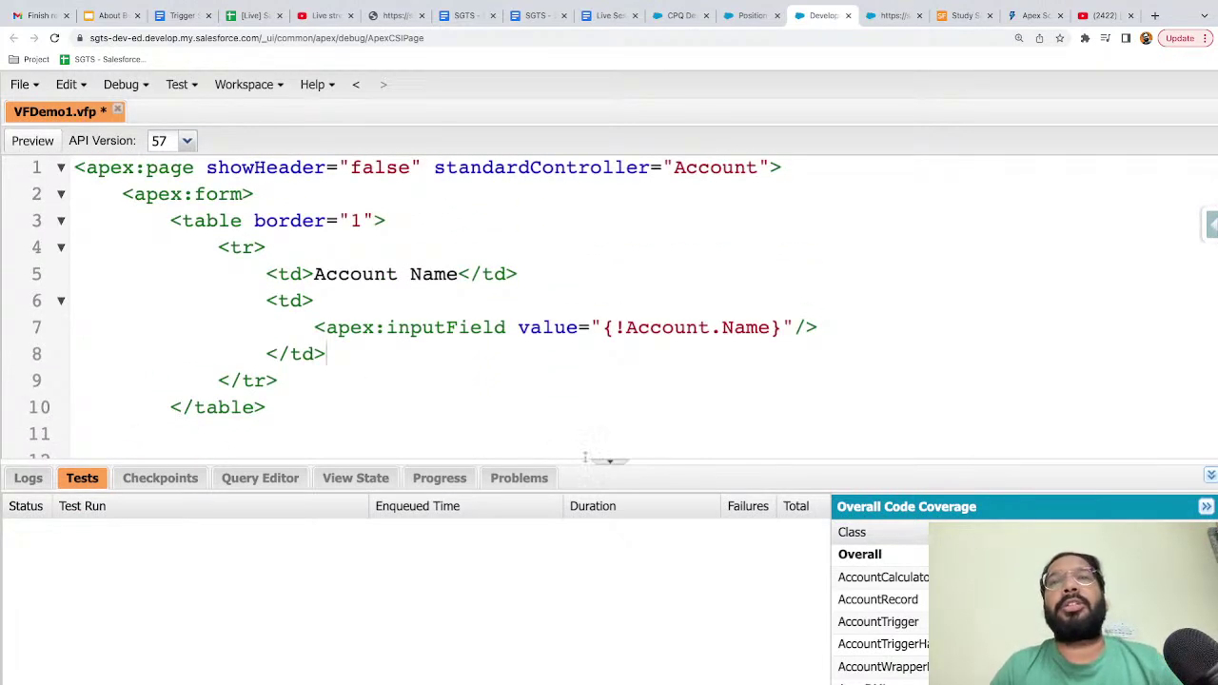
click(610, 464)
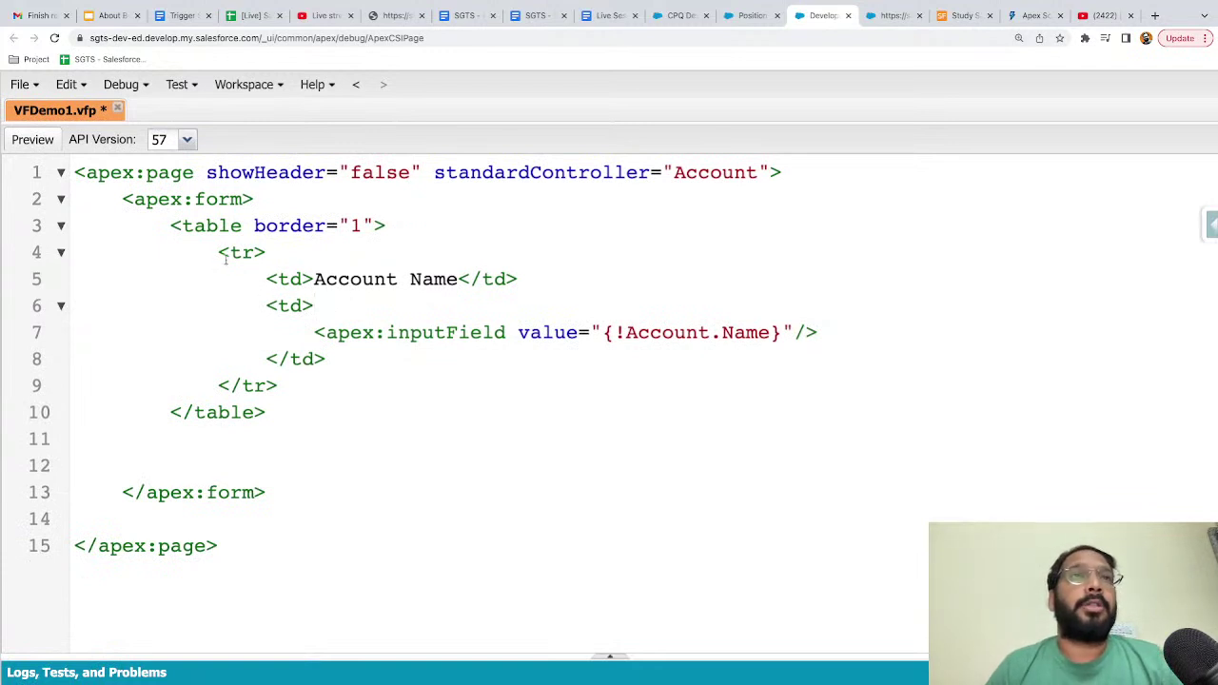
- Review the Account Name row, comparing the page's standardController with the object and field names in the inputField binding
drag(219, 253, 285, 390)
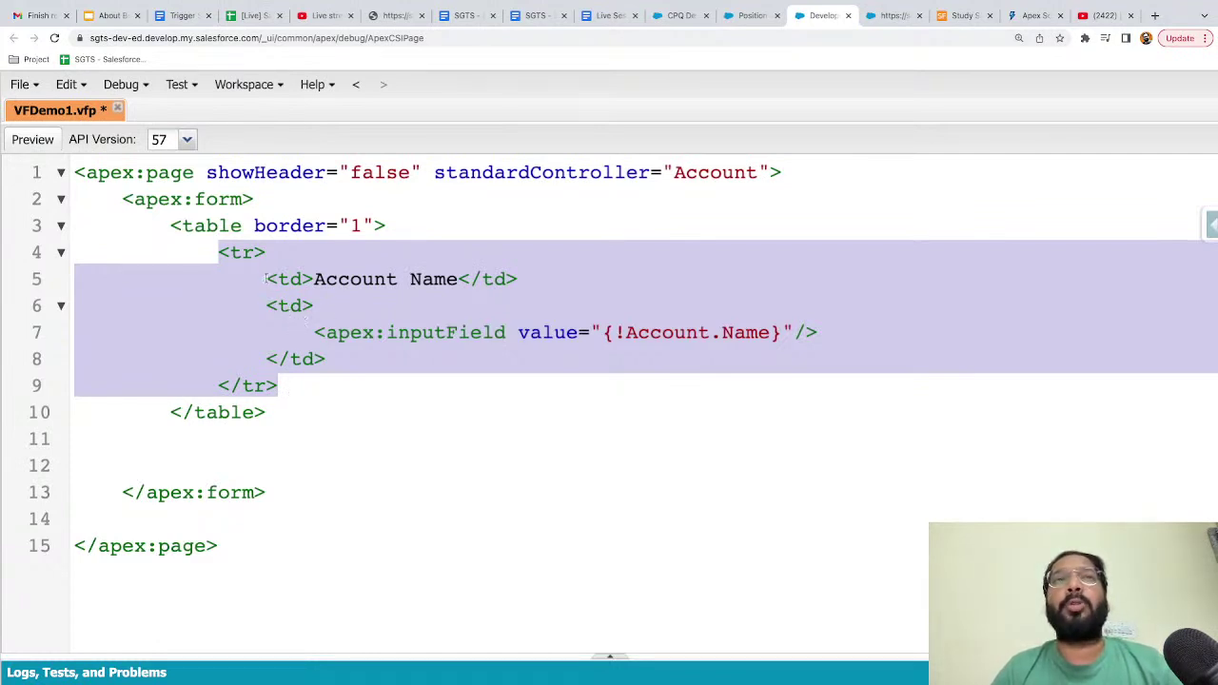
click(340, 282)
click(270, 279)
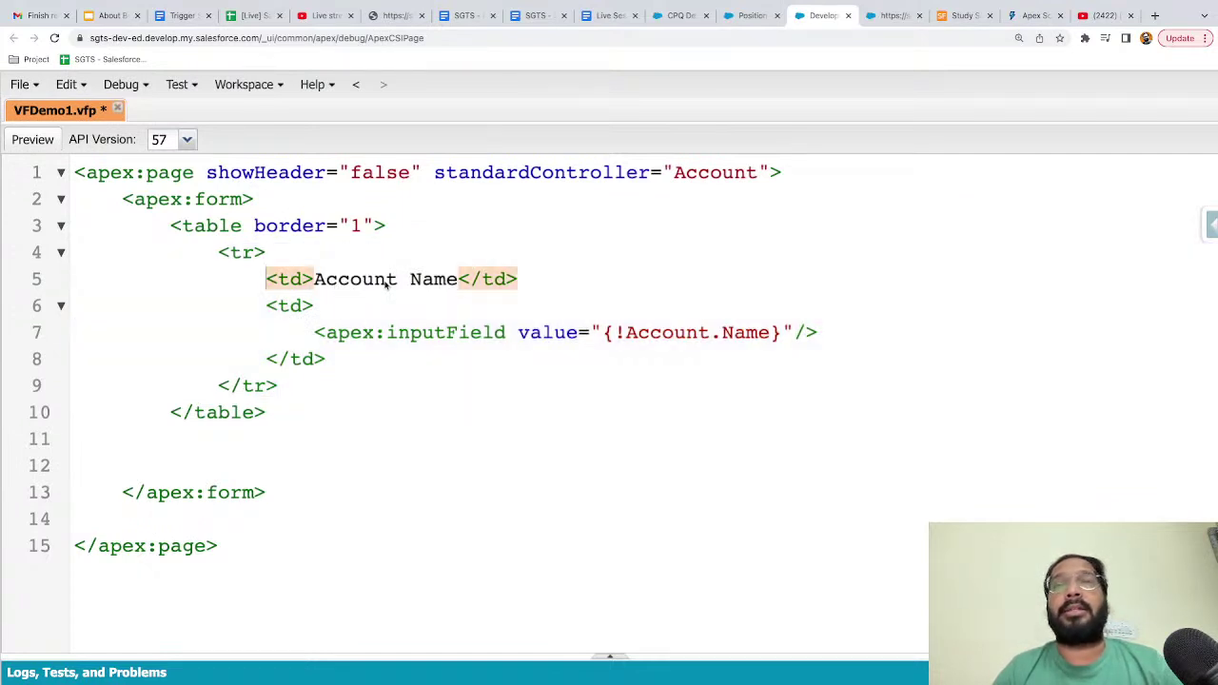
click(282, 307)
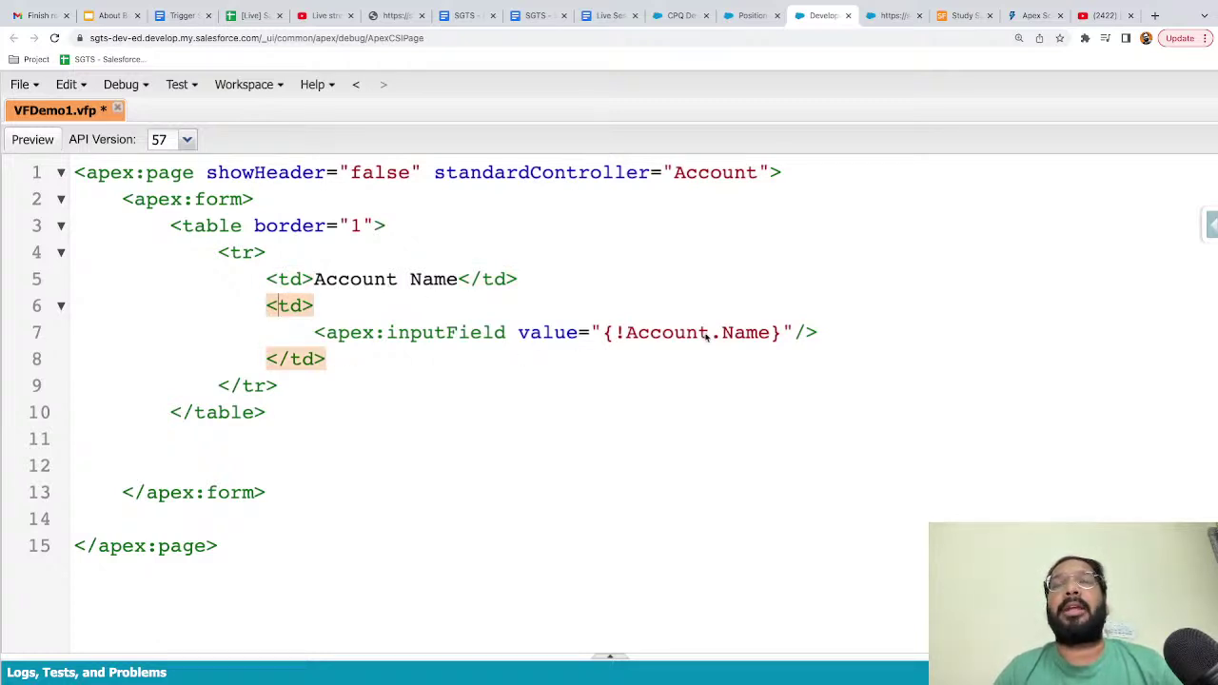
click(676, 338)
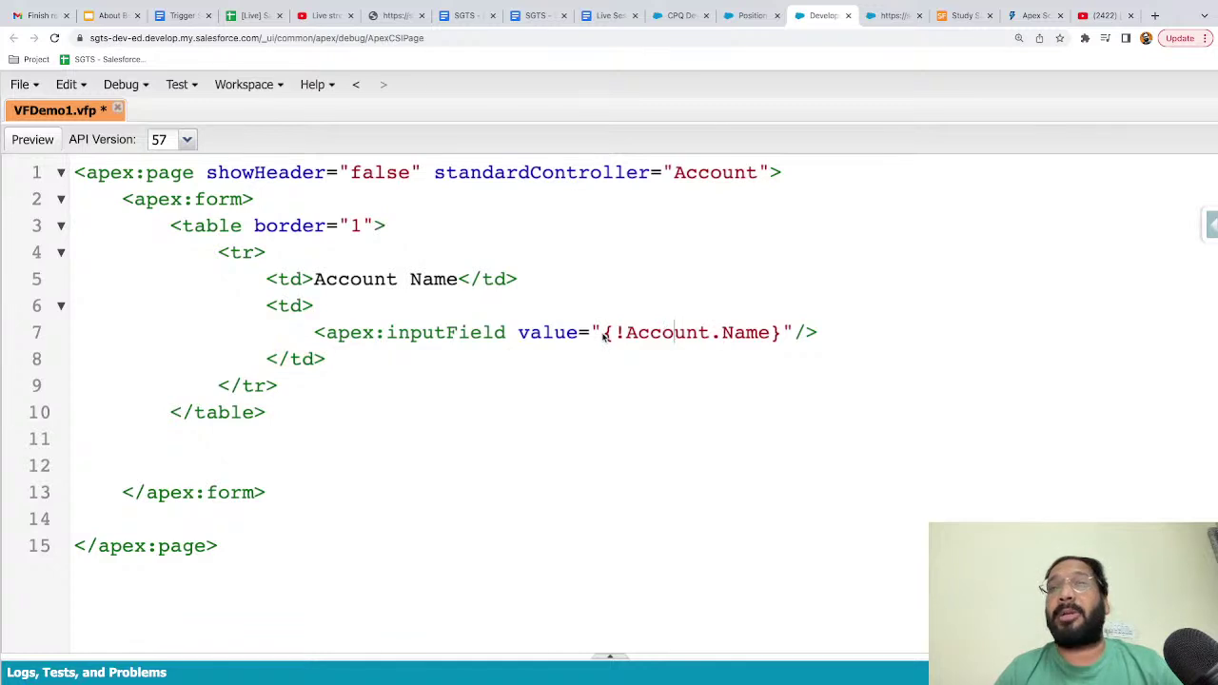
click(720, 174)
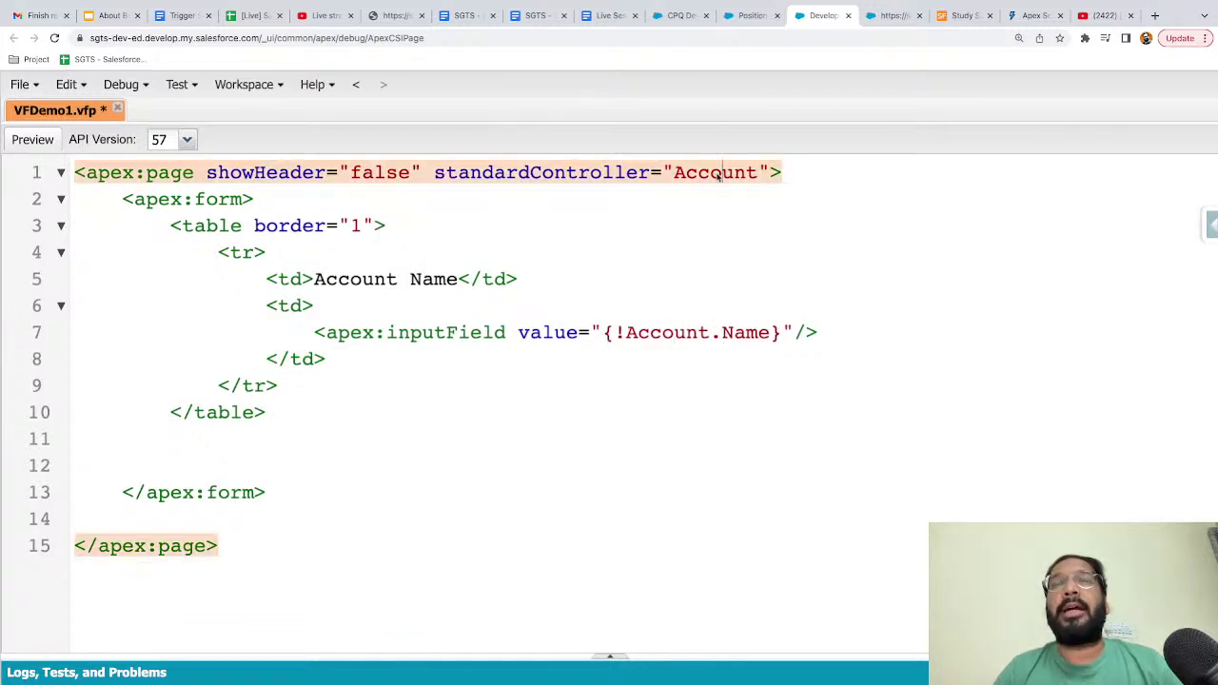
double_click(719, 173)
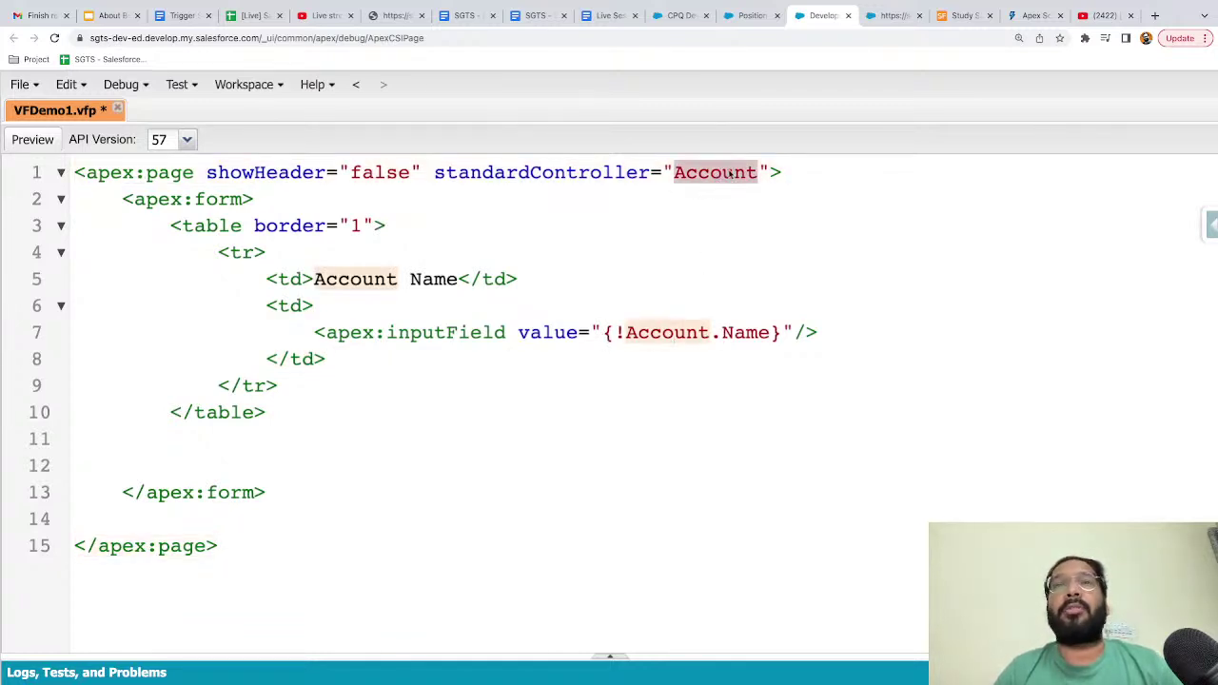
double_click(666, 334)
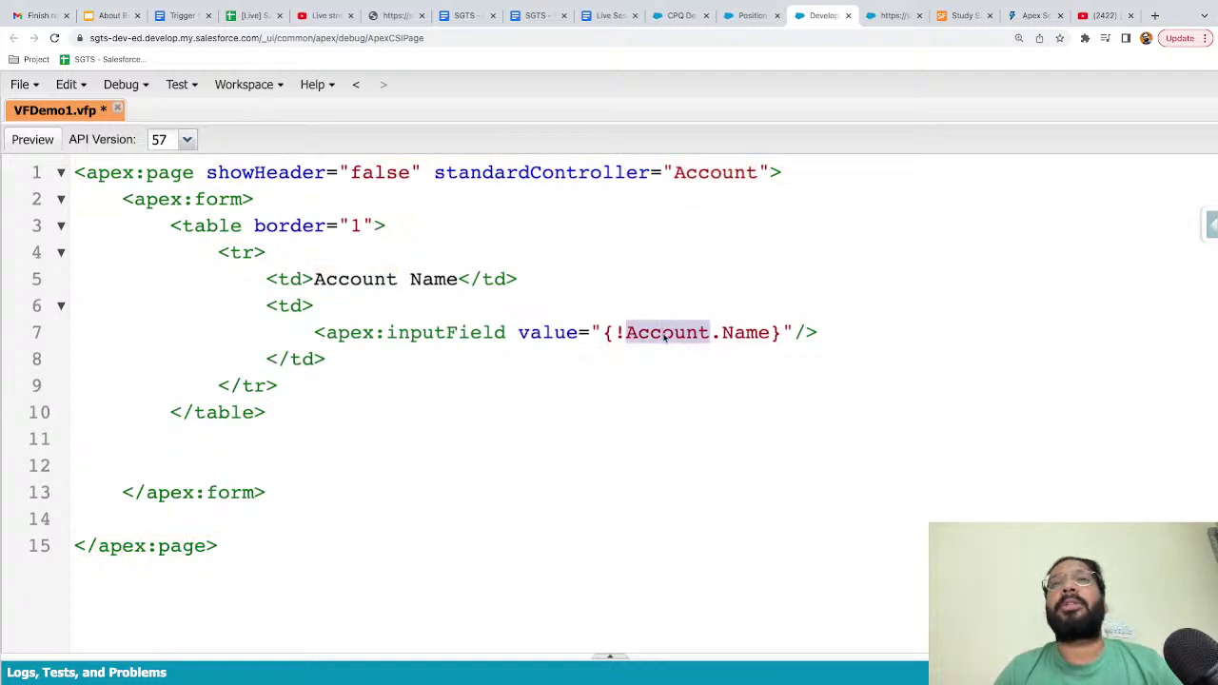
double_click(743, 335)
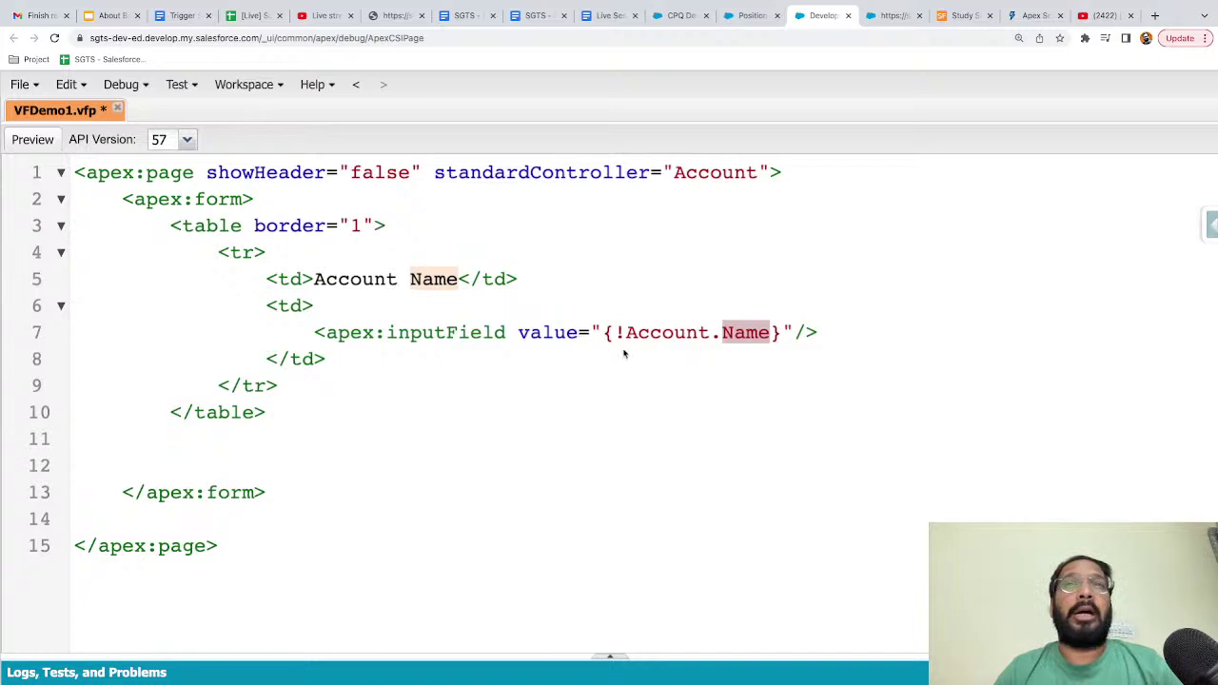
click(433, 333)
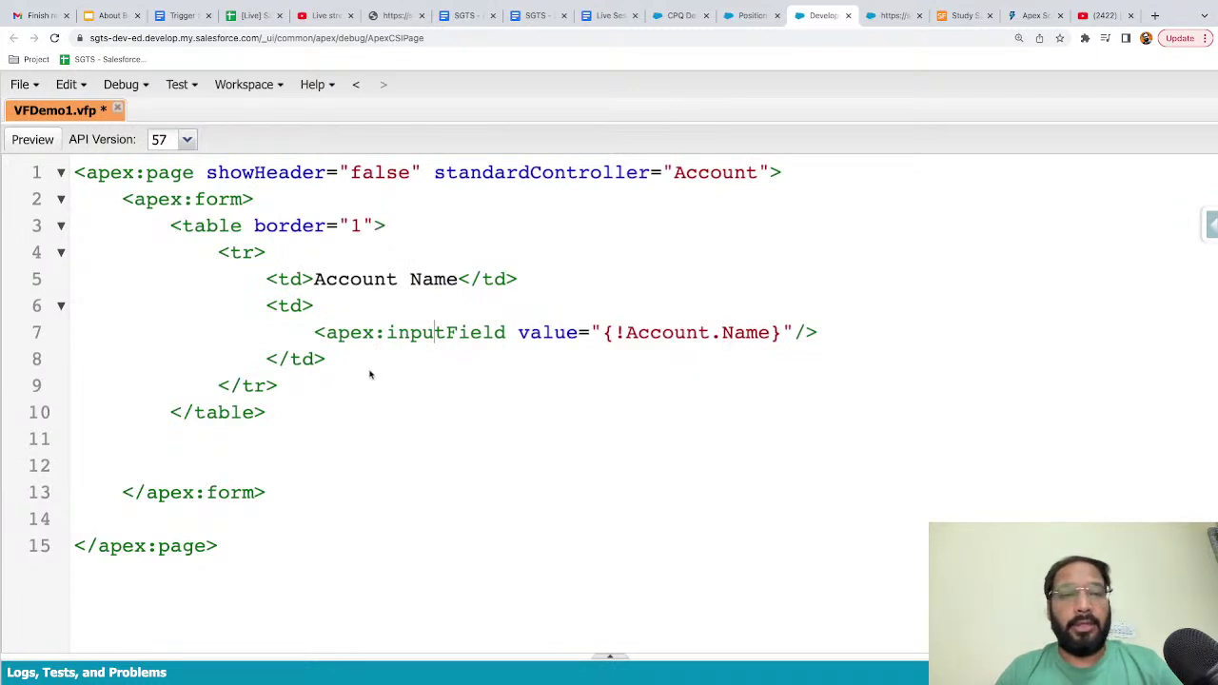
- Add a second tr row below the Account Name row, containing a td with an empty line inside
click(284, 385)
key(Return)
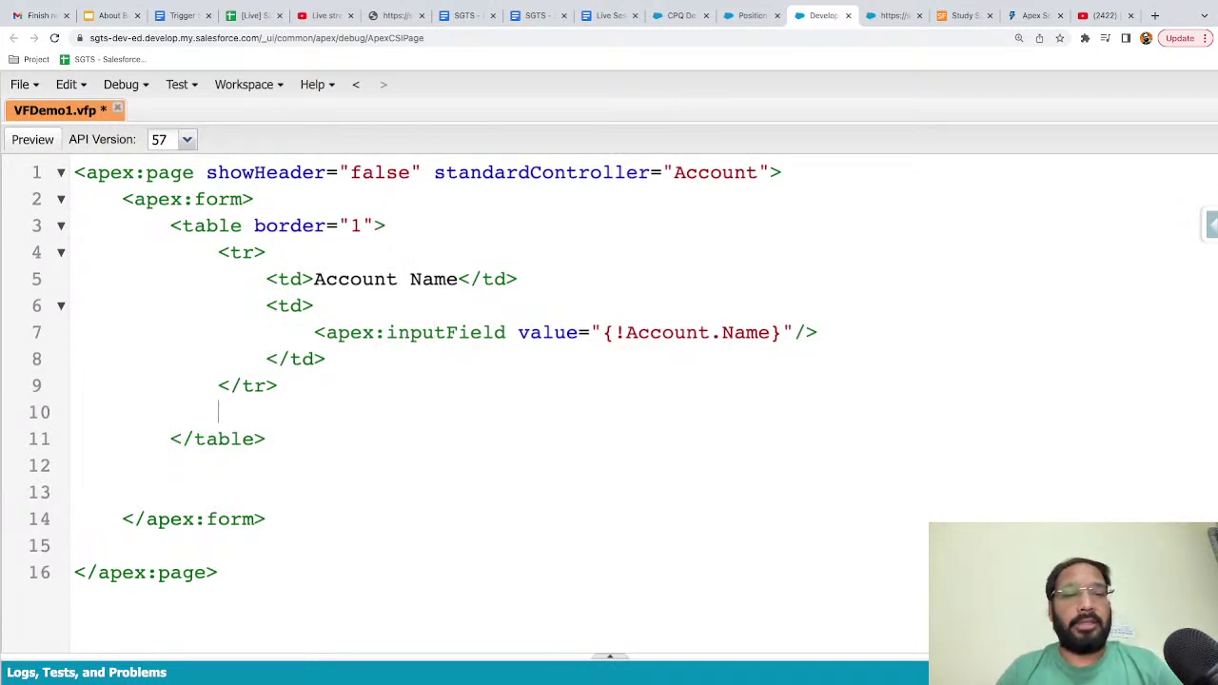
text(<tr></tr>)
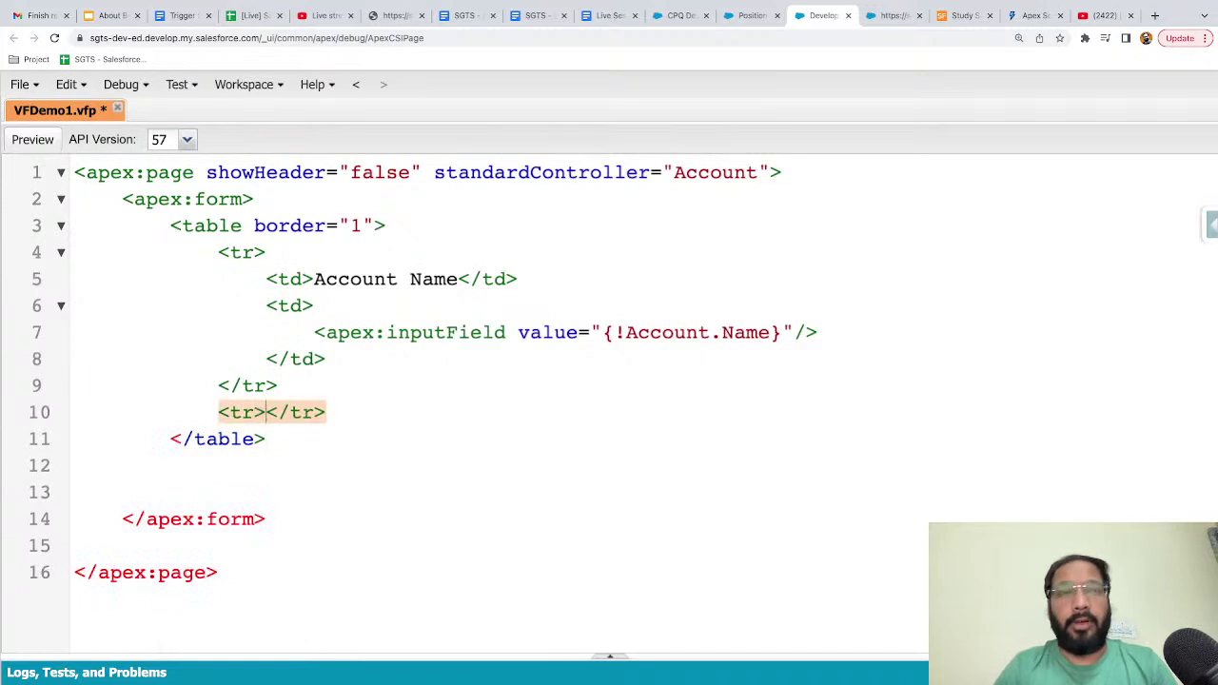
key(Return)
key(Return)
click(218, 465)
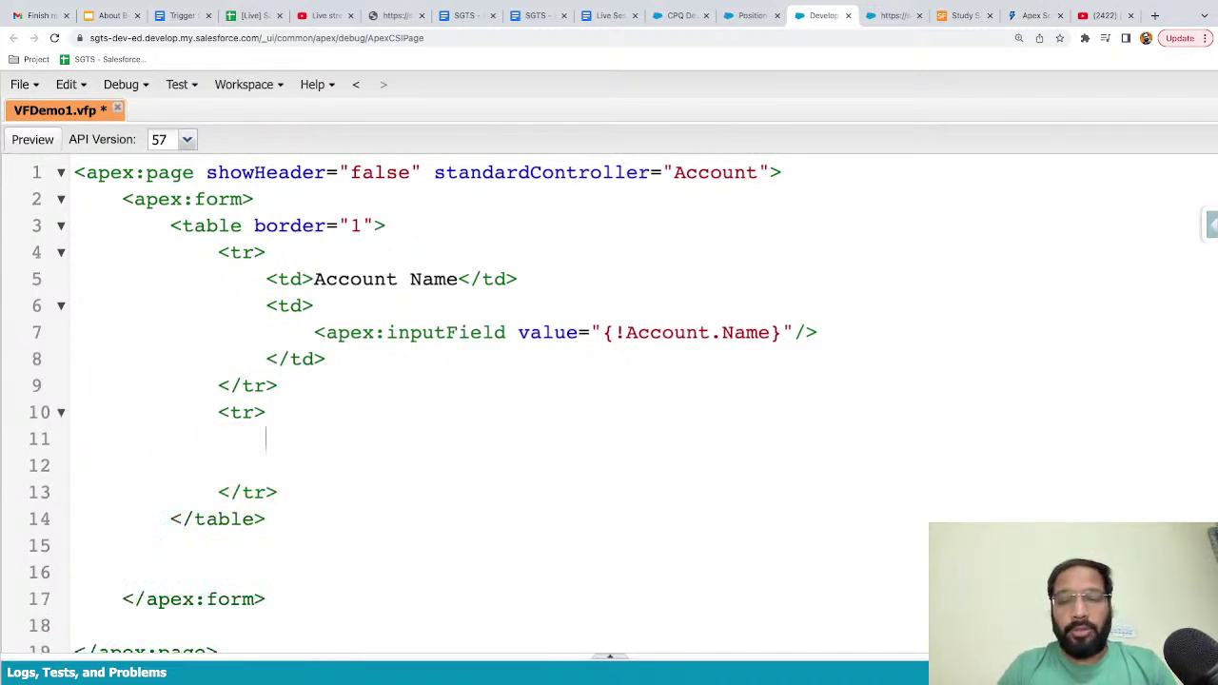
text(<td></td>)
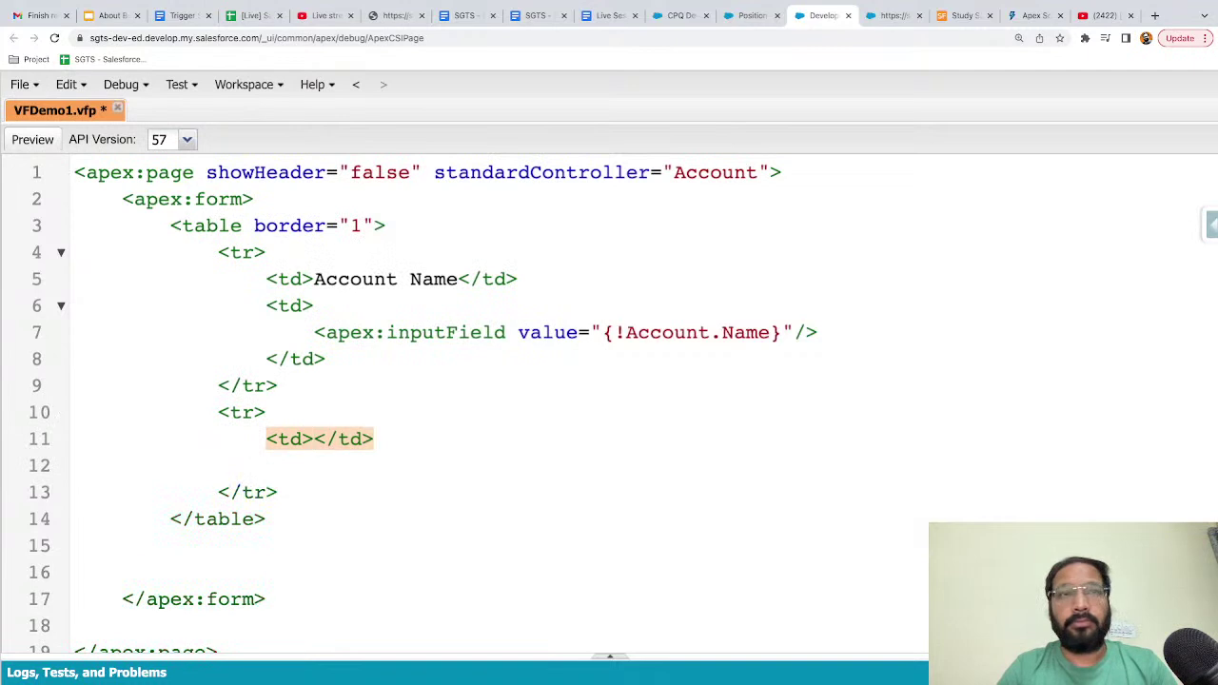
key(Return)
key(Return)
key(Up)
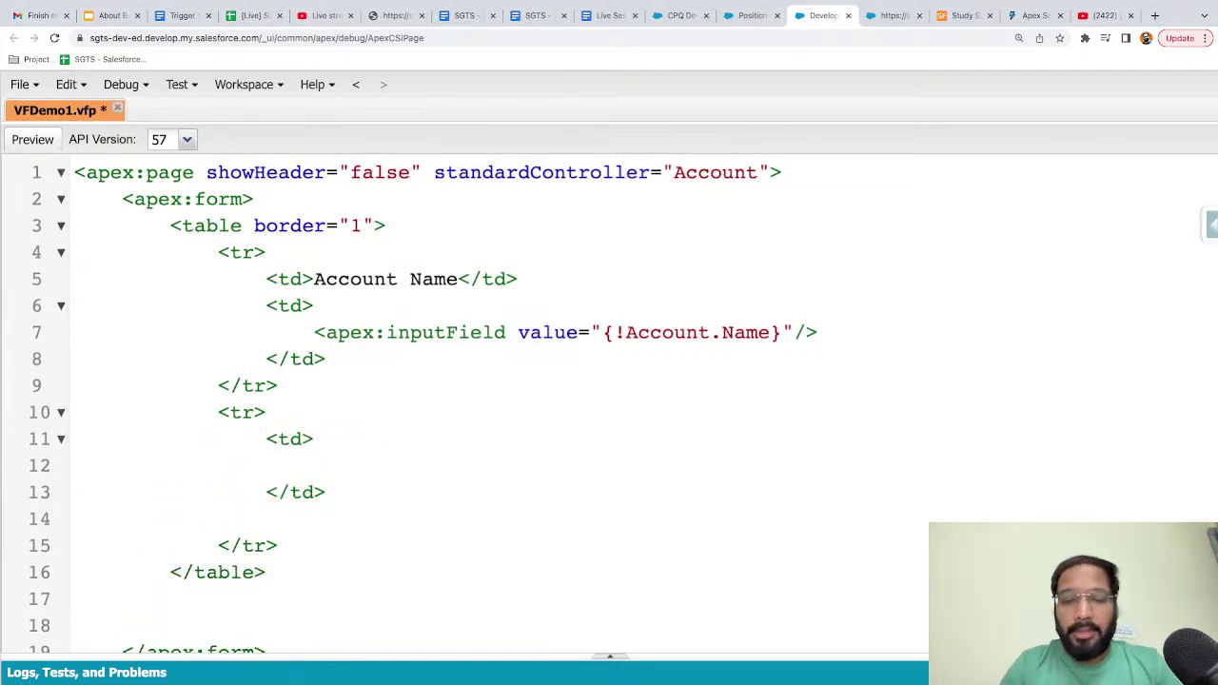
- Insert an apex:commandButton with value="Save" in the second row's td
text(<apex:c)
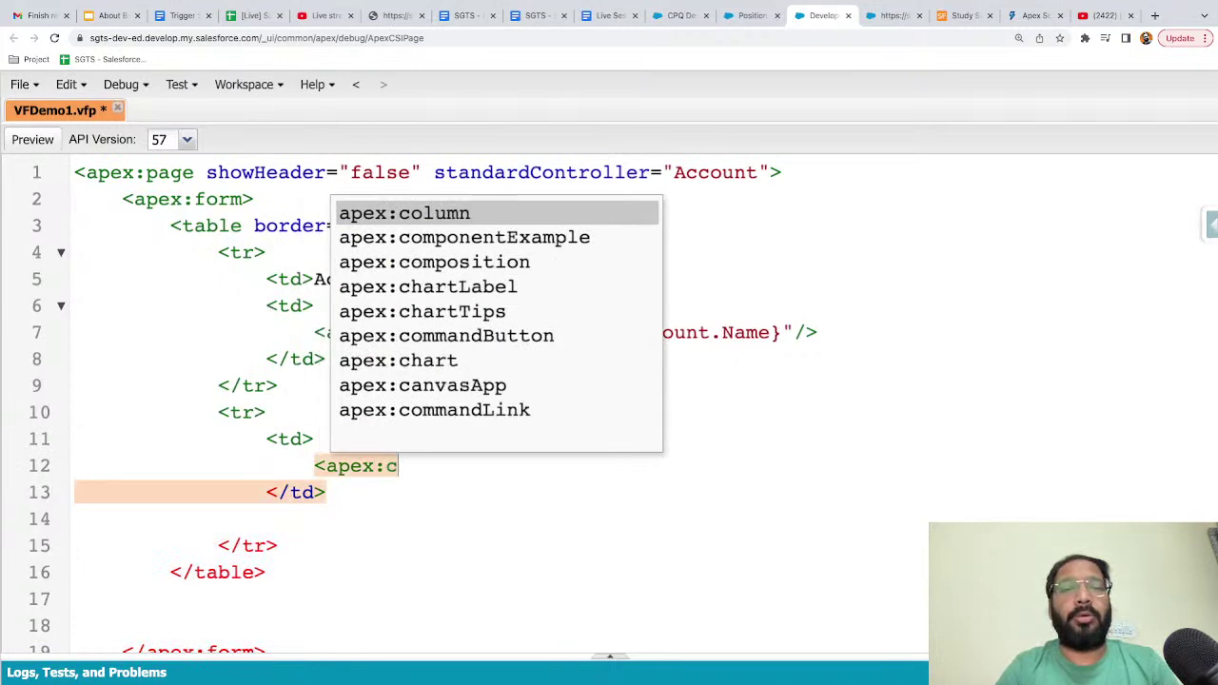
text(omm)
key(Return)
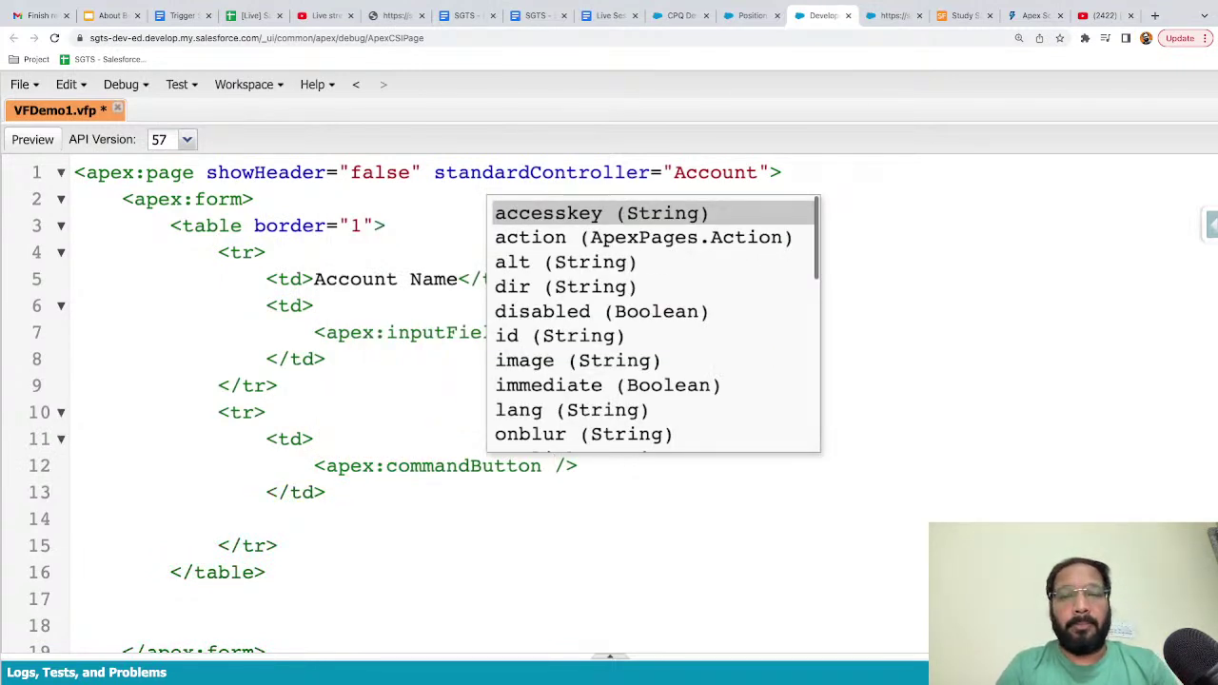
text(value=)
text(")
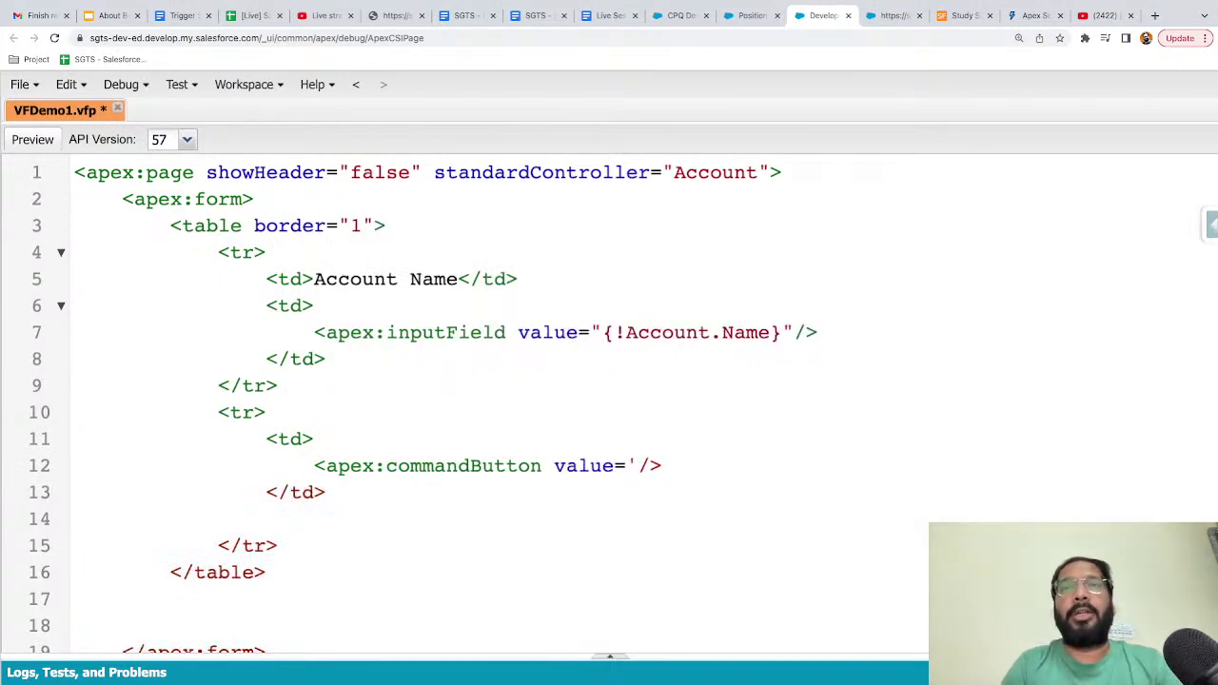
key(BackSpace)
text("Save" a)
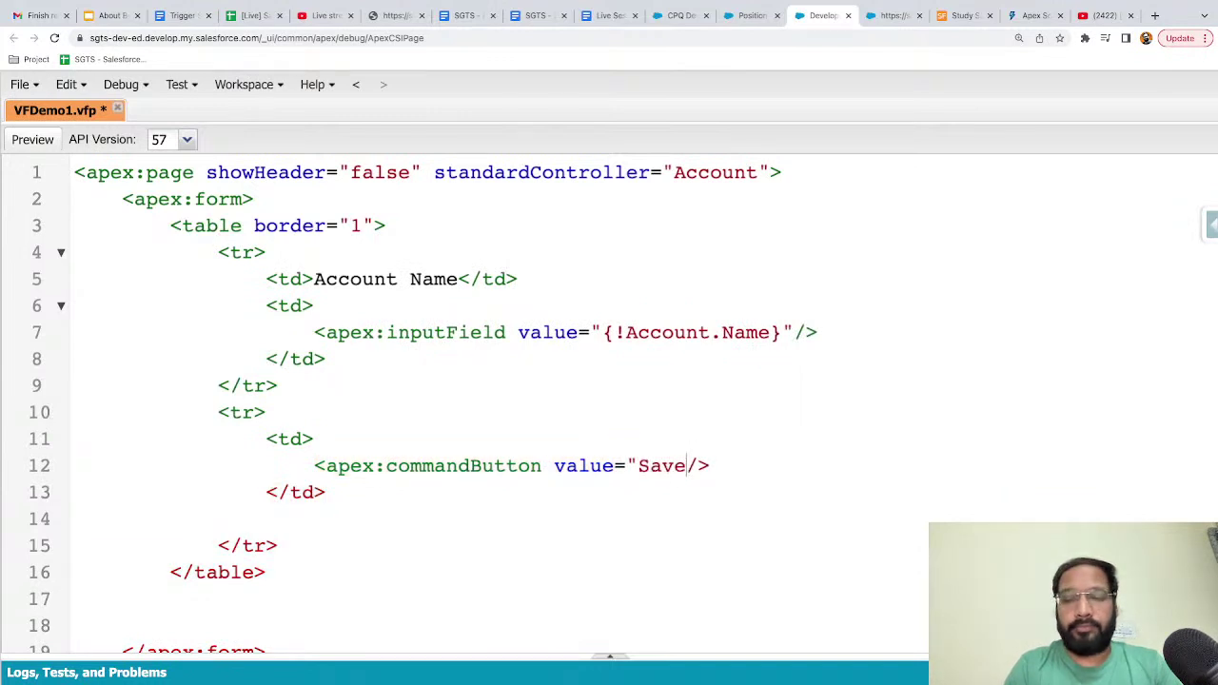
- Set the Save button's action to "{!save}" and remove the surplus closing tag text after it
text(ction="{!)
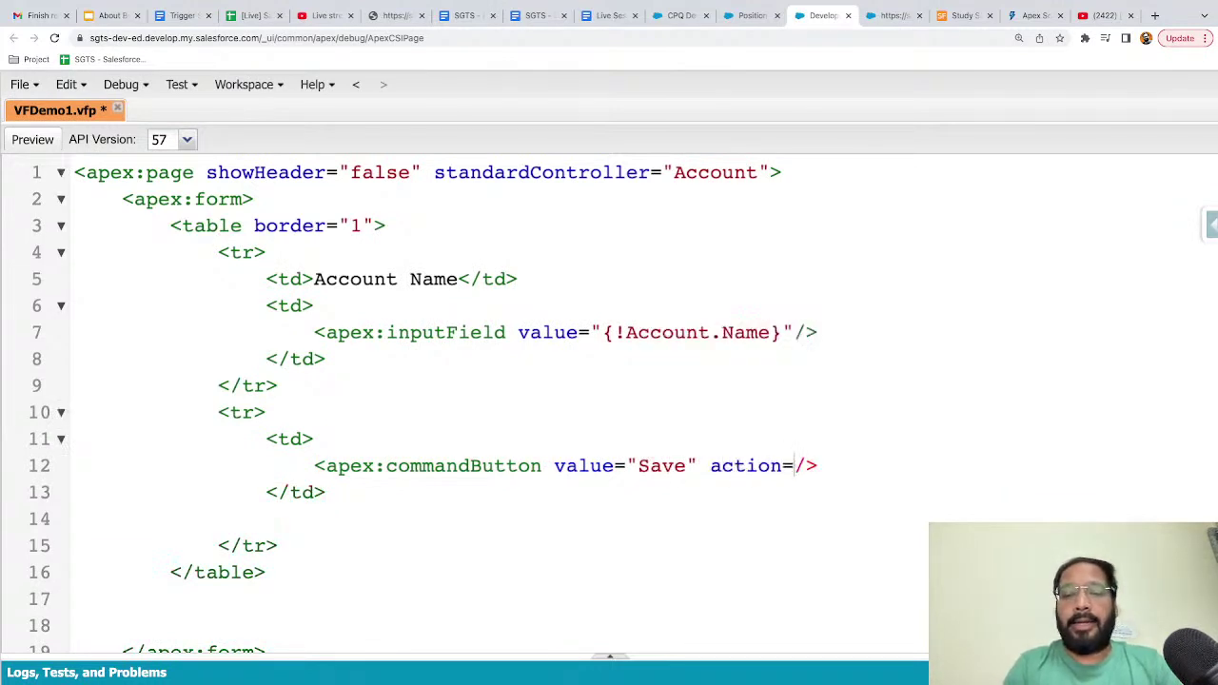
text(save)
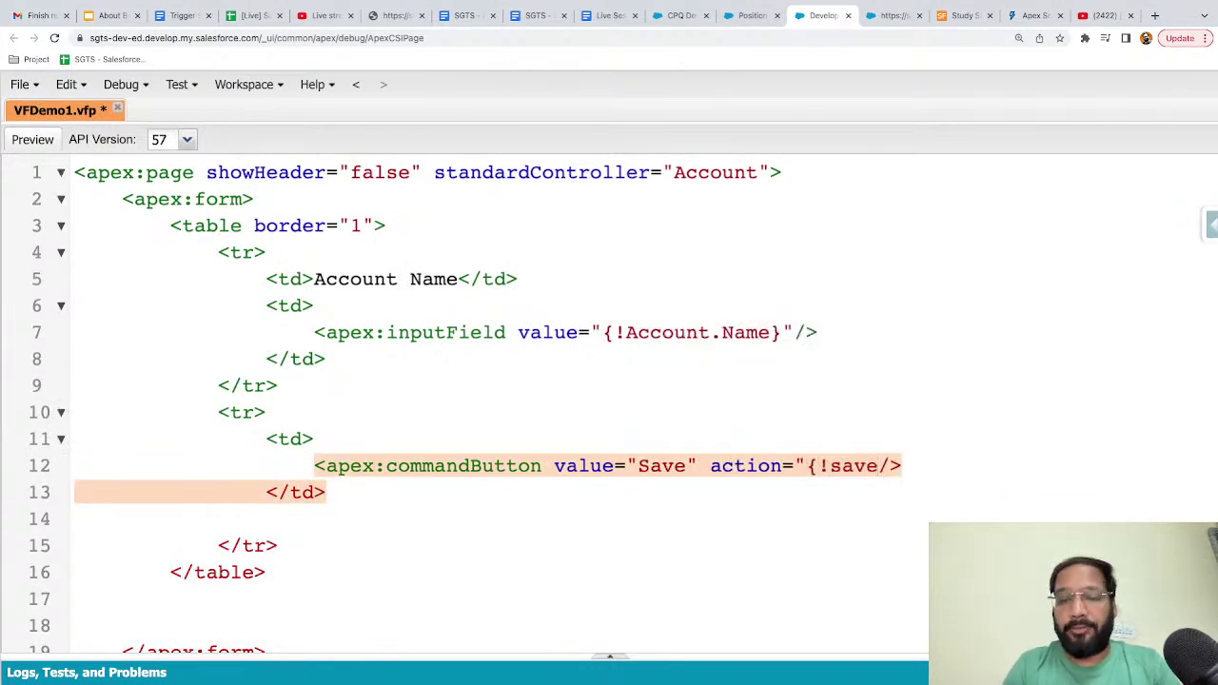
text(}"/>)
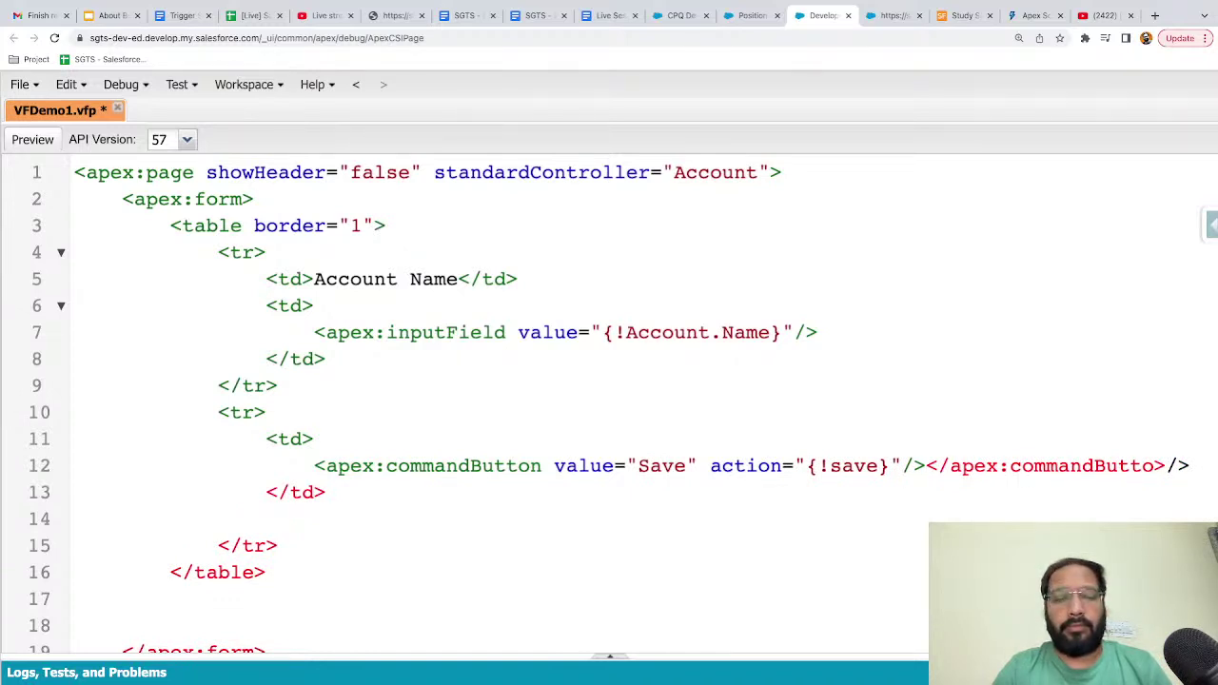
key(shift+End)
key(Delete)
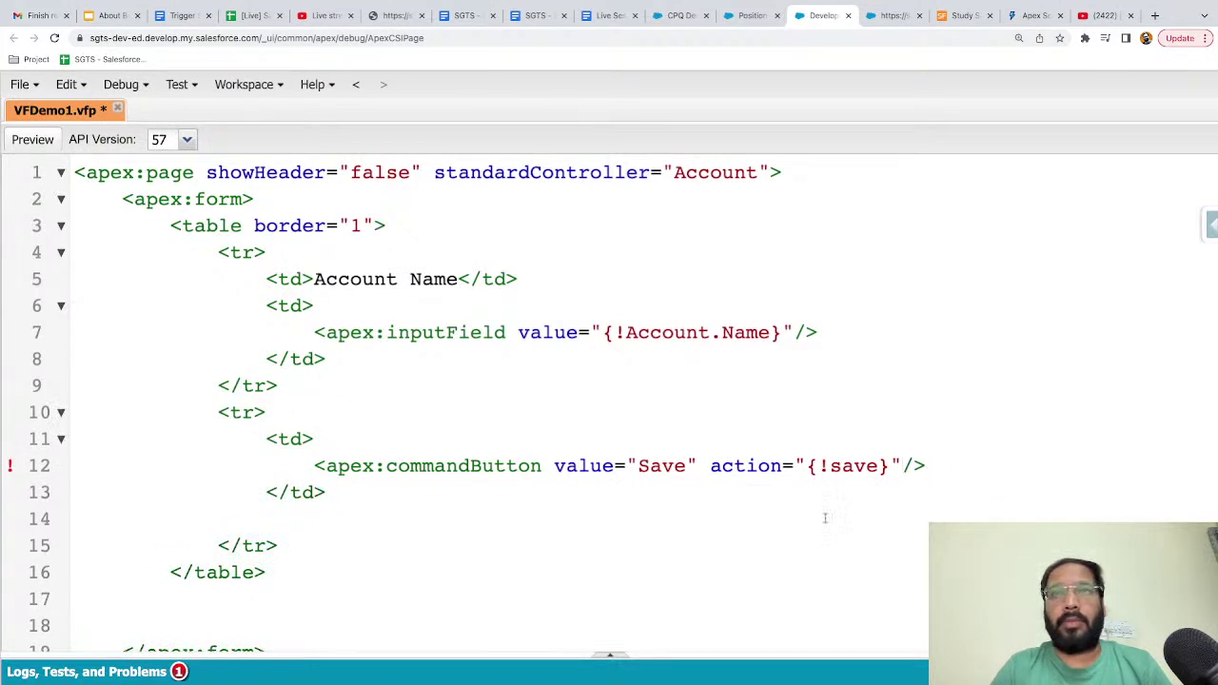
- Duplicate the td containing the Save commandButton directly below itself in the second row
drag(267, 439, 337, 485)
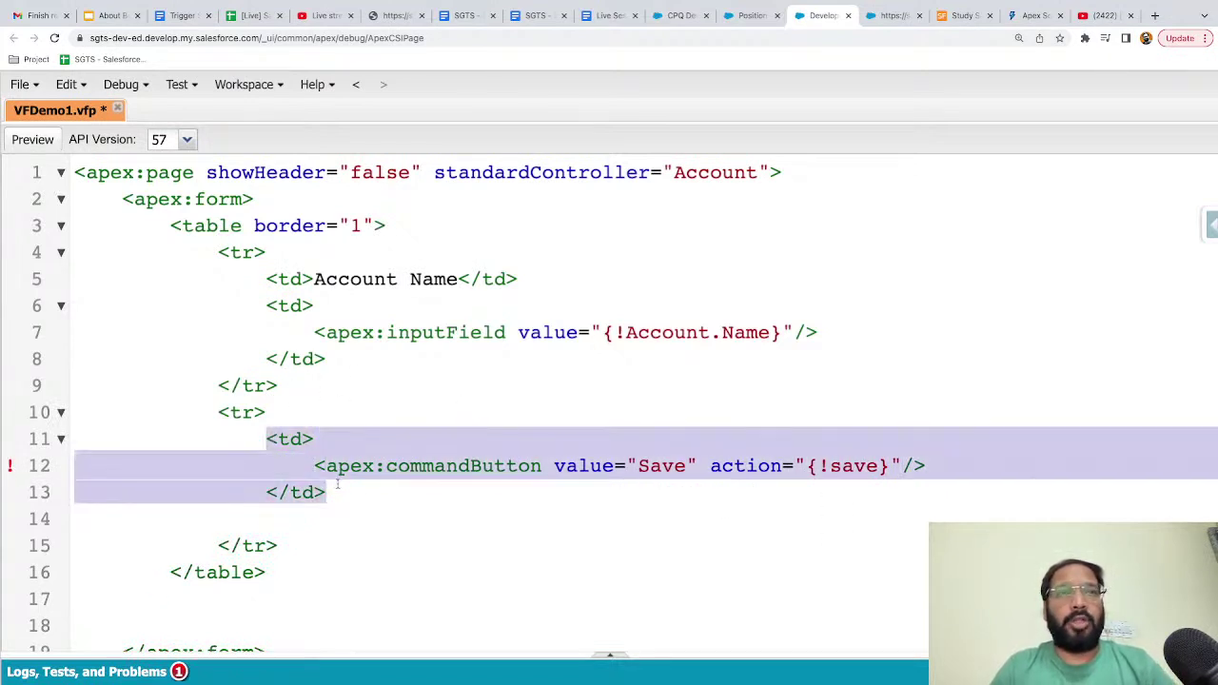
key(ctrl+c)
click(337, 485)
key(Return)
key(ctrl+v)
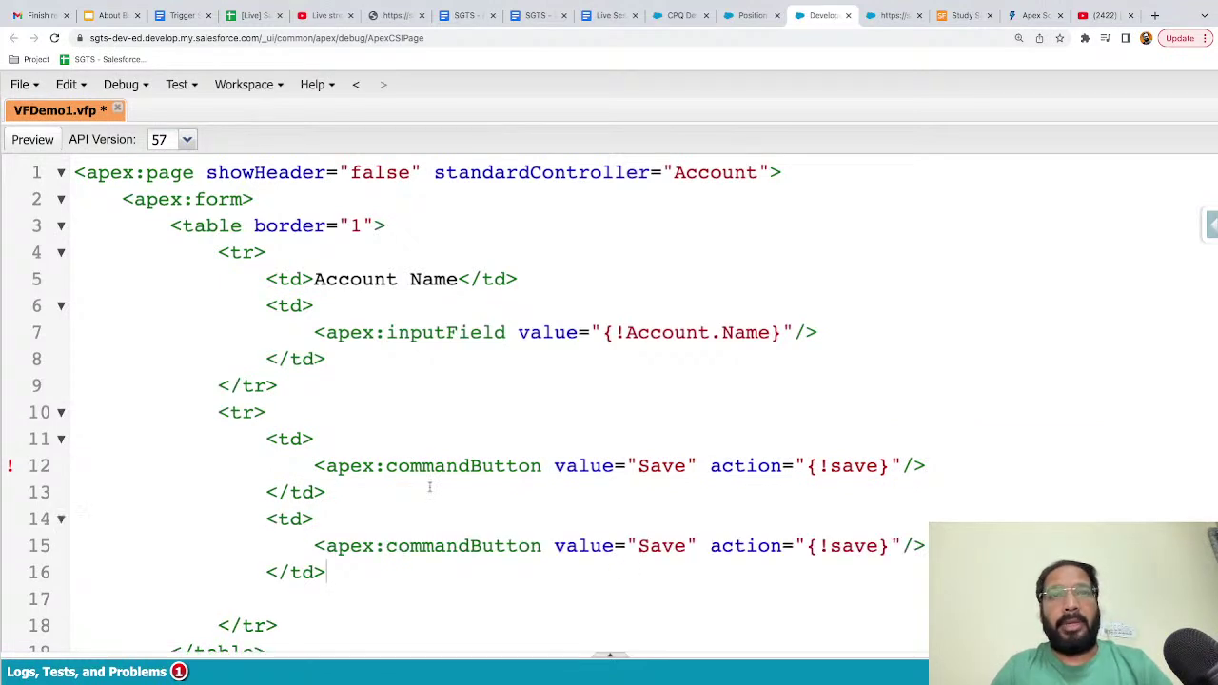
- Change the second commandButton's value to "Cancel" and its action to "{!cancel}"
scroll(531, 542, down, 2)
scroll(531, 543, down, 2)
click(649, 317)
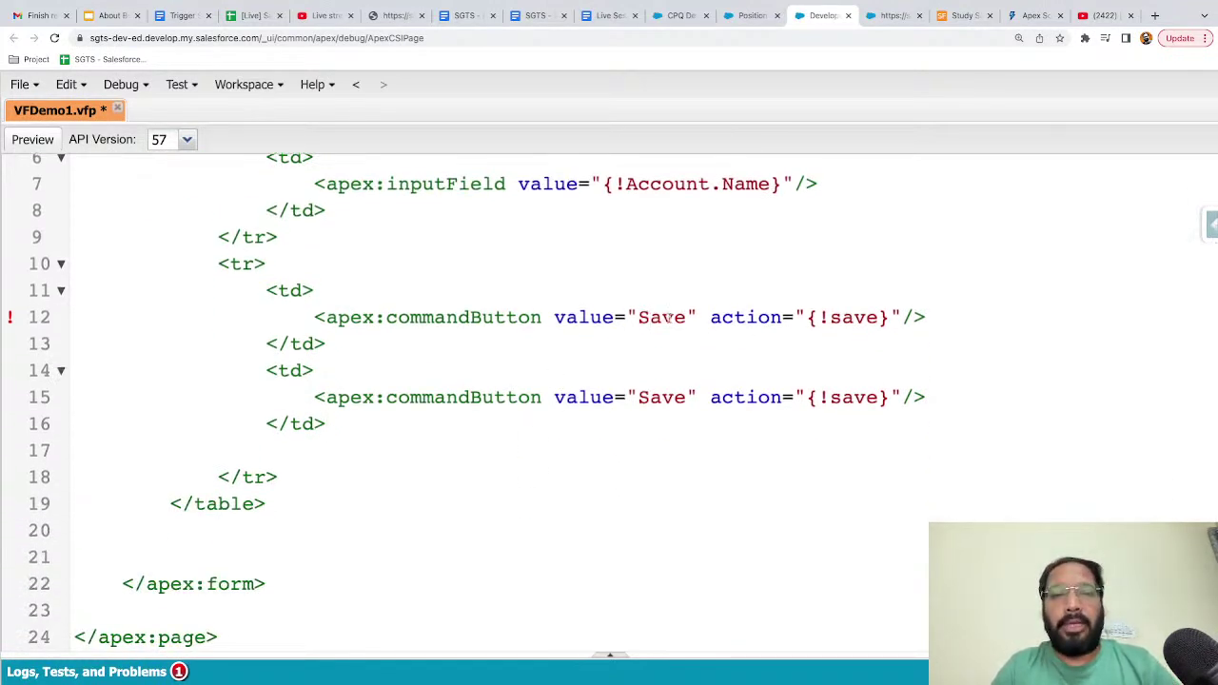
double_click(666, 398)
text(Cancel)
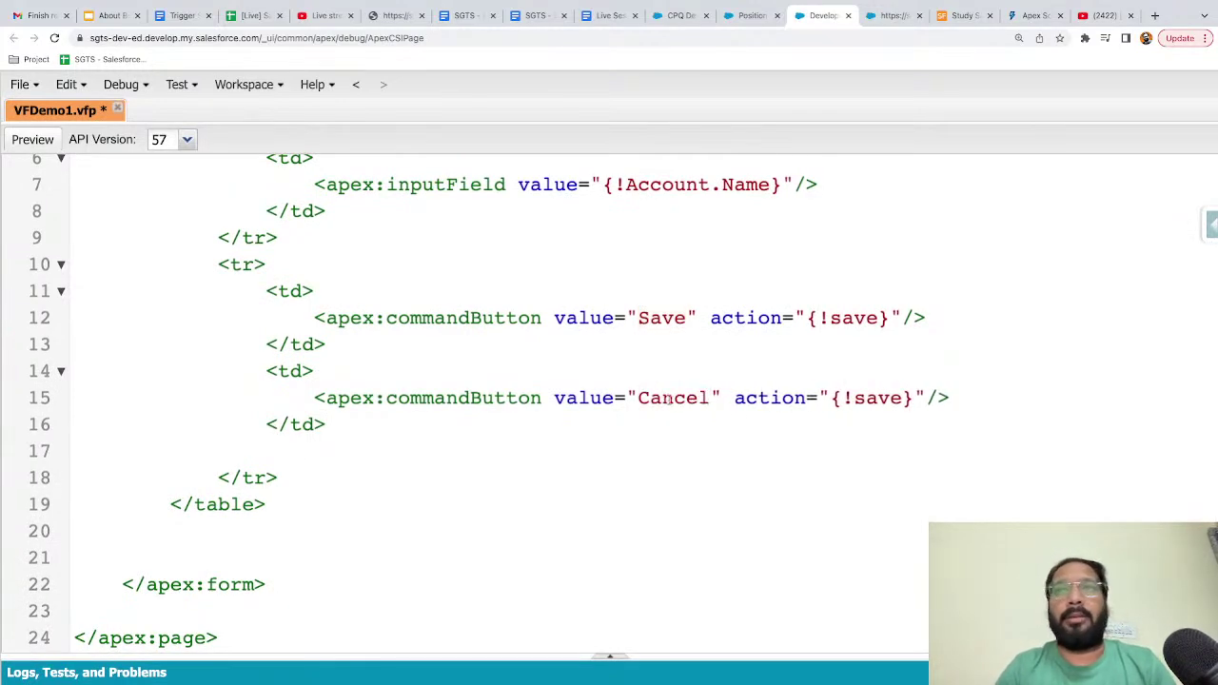
double_click(861, 397)
text(cancel)
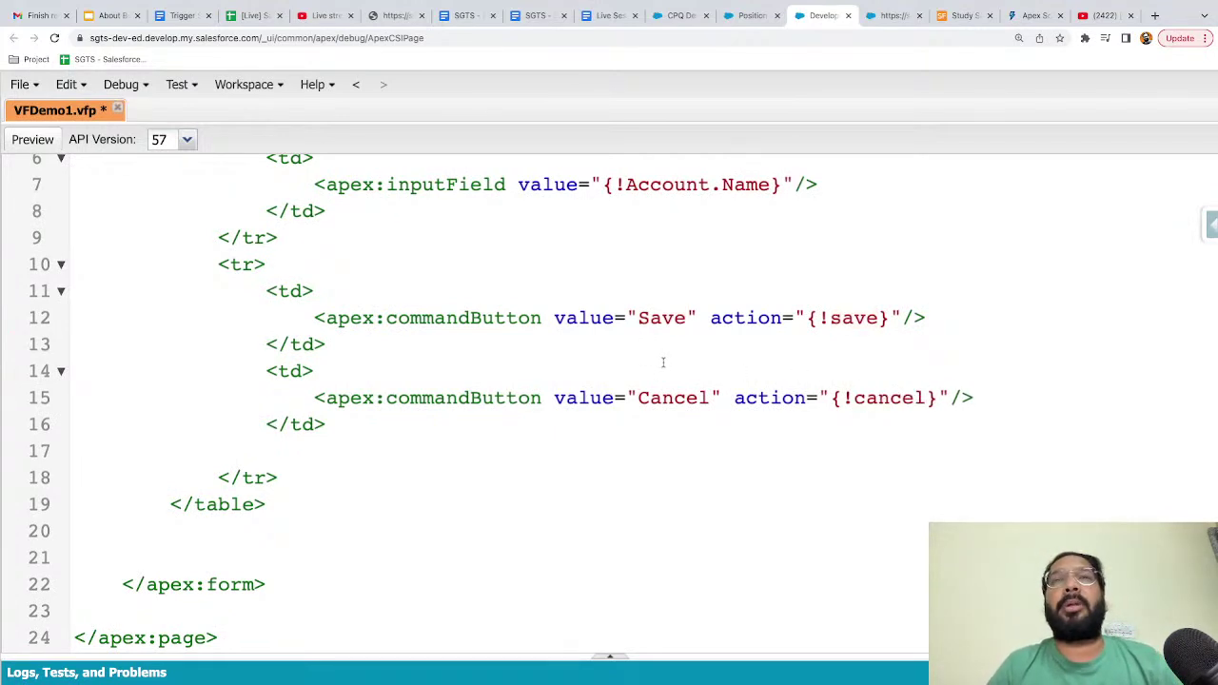
- Review the Save and Cancel button markup and save the VFDemo1 page
scroll(484, 314, up, 3)
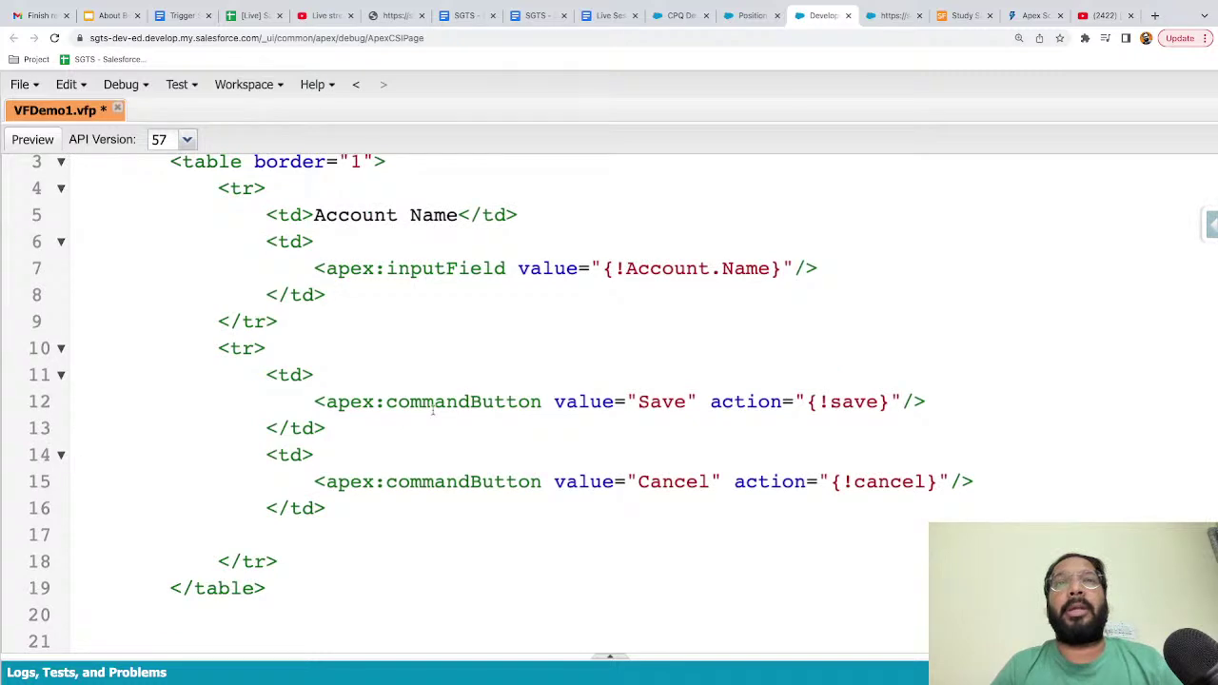
scroll(482, 406, down, 2)
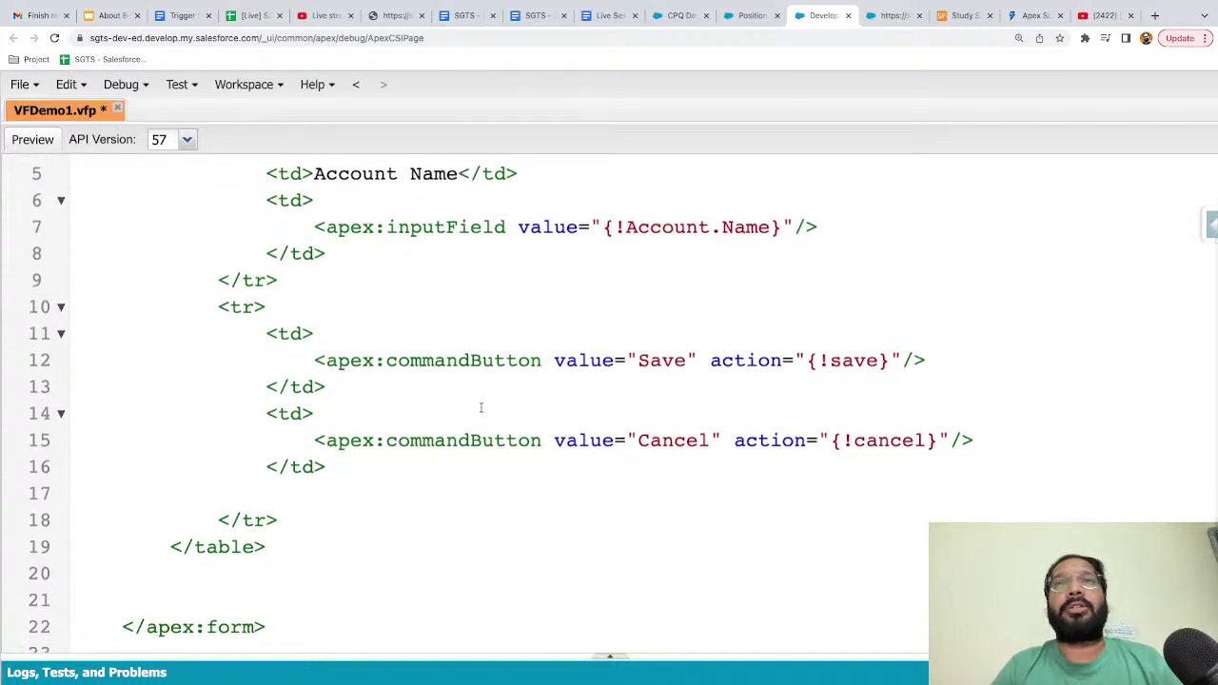
scroll(482, 406, up, 1)
scroll(606, 412, up, 3)
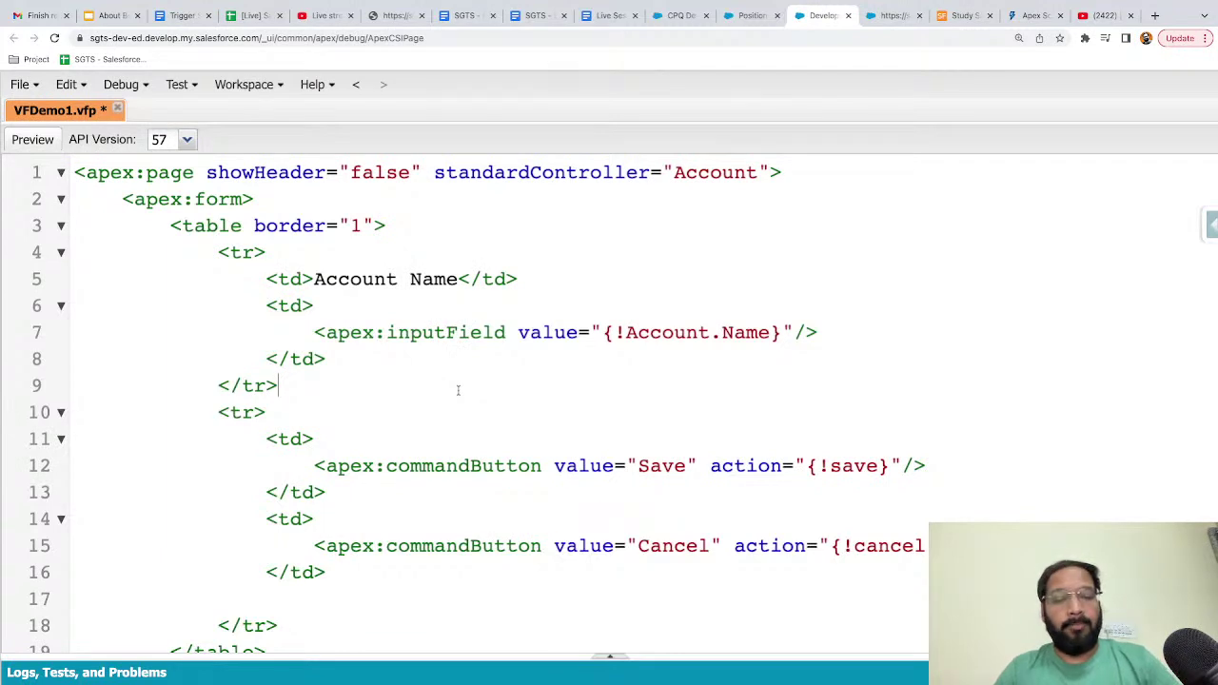
key(ctrl+s)
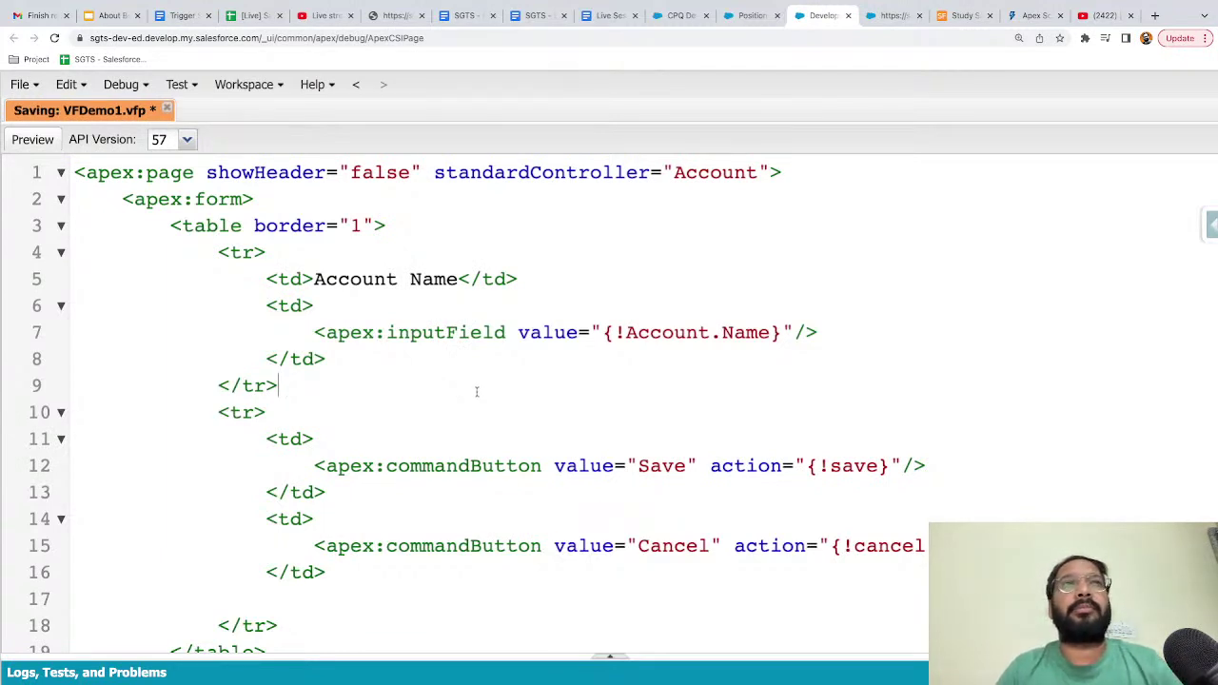
- Check the rendered VFDemo1 form in its existing browser preview at an enlarged zoom
click(878, 21)
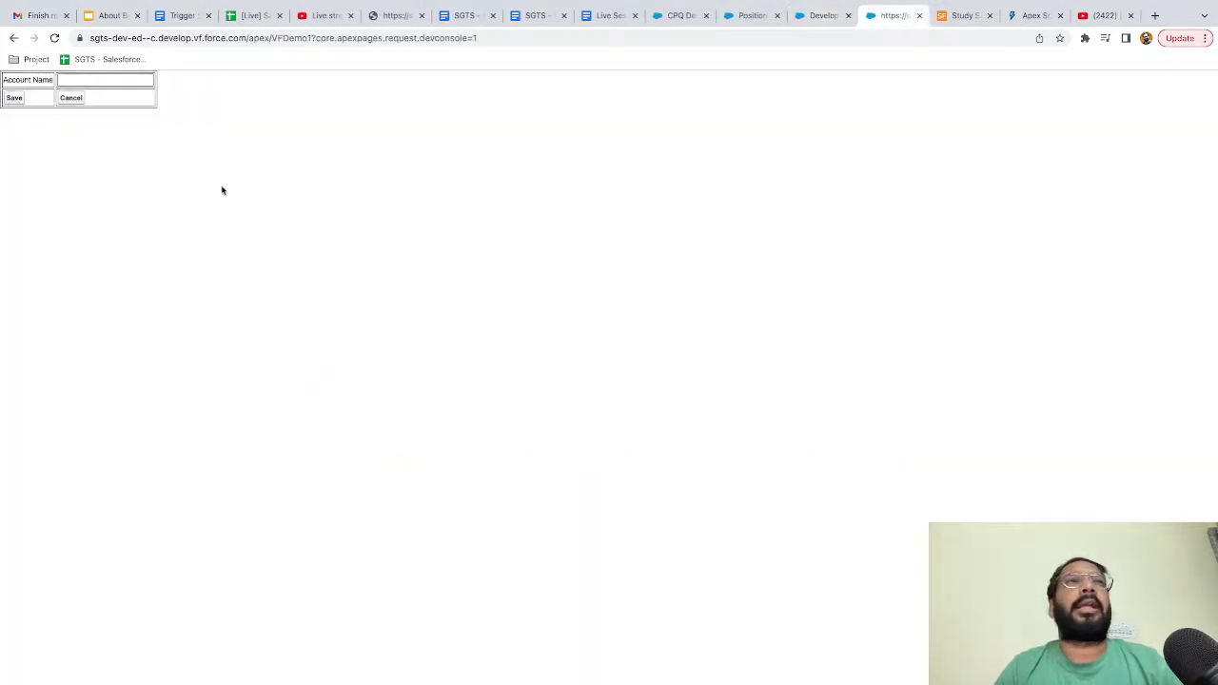
key(ctrl+plus)
key(ctrl+plus)
key(ctrl+plus)
key(ctrl+plus)
key(ctrl+plus)
key(ctrl+plus)
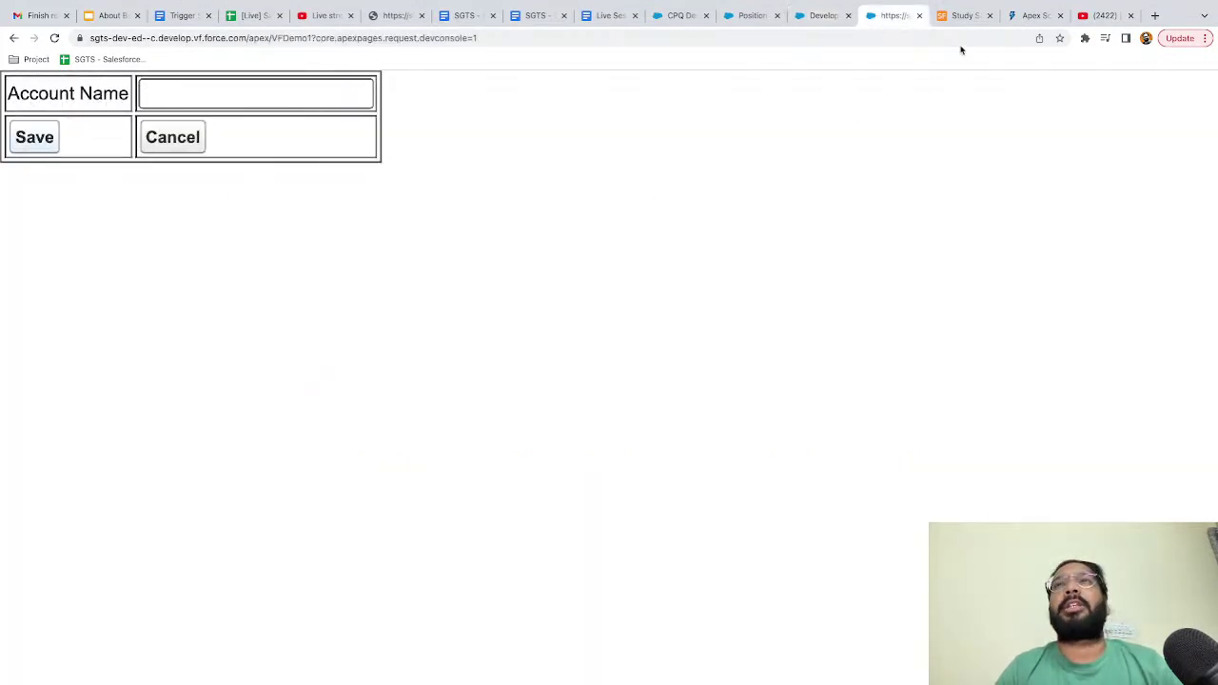
- Close the old page preview and launch a fresh preview of VFDemo1 from the Developer Console
click(920, 16)
click(816, 17)
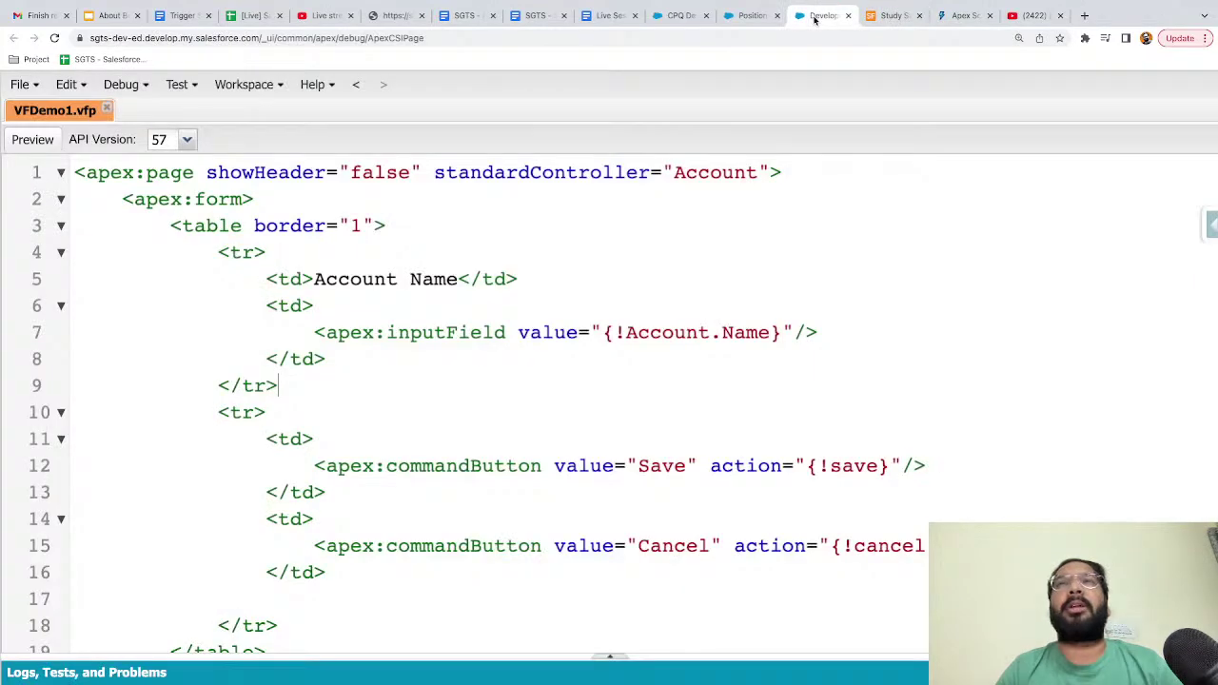
click(46, 146)
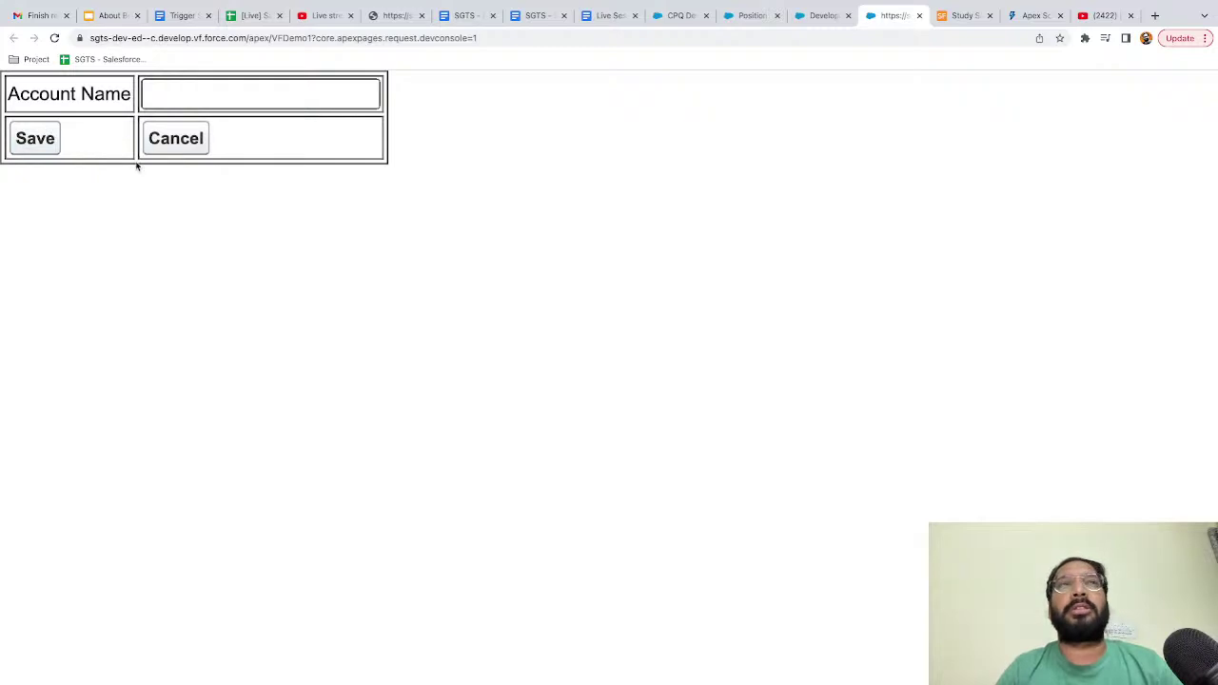
- Compare the two tr blocks in the VFDemo1 code with the corresponding rows of the rendered table
click(804, 17)
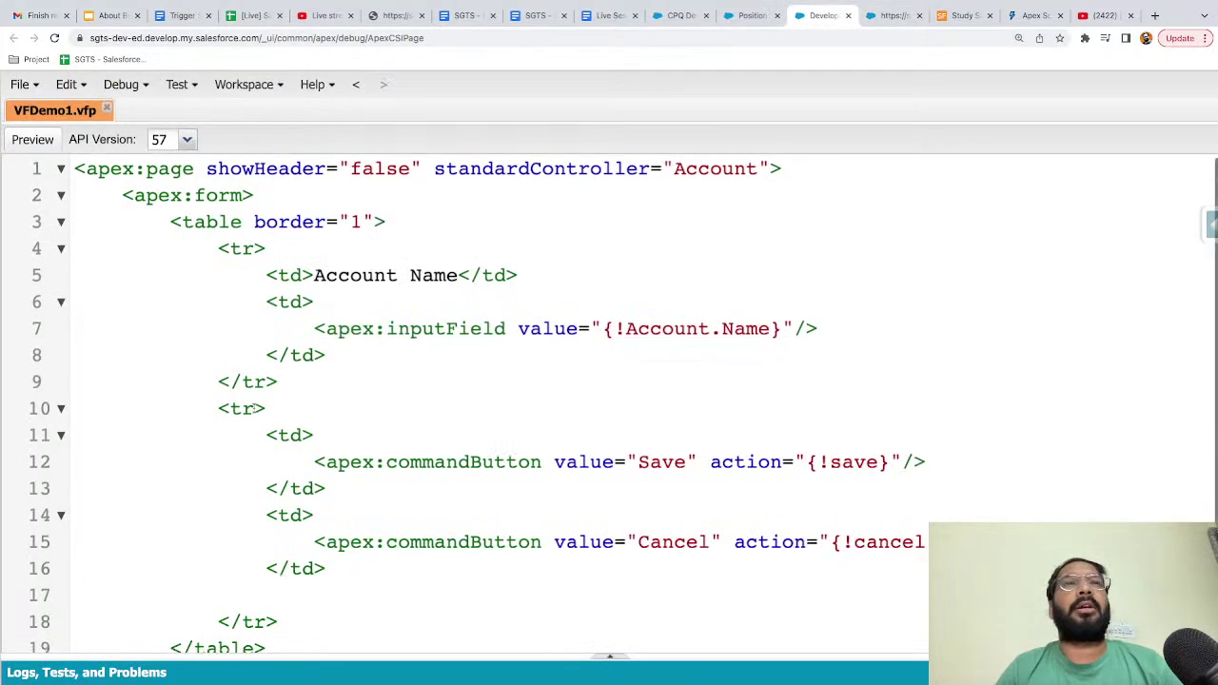
scroll(228, 333, down, 1)
drag(216, 228, 291, 366)
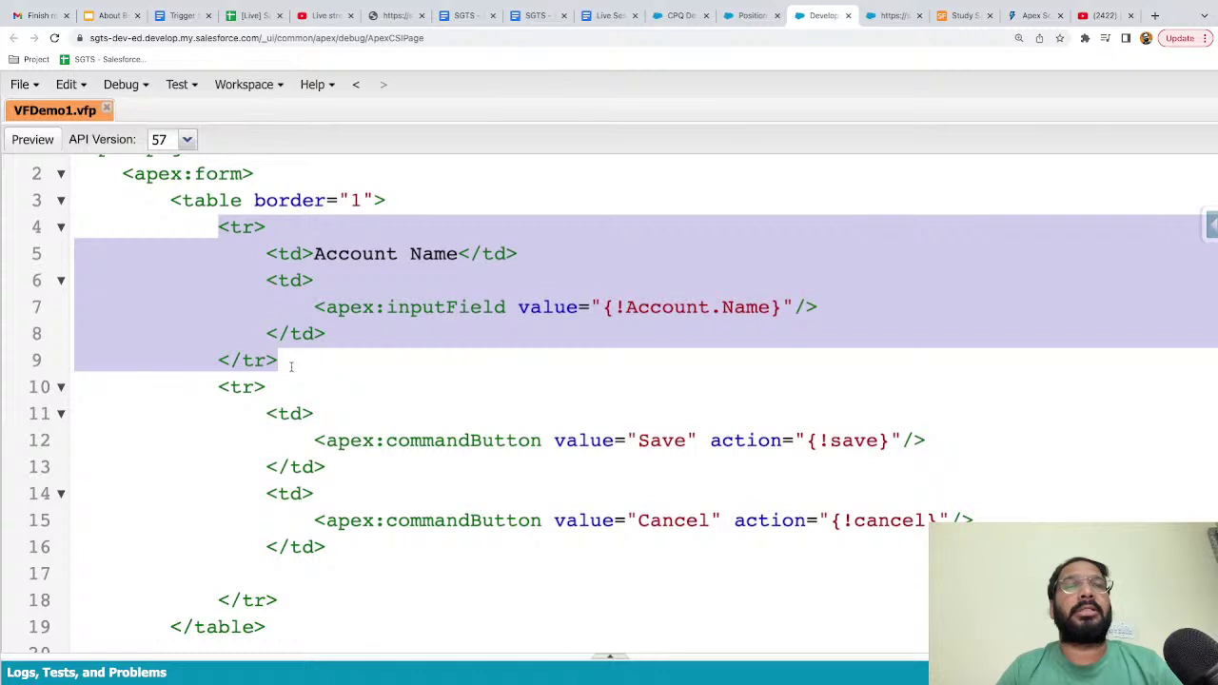
drag(208, 384, 294, 598)
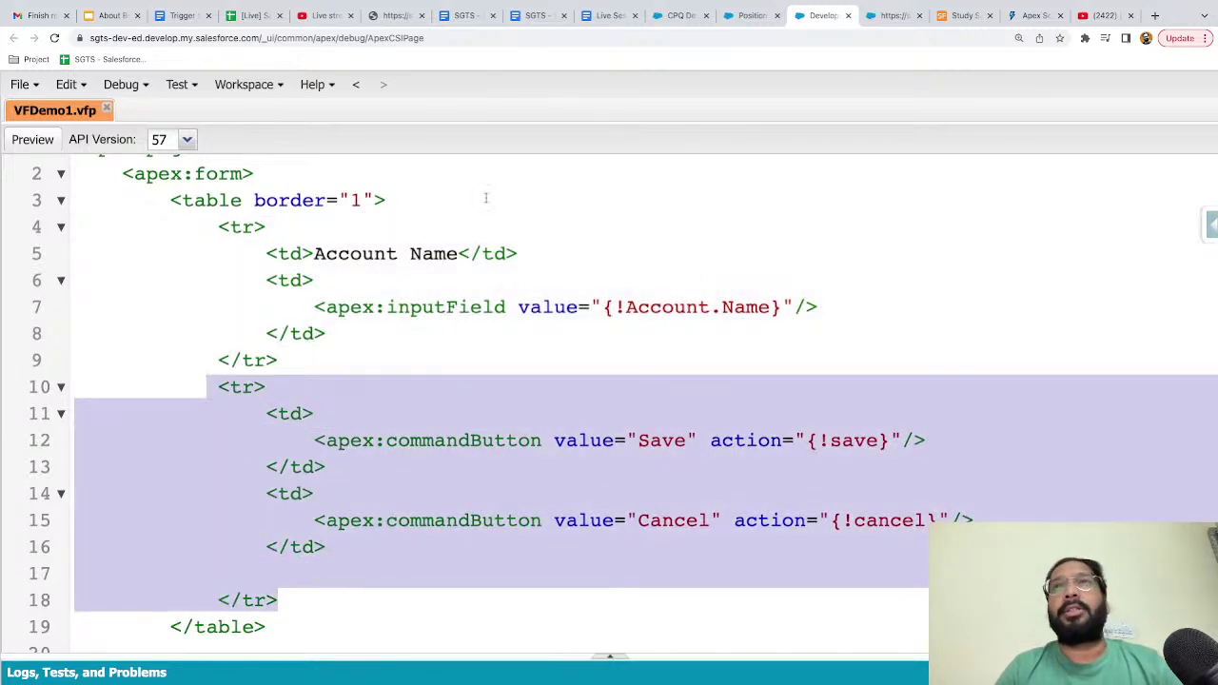
click(883, 16)
click(193, 97)
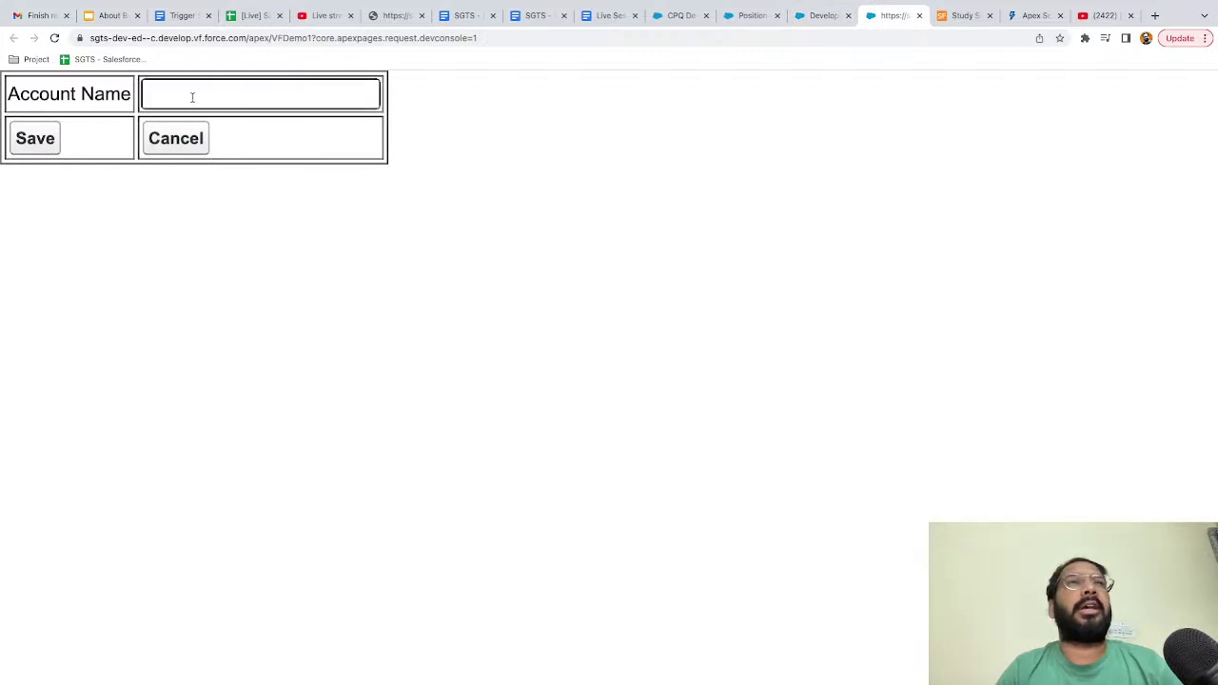
click(103, 114)
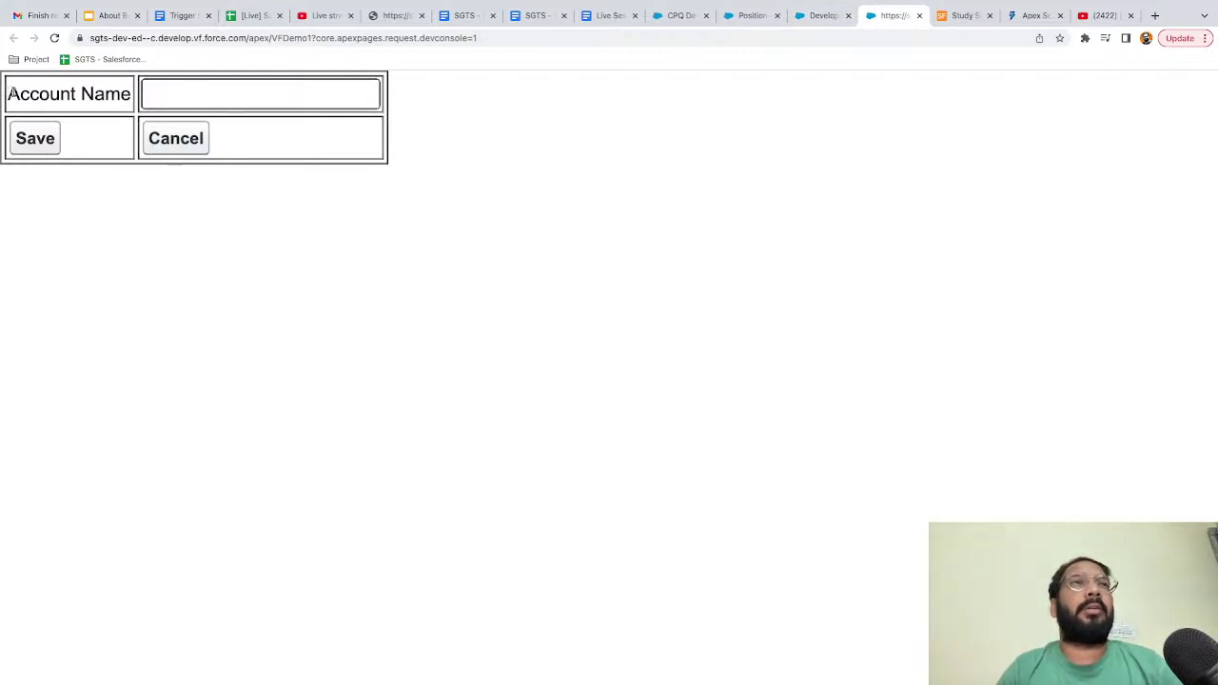
drag(12, 91, 152, 93)
click(169, 93)
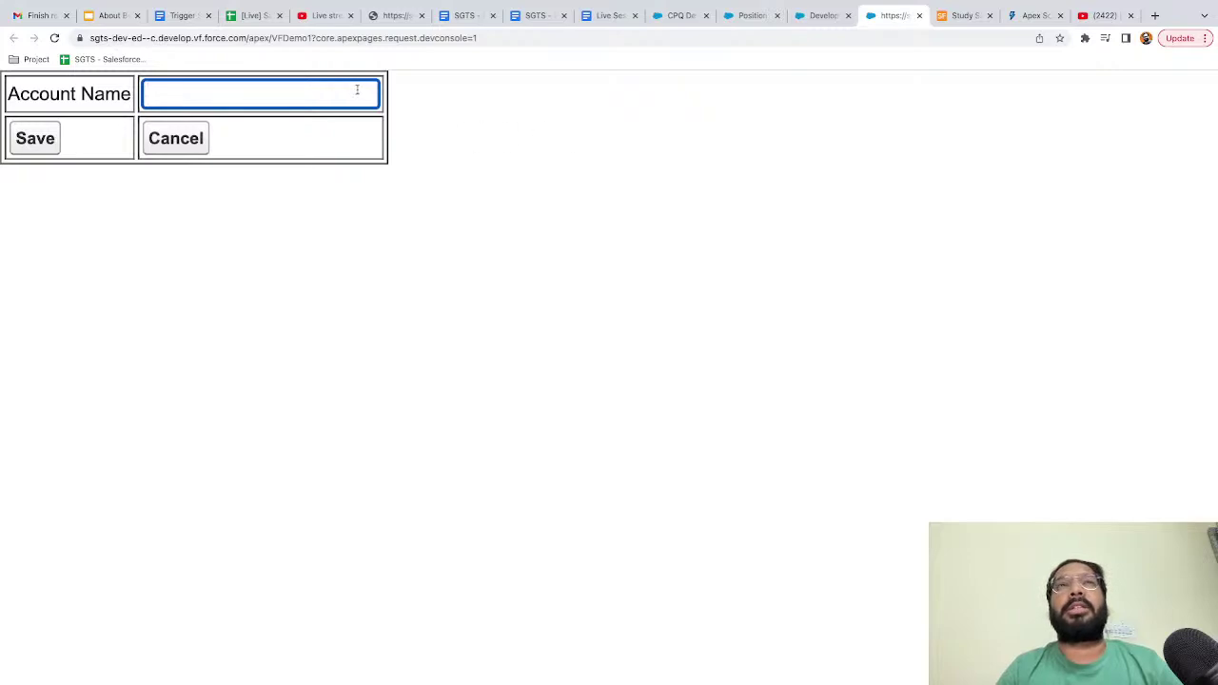
- Examine the td cells inside both tr blocks of the VFDemo1 code against the cells of the rendered form
click(808, 22)
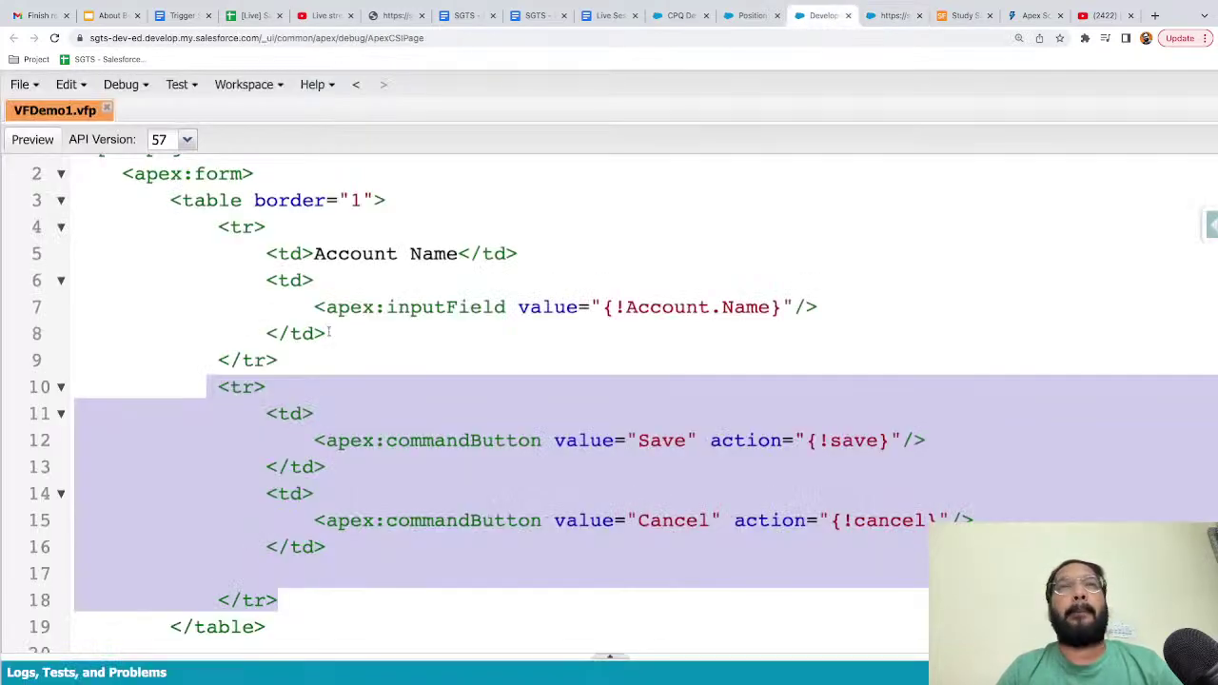
click(259, 277)
drag(257, 254, 543, 258)
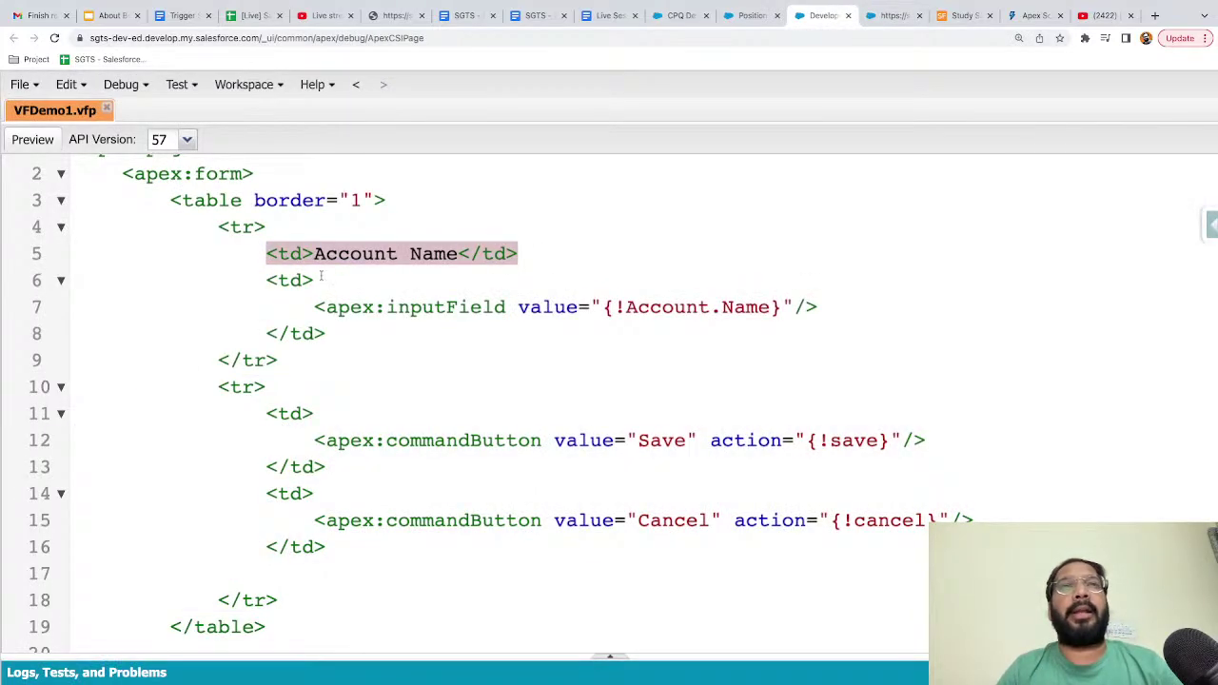
drag(250, 282, 356, 325)
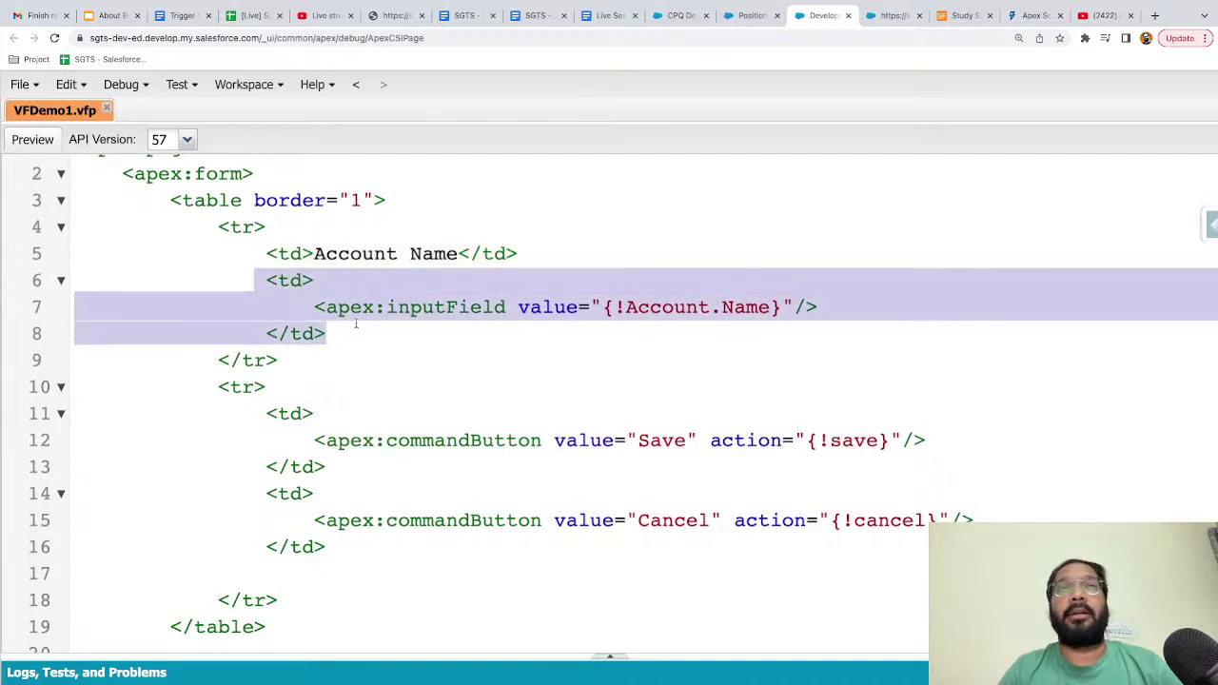
click(265, 386)
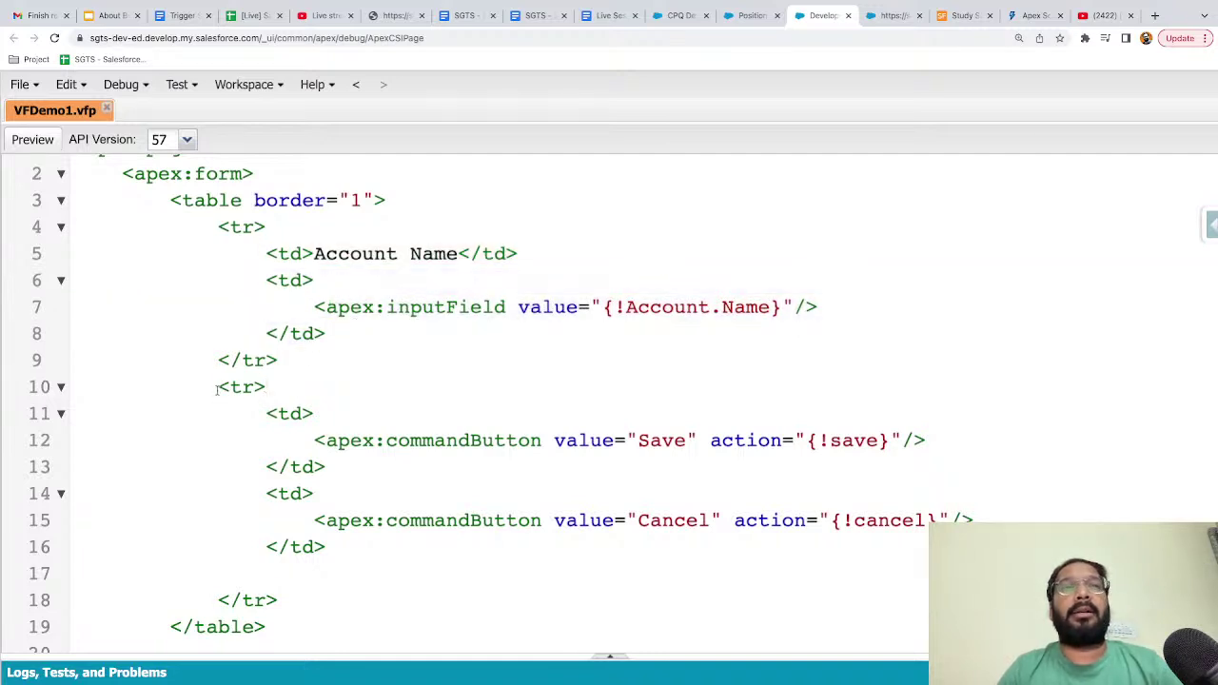
drag(218, 387, 320, 625)
click(276, 427)
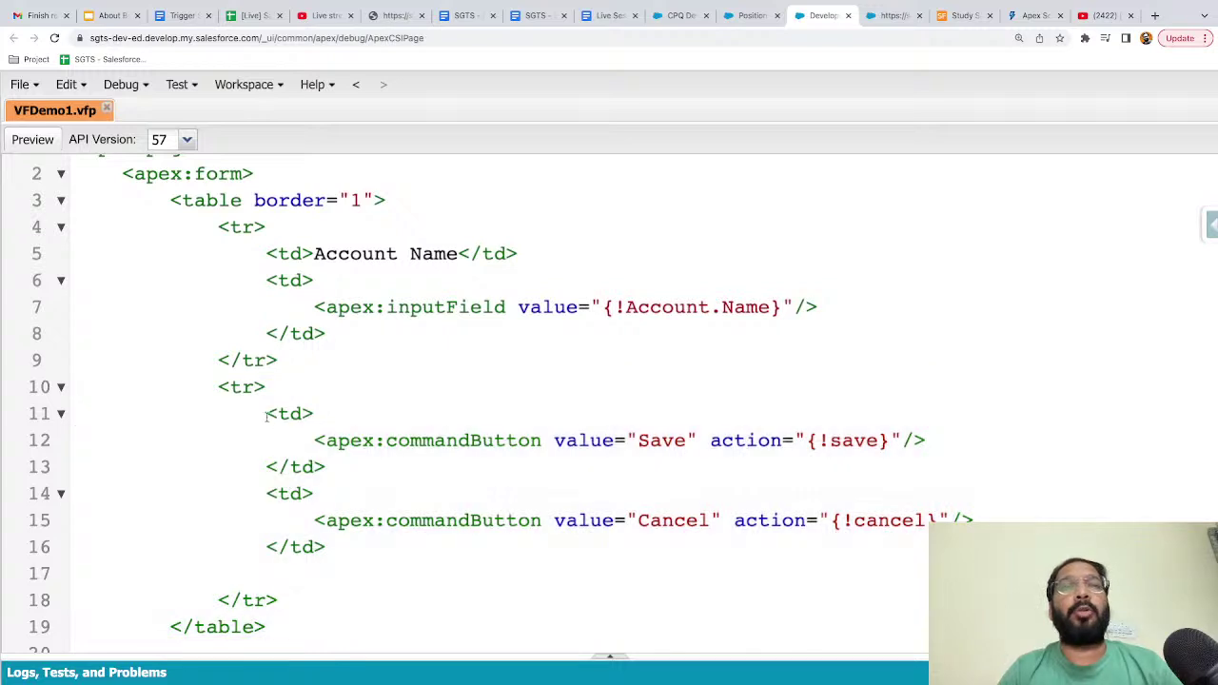
drag(266, 413, 377, 562)
click(263, 492)
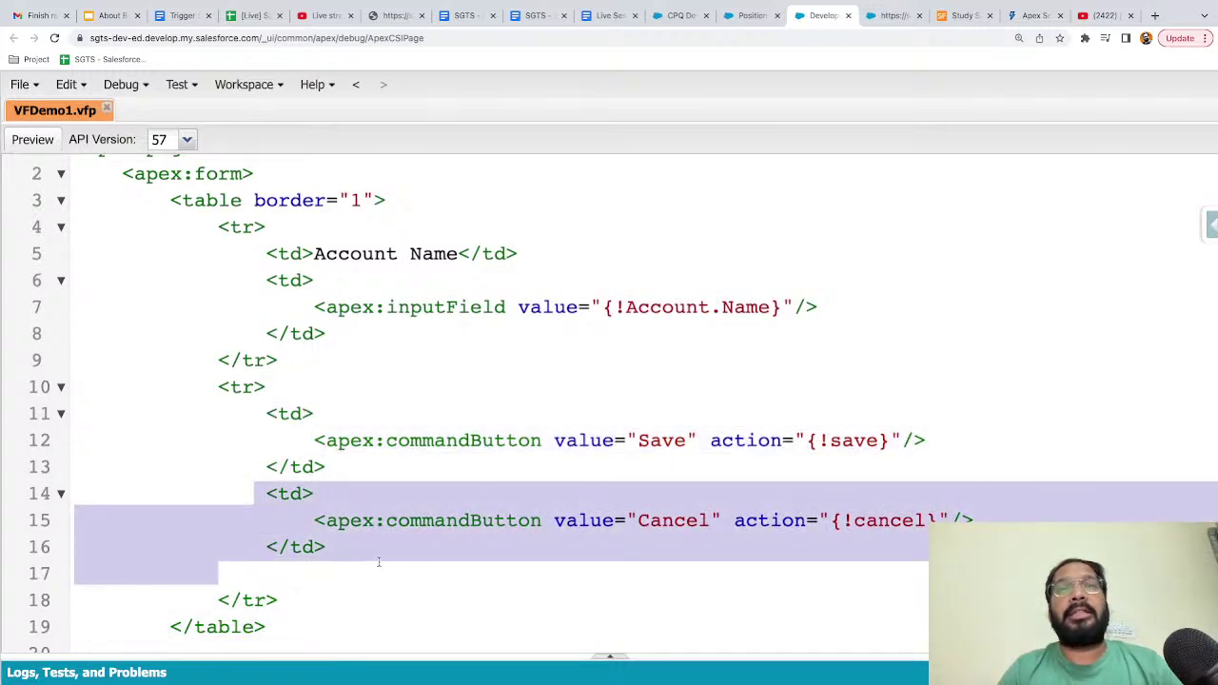
click(492, 457)
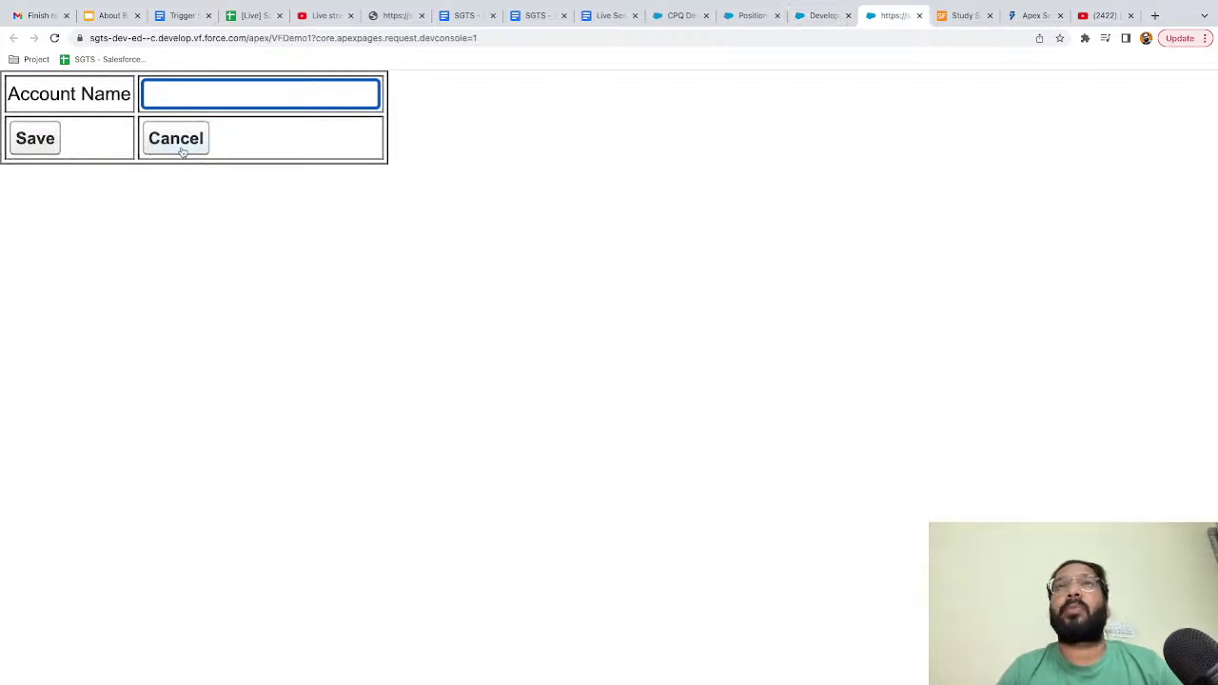
- Try to set up a new action of type Custom Visualforce on the Position object and choose its Visualforce page
click(751, 17)
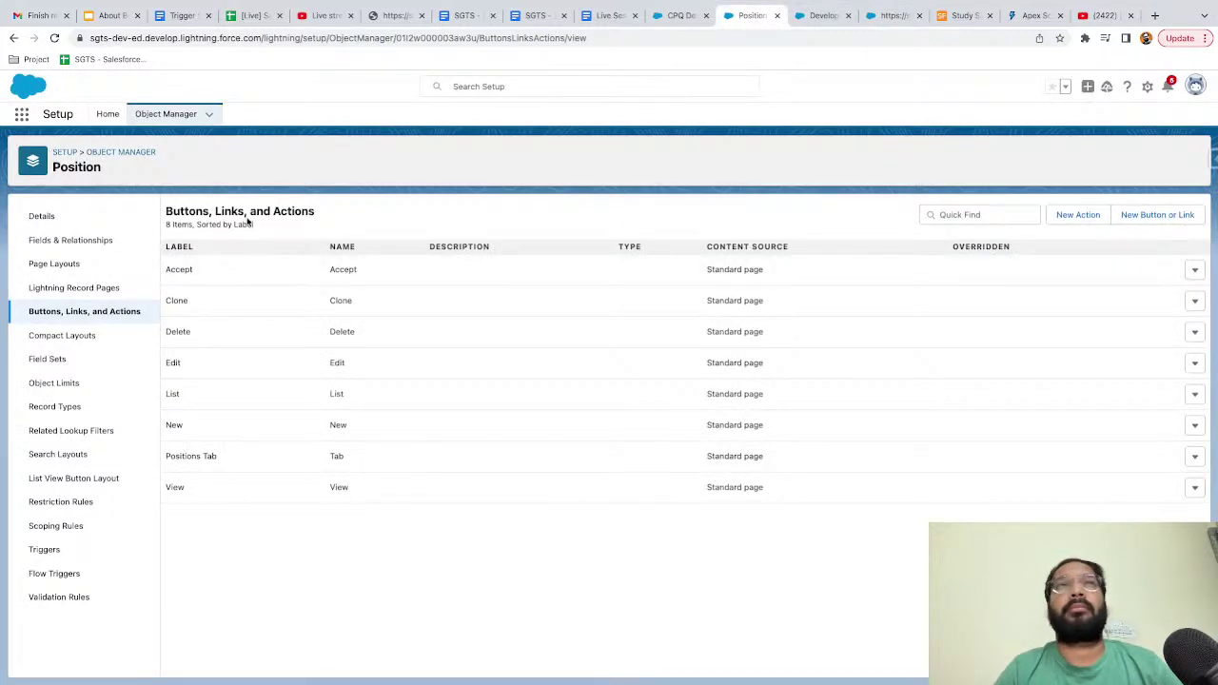
click(54, 38)
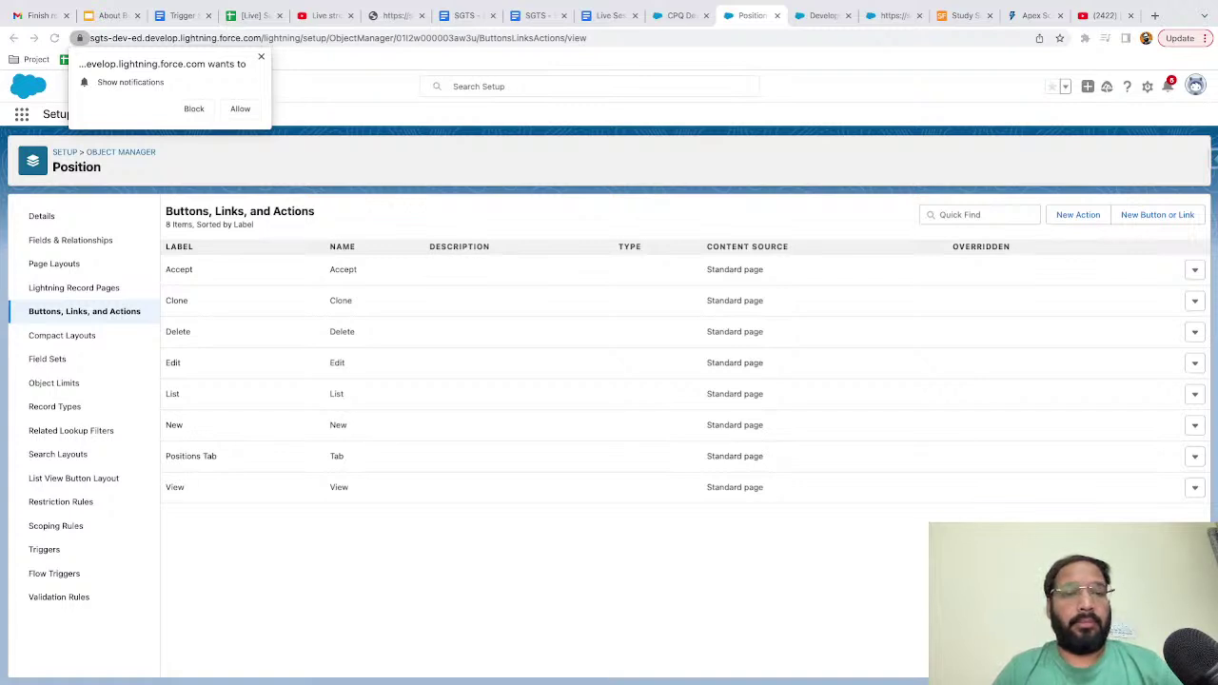
click(263, 58)
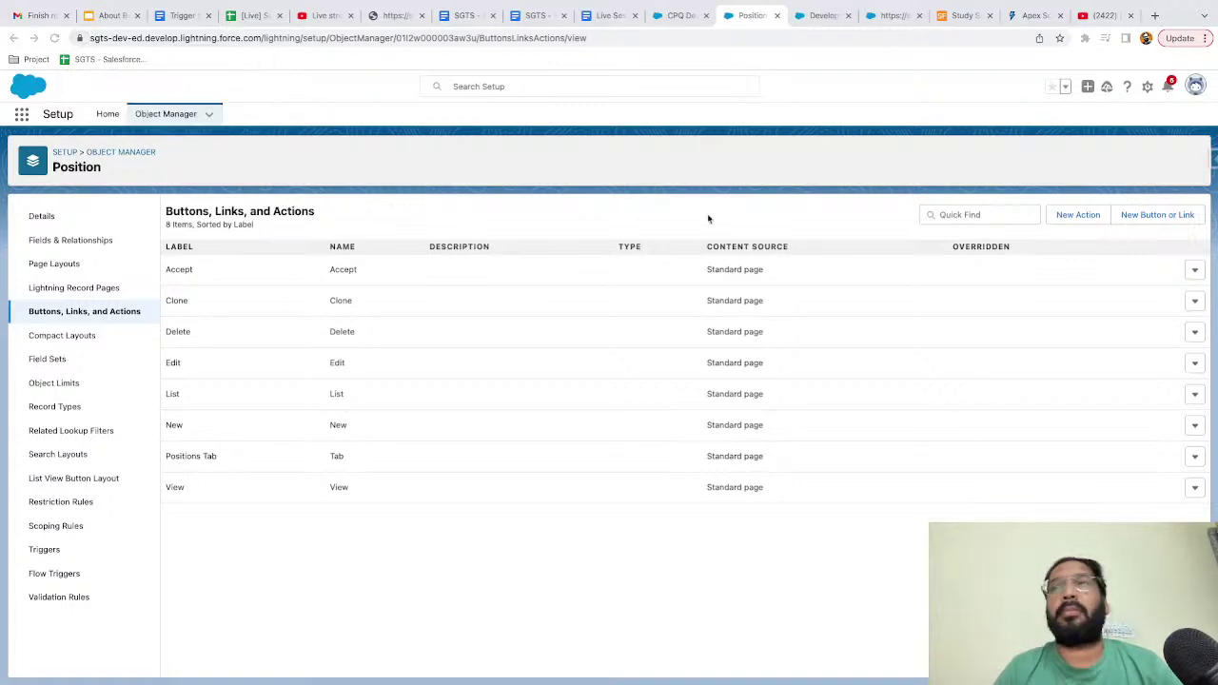
click(1063, 217)
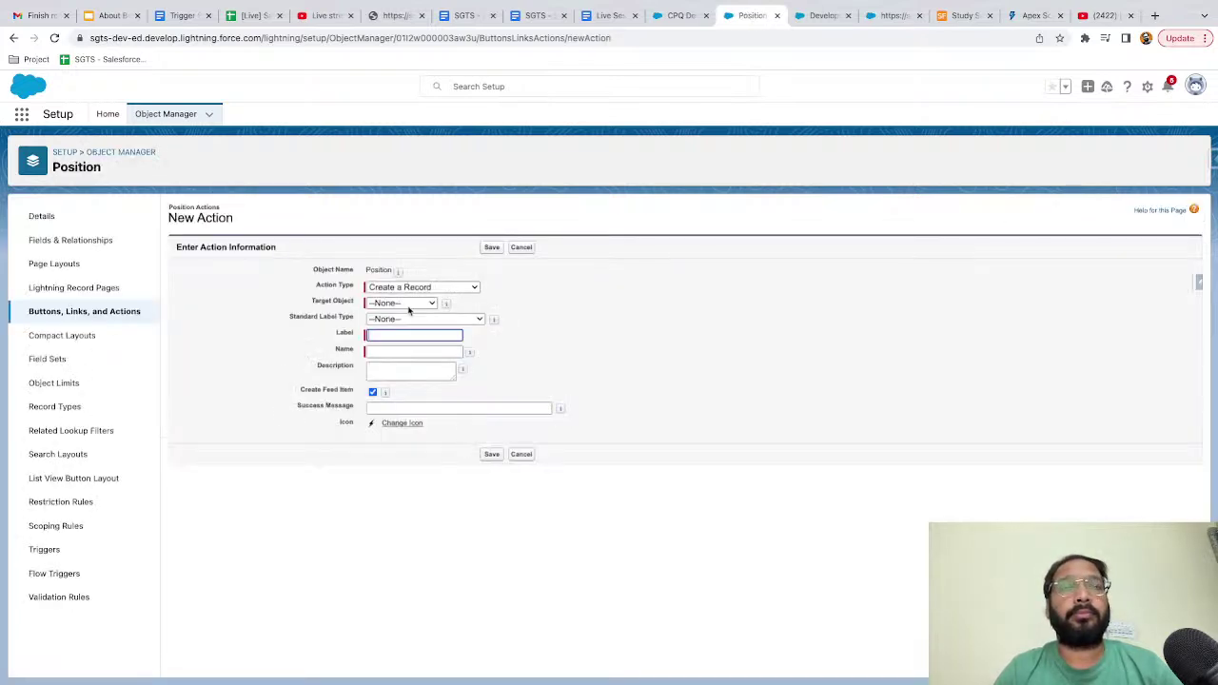
click(422, 287)
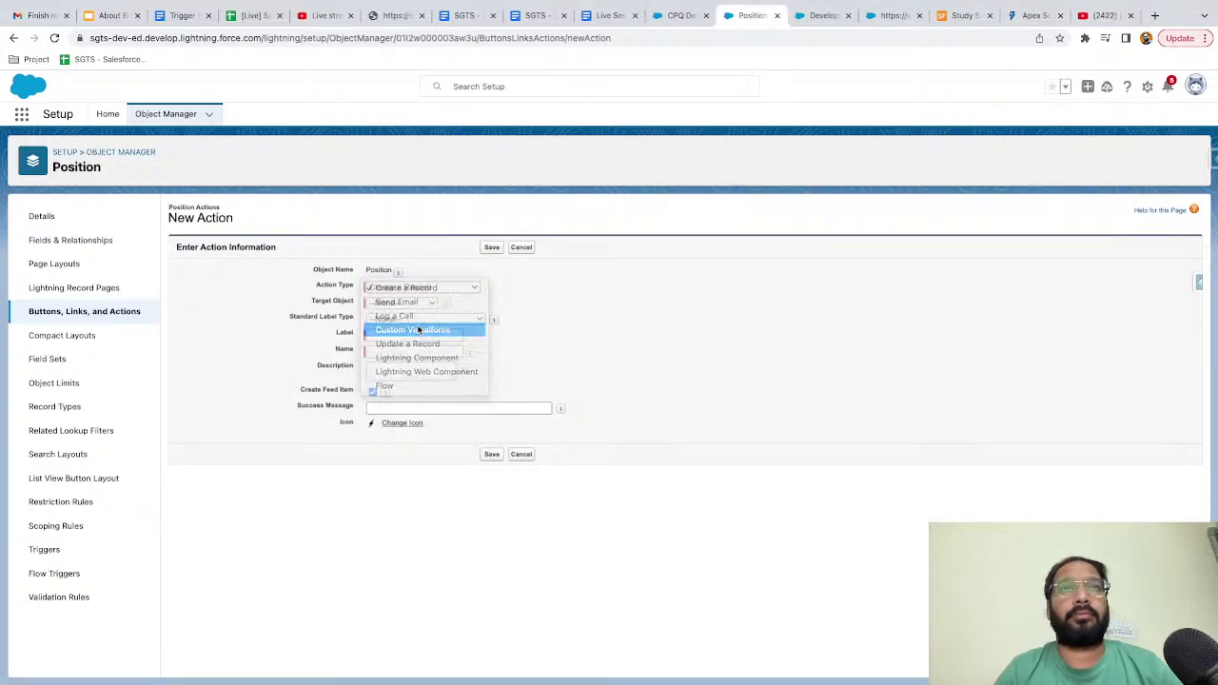
click(418, 329)
click(406, 304)
click(406, 305)
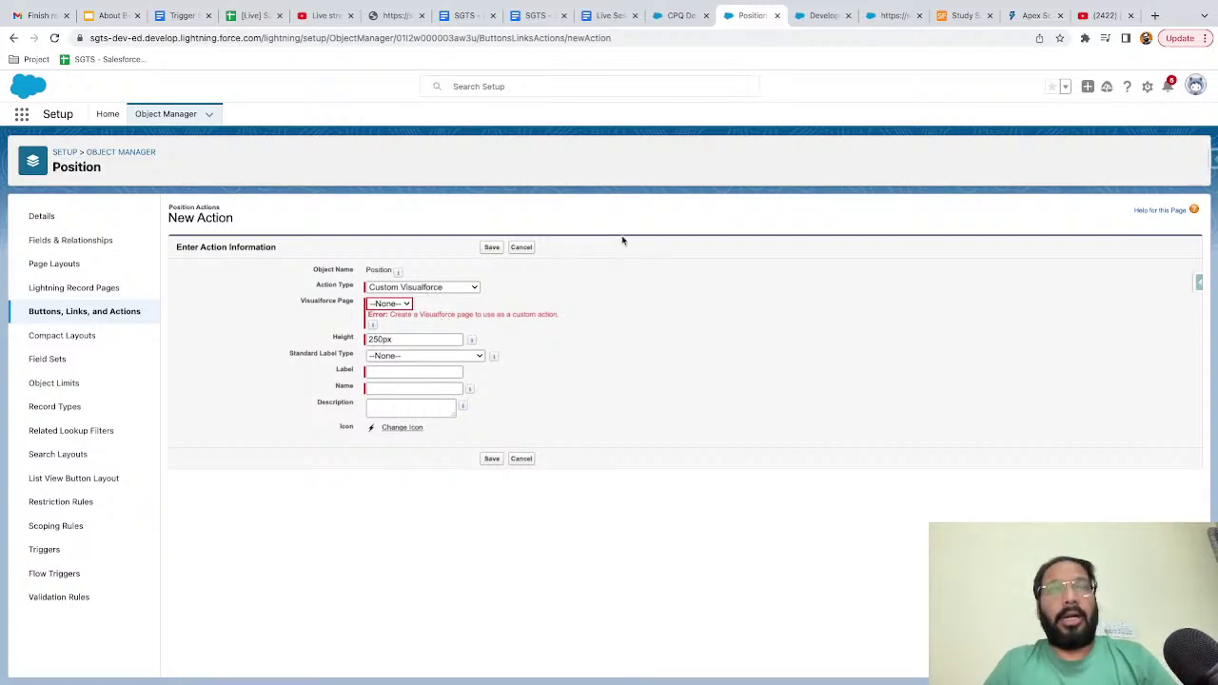
key(super+r)
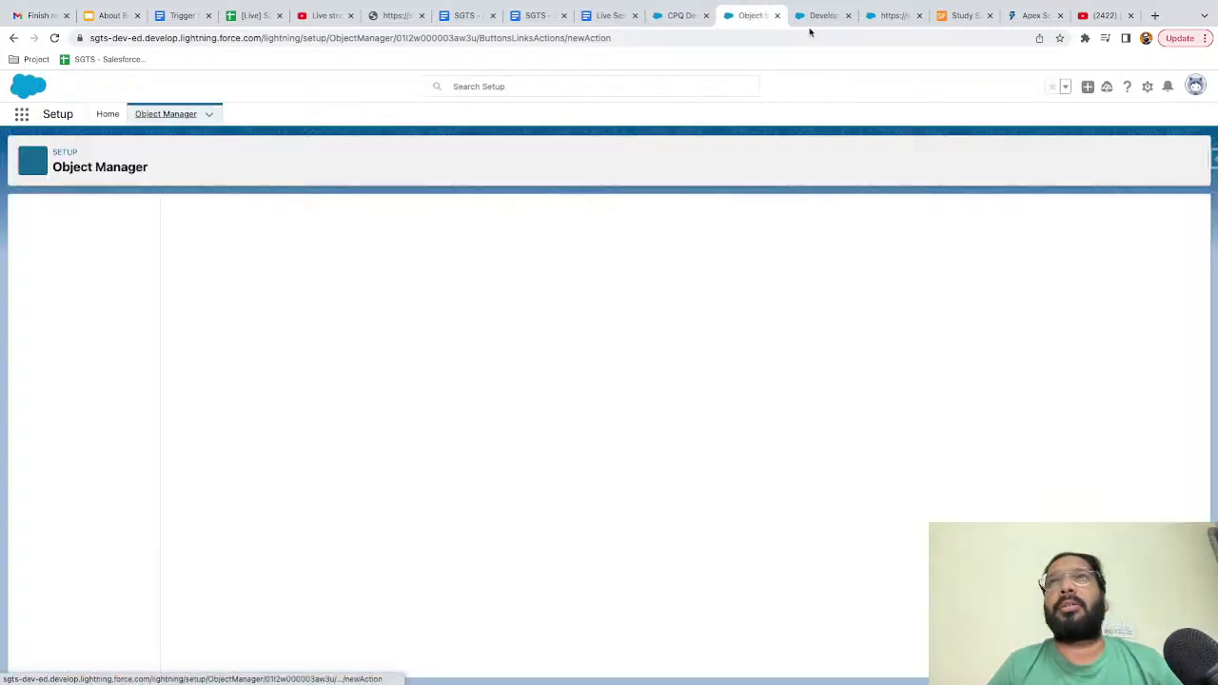
- Return to the VFDemo1 code in the Developer Console and review the markup from start to end
click(818, 18)
scroll(276, 319, down, 2)
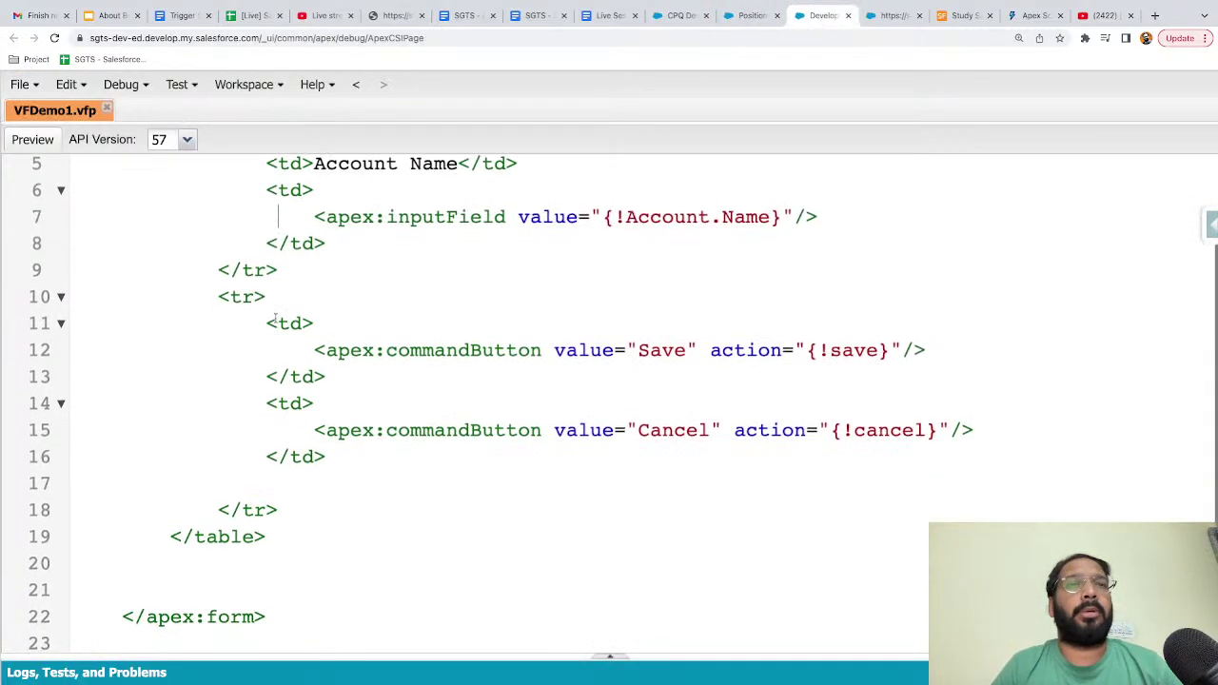
scroll(275, 319, up, 2)
scroll(275, 319, up, 1)
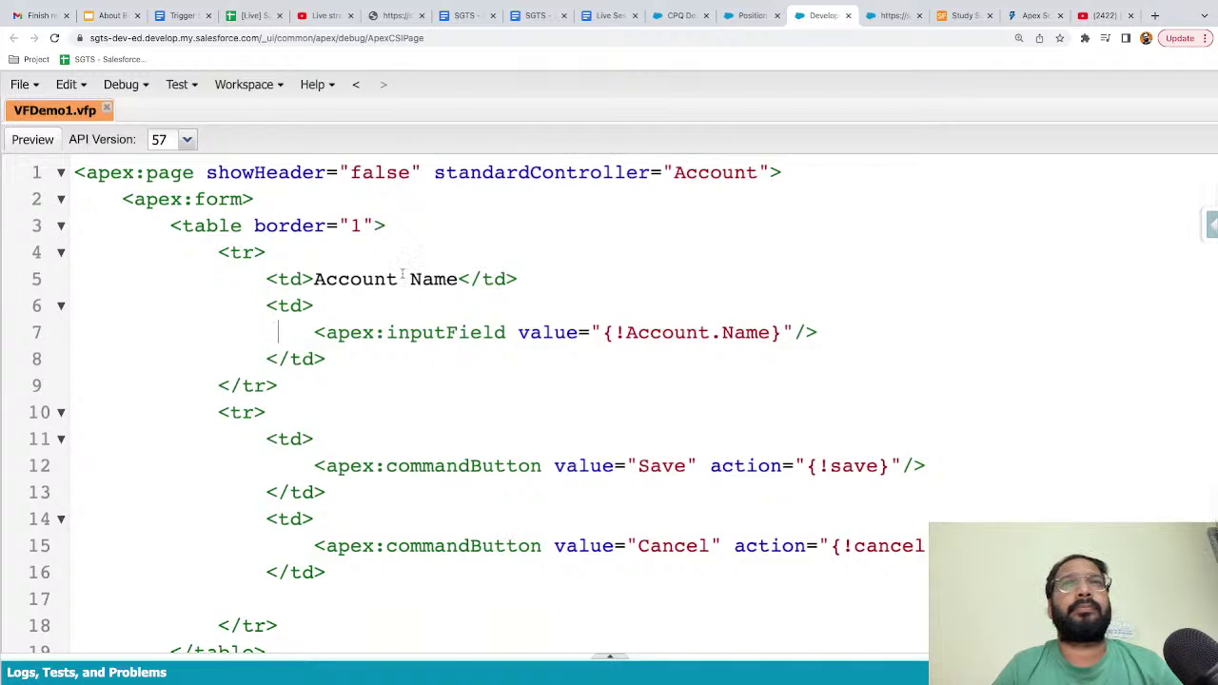
scroll(404, 283, down, 4)
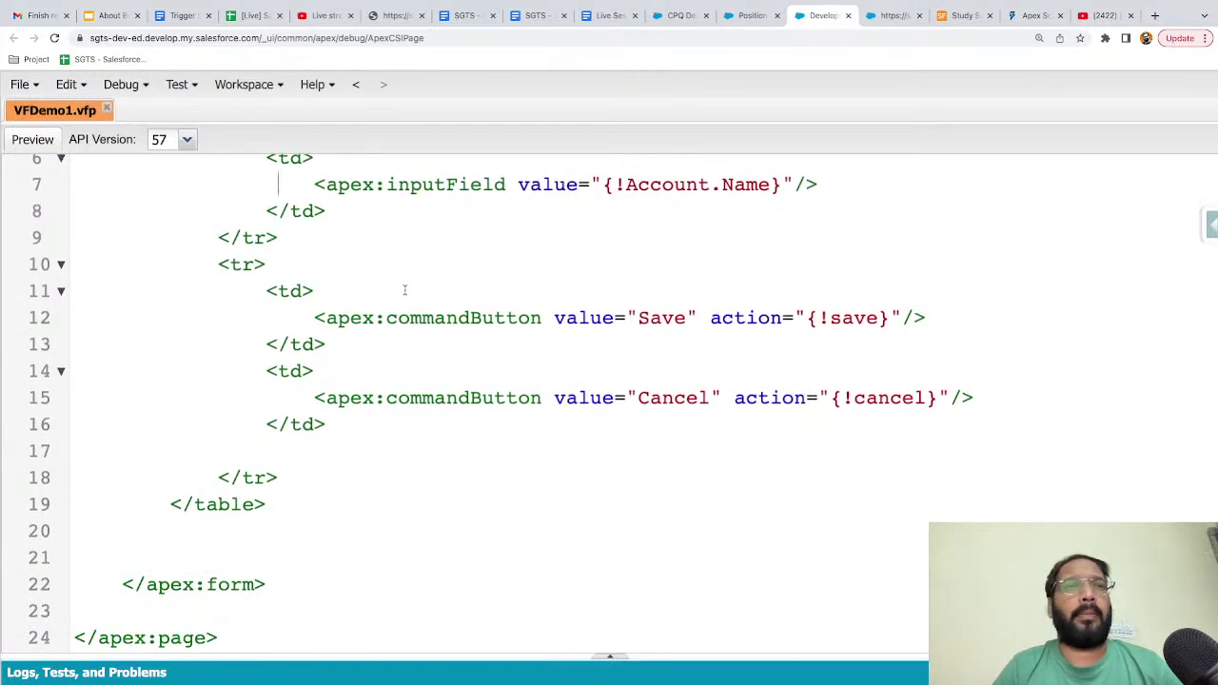
scroll(403, 290, up, 4)
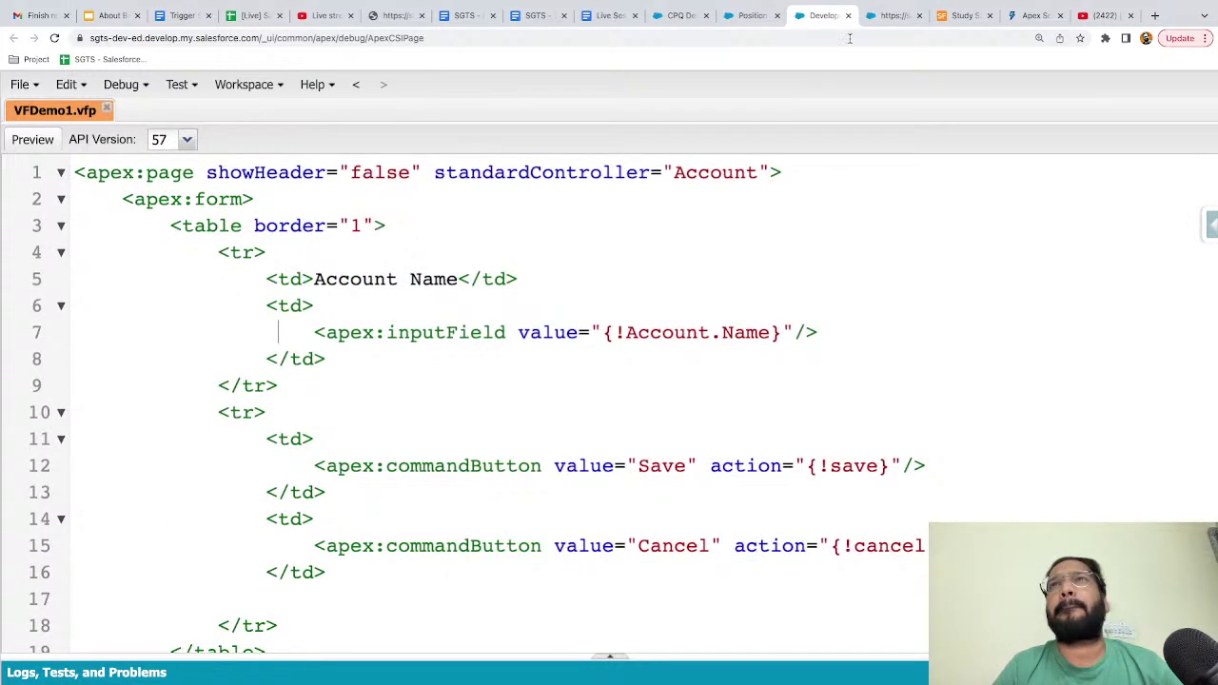
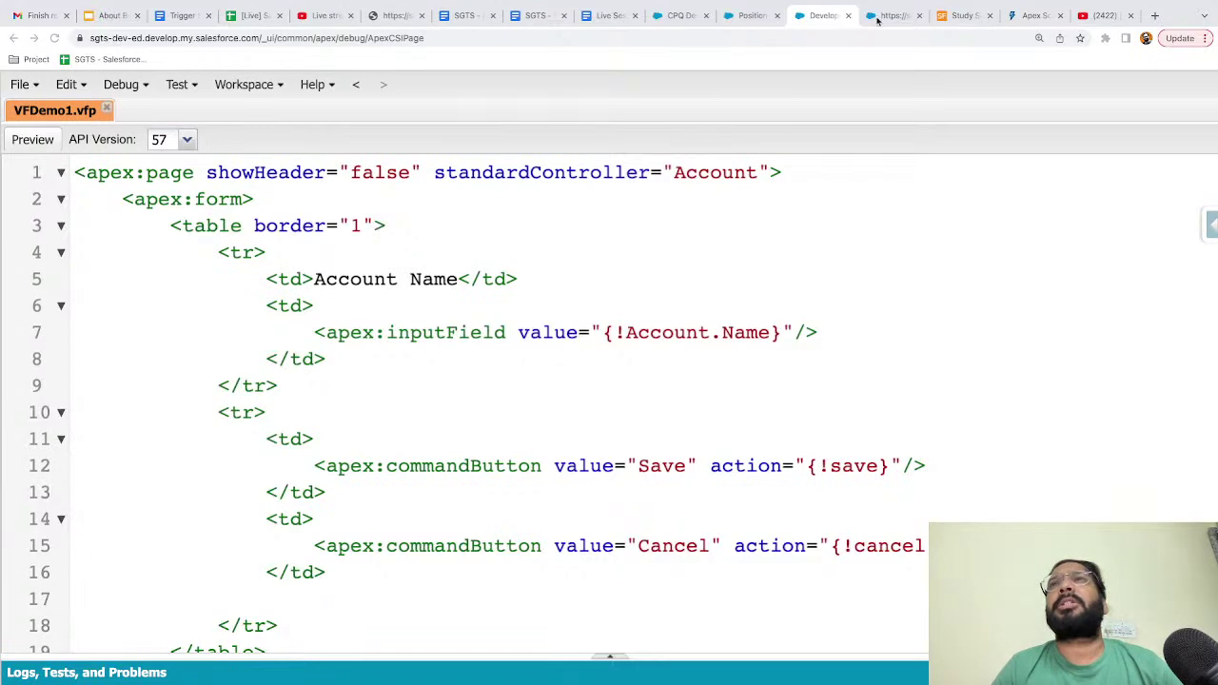
- Find the Visualforce Pages list in Setup and check which profiles have access to VFDemo1
click(747, 15)
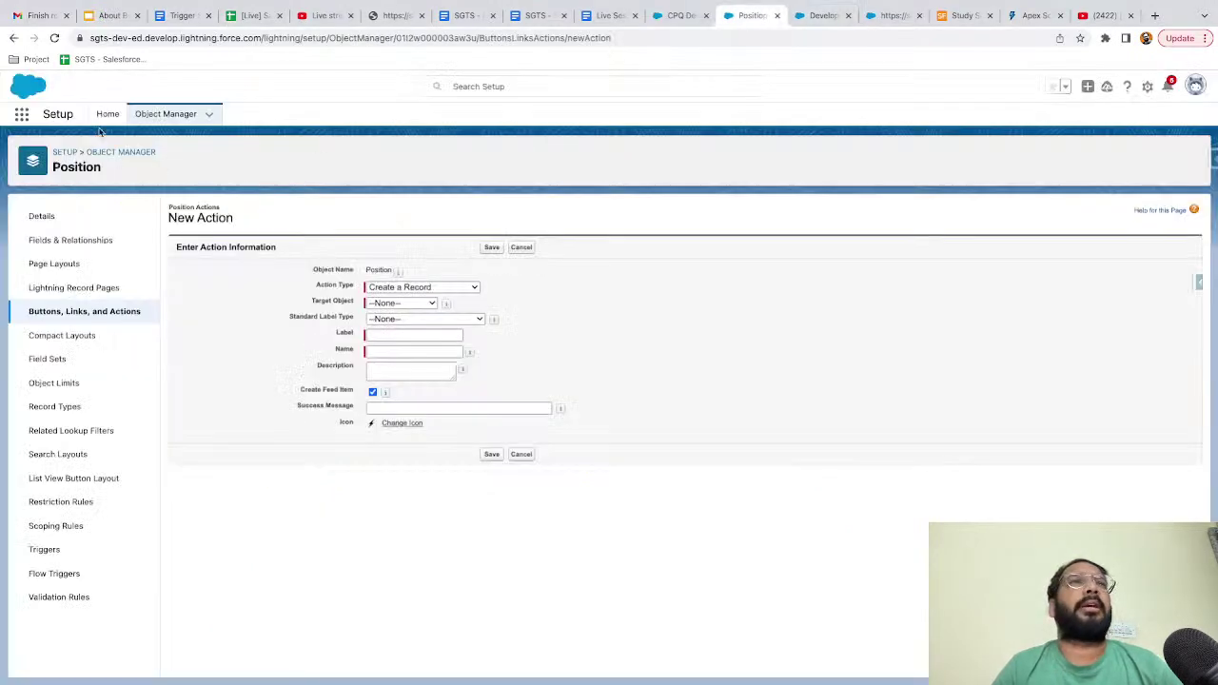
click(105, 115)
click(103, 149)
text(v)
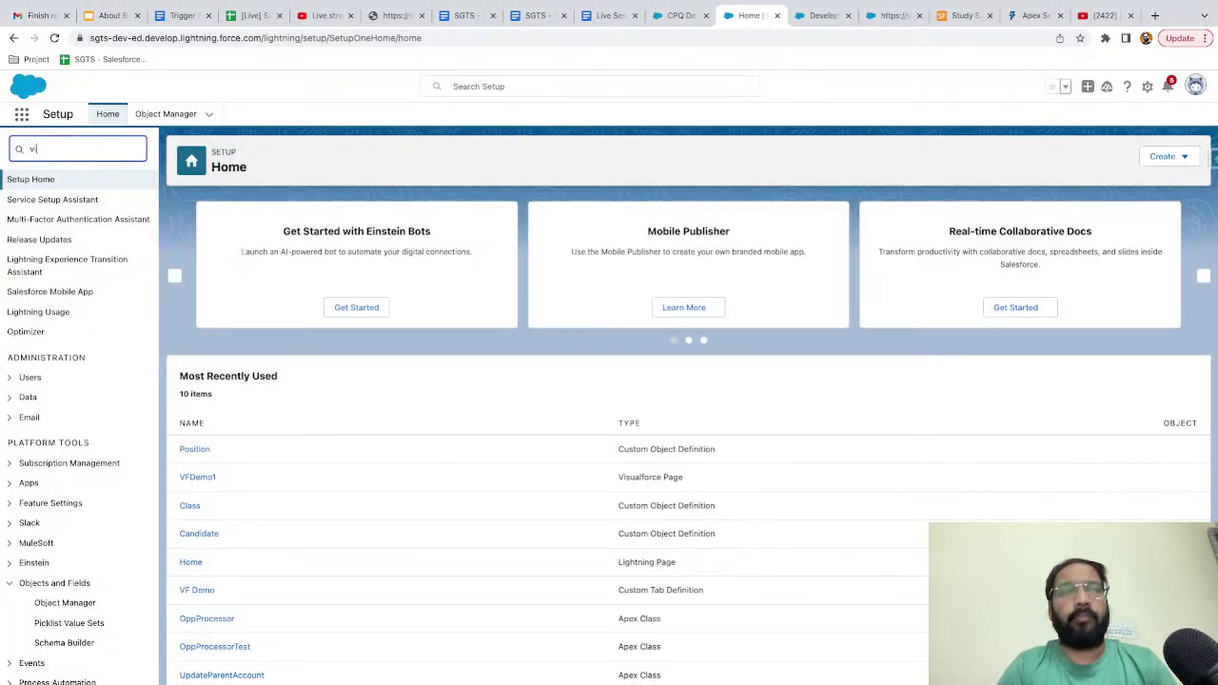
text(isual)
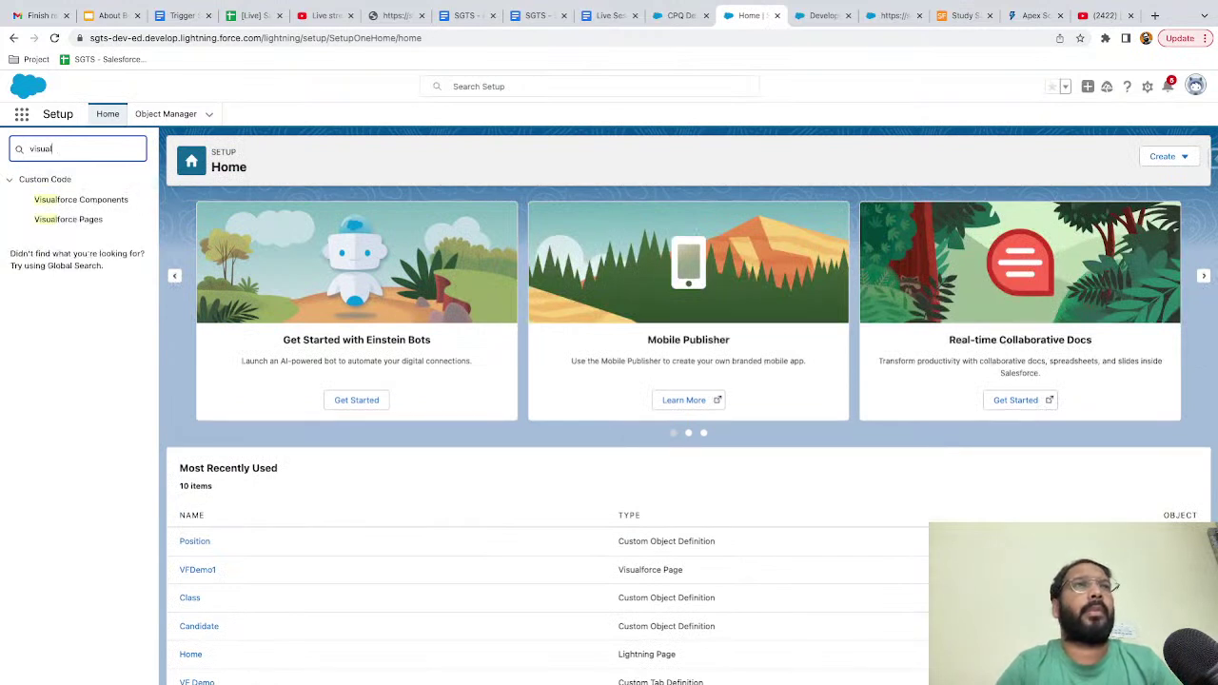
click(85, 220)
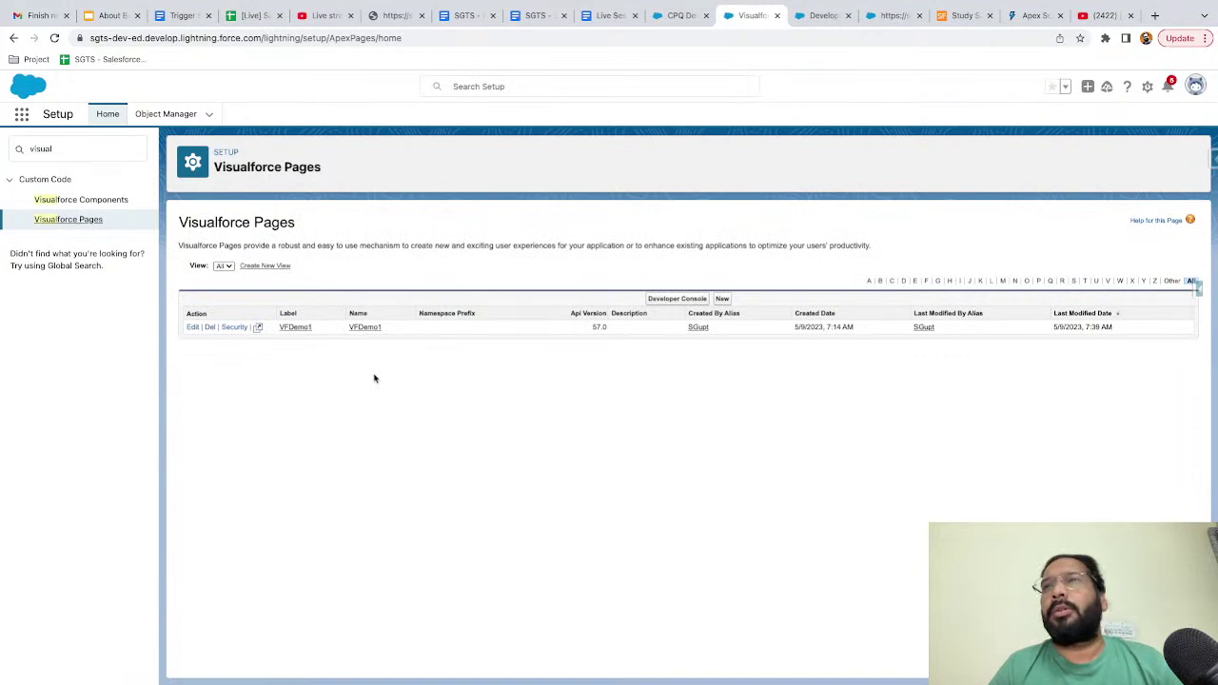
click(233, 328)
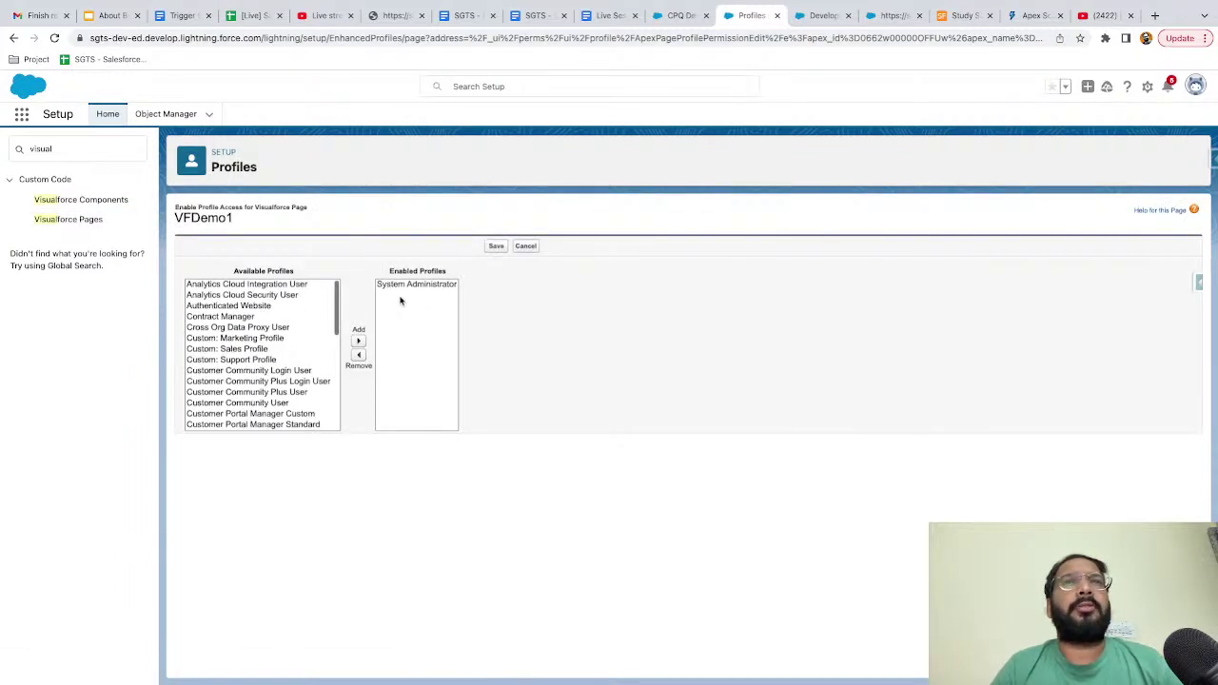
click(525, 246)
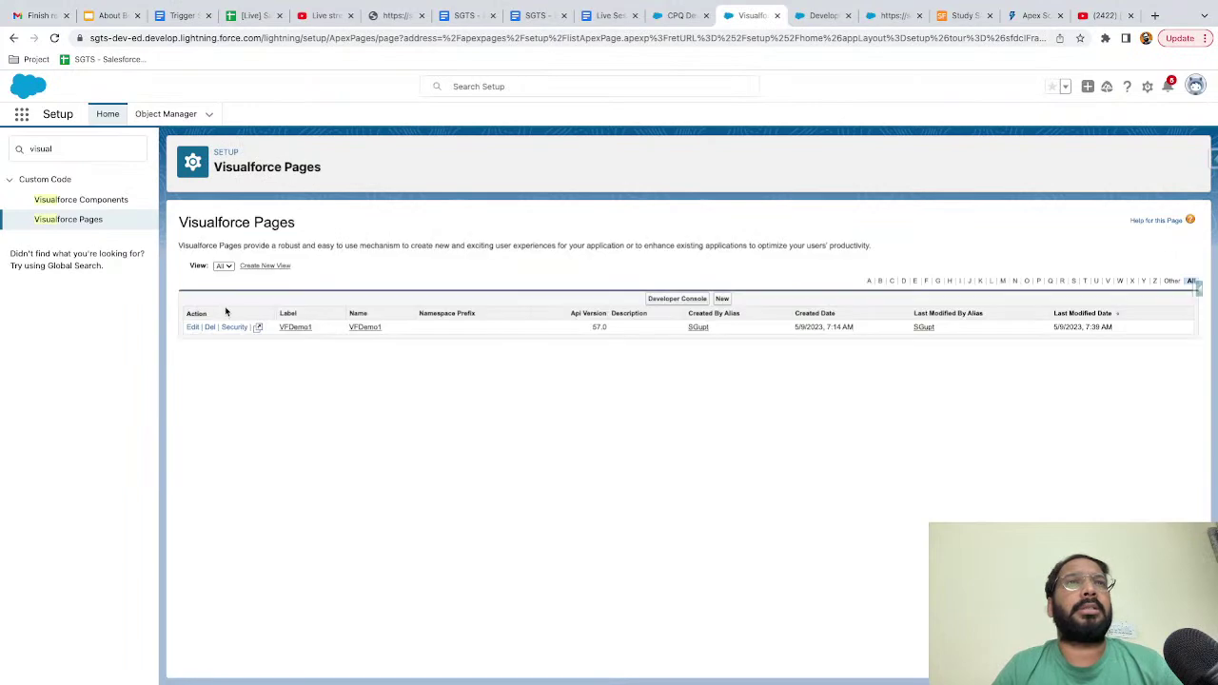
- Make the VFDemo1 page available for Lightning Experience, Experience Builder sites, and the mobile app, and save the page
click(193, 327)
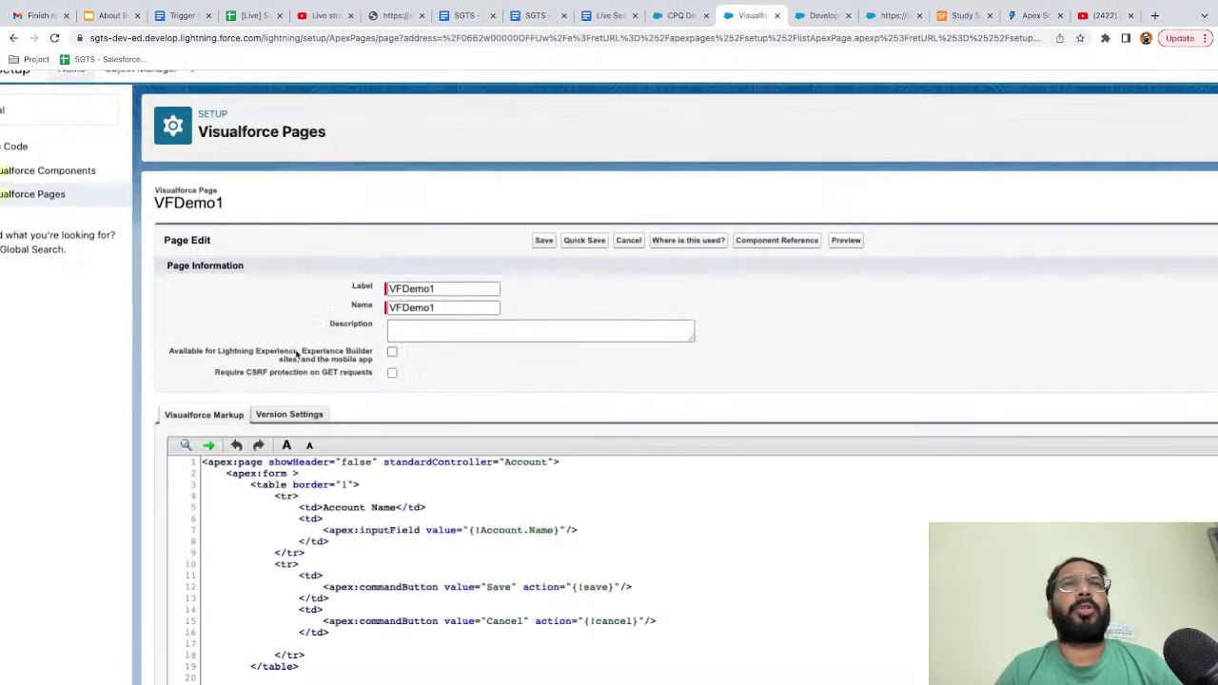
click(391, 352)
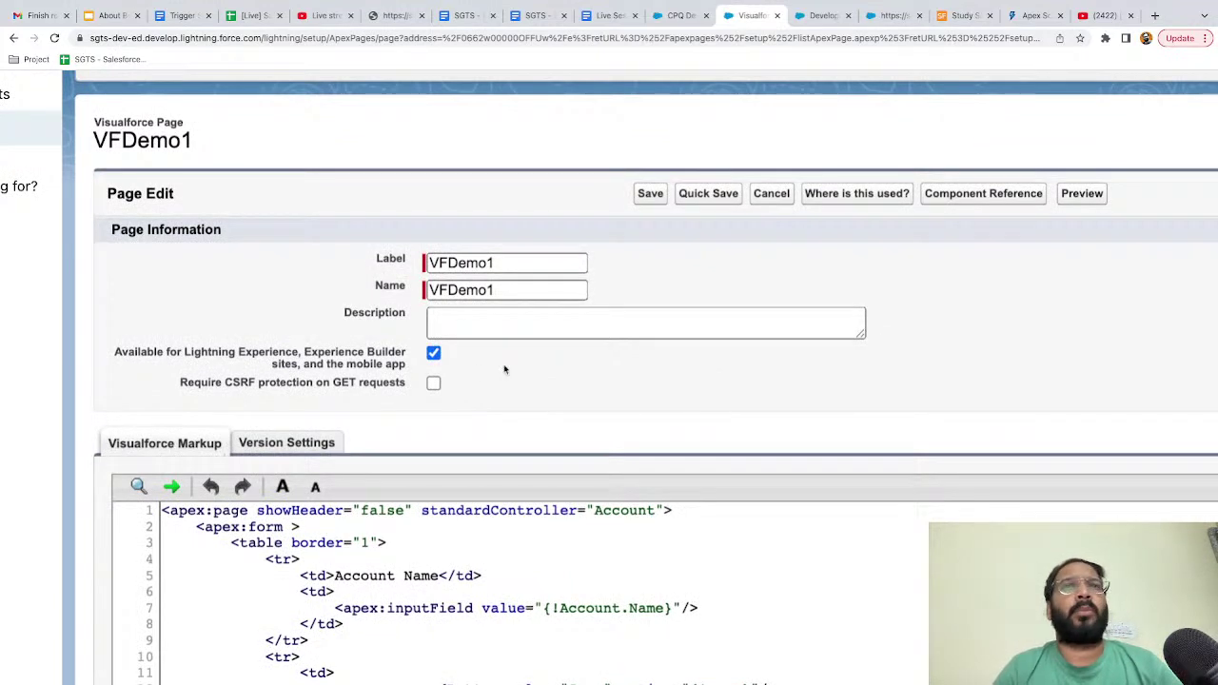
click(651, 193)
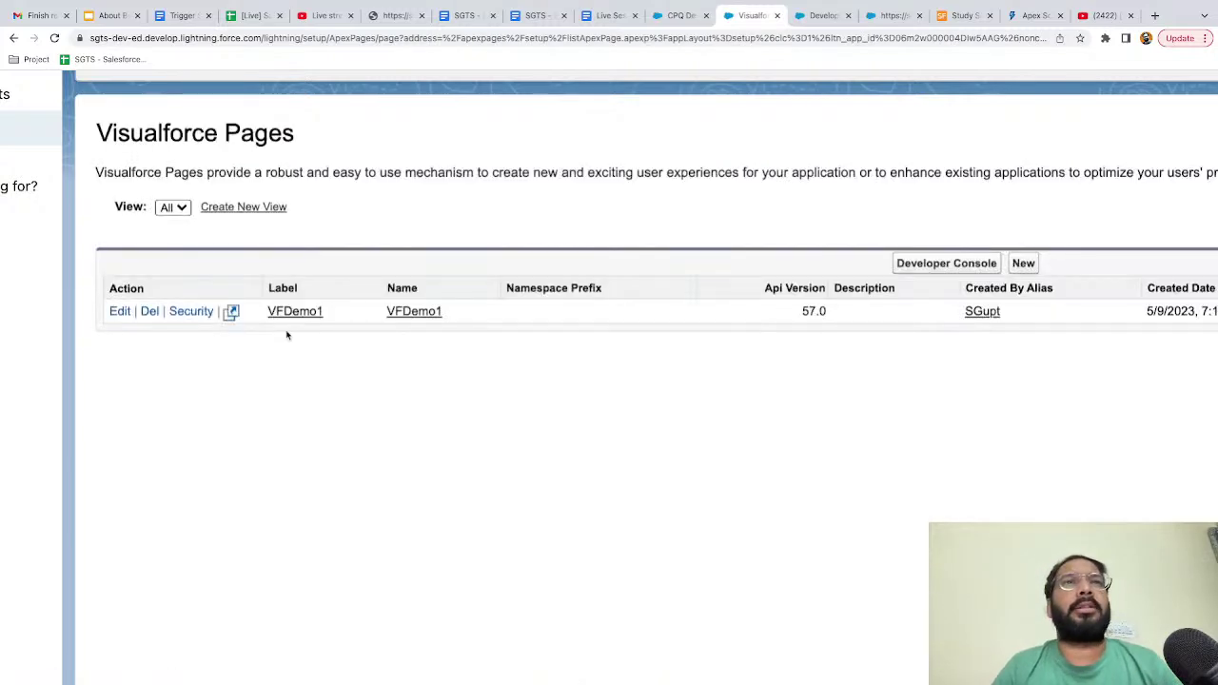
scroll(287, 335, down, 5)
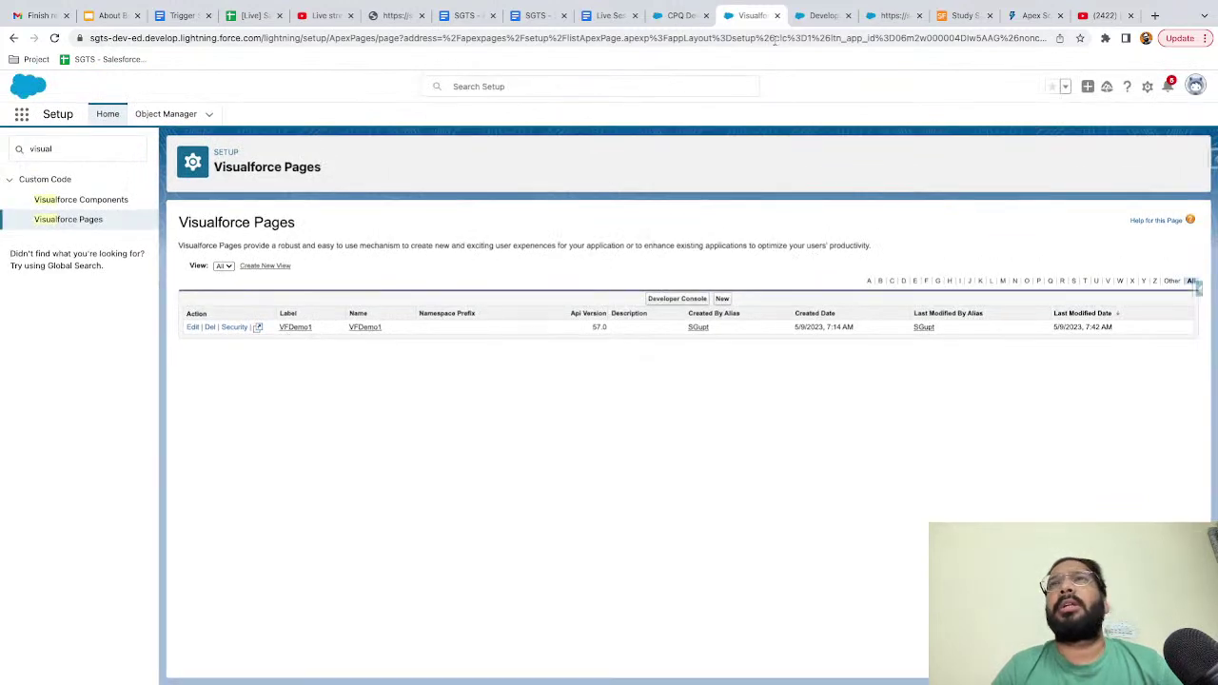
- Start a new action on the Account object with type Custom Visualforce, using the VFDemo1 page
click(163, 121)
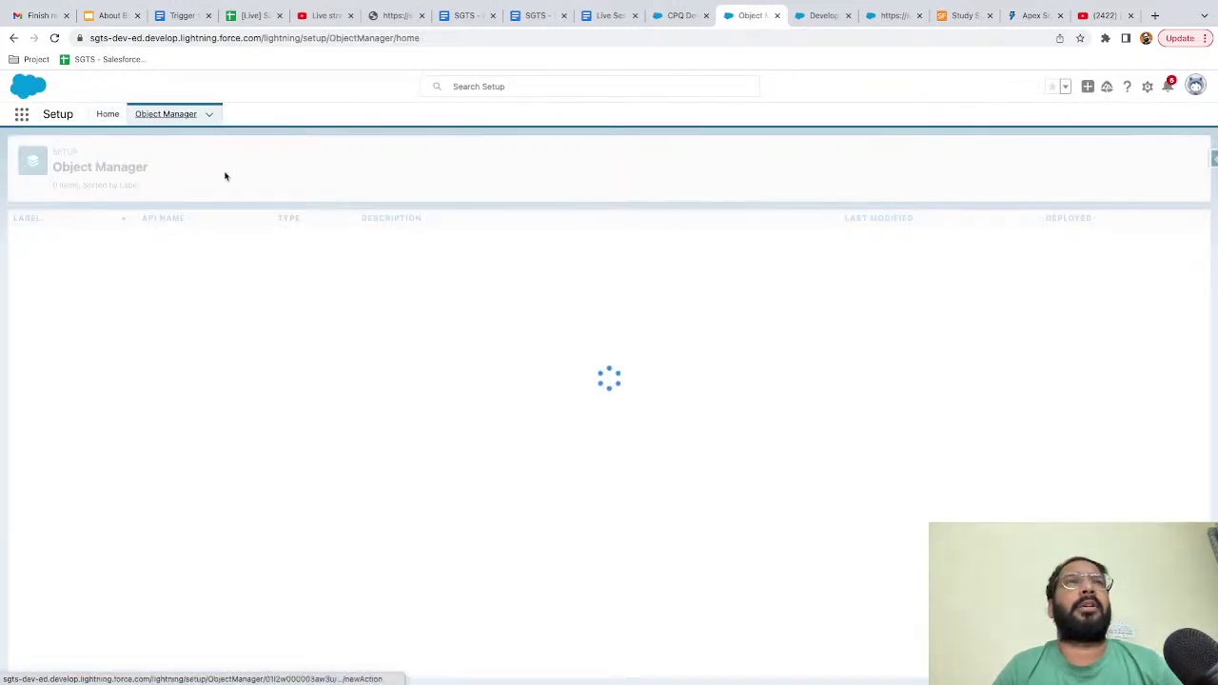
click(31, 239)
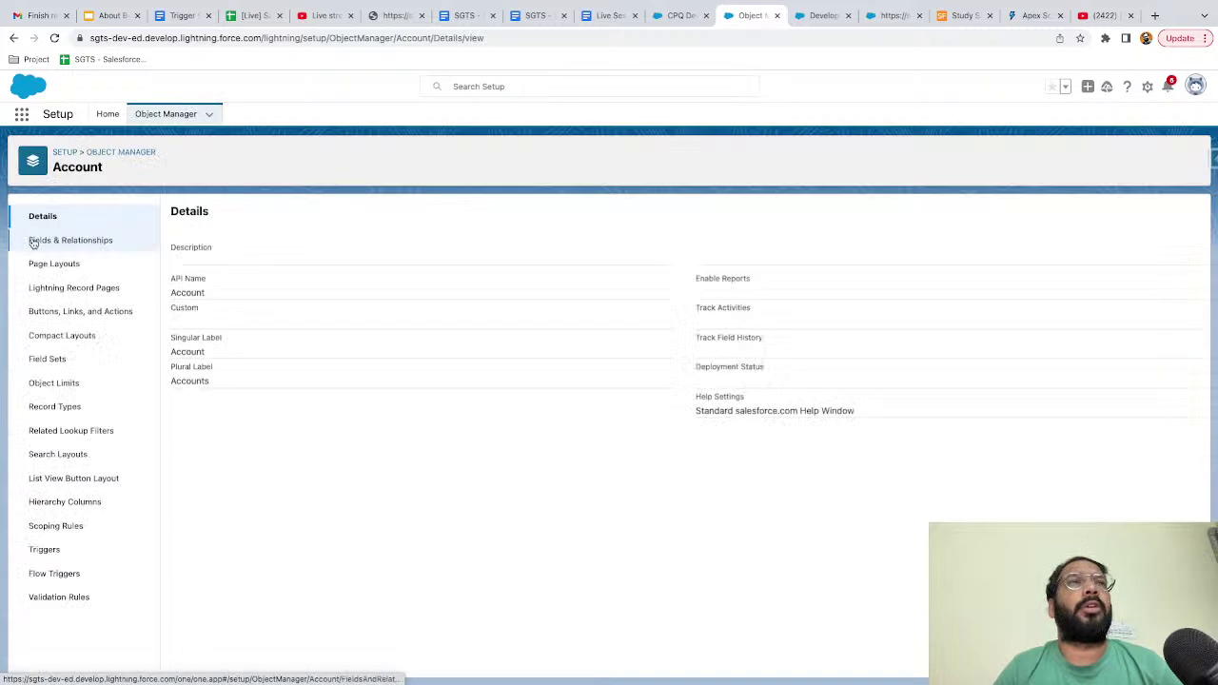
click(59, 318)
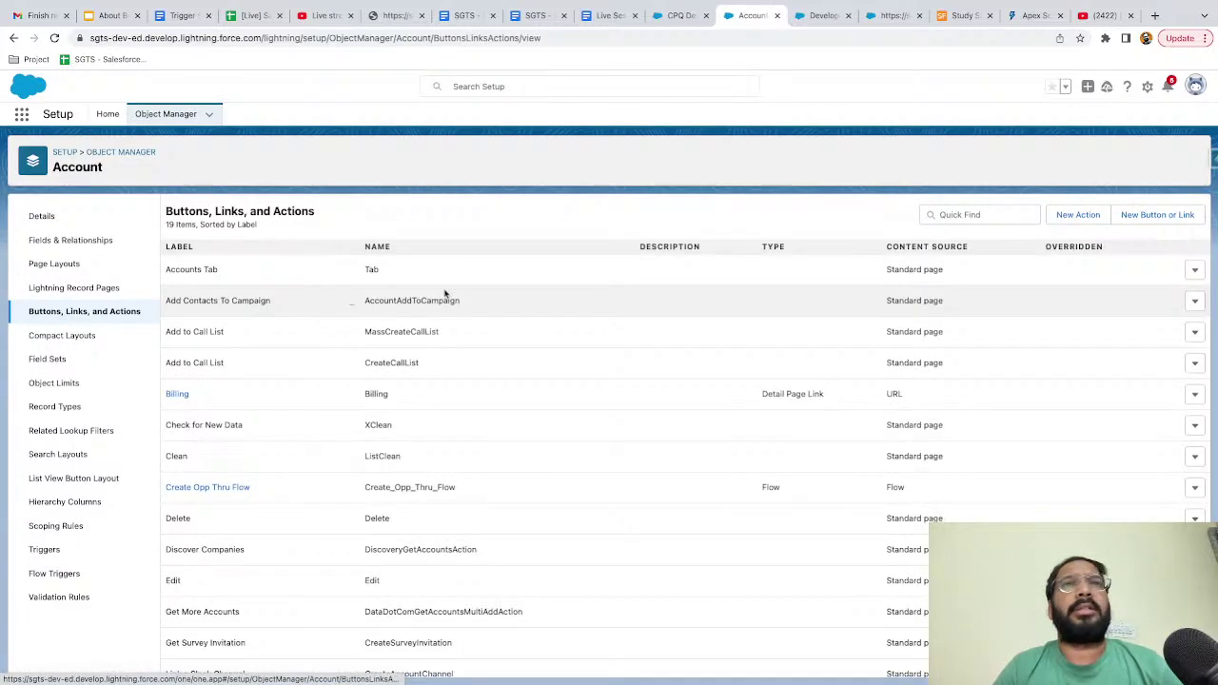
click(1064, 221)
click(397, 286)
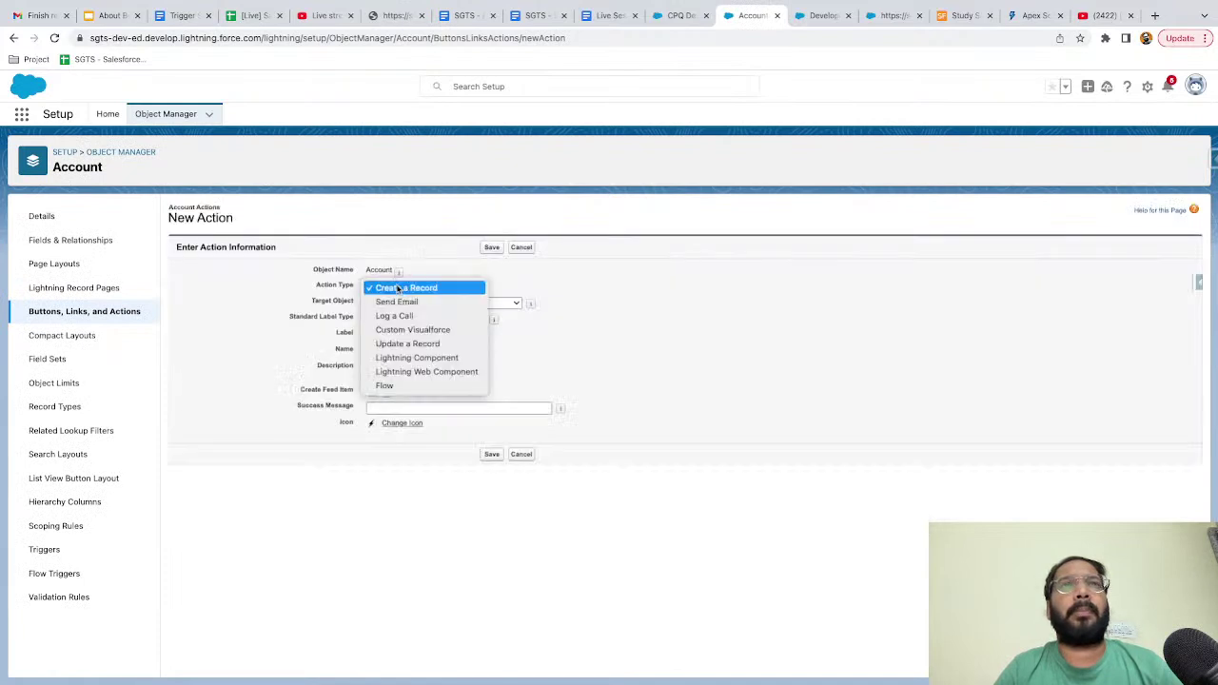
click(405, 286)
click(414, 309)
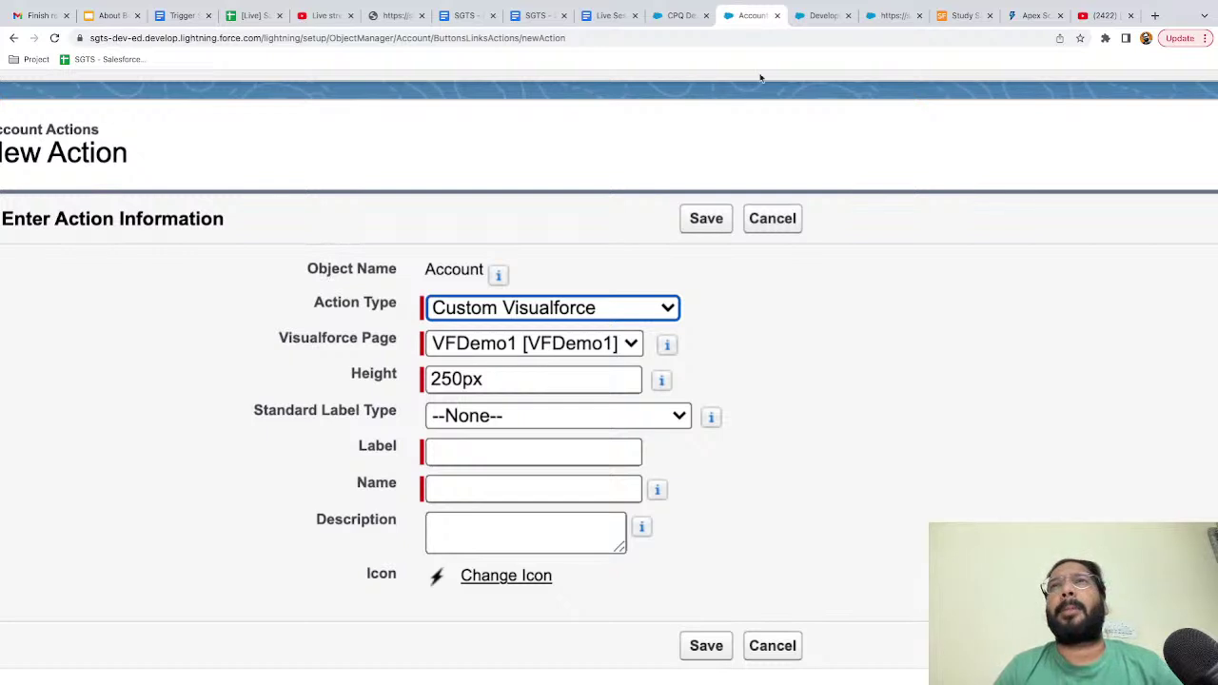
click(752, 453)
scroll(751, 454, down, 1)
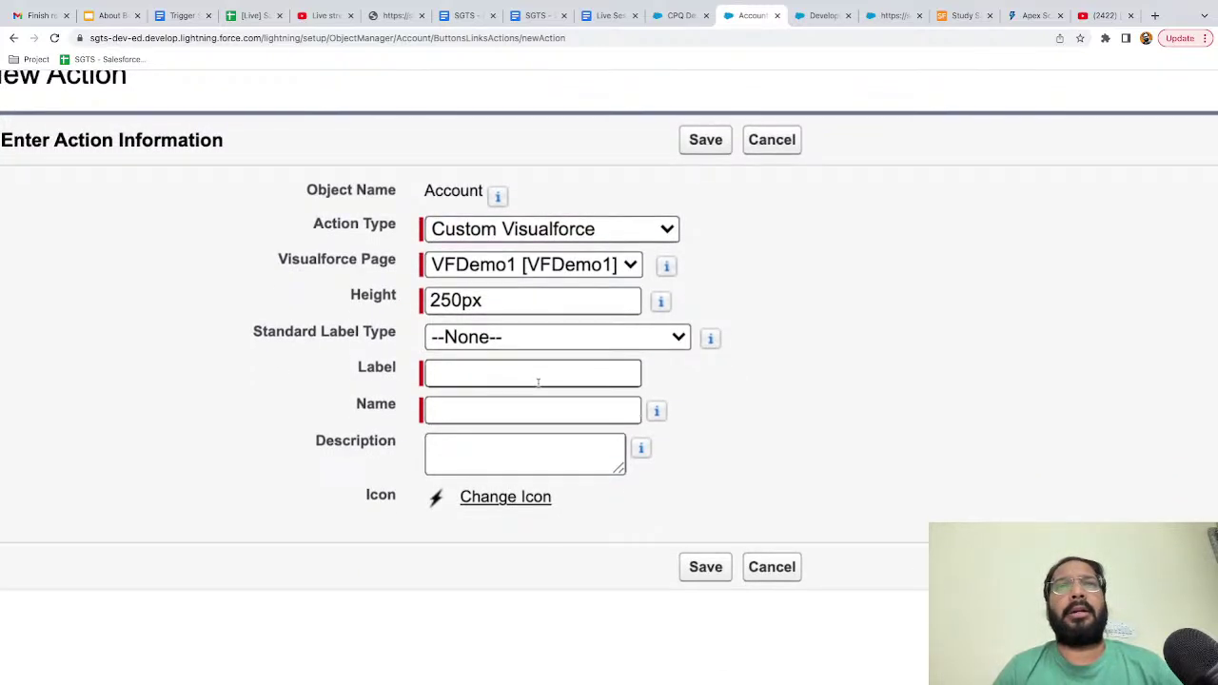
- Label the new Account action Launch VF, with the name Launch_VF, and save it
click(531, 378)
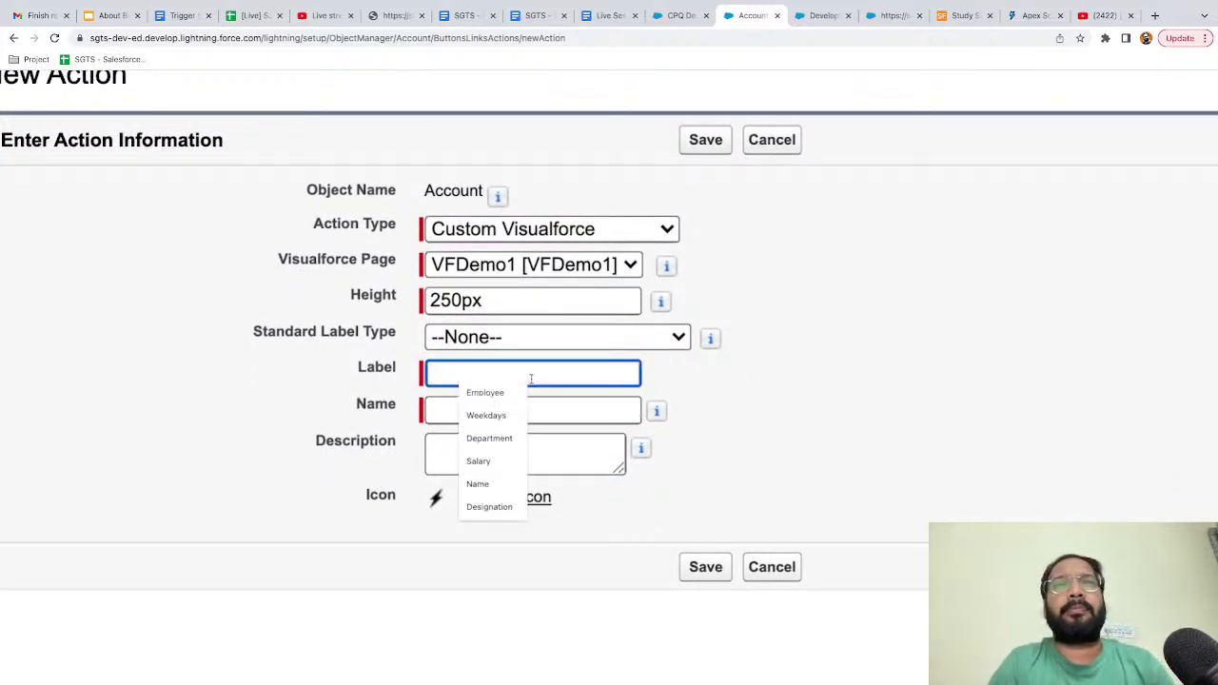
text(Launch VF)
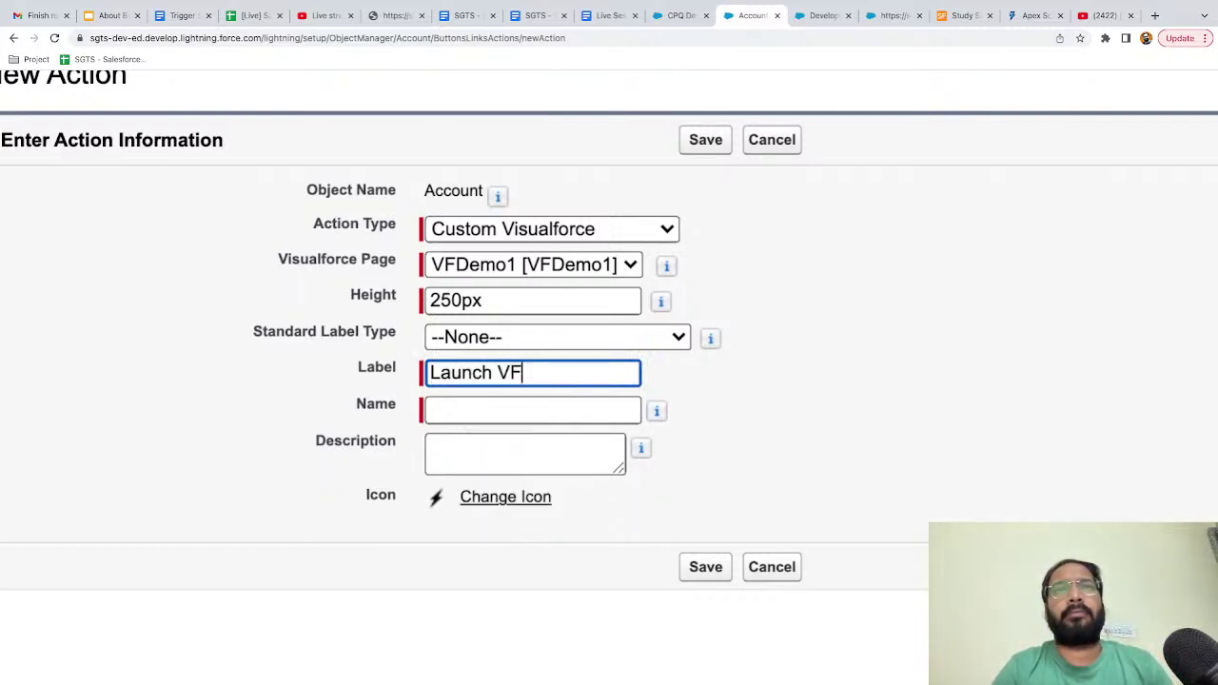
click(795, 451)
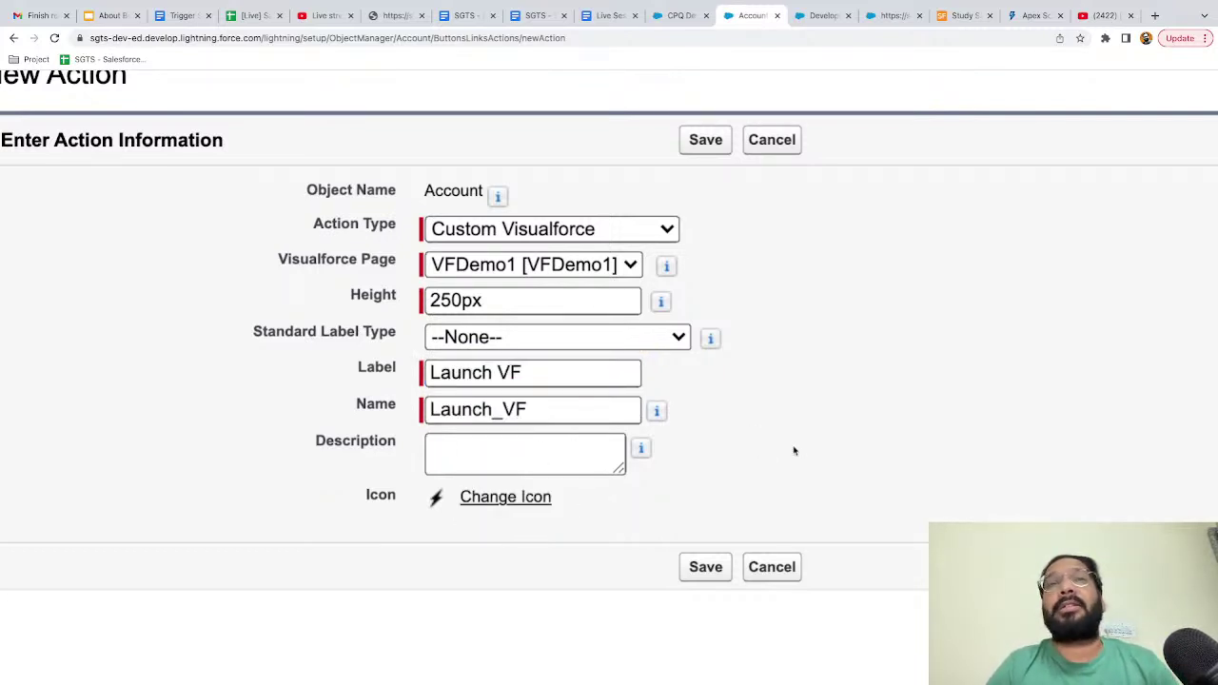
click(705, 567)
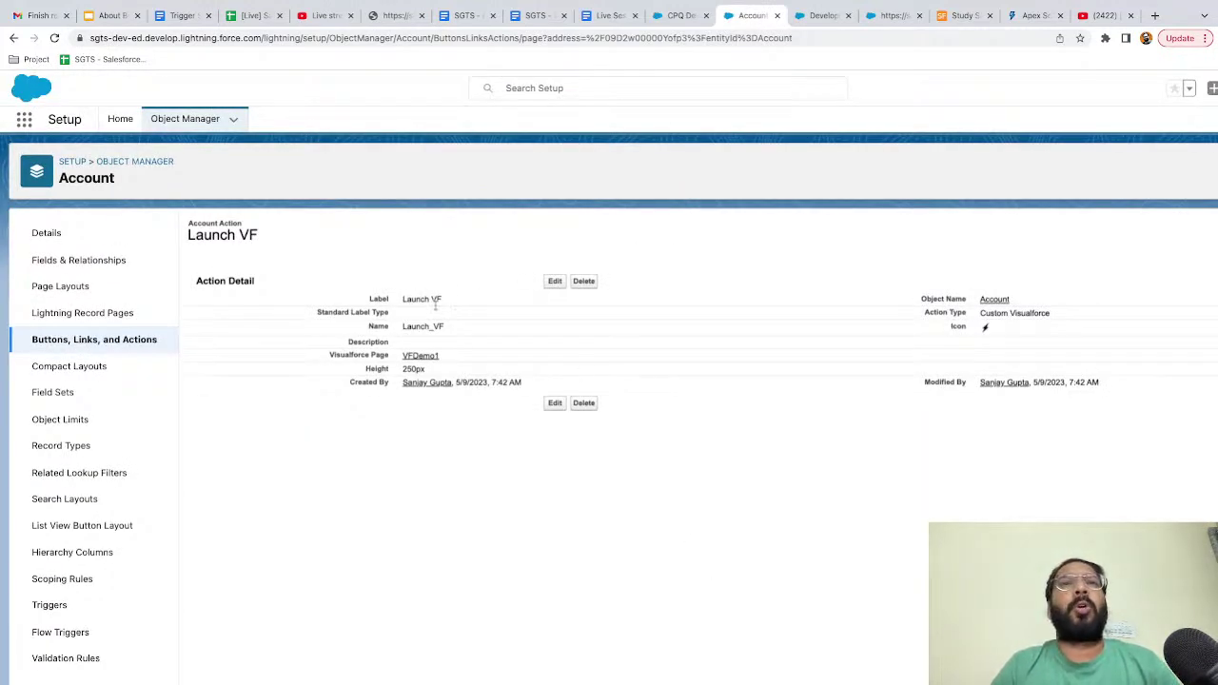
- Review the Account object's actions, and recheck the Lightning Experience availability option in VFDemo1's page settings
click(101, 342)
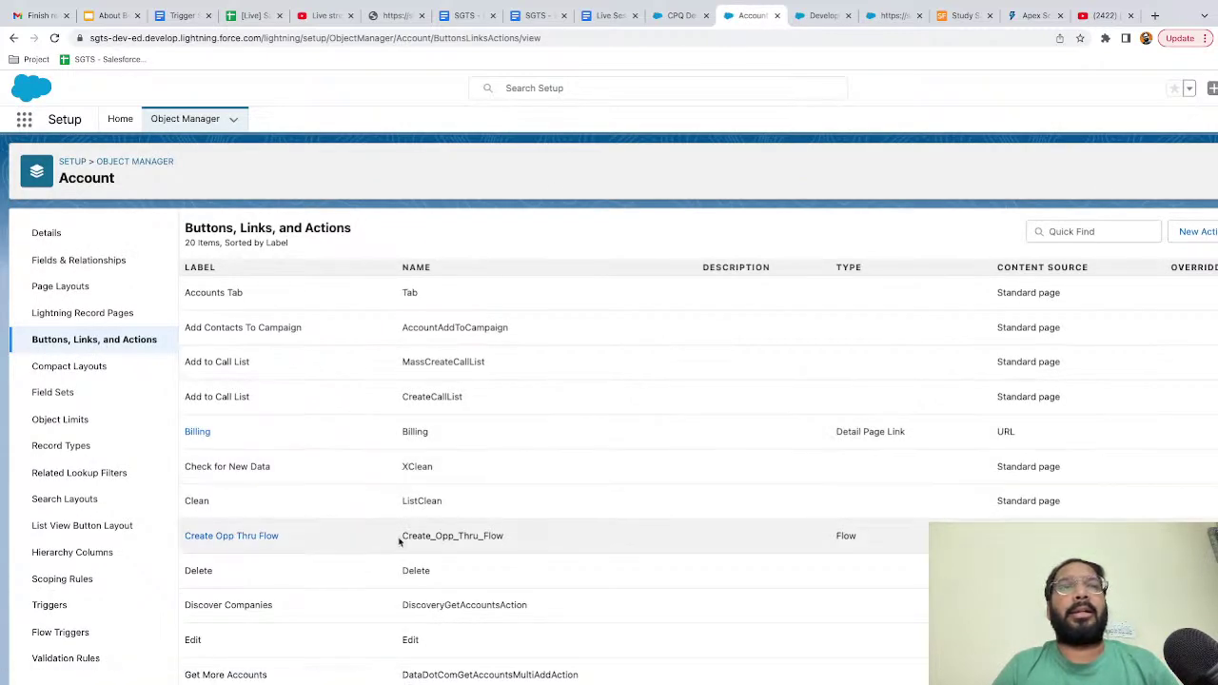
scroll(399, 540, down, 2)
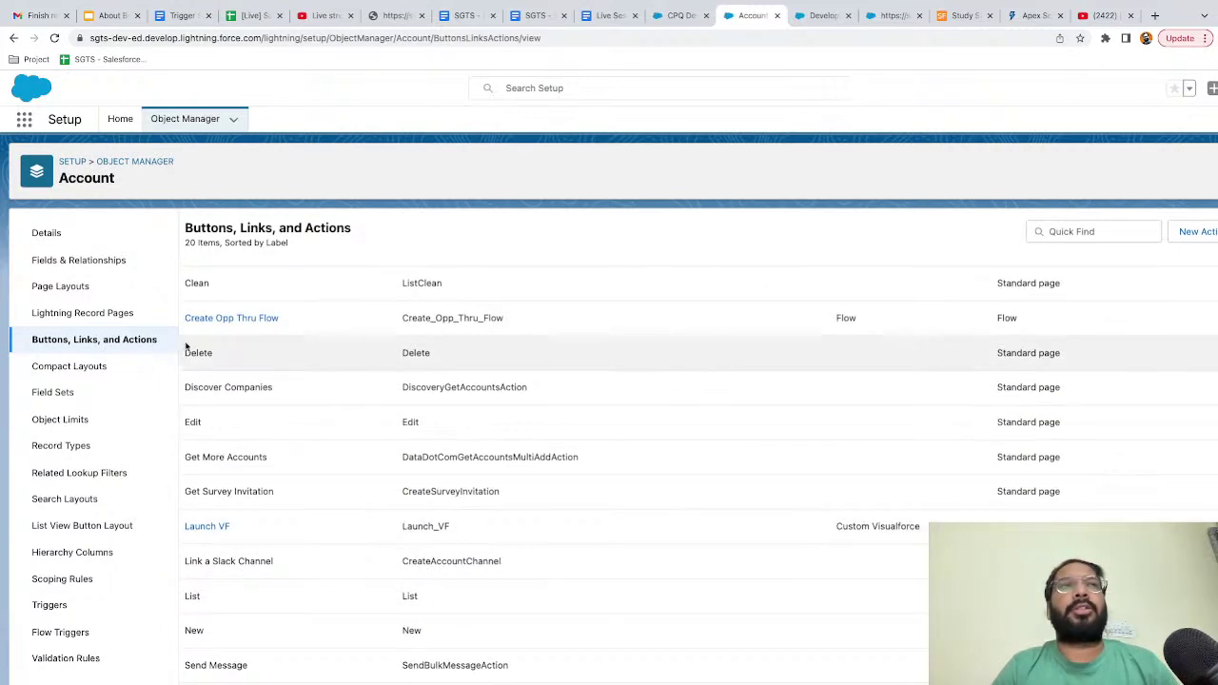
click(120, 119)
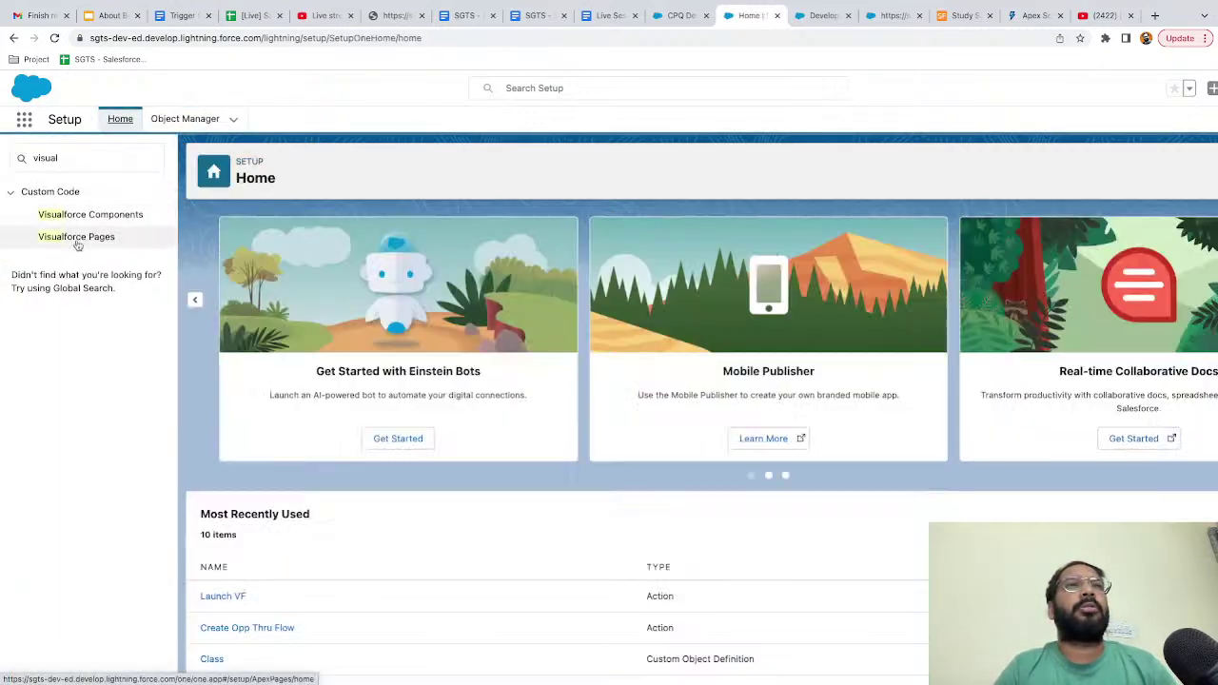
click(76, 236)
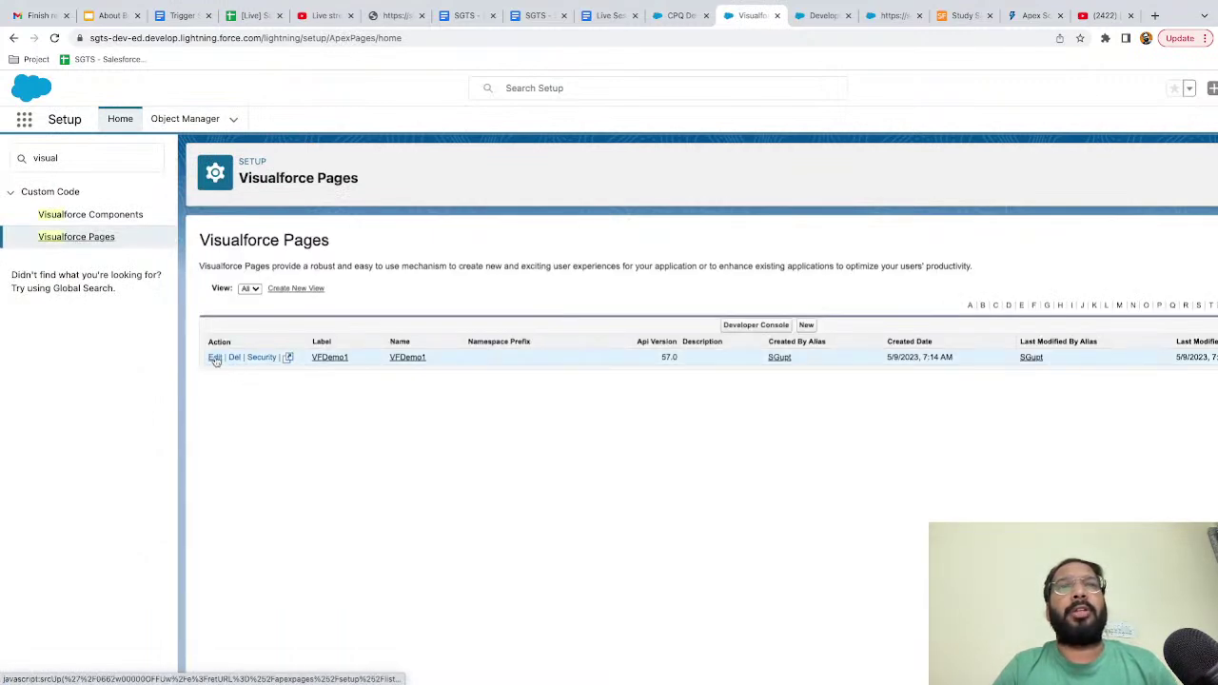
click(215, 358)
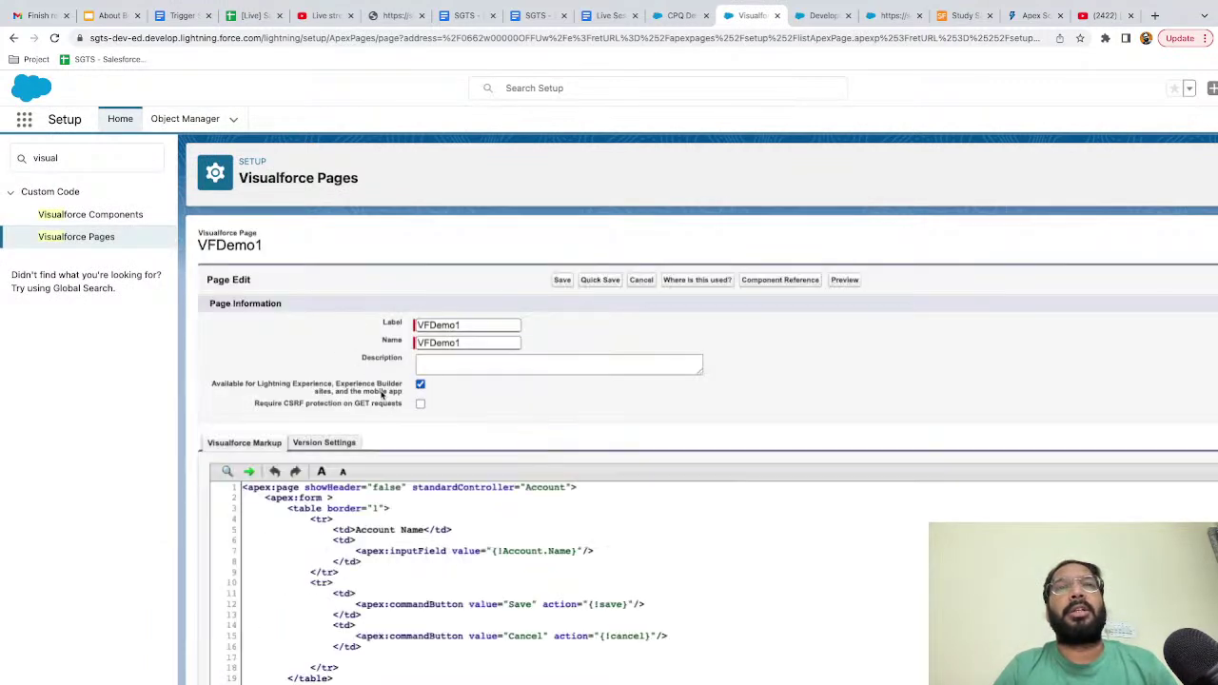
key(ctrl+plus)
key(ctrl+plus)
key(ctrl+plus)
key(ctrl+plus)
key(ctrl+plus)
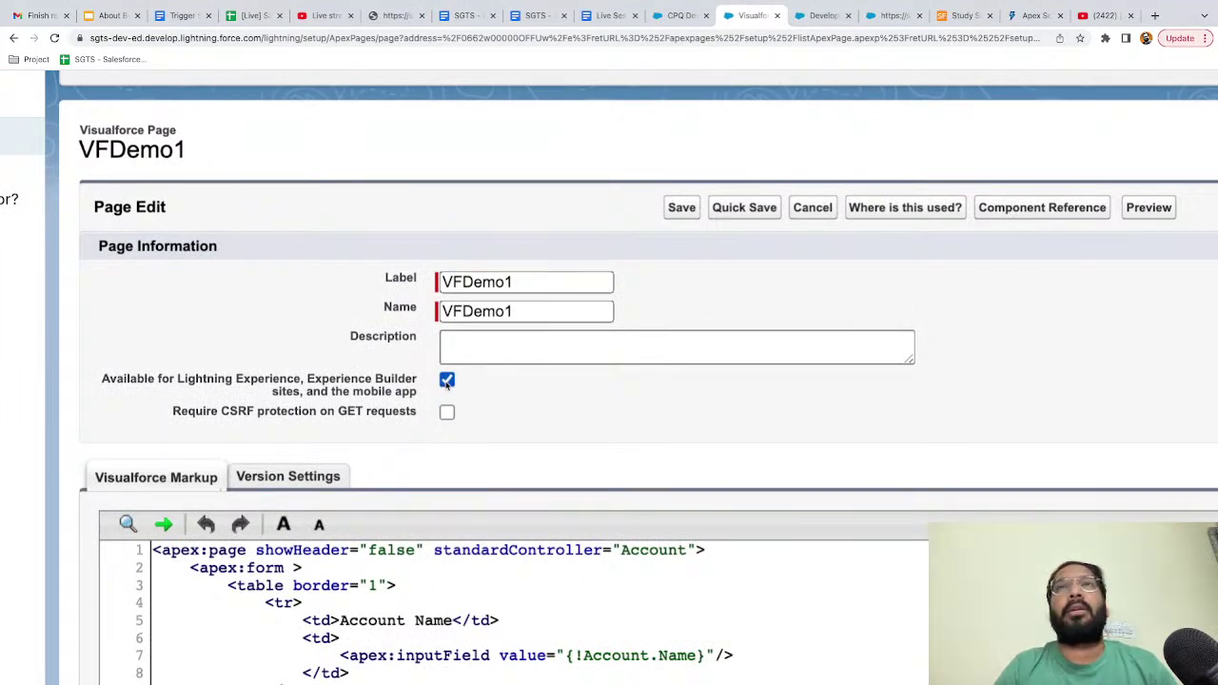
key(ctrl+0)
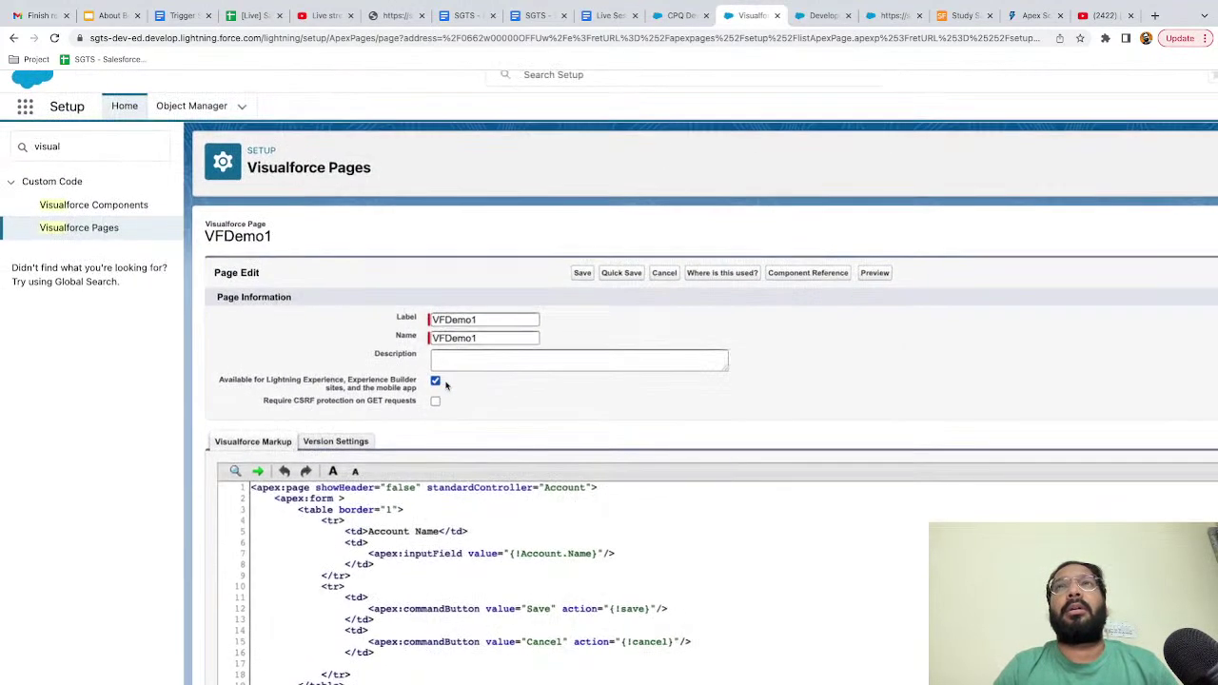
- Return to the Account object's buttons, links, and actions and locate the Launch VF entry
click(196, 109)
click(36, 247)
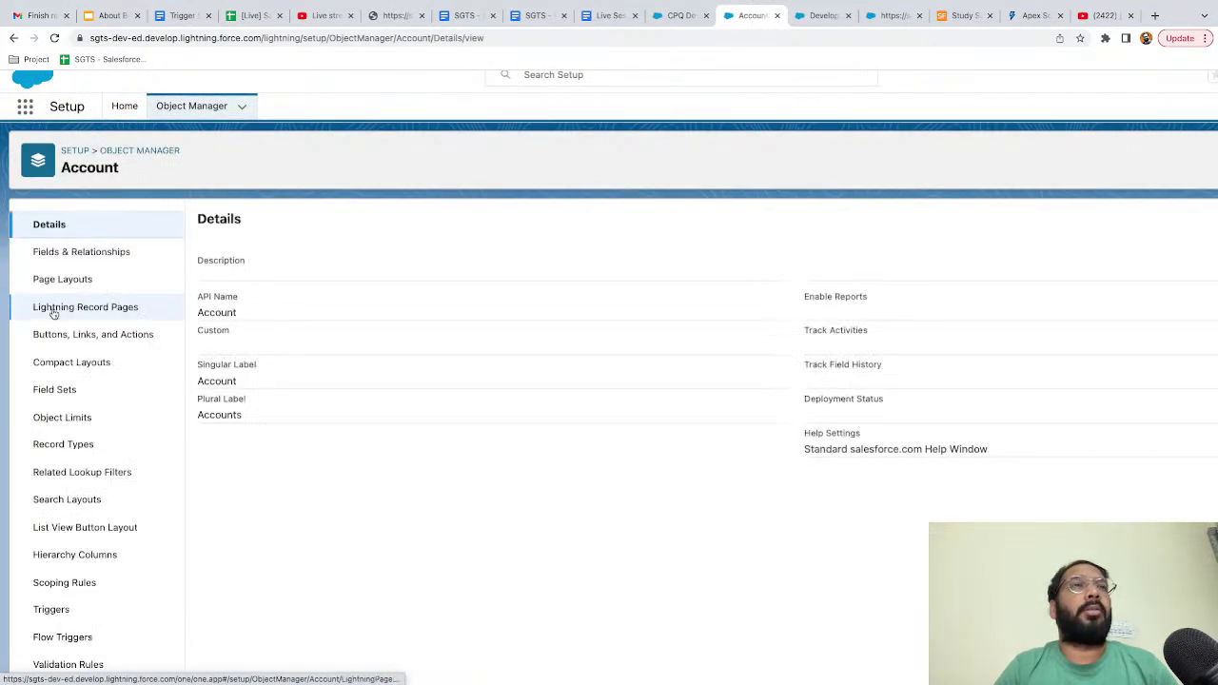
click(63, 335)
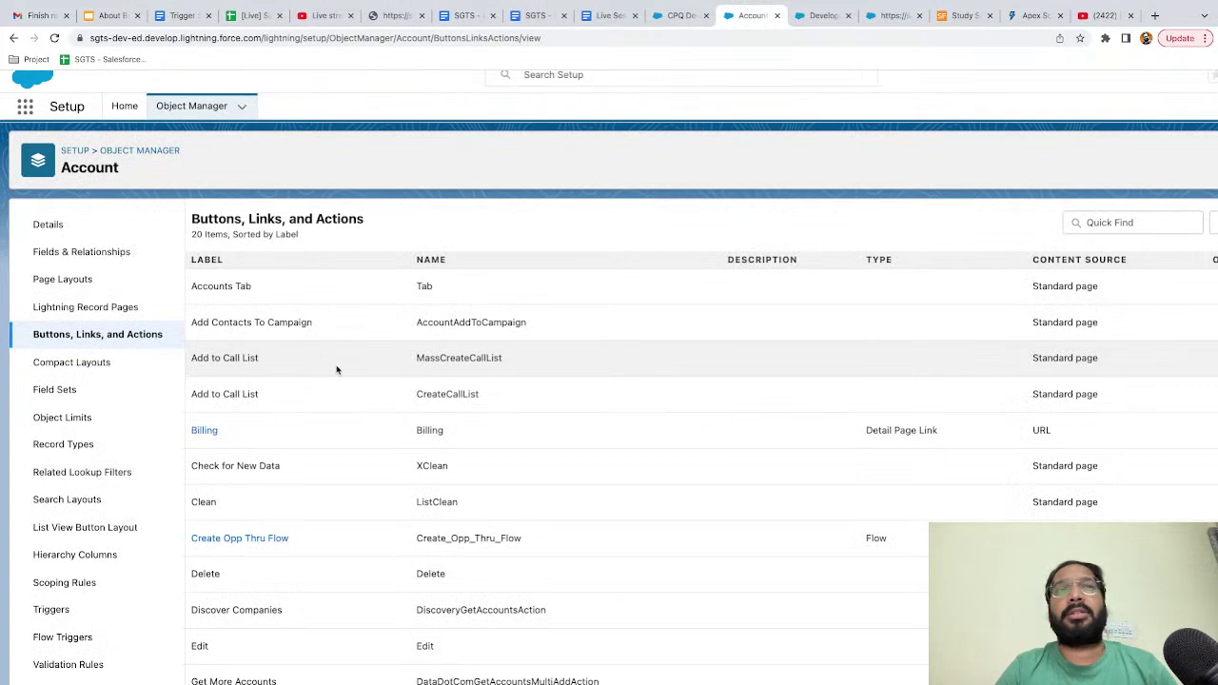
scroll(339, 408, down, 3)
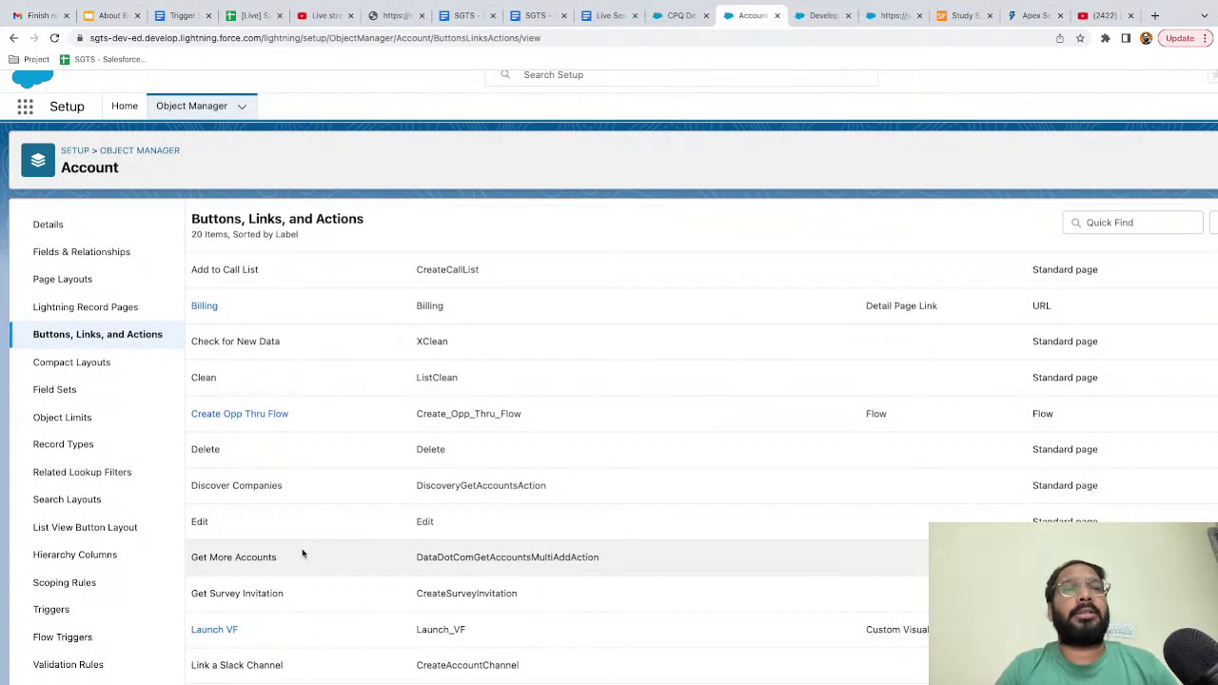
scroll(303, 553, down, 3)
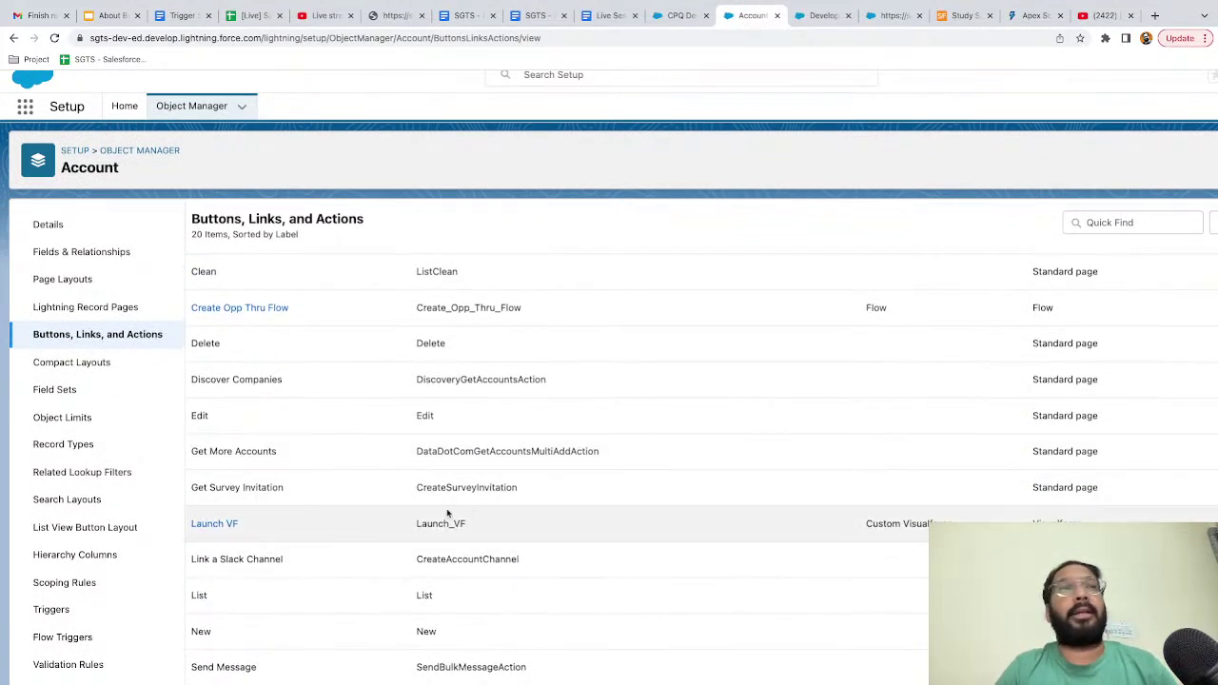
- Add the Launch VF action first among the Account Layout's Salesforce Mobile and Lightning Experience Actions, and save the layout
click(72, 280)
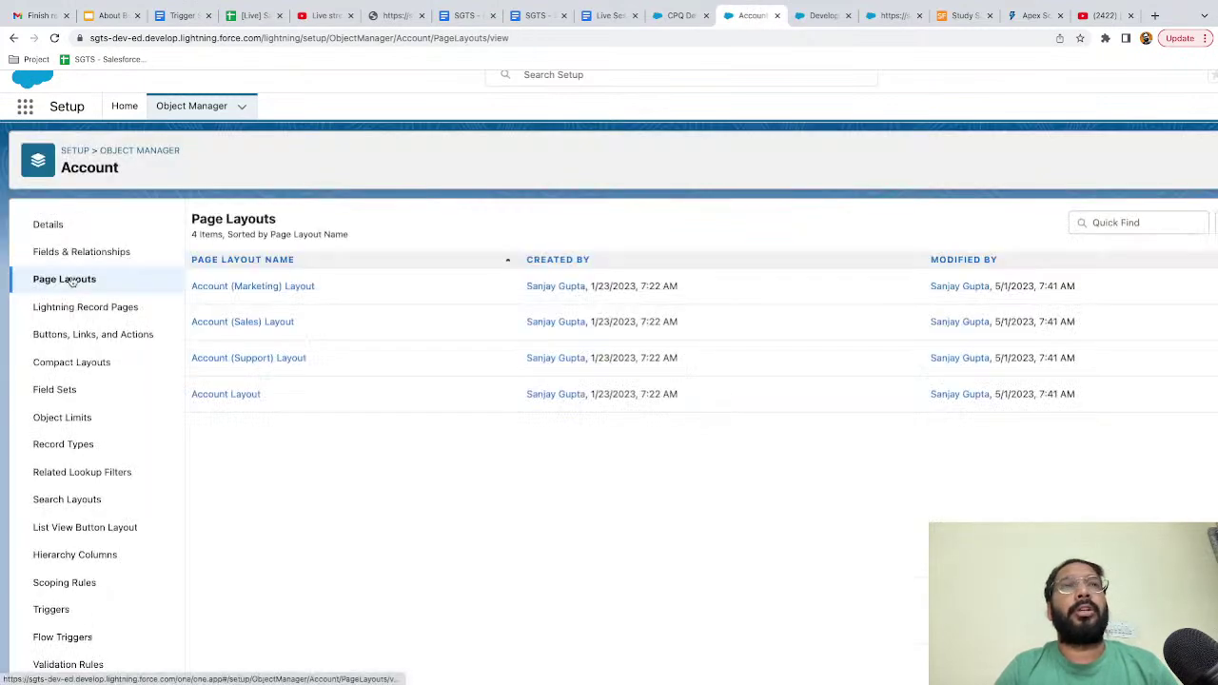
click(225, 394)
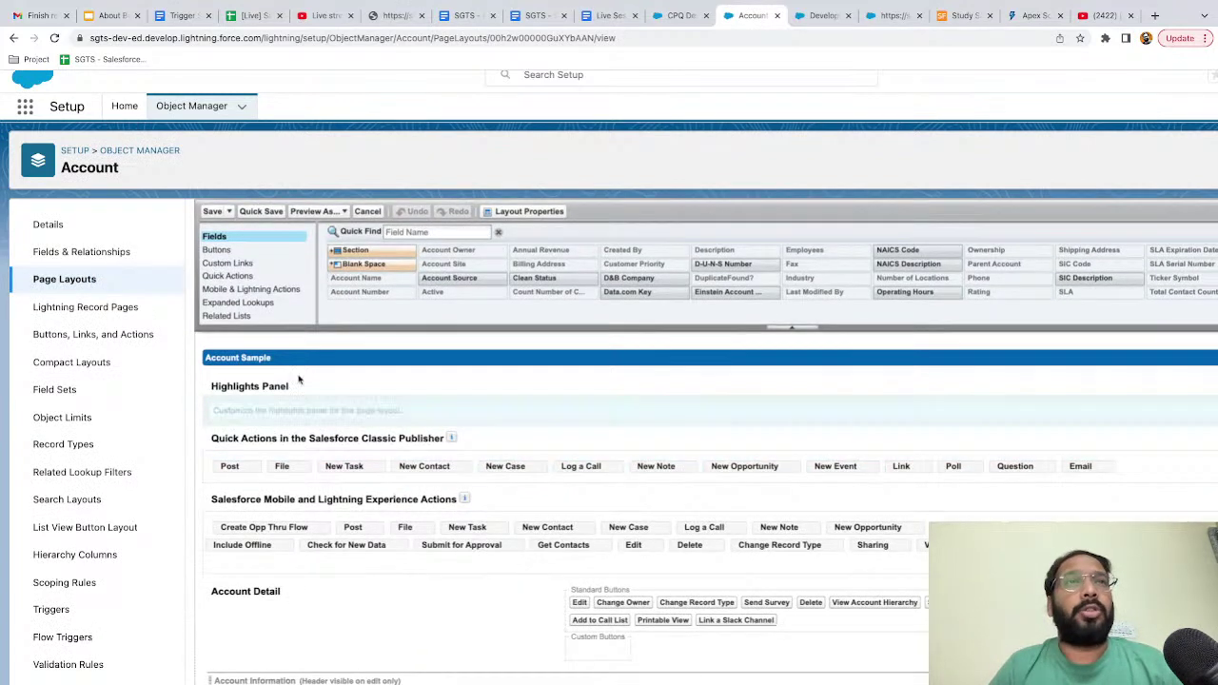
click(243, 295)
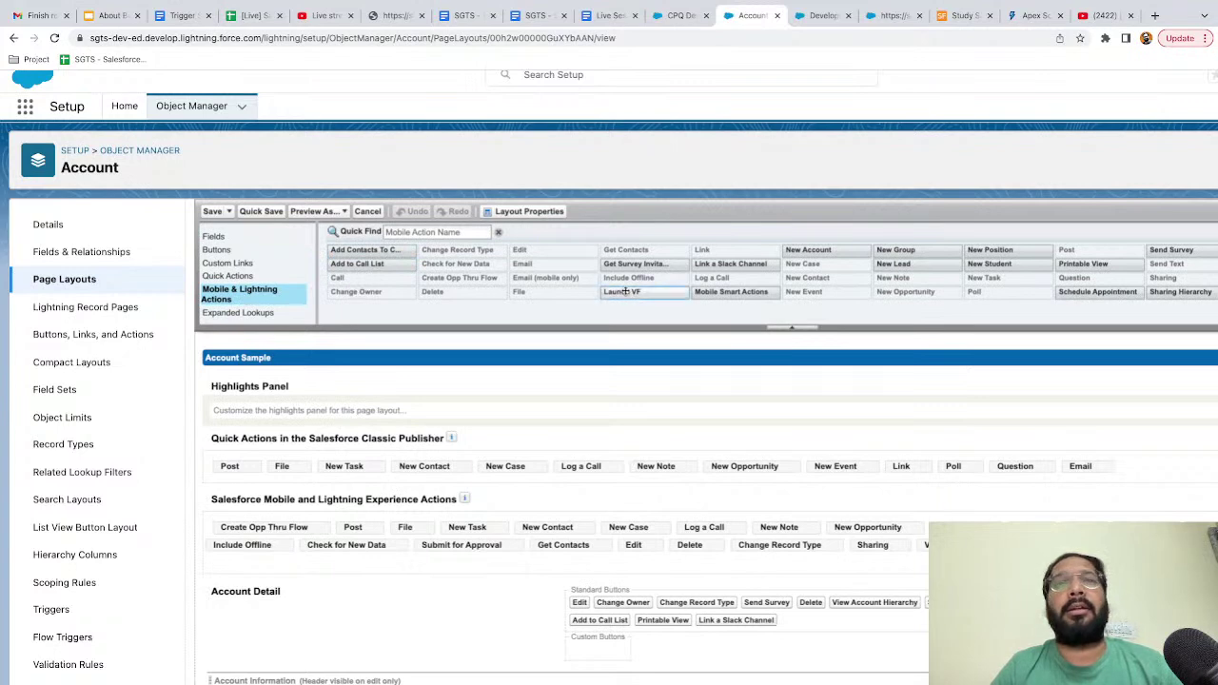
drag(623, 291, 217, 535)
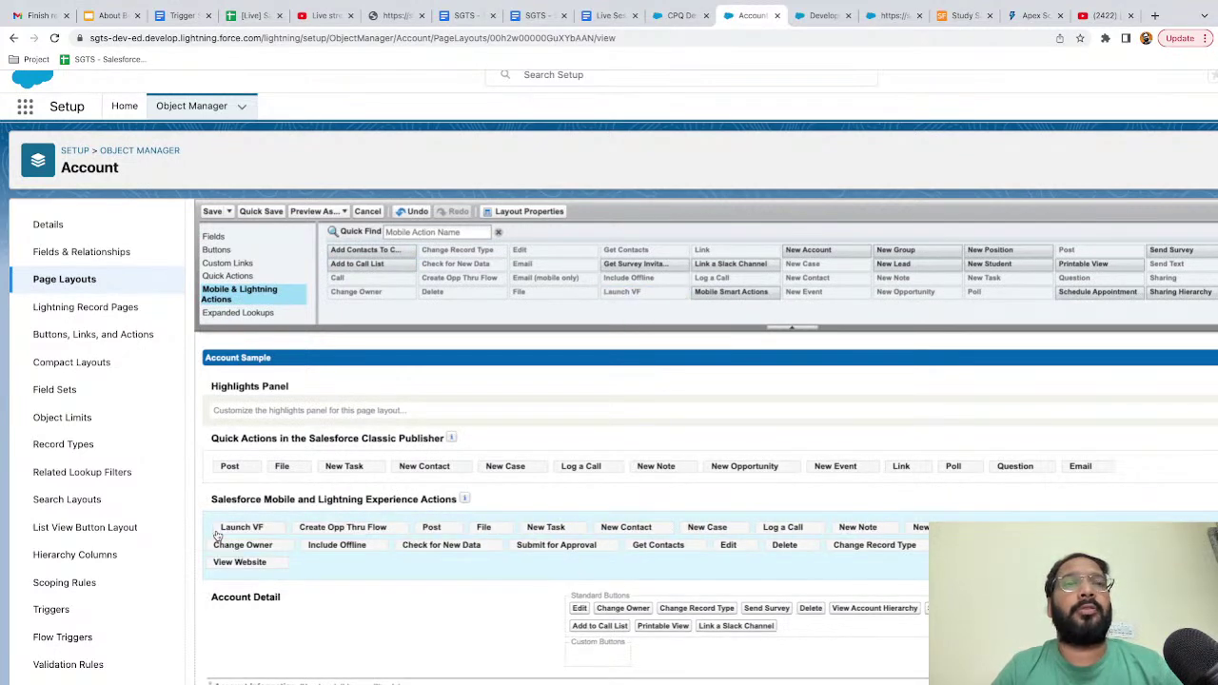
click(211, 213)
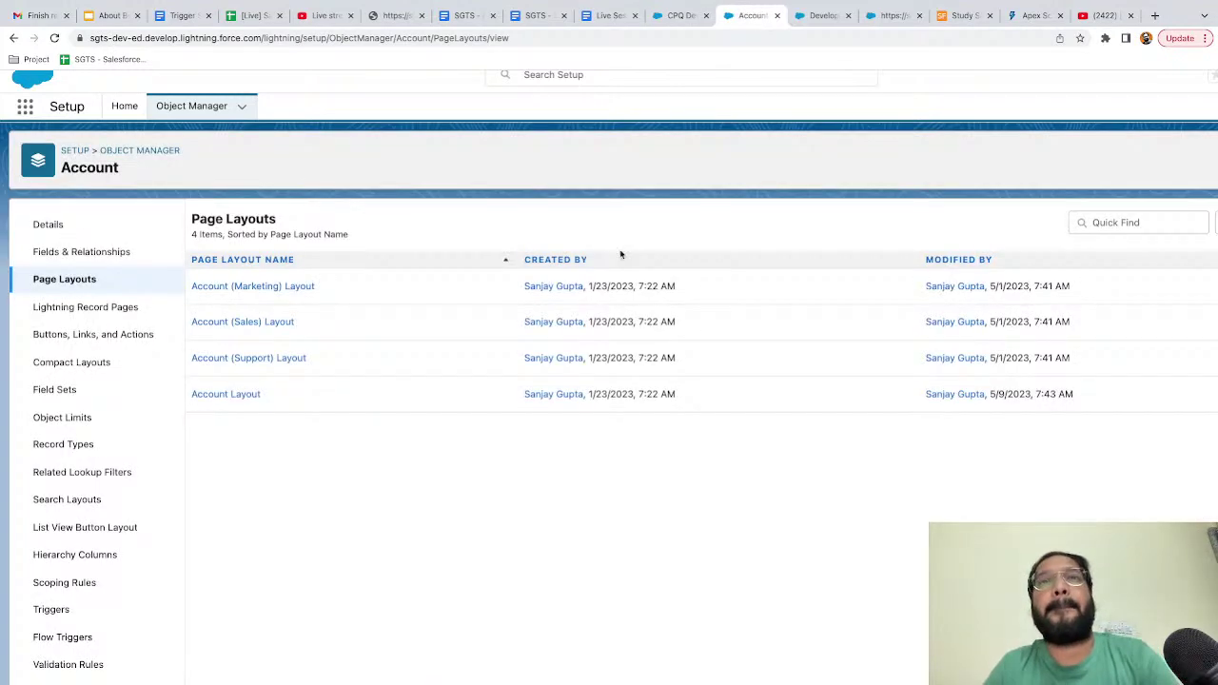
- Switch from the Recruitment app to the Sales app and open the account record 1304 from All Accounts
click(678, 17)
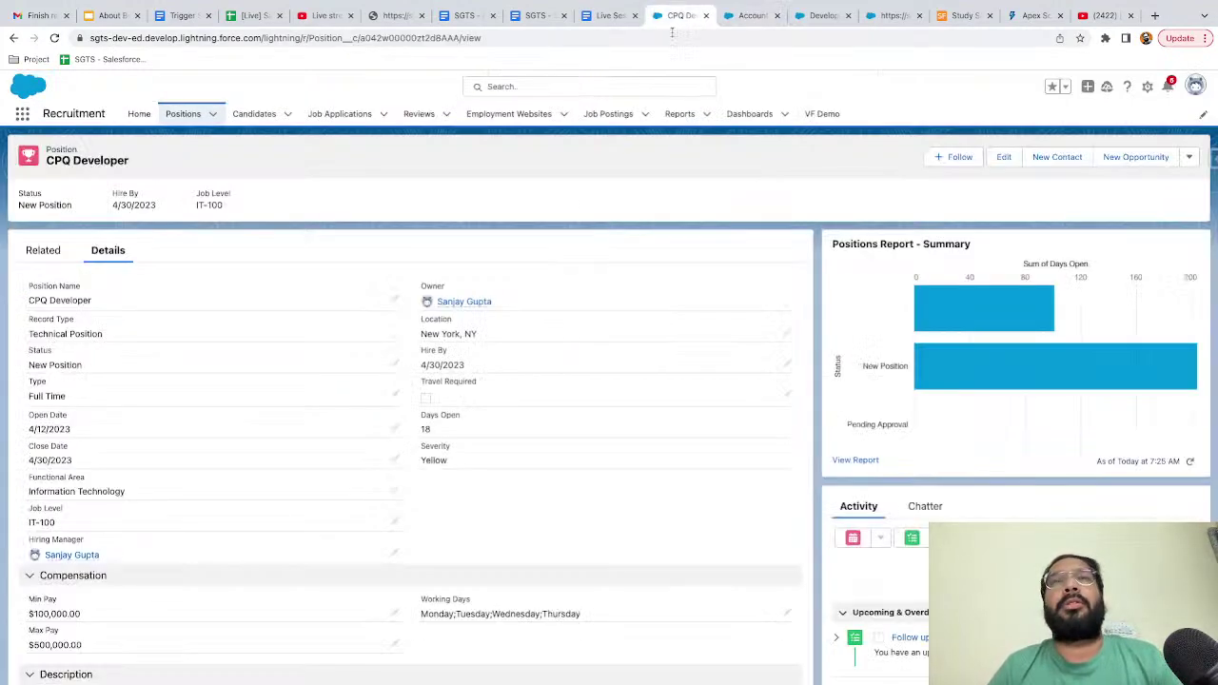
click(22, 113)
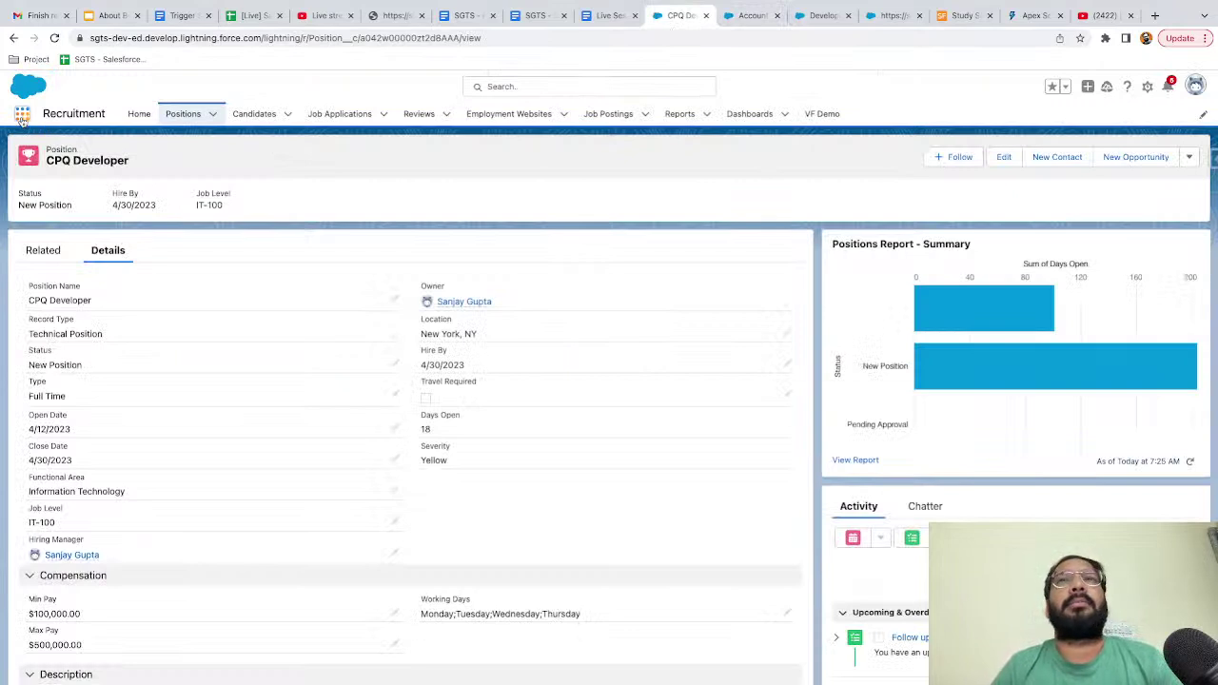
text(sales)
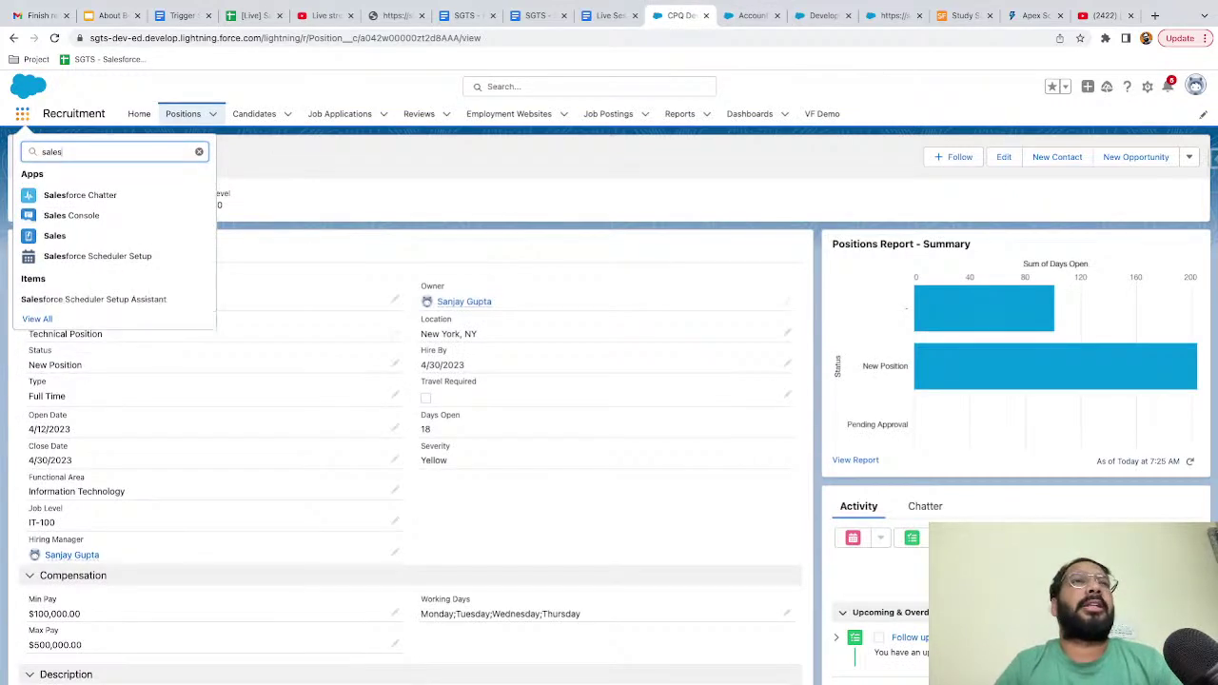
click(57, 239)
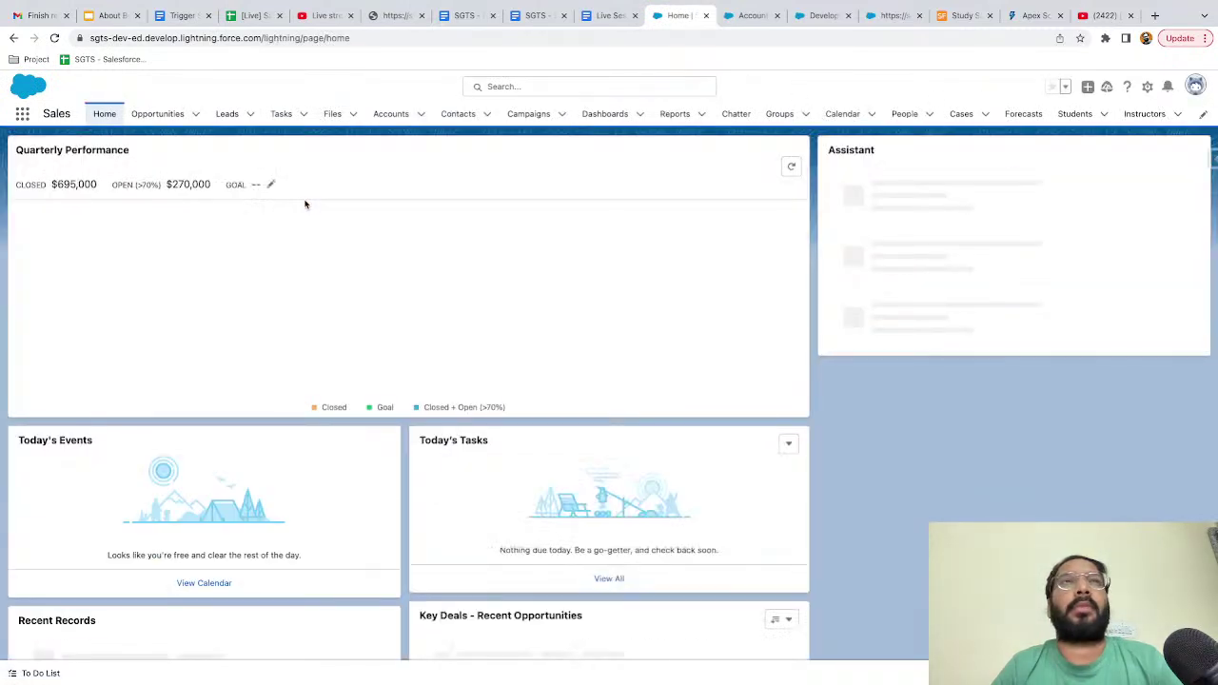
click(390, 114)
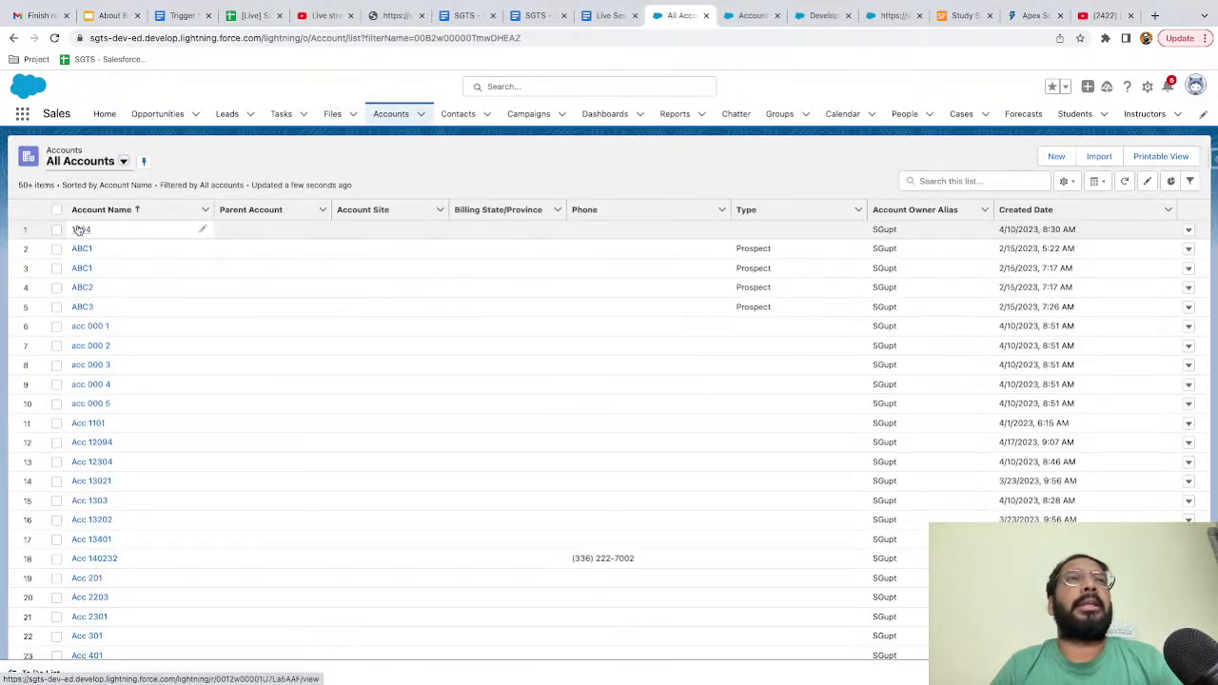
click(80, 229)
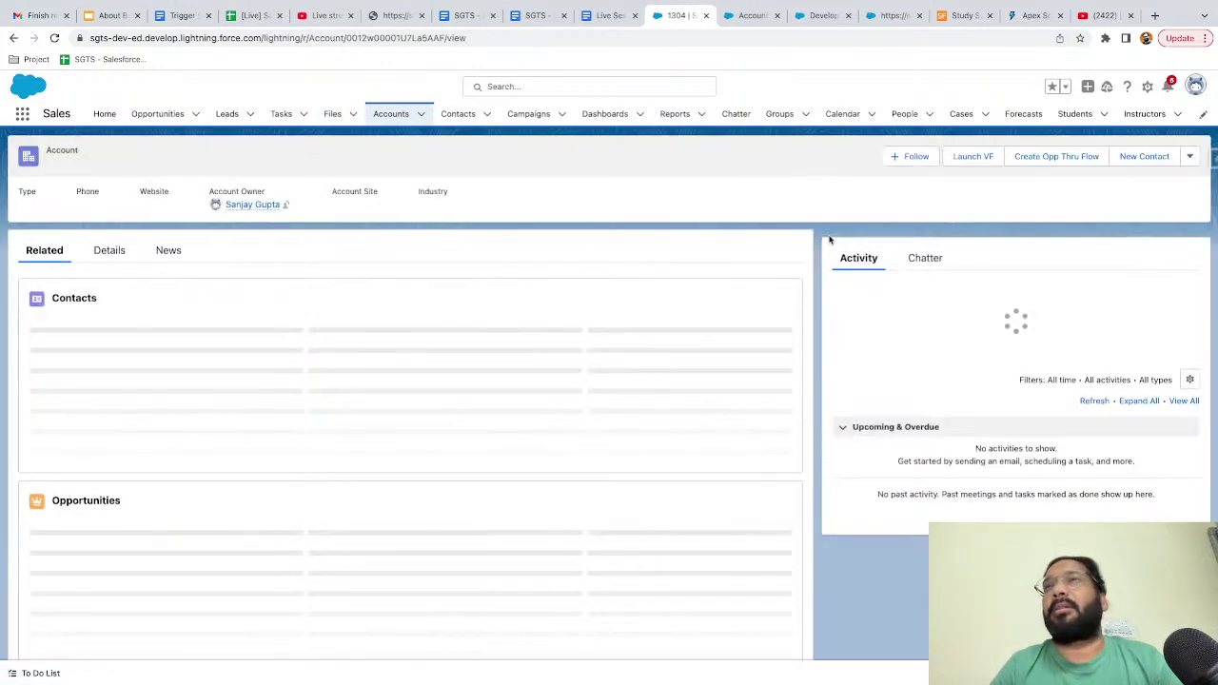
click(981, 159)
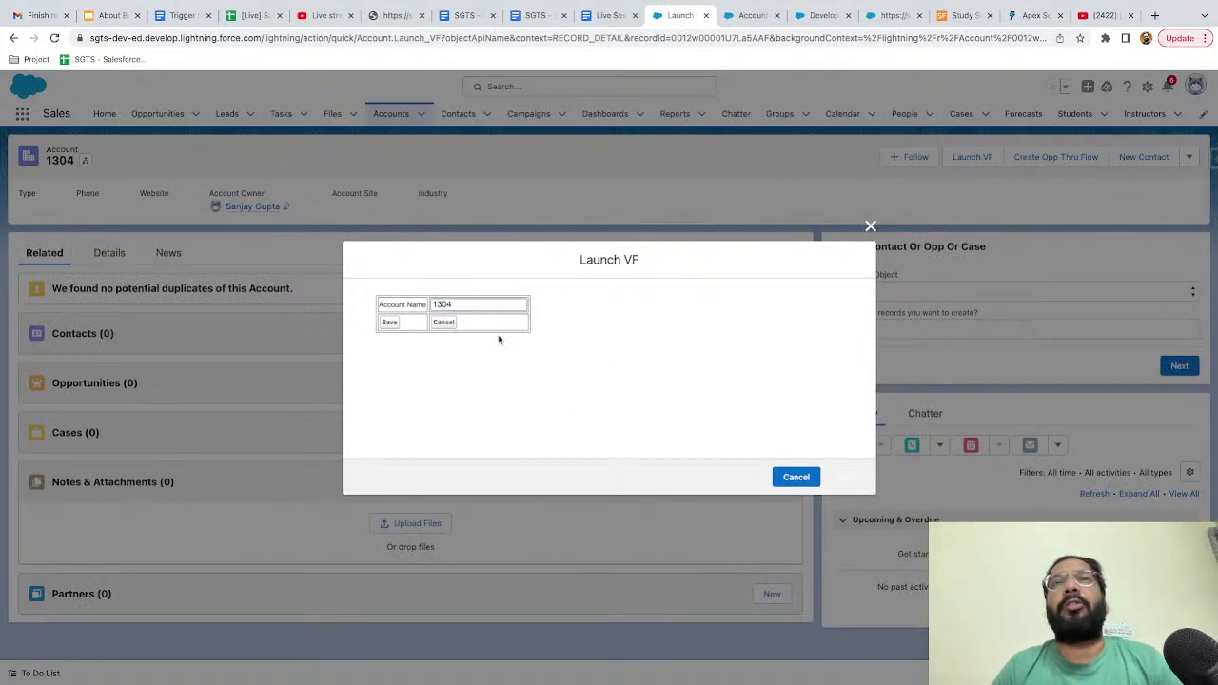
scroll(434, 293, up, 5)
scroll(434, 295, left, 3)
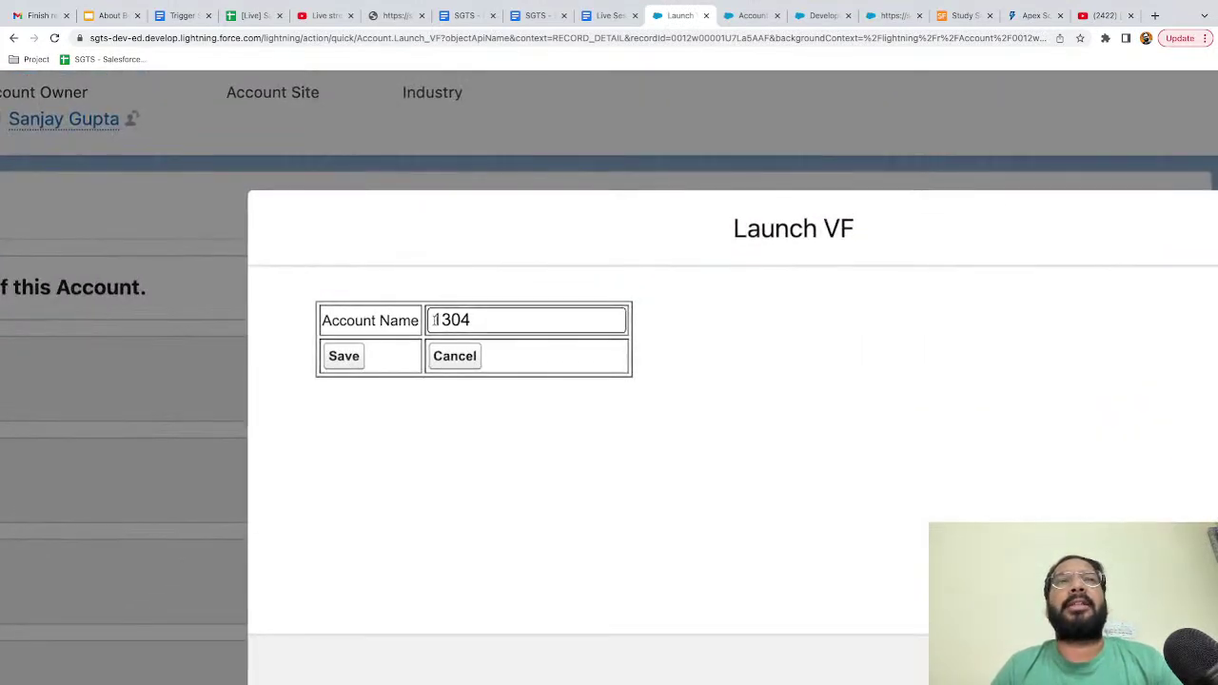
scroll(434, 321, down, 5)
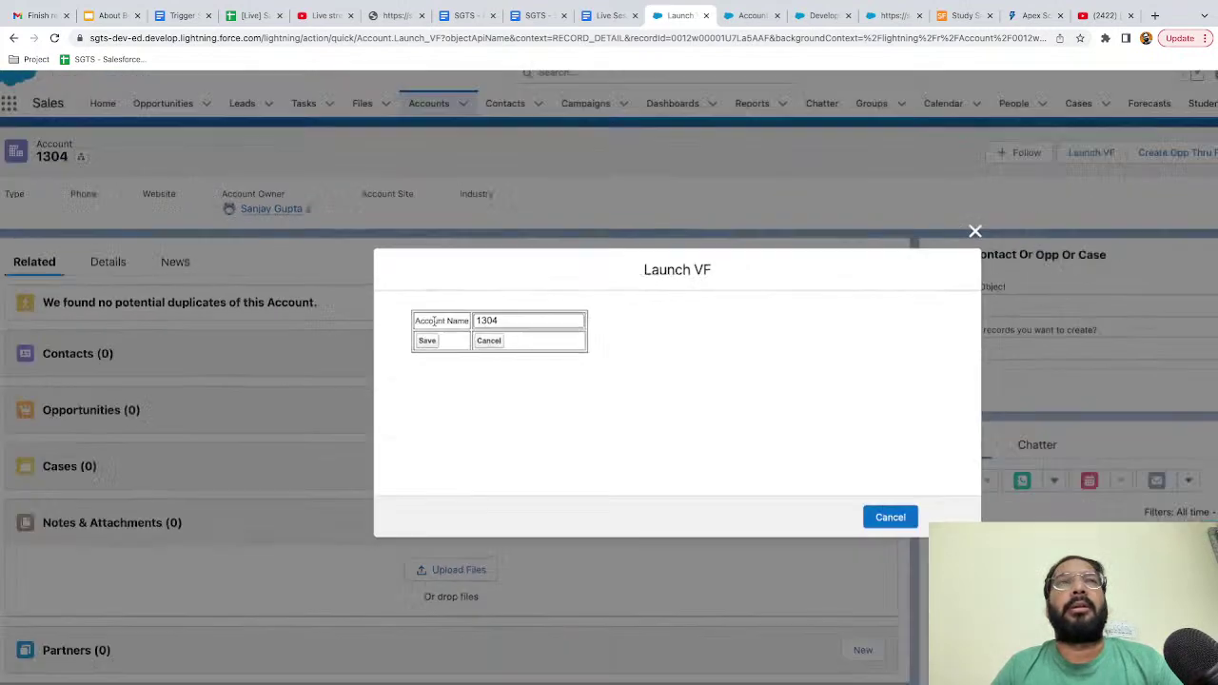
scroll(34, 139, up, 5)
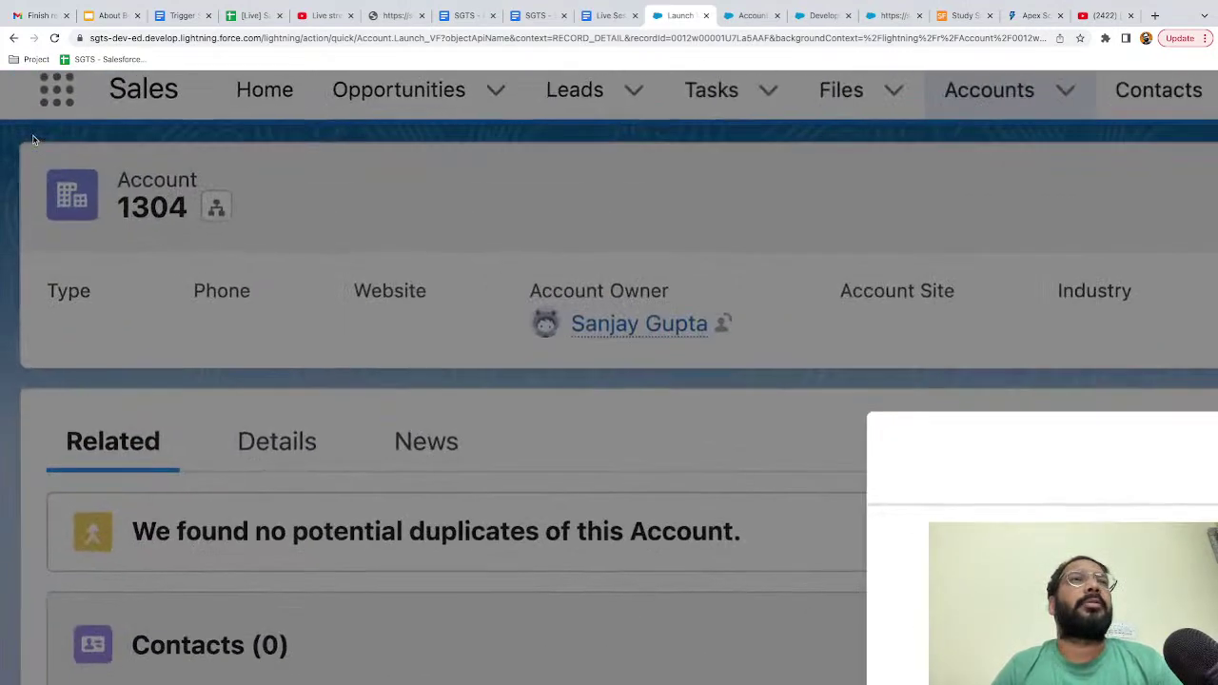
scroll(33, 139, down, 5)
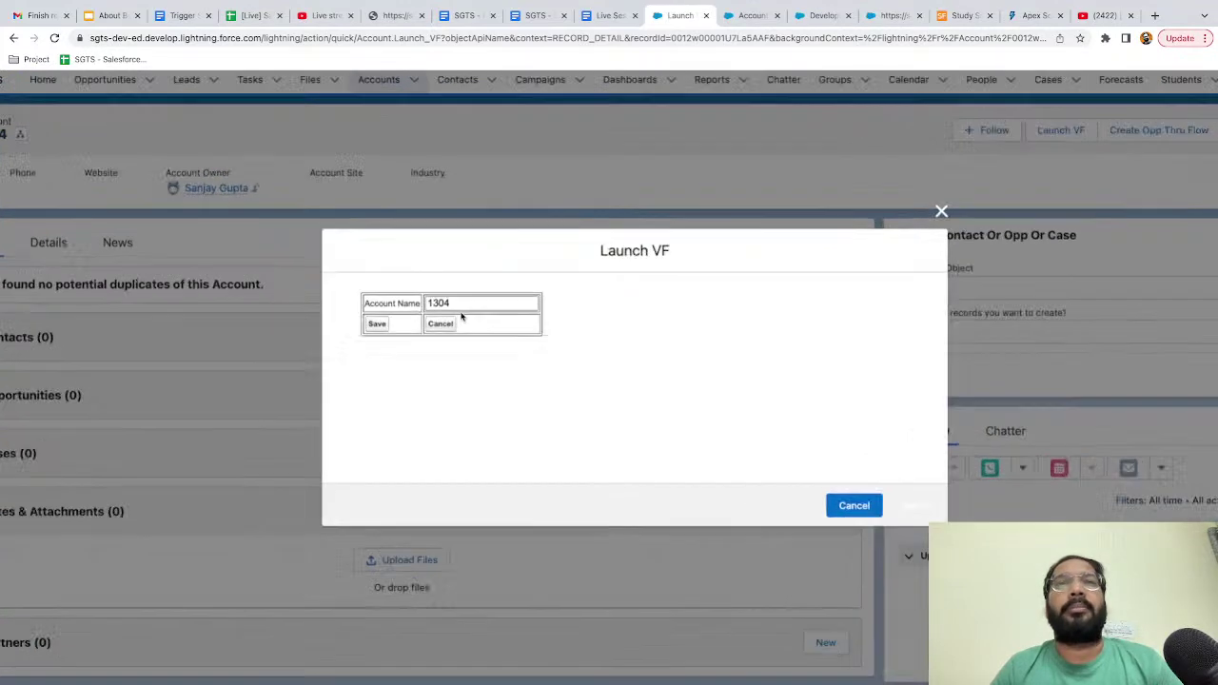
scroll(461, 314, up, 5)
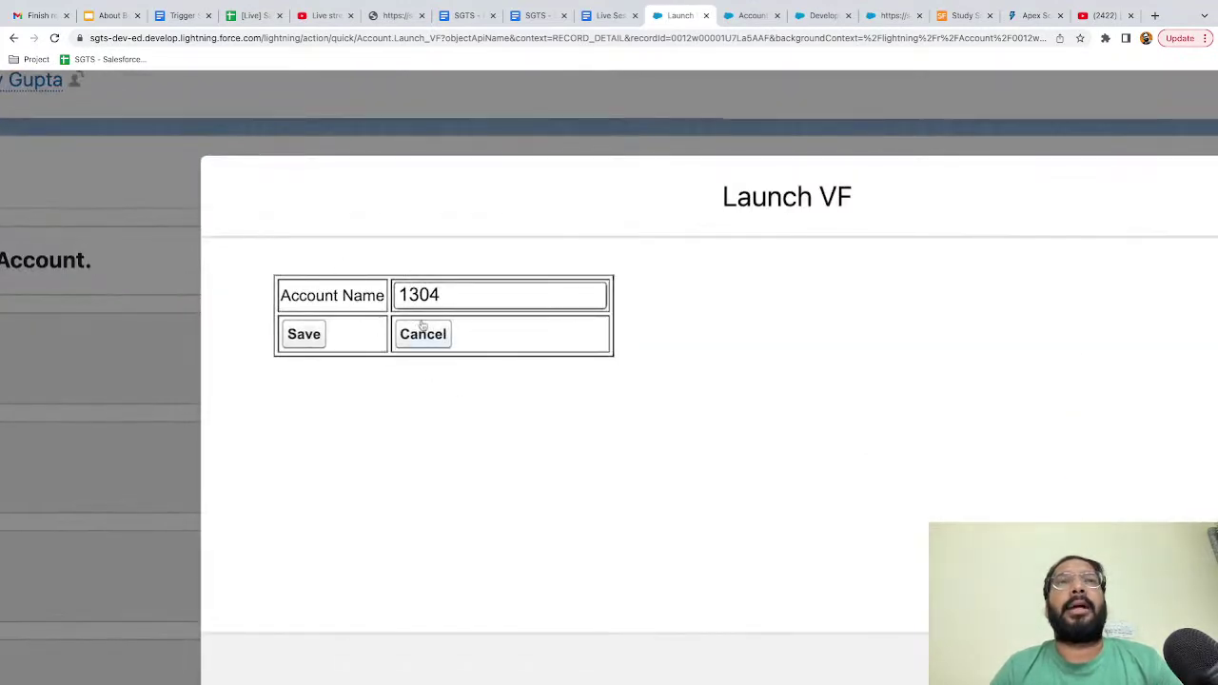
click(453, 295)
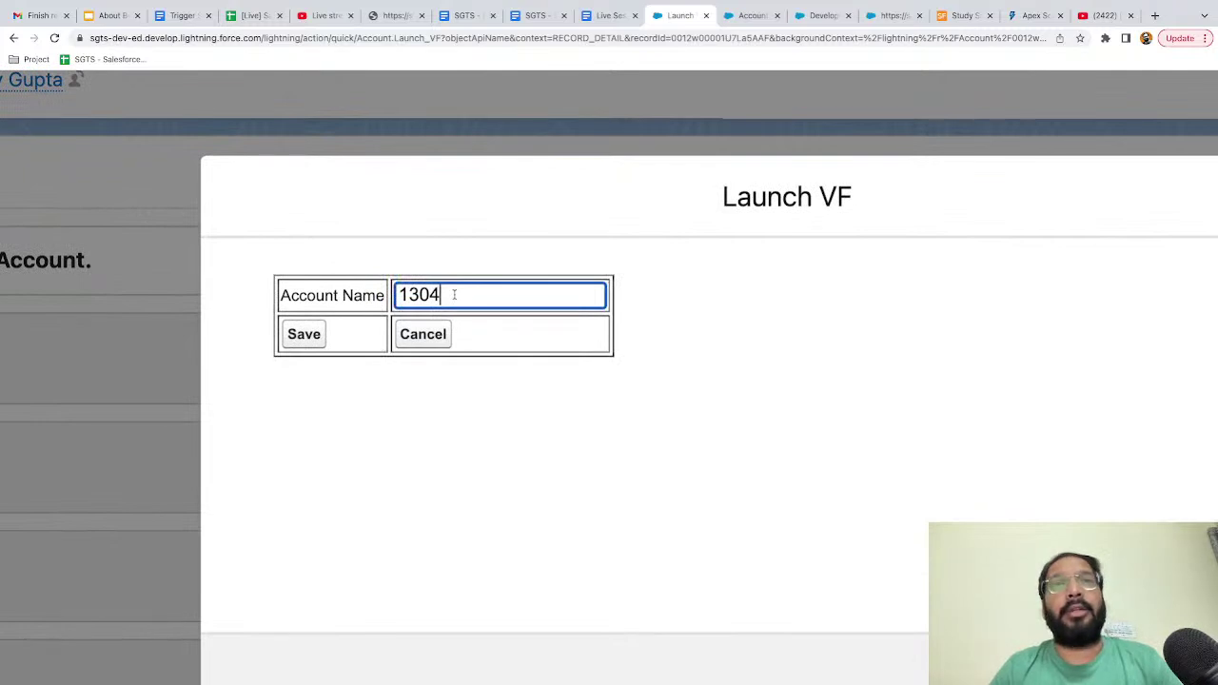
text(324234)
click(304, 335)
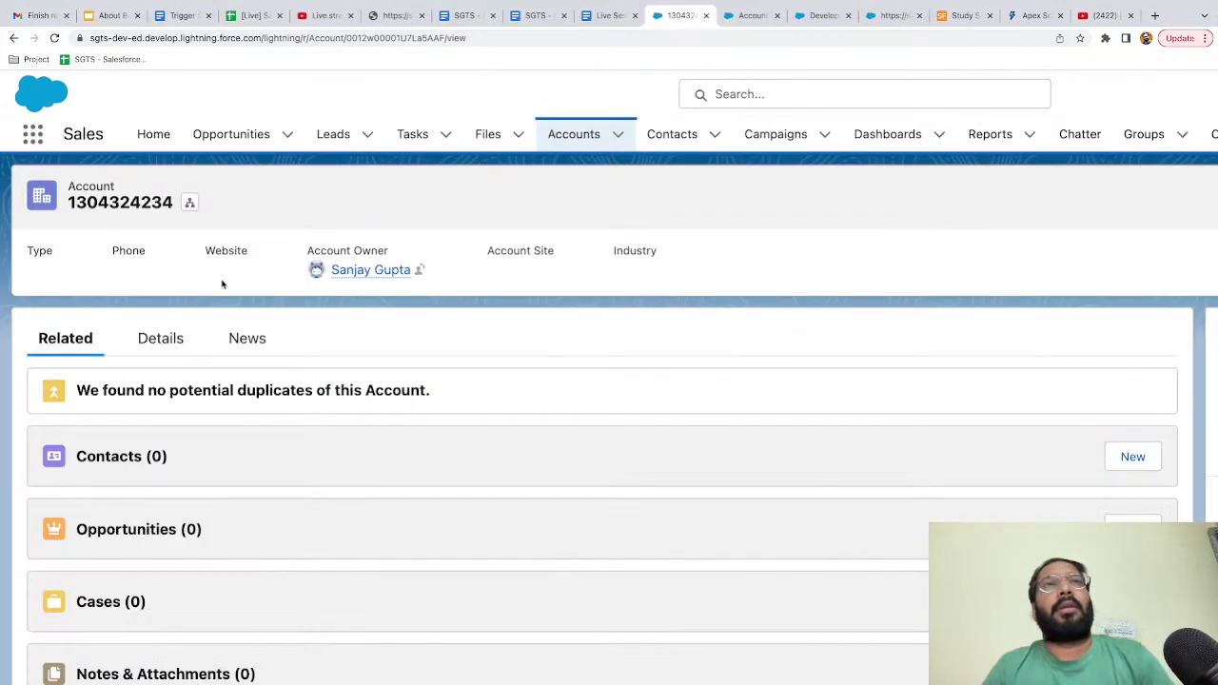
- Review the VFDemo1 page markup and its Account standard controller, and check the live chat questions
mouse_move(600, 374)
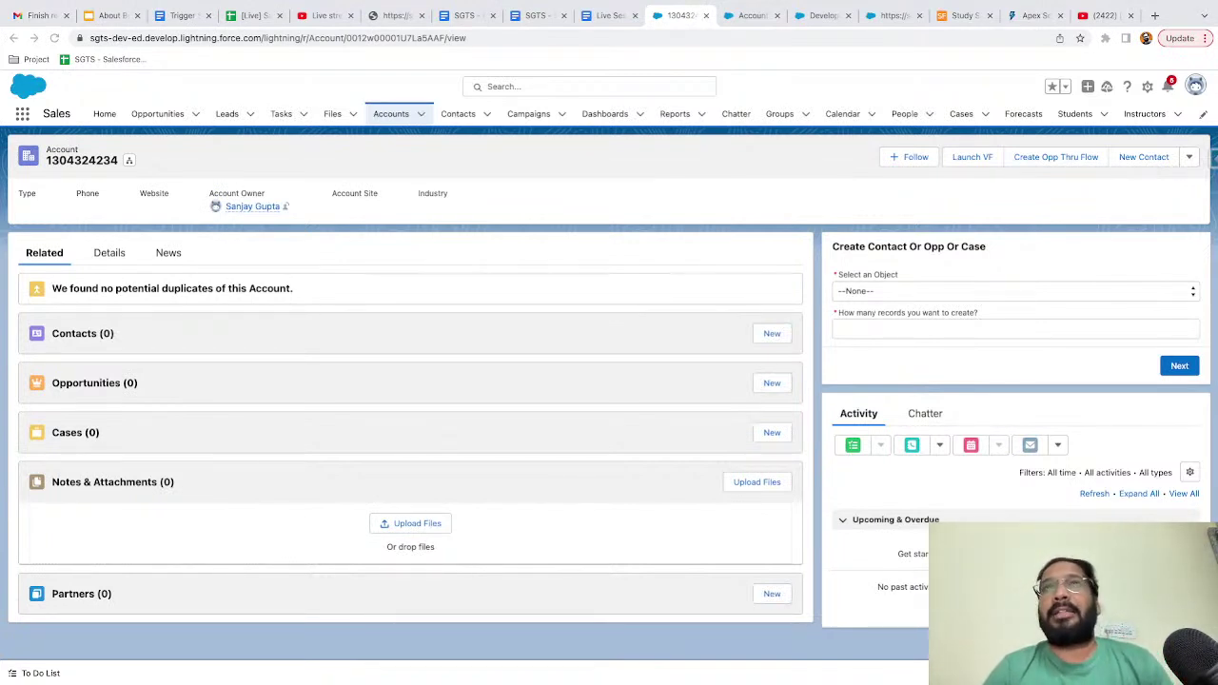
click(822, 17)
scroll(361, 378, down, 1)
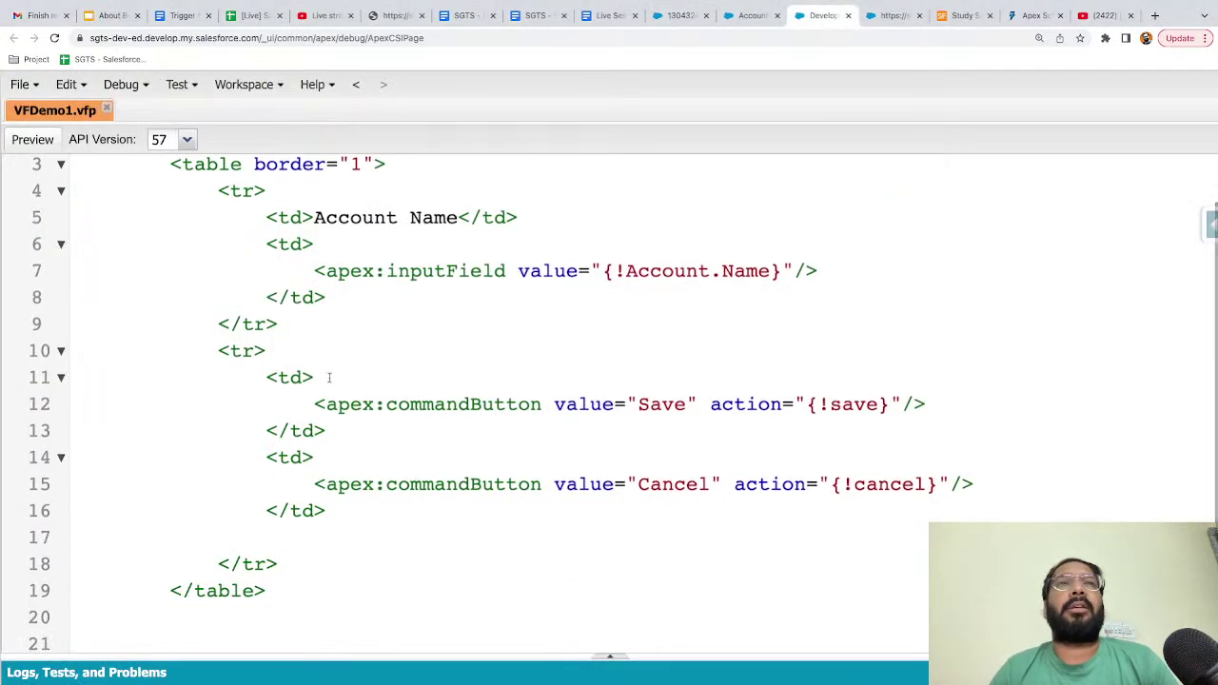
scroll(349, 377, up, 1)
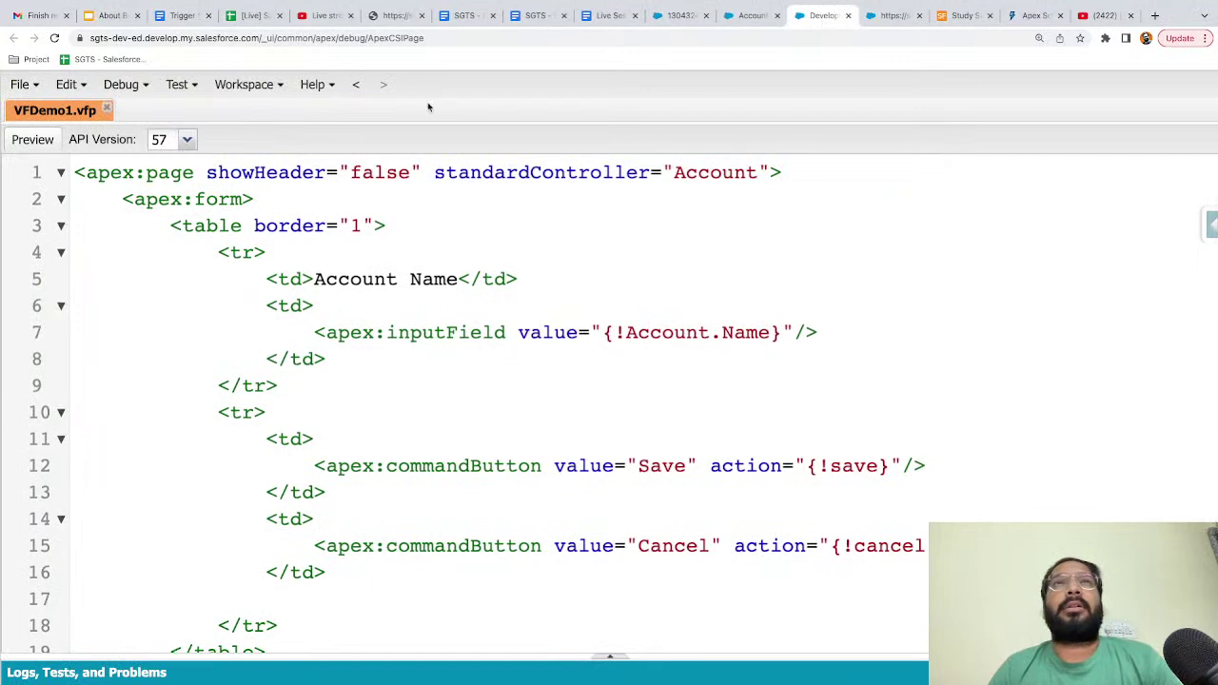
click(387, 20)
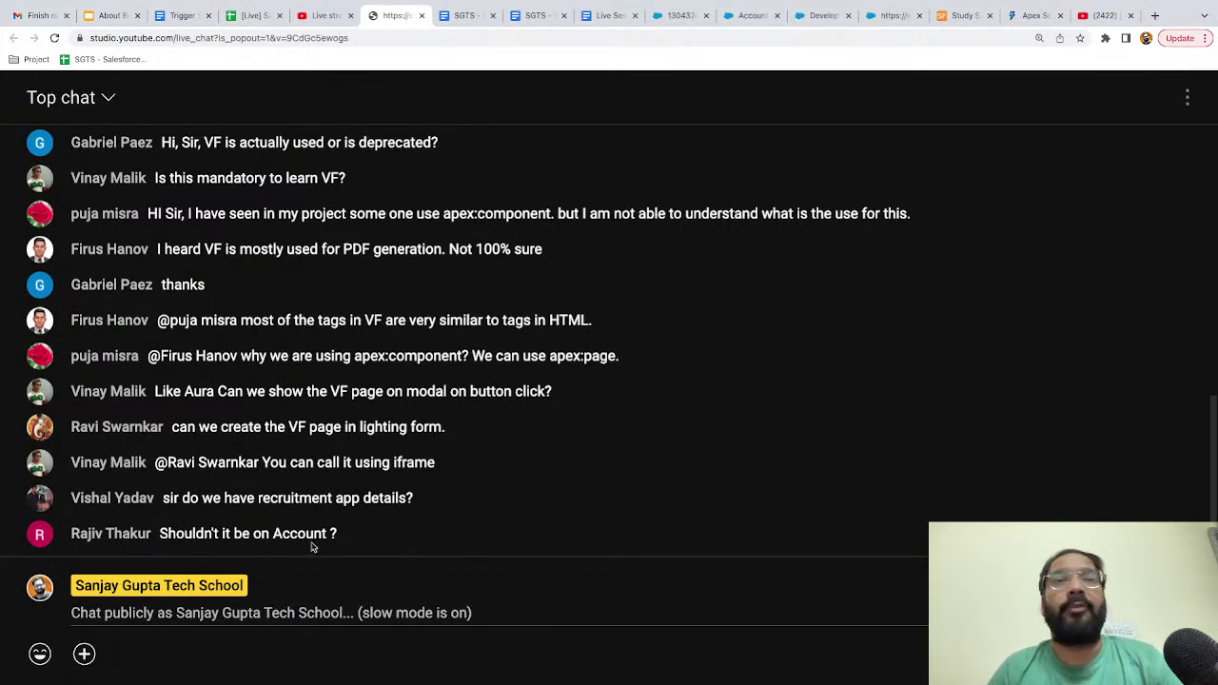
click(815, 27)
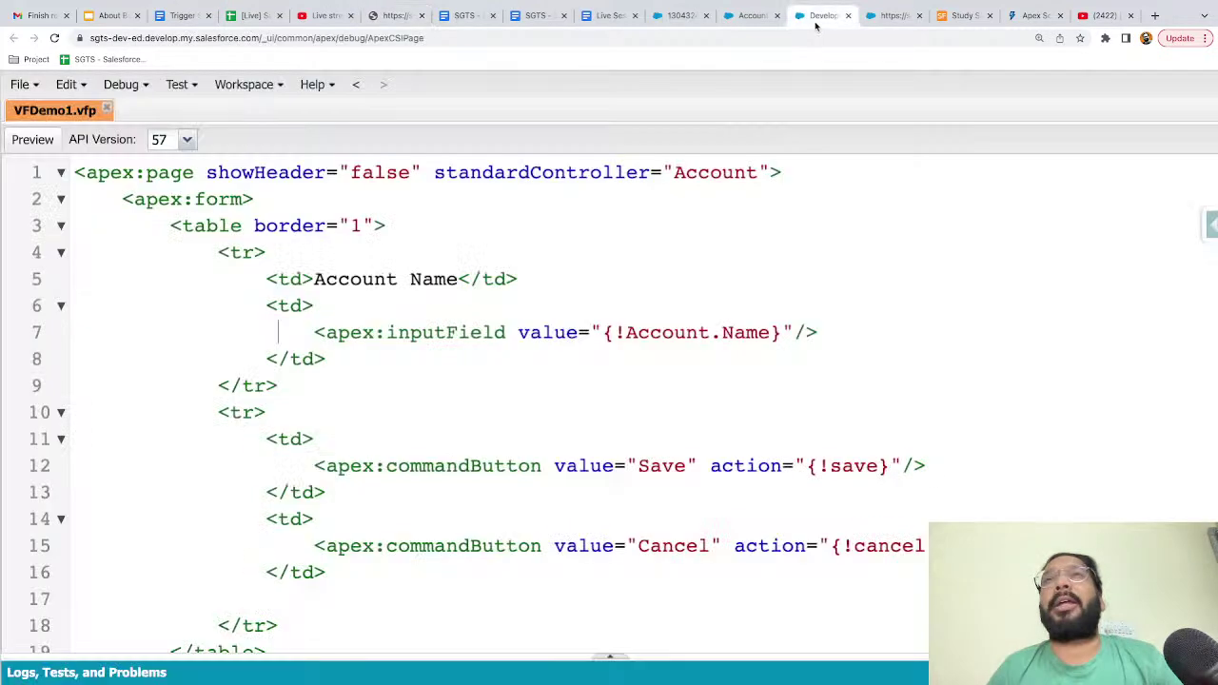
double_click(681, 171)
click(607, 266)
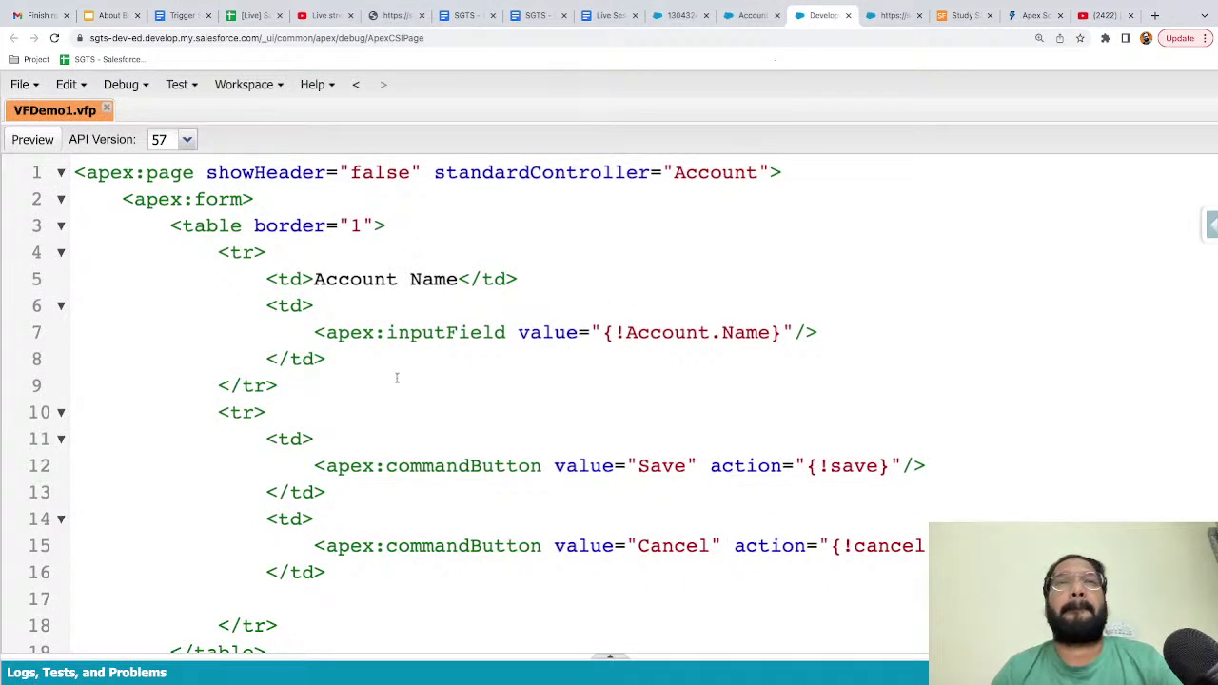
- Check the slide on where Visualforce can be used, and view the standard New Account form from the Accounts list
key(ctrl+Left)
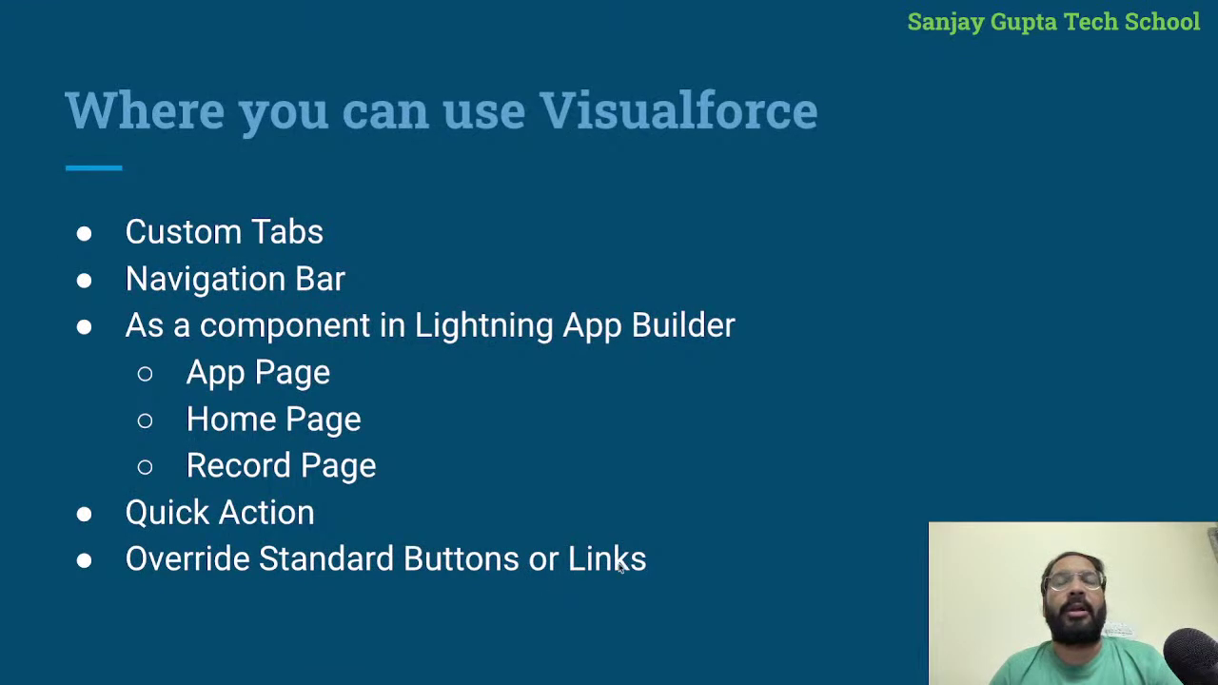
key(ctrl+Right)
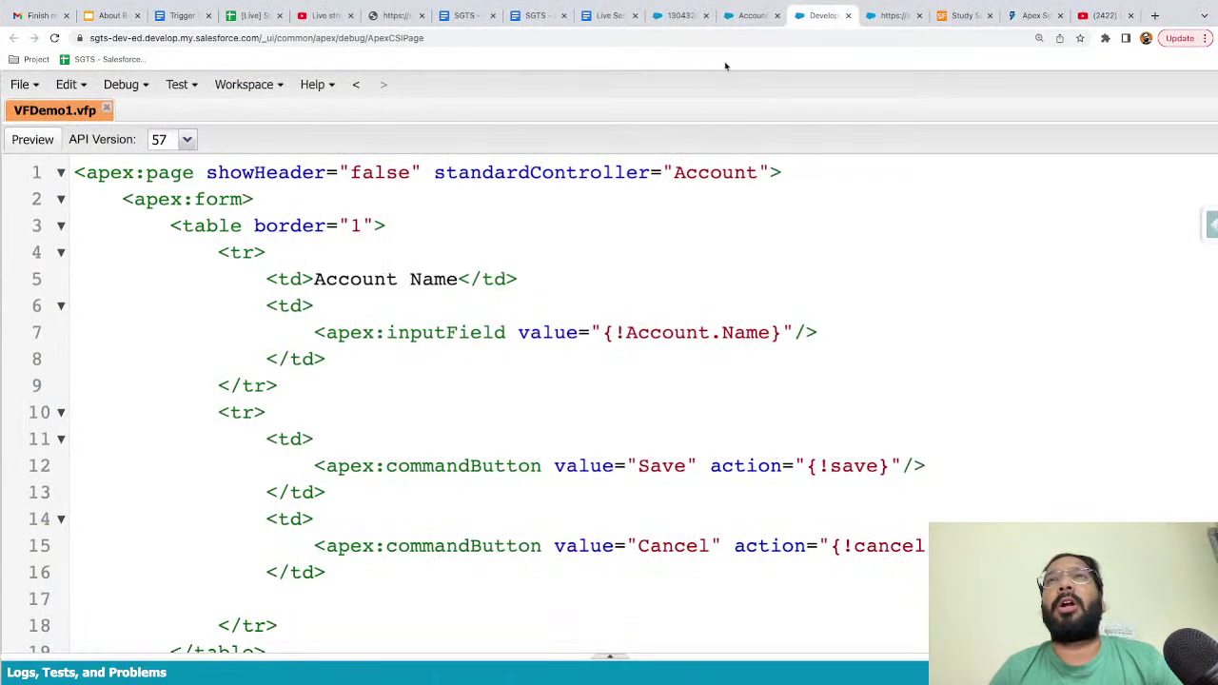
click(680, 15)
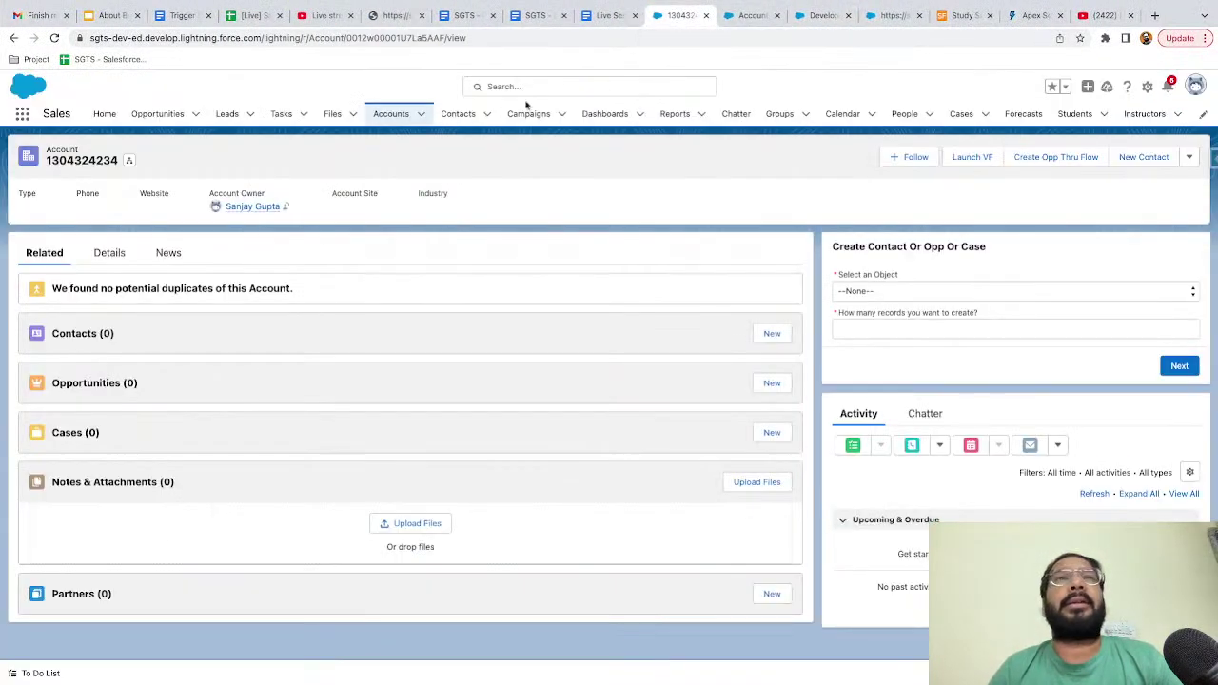
click(404, 113)
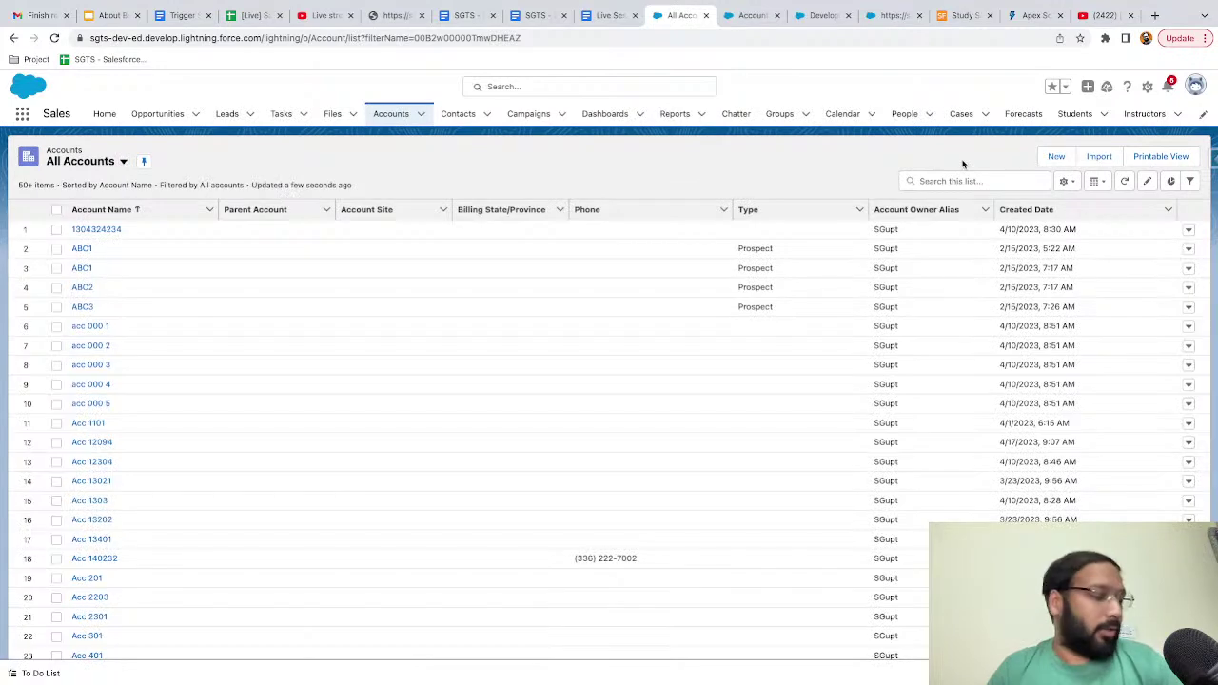
click(1054, 157)
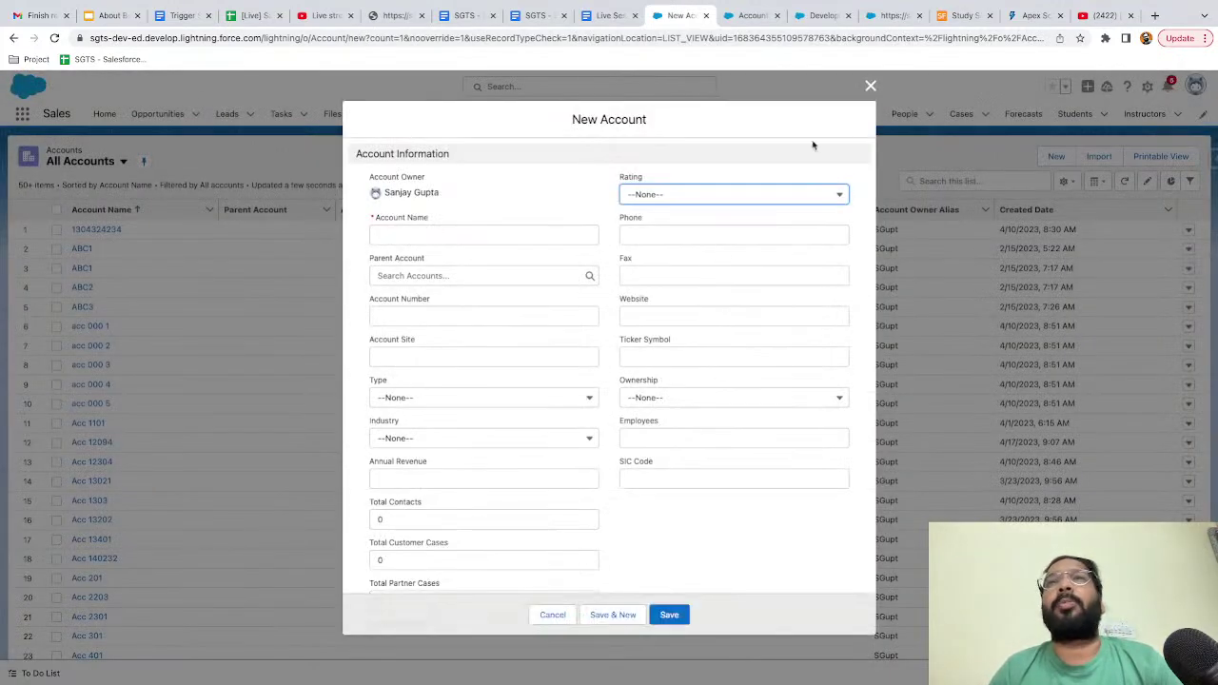
click(870, 86)
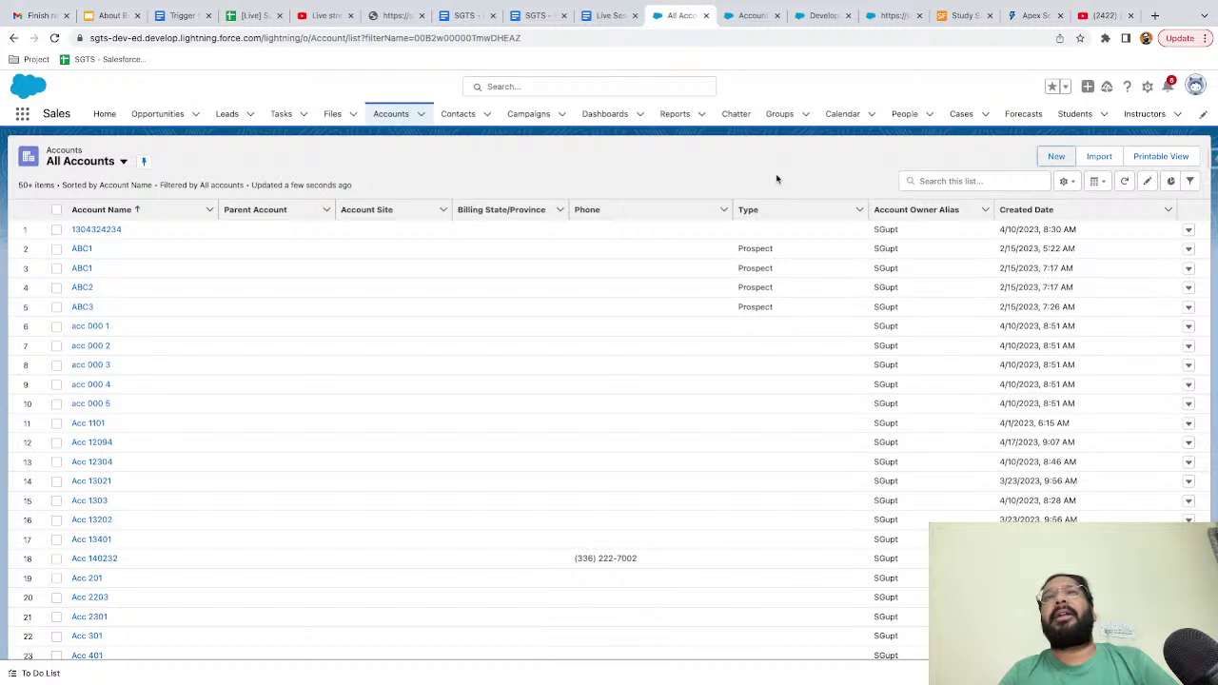
- Open the Account object's search layouts in Object Manager and look through the profile entries and their options
click(754, 23)
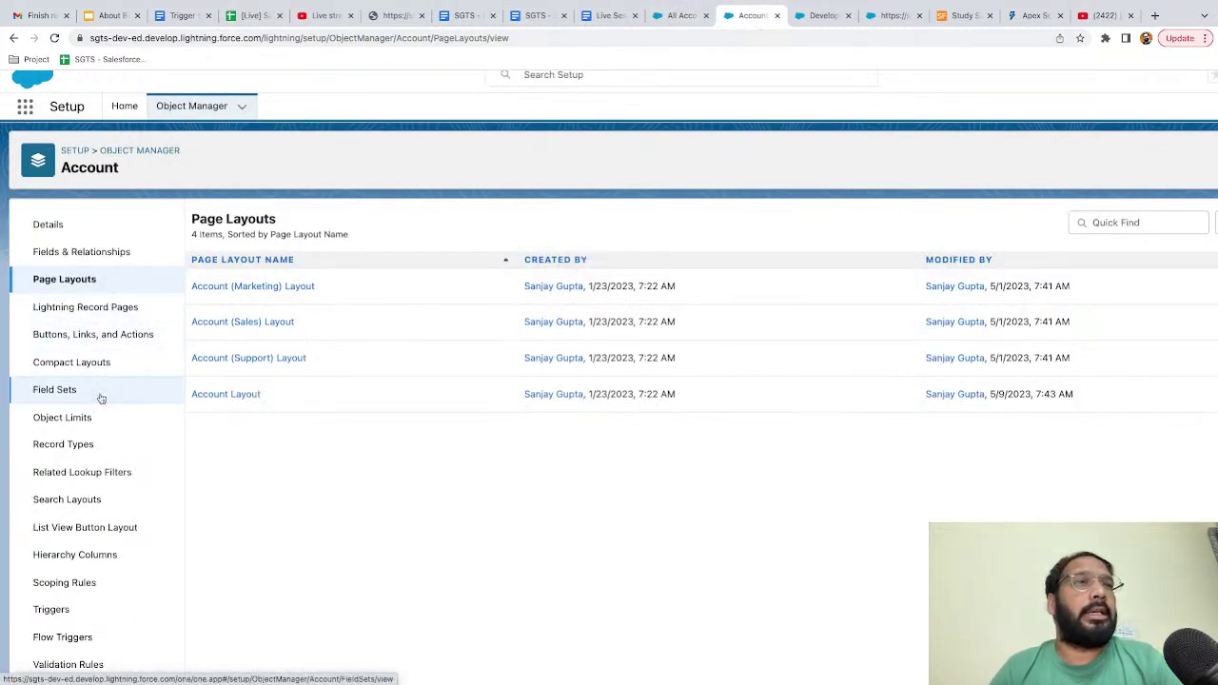
click(66, 499)
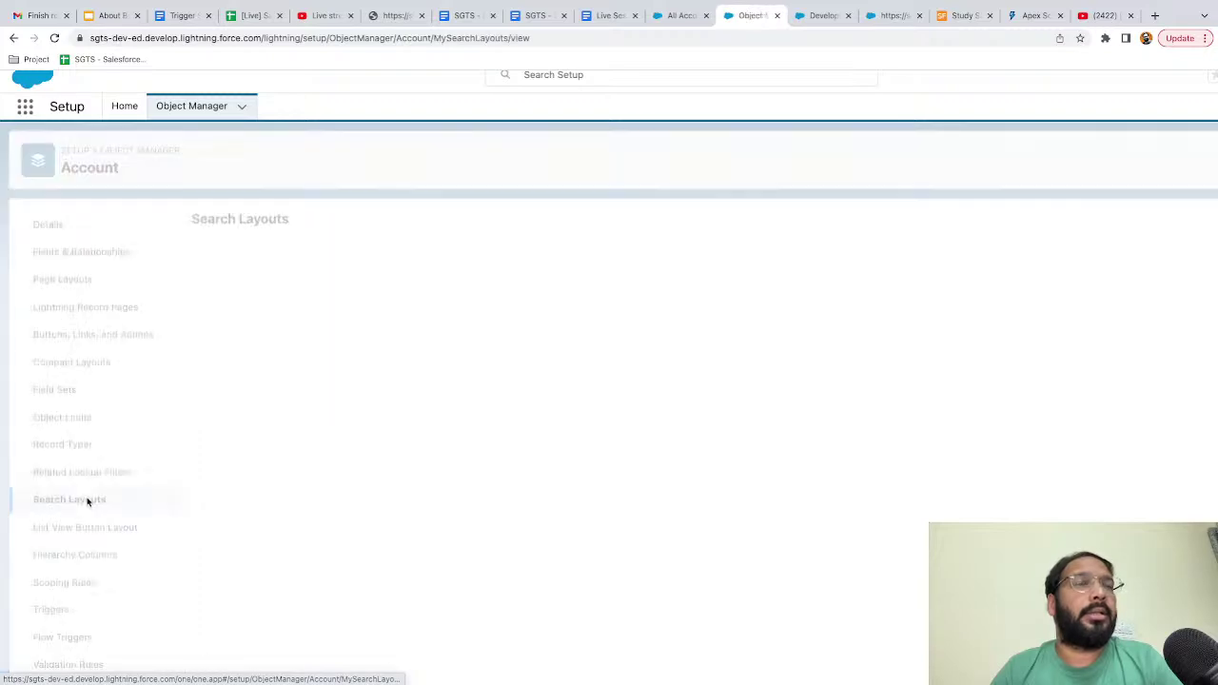
scroll(478, 446, down, 2)
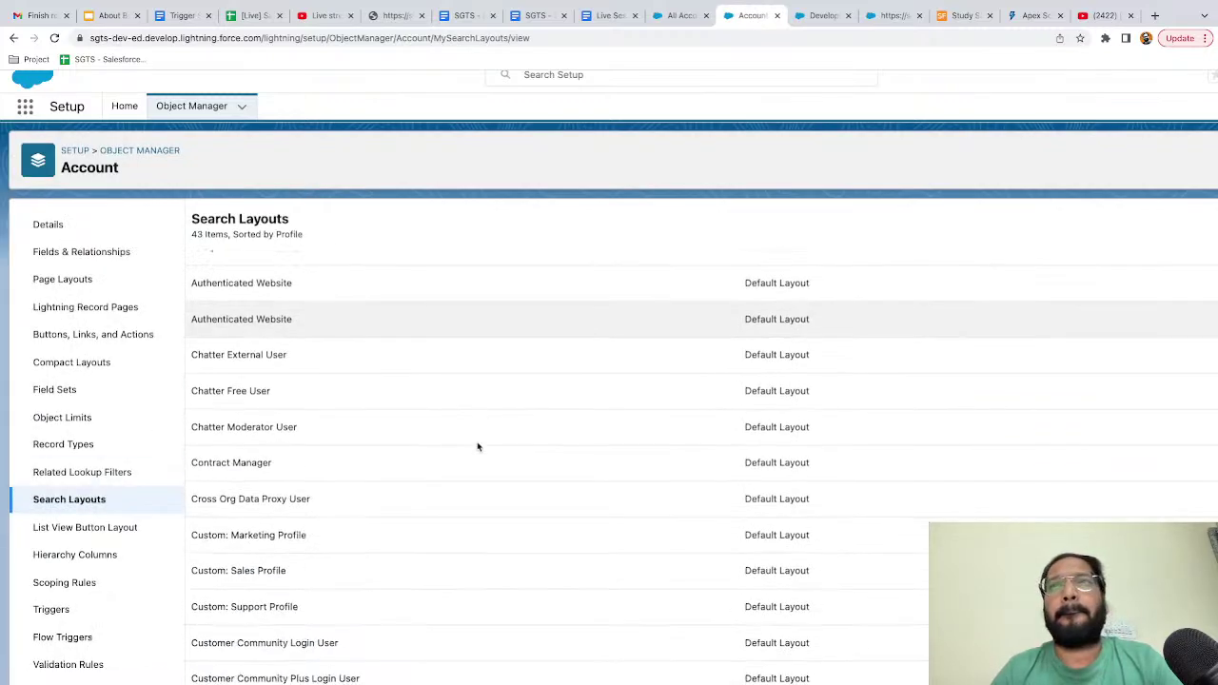
scroll(476, 443, up, 2)
scroll(1063, 302, right, 3)
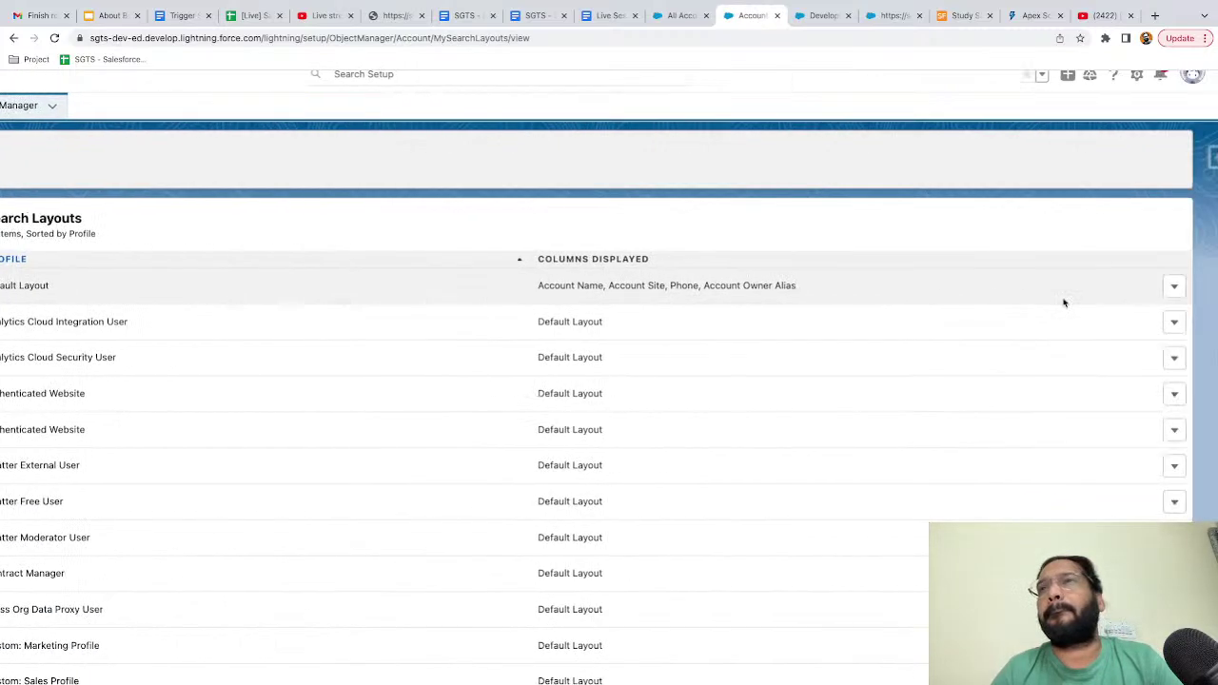
- View the edit options of the Account object's Default Layout search layout, including its custom buttons, and cancel without changing anything
click(1174, 286)
click(1147, 318)
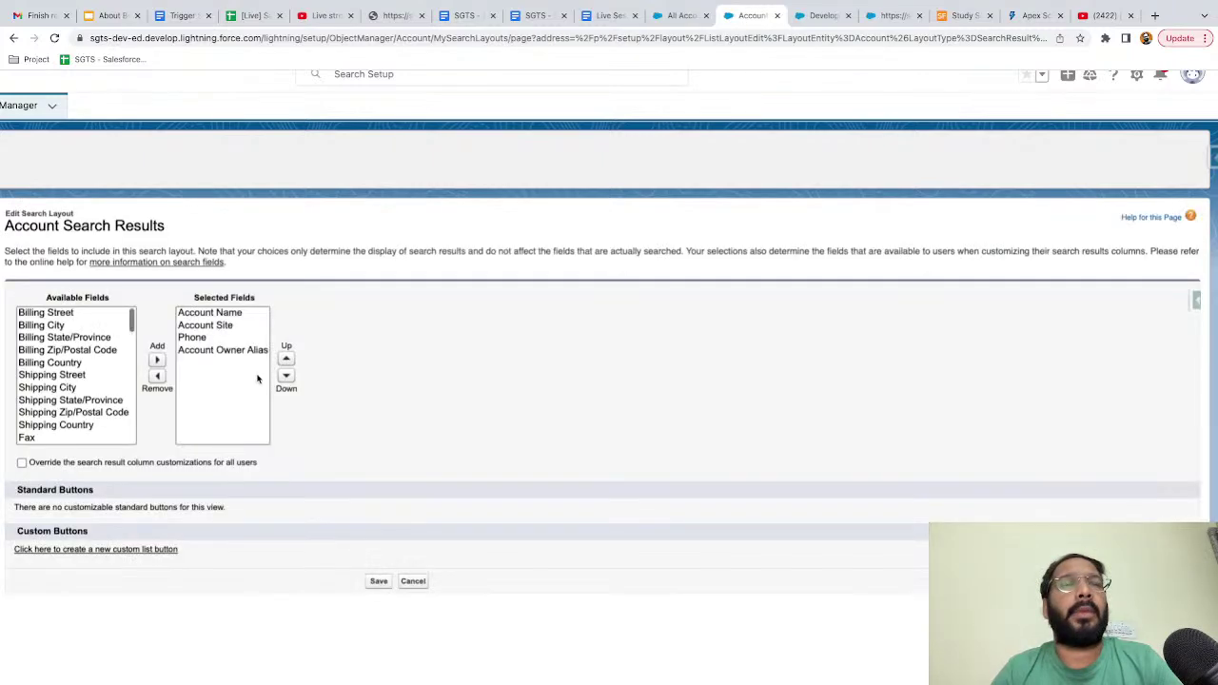
scroll(294, 471, down, 1)
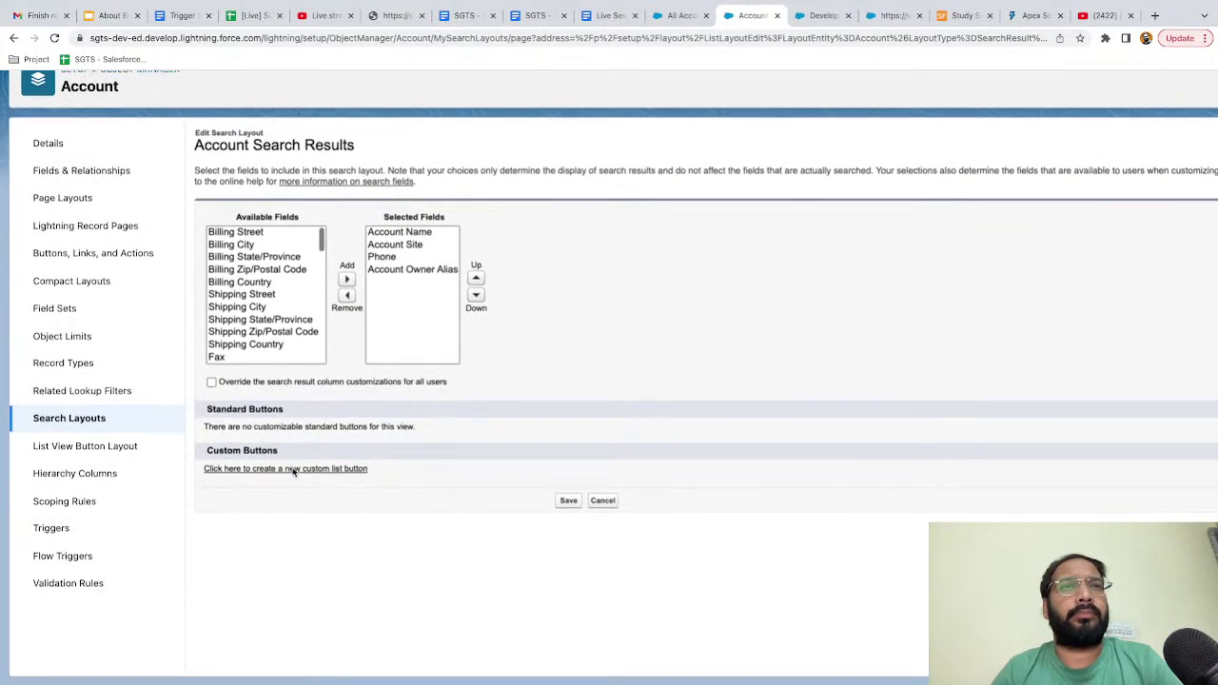
click(259, 385)
click(258, 384)
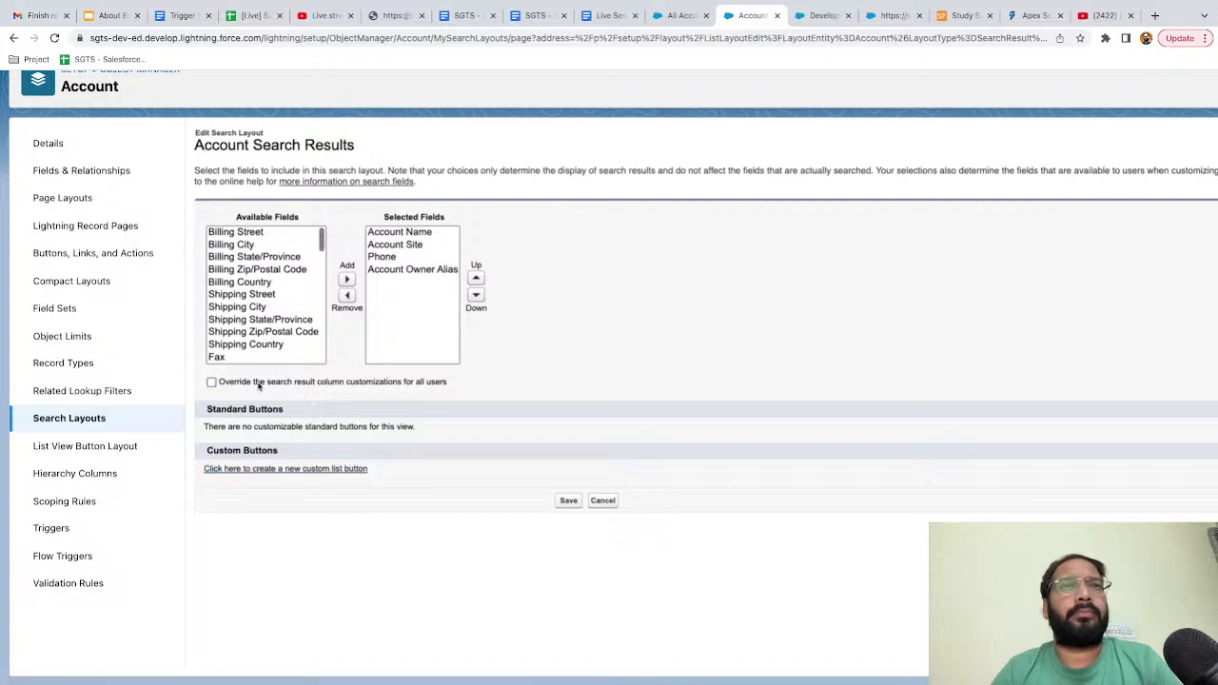
click(601, 502)
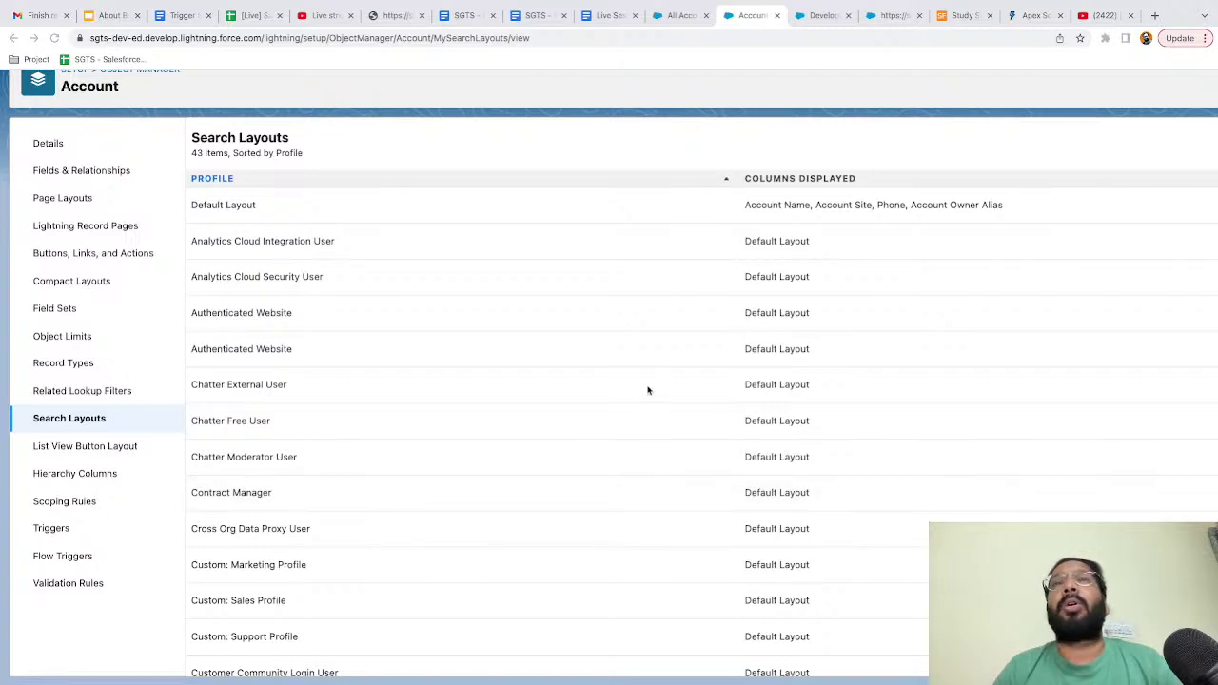
- View the Account object's Buttons, Links, and Actions, and check the Edit action among the first account record's additional actions
click(71, 260)
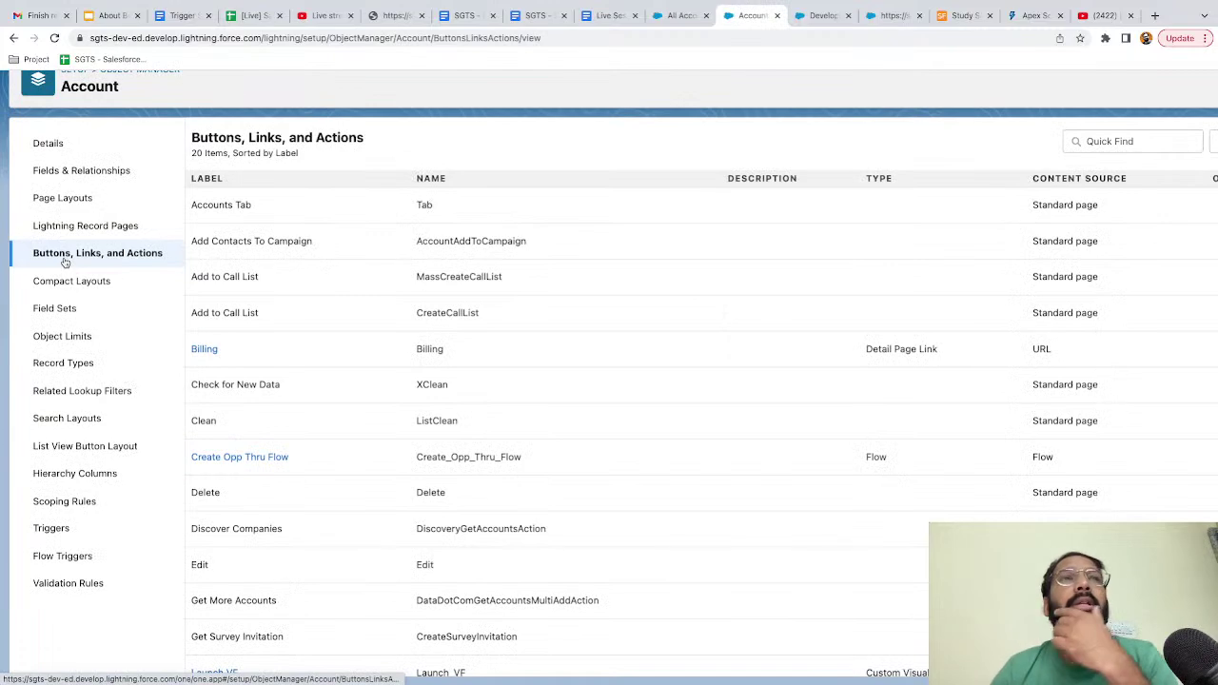
click(679, 15)
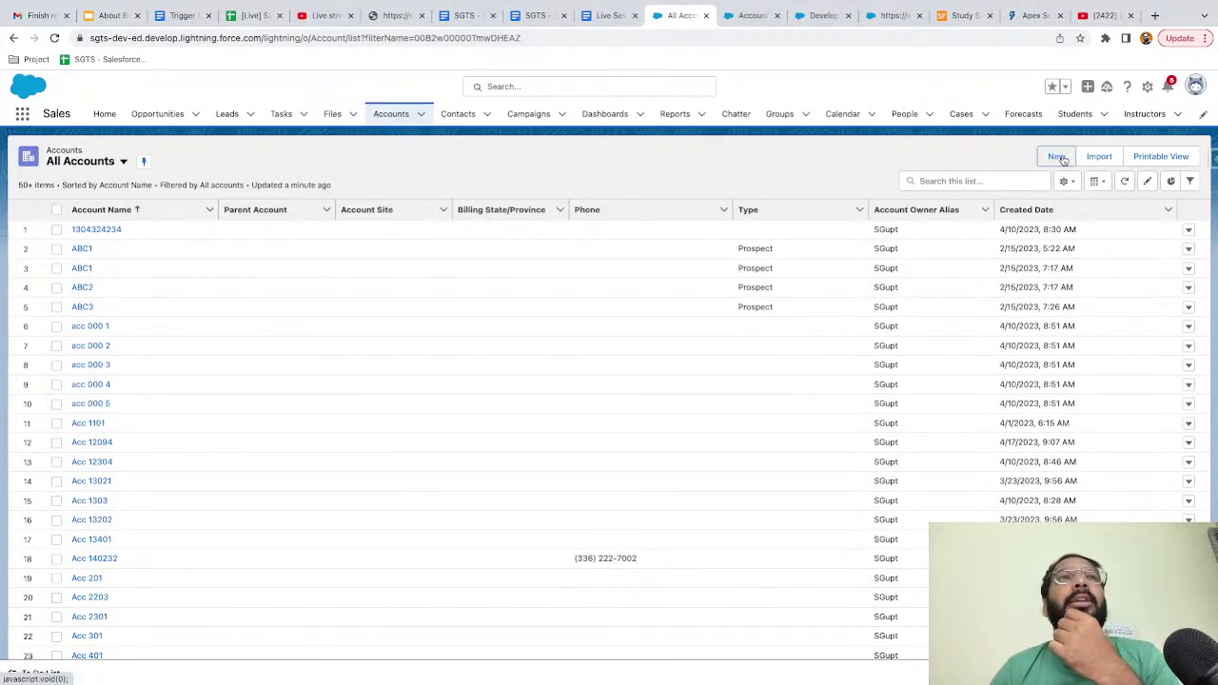
click(93, 234)
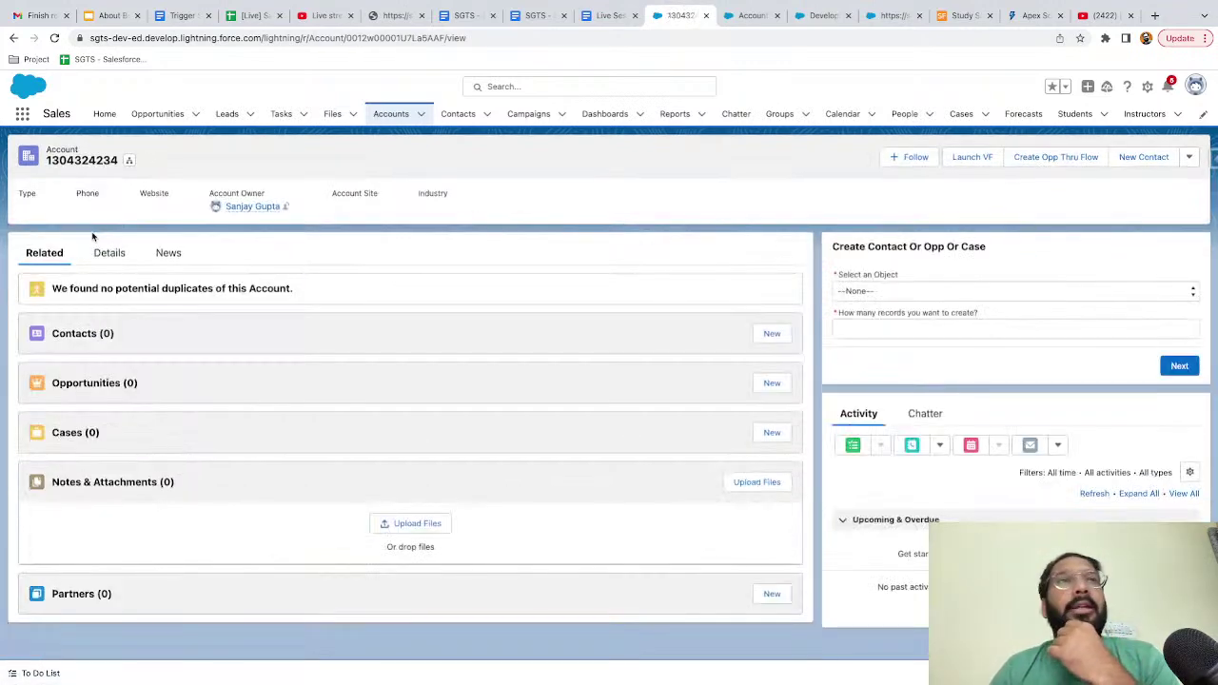
click(1188, 160)
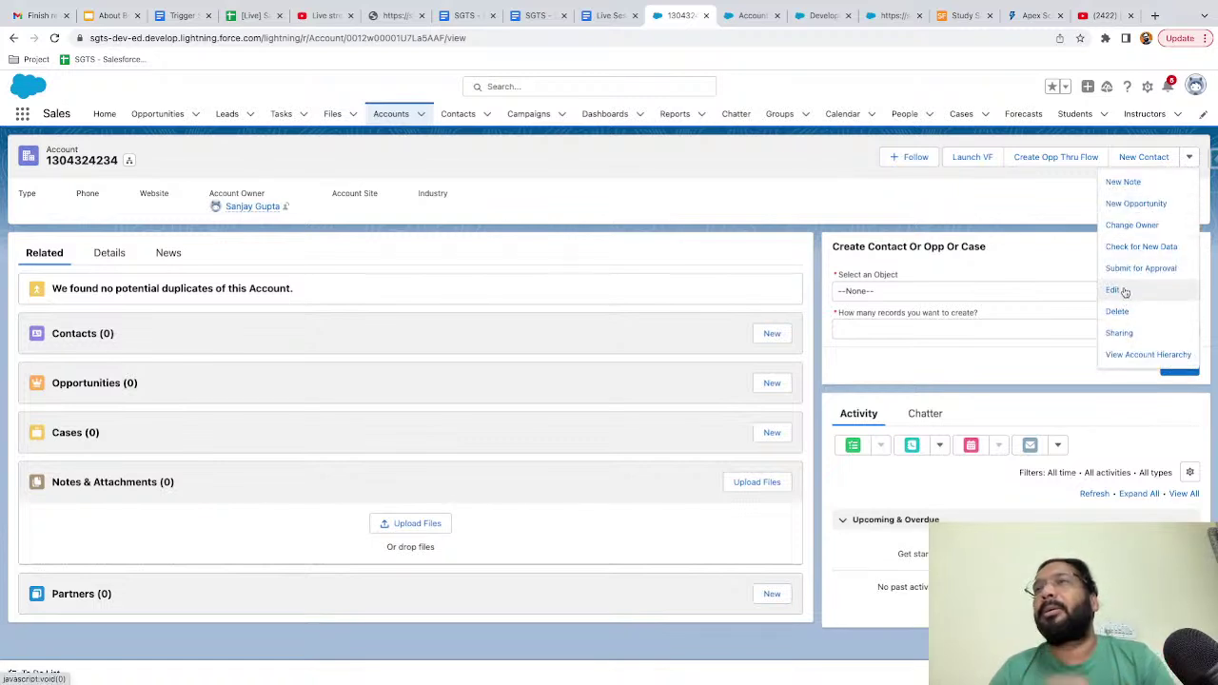
click(752, 164)
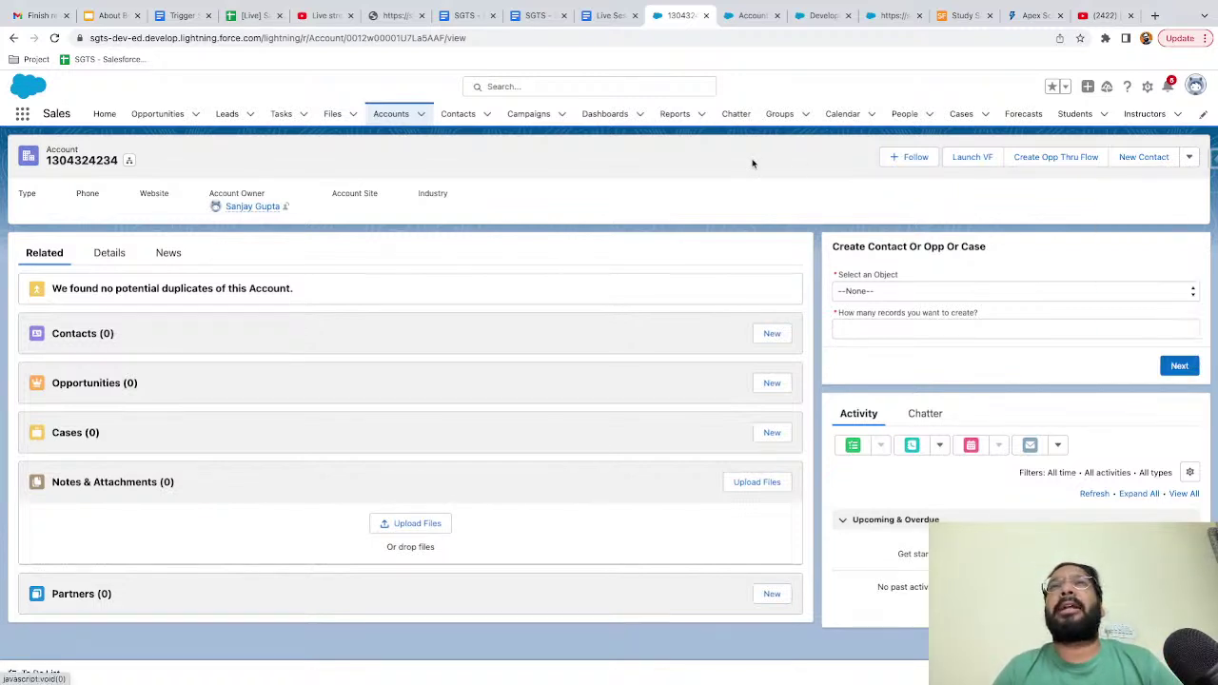
- Open the override properties of the Account object's standard Edit button in Object Manager
click(764, 21)
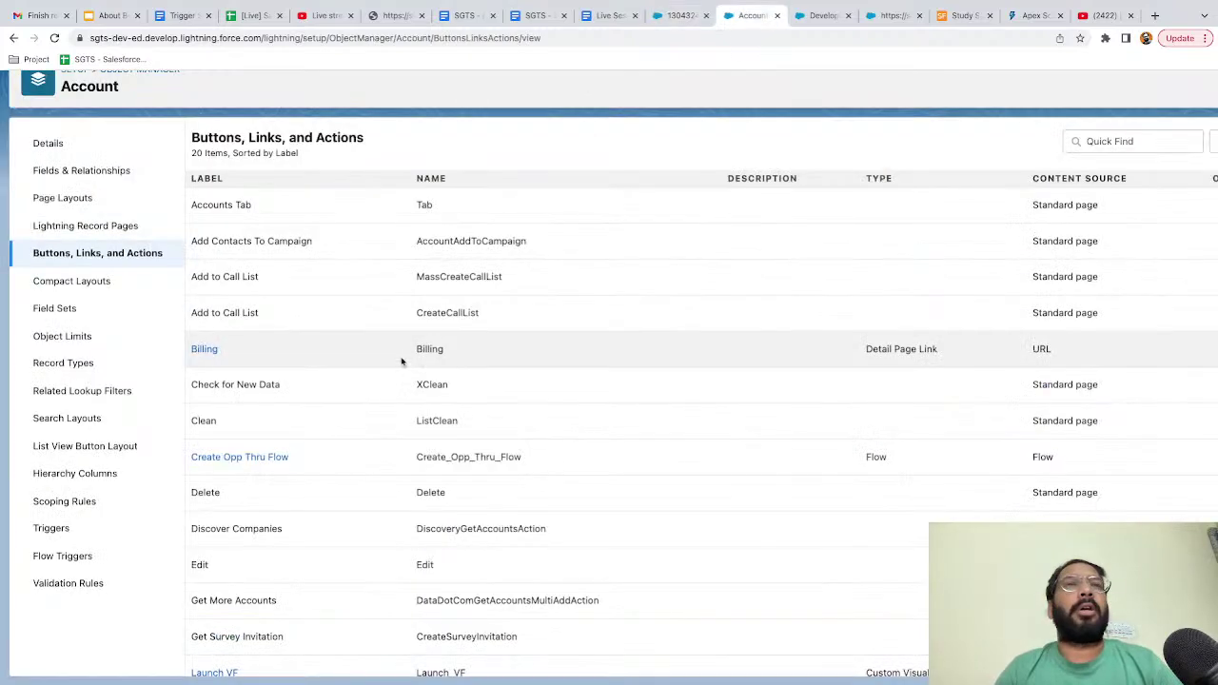
scroll(368, 425, down, 3)
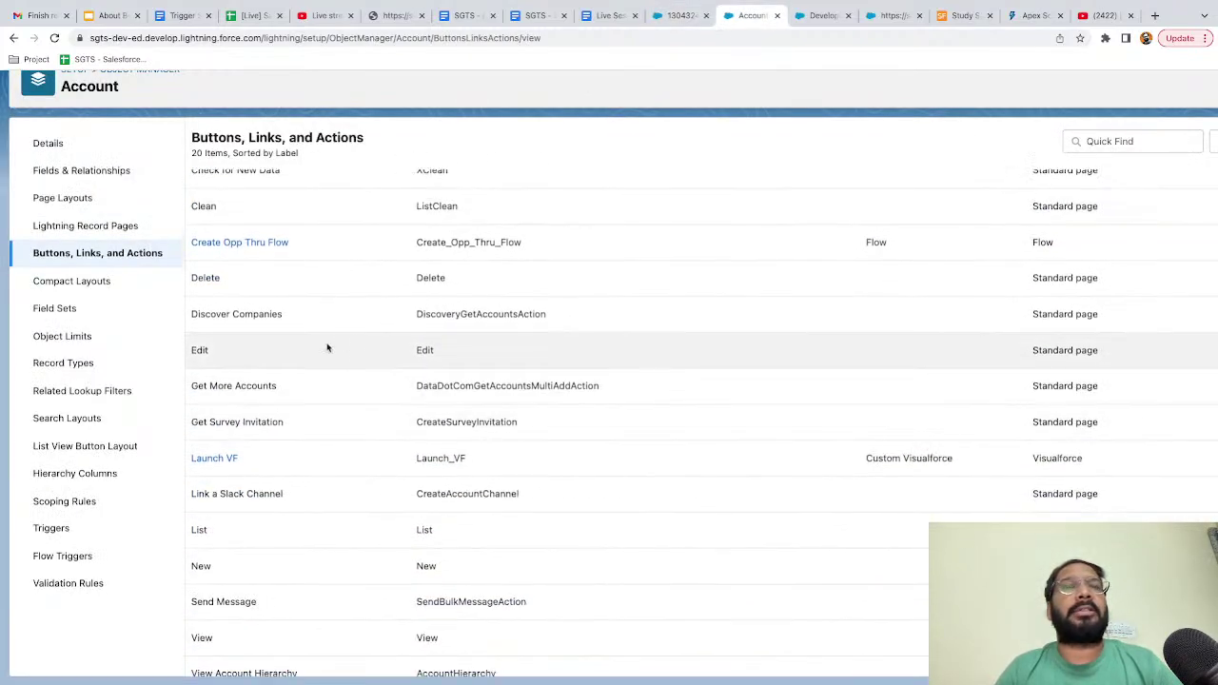
scroll(984, 353, right, 4)
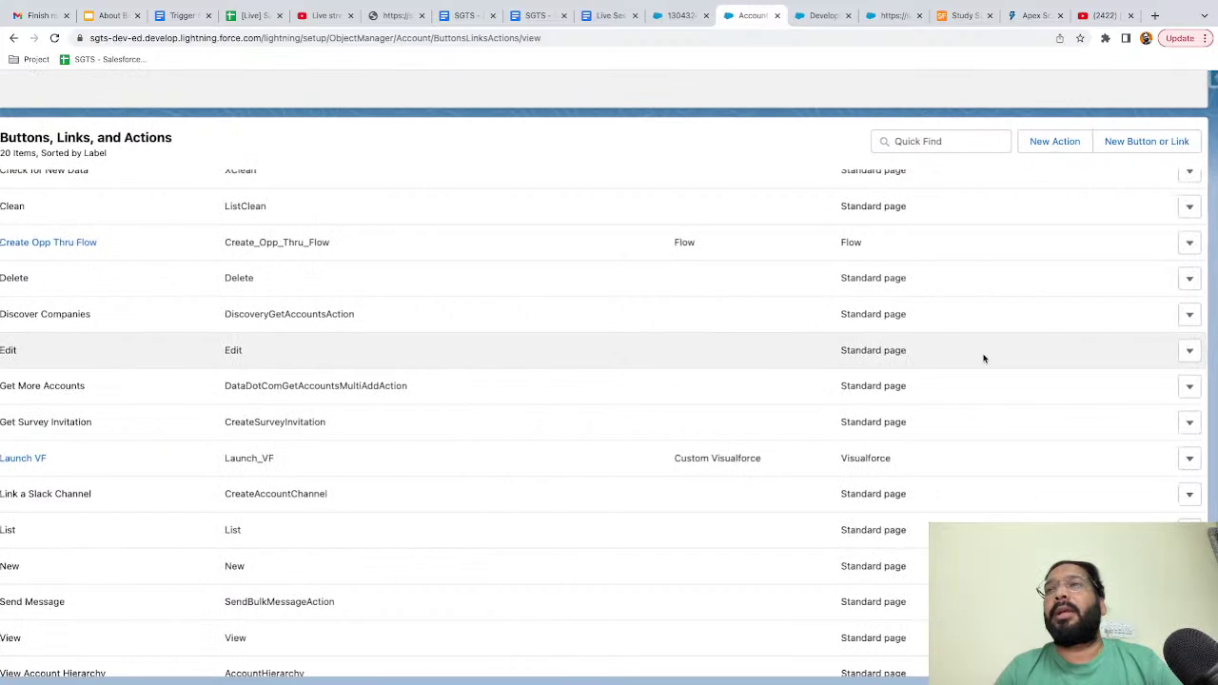
click(1190, 350)
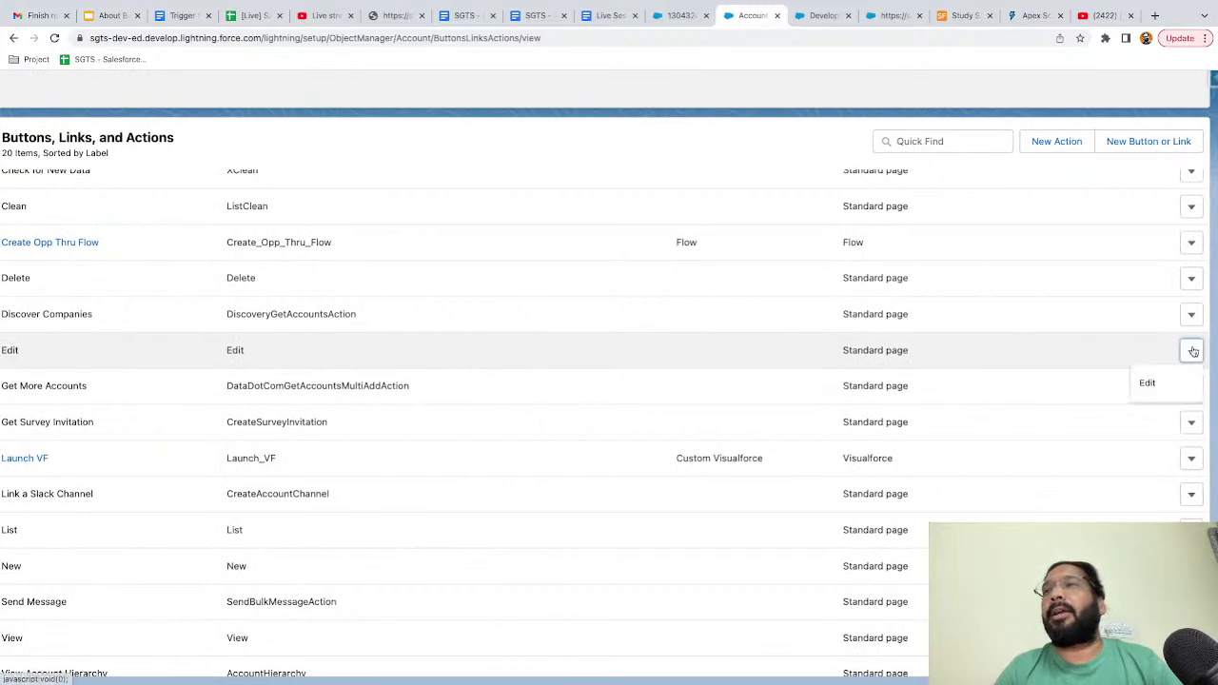
click(1148, 393)
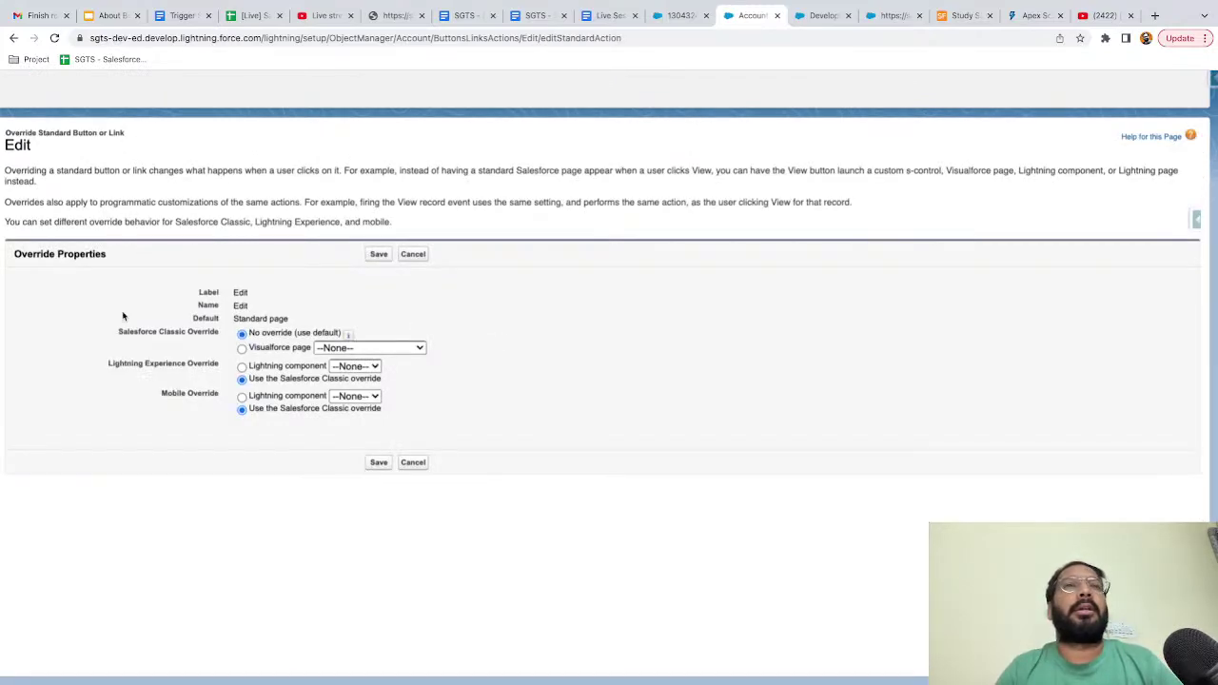
- Override the Account Edit button with the Visualforce page VFDemo1 for Salesforce Classic, keeping Lightning and mobile on the Classic override, and save
key(ctrl+plus)
key(ctrl+plus)
key(ctrl+plus)
key(ctrl+plus)
key(ctrl+plus)
key(ctrl+plus)
scroll(123, 316, down, 2)
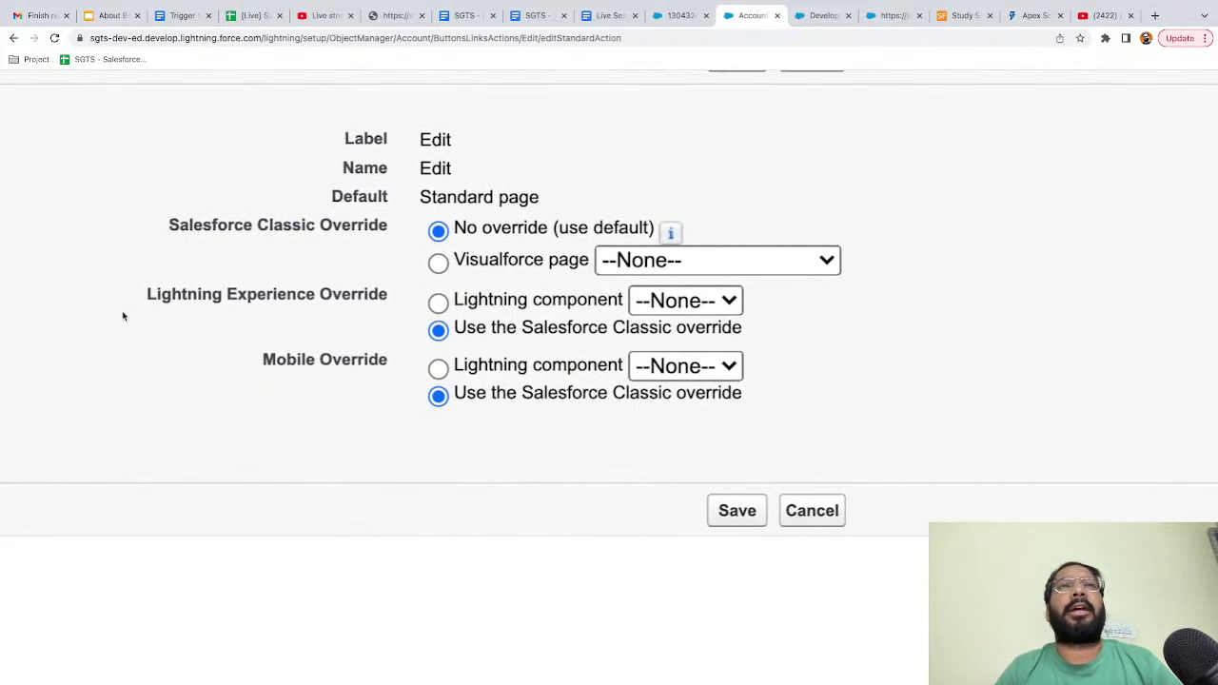
scroll(123, 316, up, 1)
scroll(346, 283, right, 1)
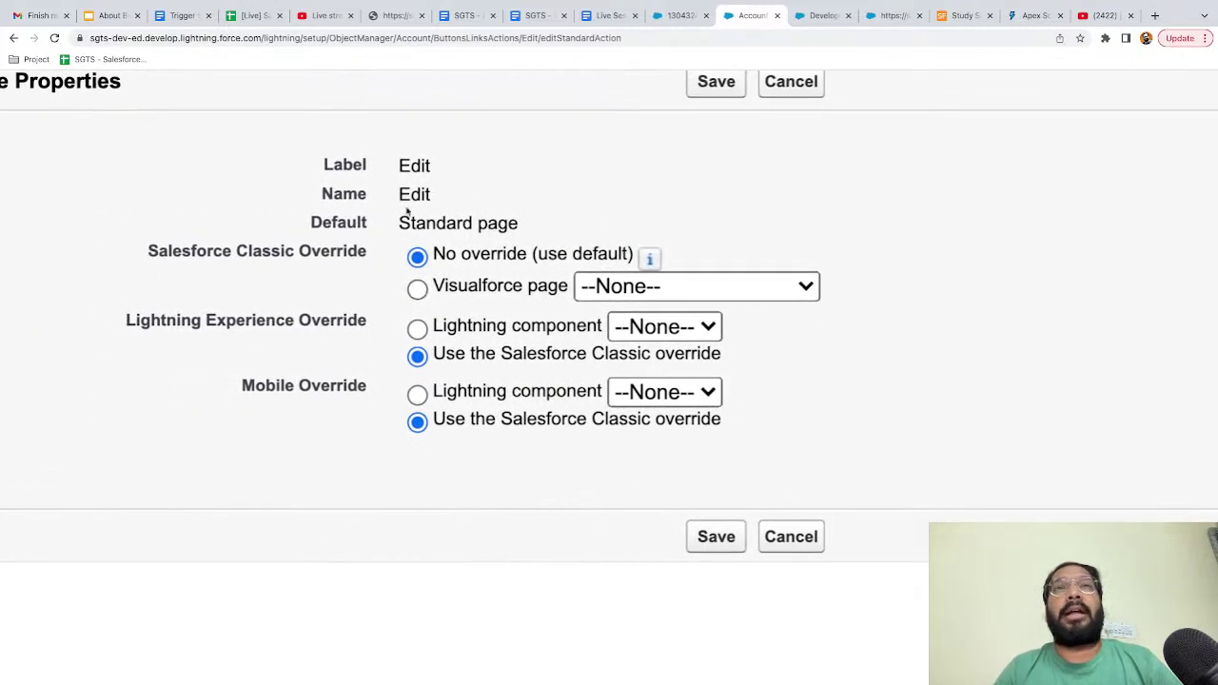
scroll(498, 285, right, 2)
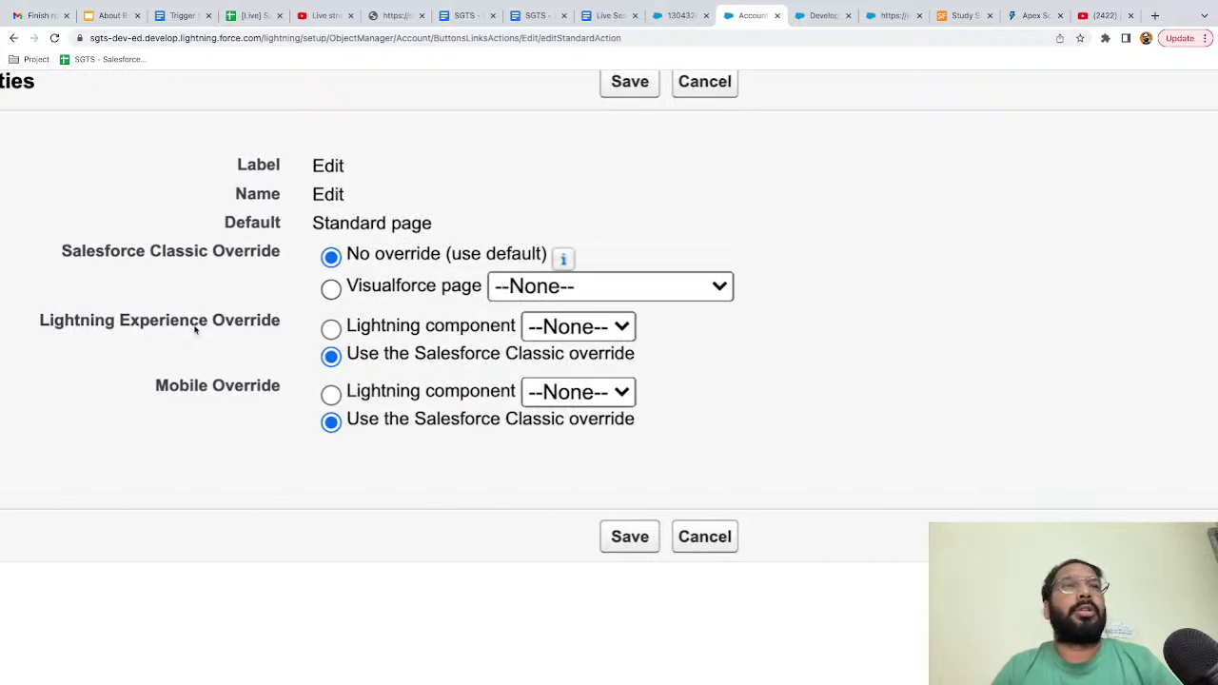
click(560, 328)
click(532, 286)
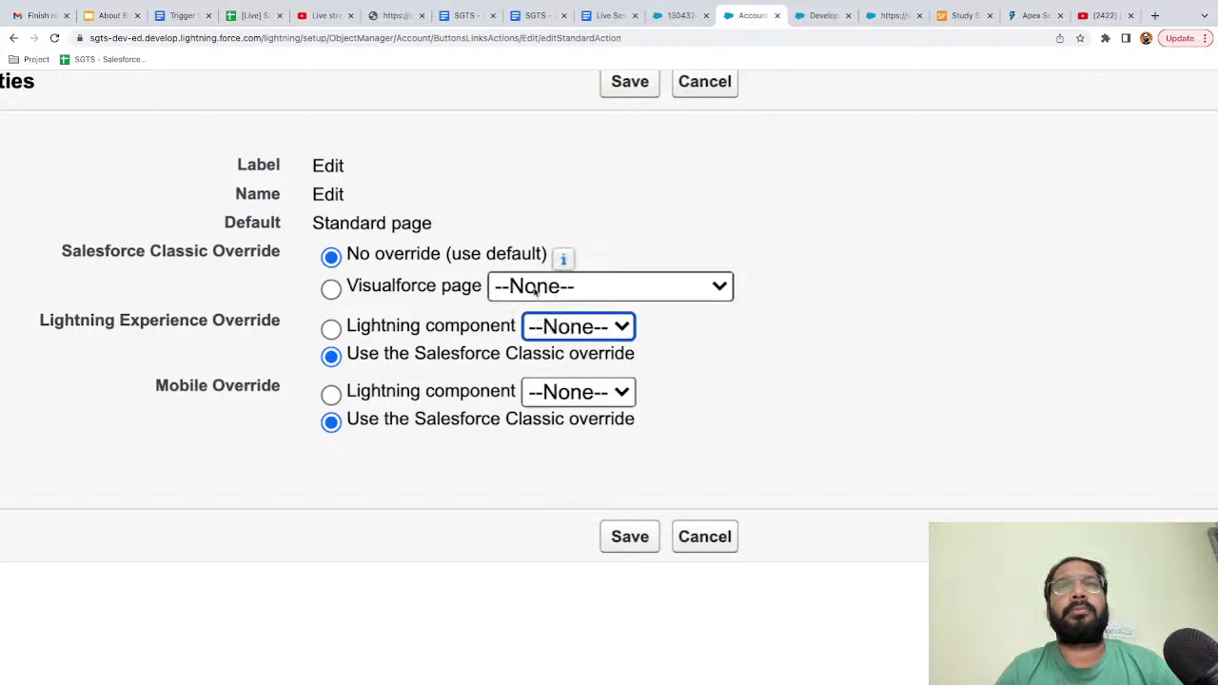
click(528, 285)
click(528, 292)
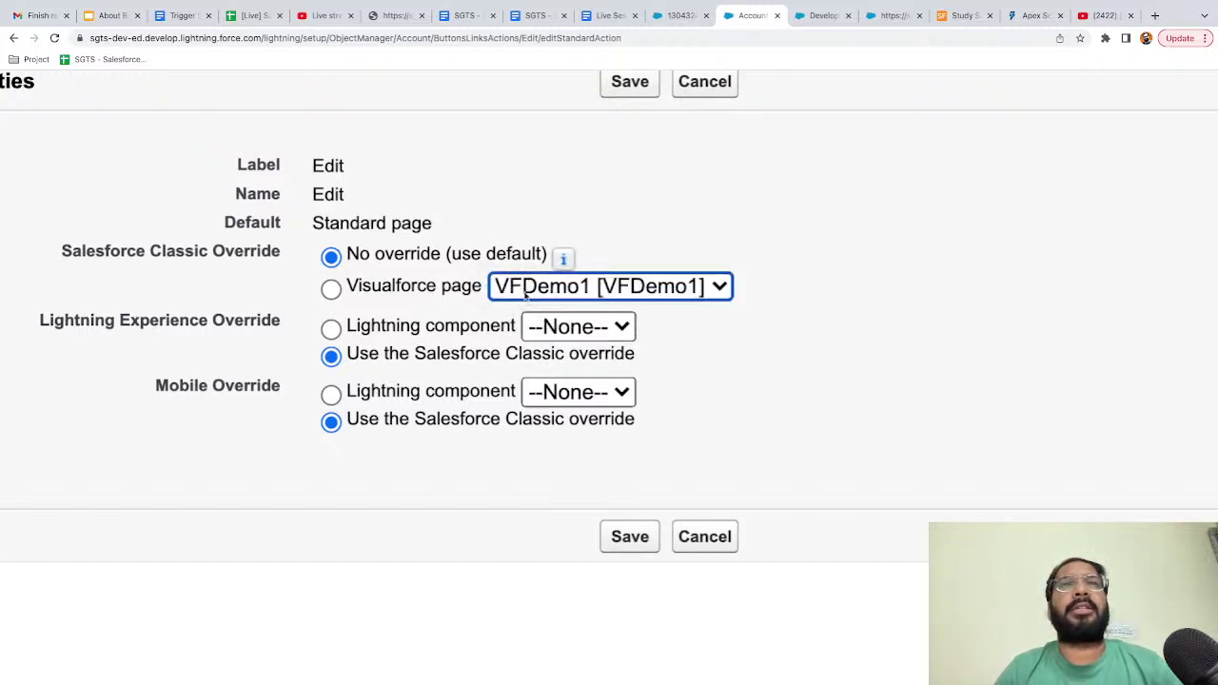
click(332, 289)
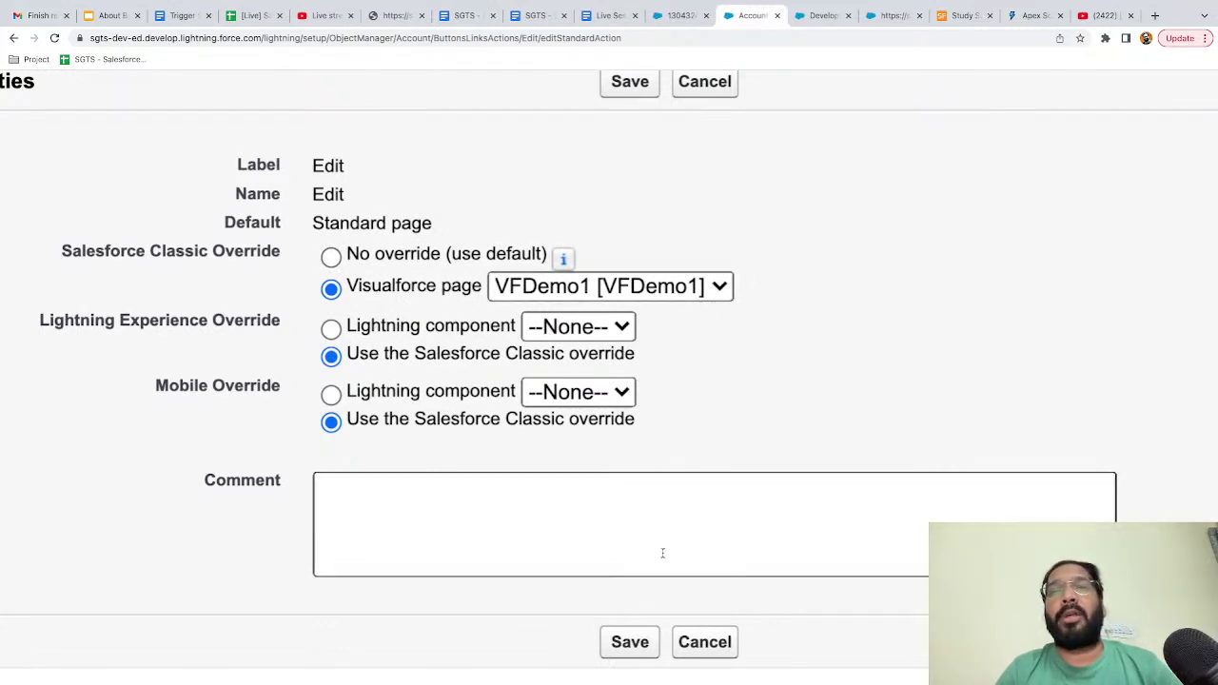
click(630, 643)
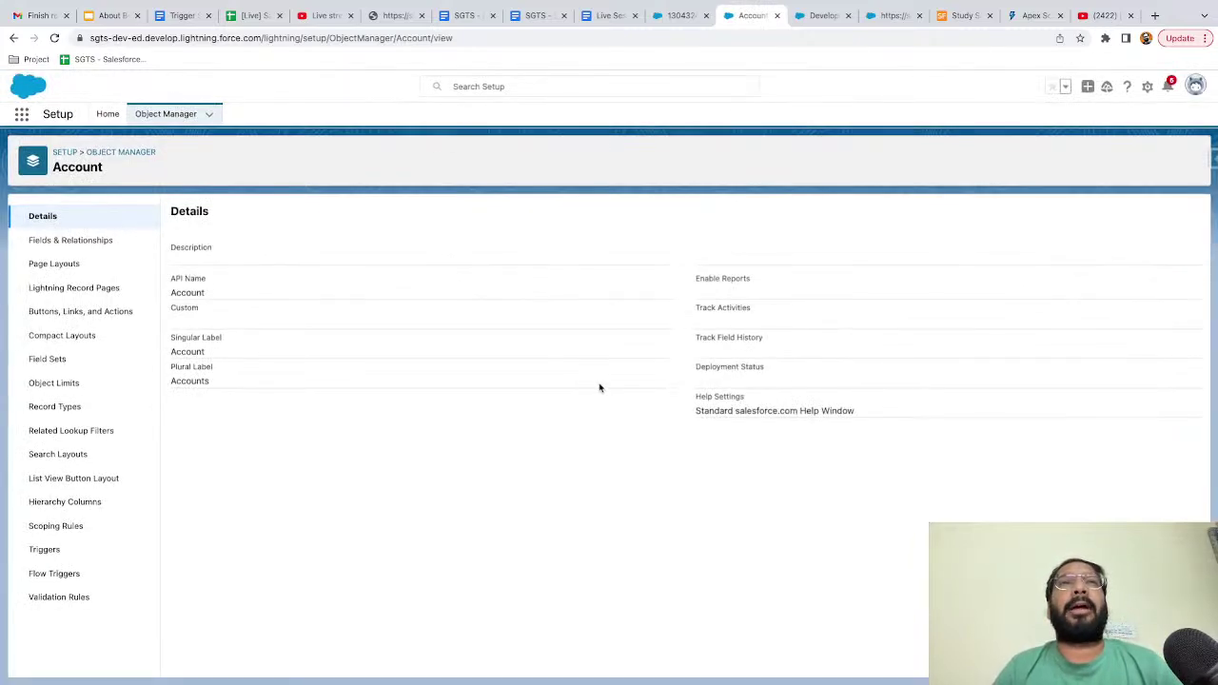
- Reload the account record and run its Edit action to check the form that opens in place of the standard one
click(666, 19)
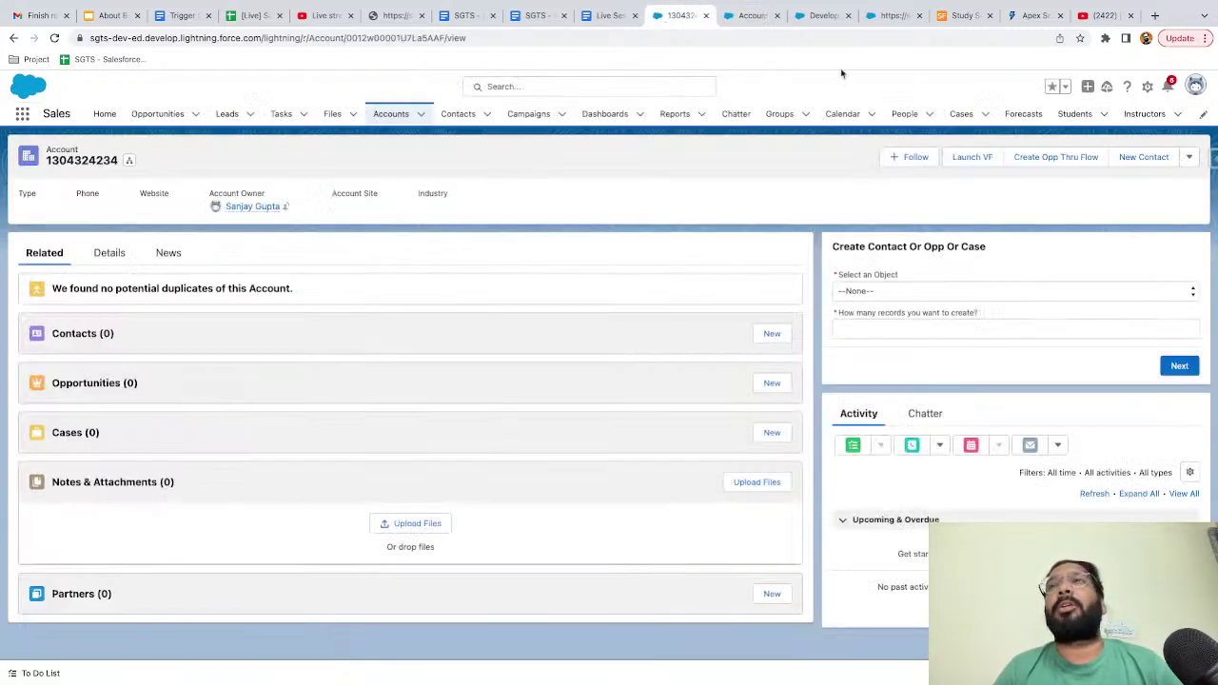
click(54, 38)
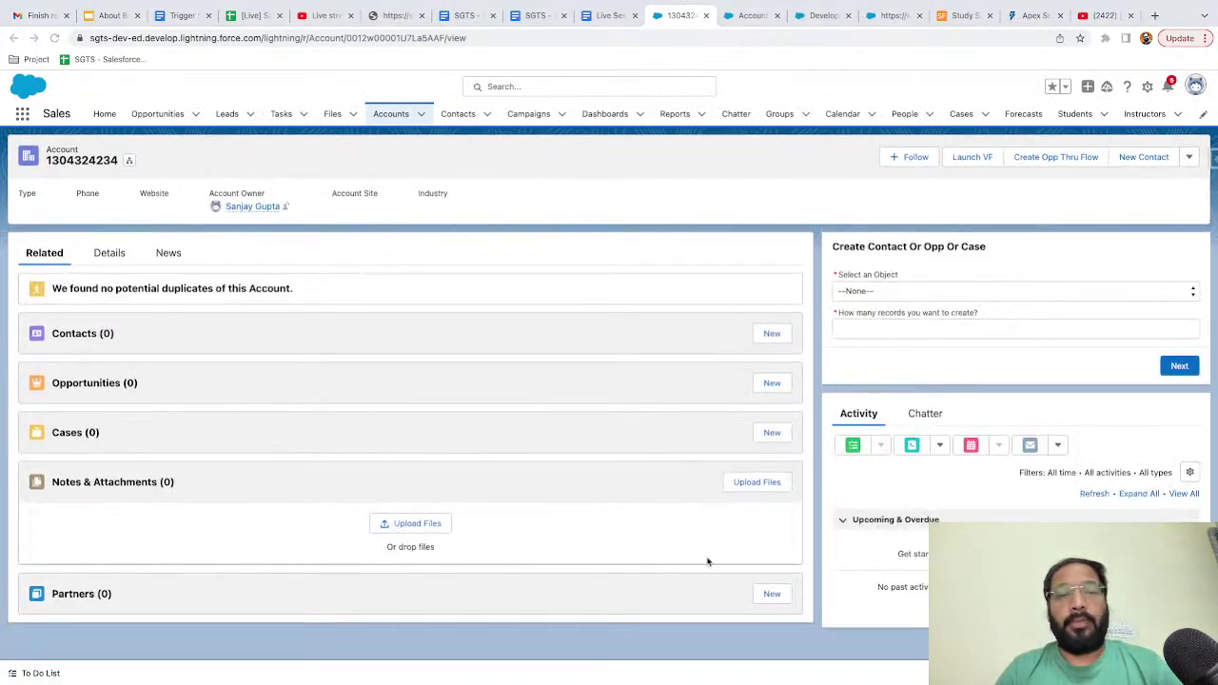
click(1188, 159)
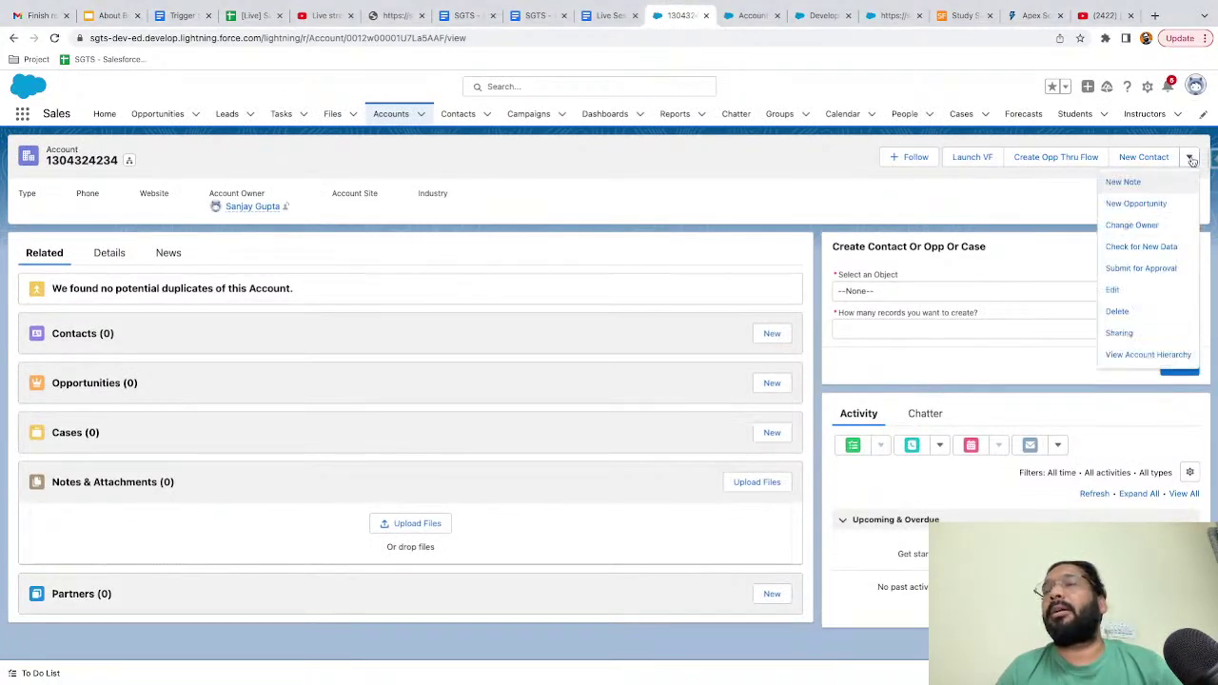
click(1116, 290)
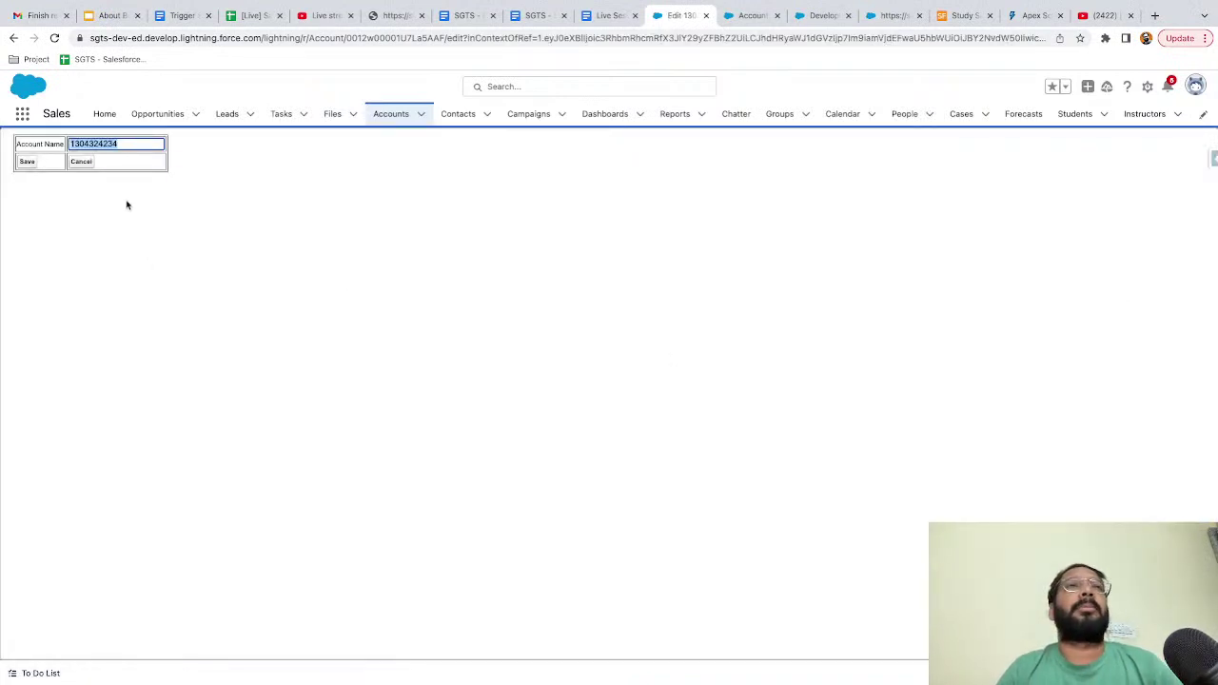
key(ctrl+plus)
key(ctrl+plus)
key(ctrl+plus)
key(ctrl+plus)
key(ctrl+plus)
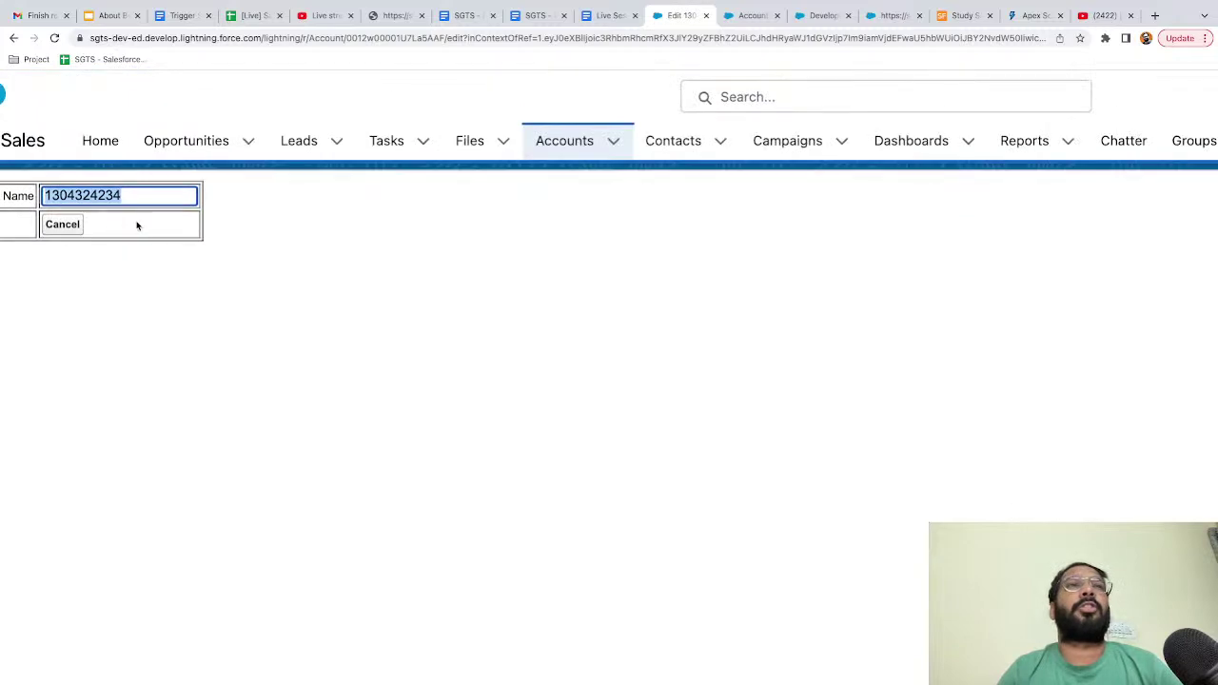
key(ctrl+0)
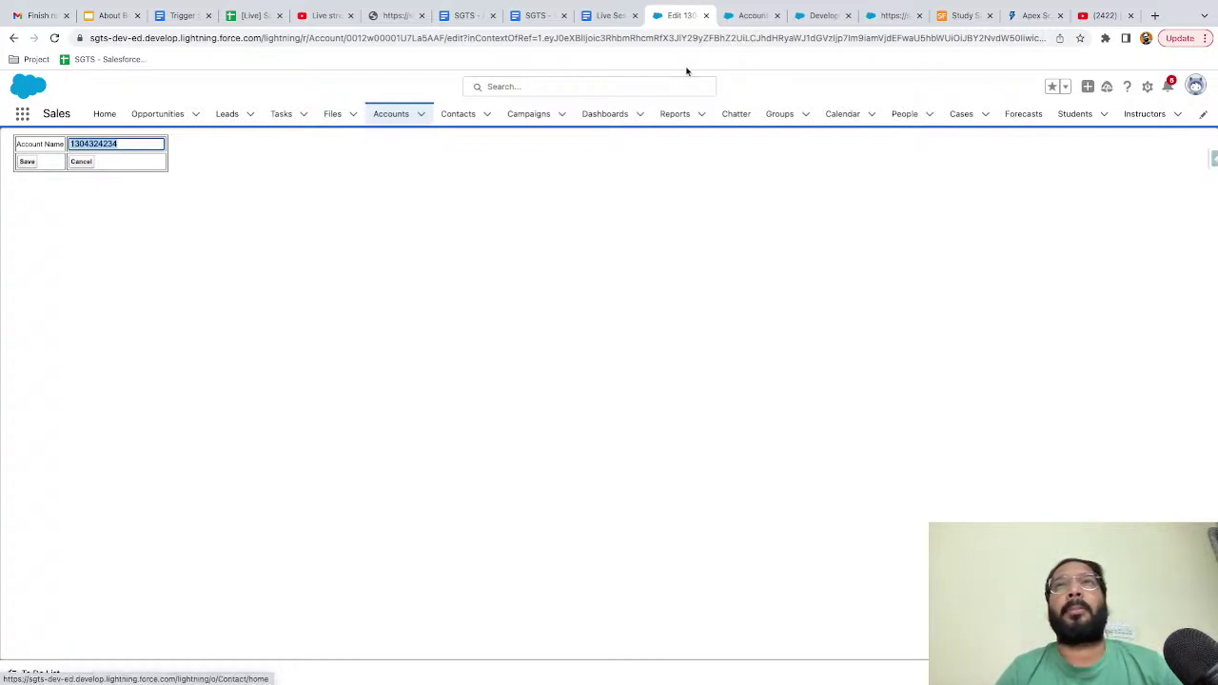
- Reset the Account Edit button's Salesforce Classic override to No override (use default), save, and confirm the reset
click(751, 15)
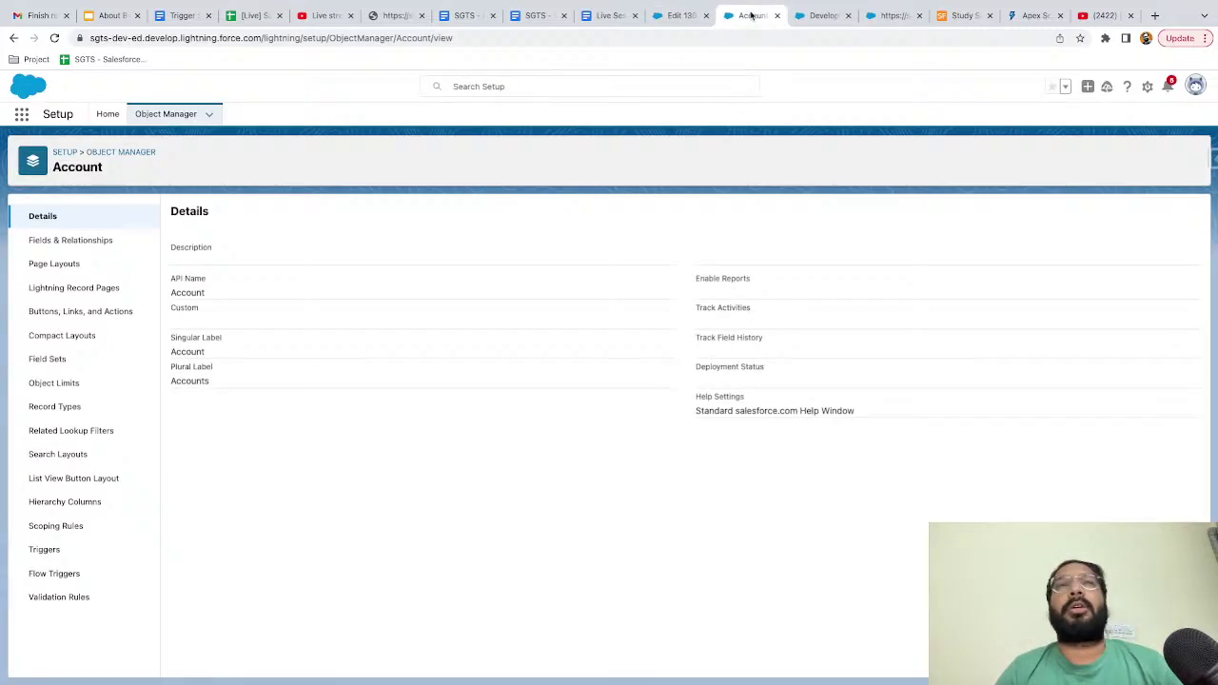
click(68, 321)
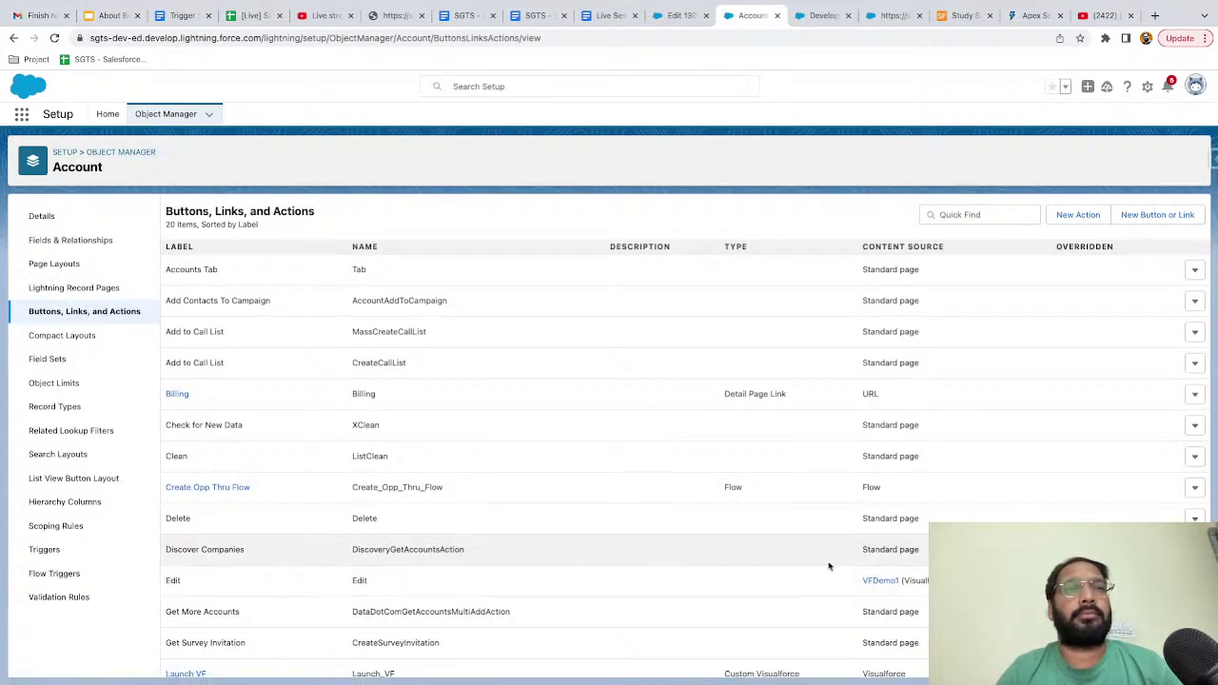
click(1194, 580)
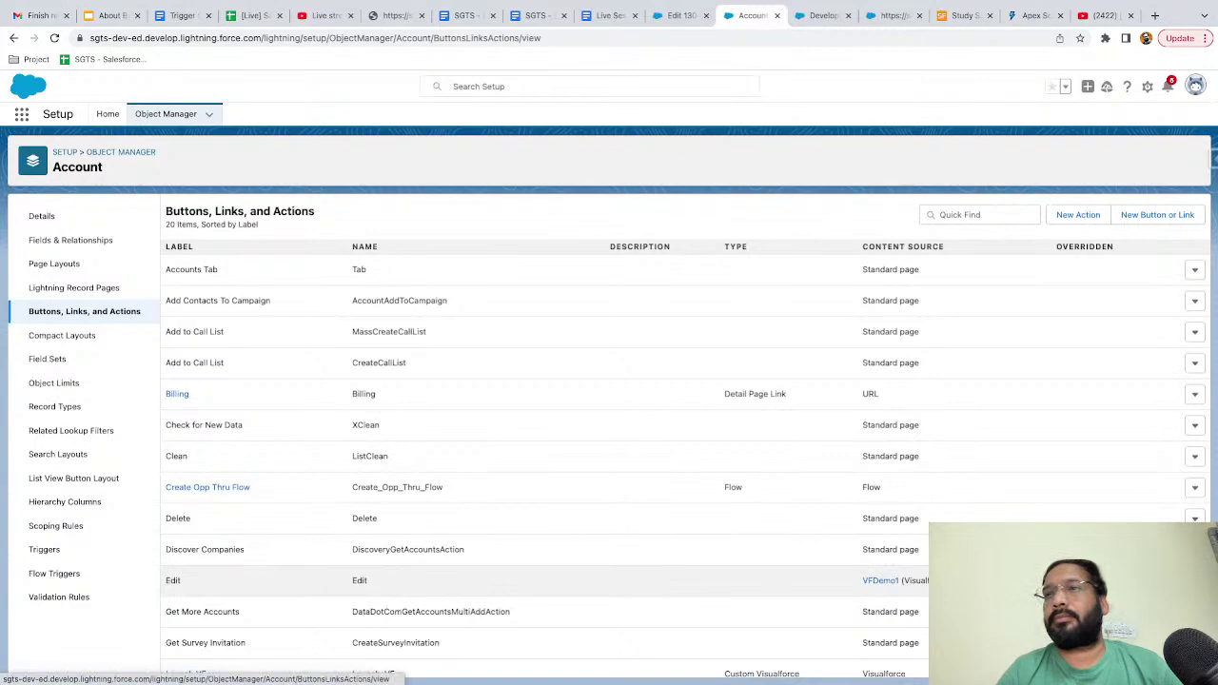
click(1147, 605)
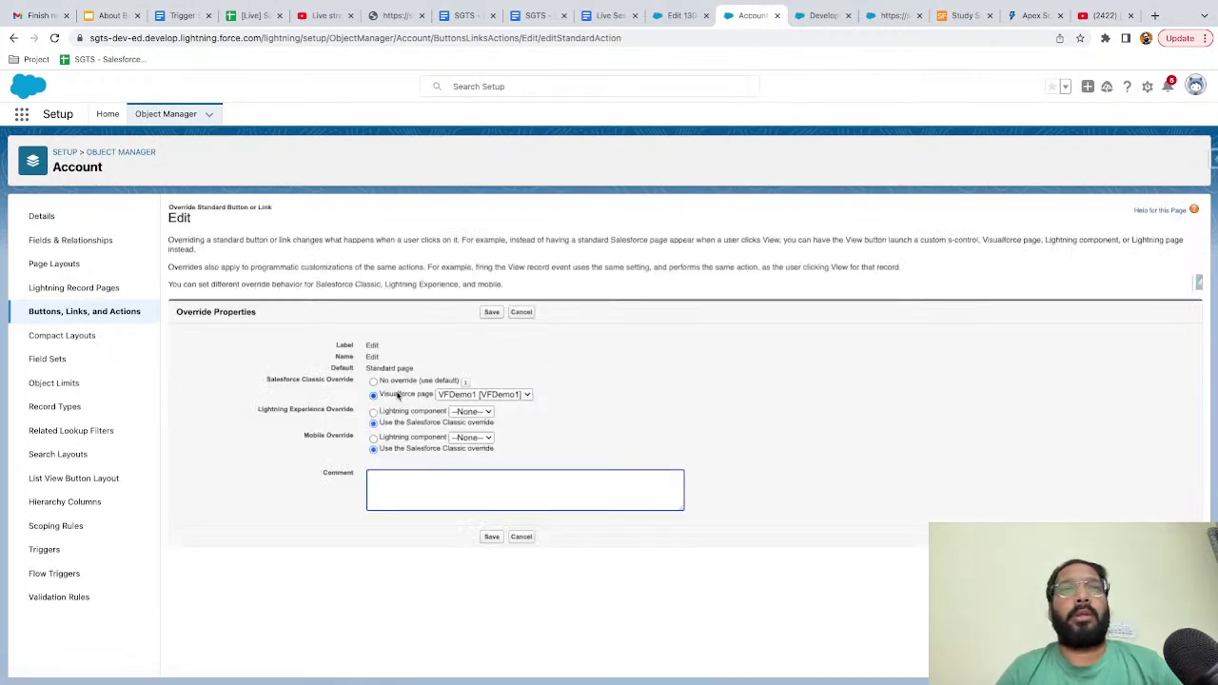
click(400, 380)
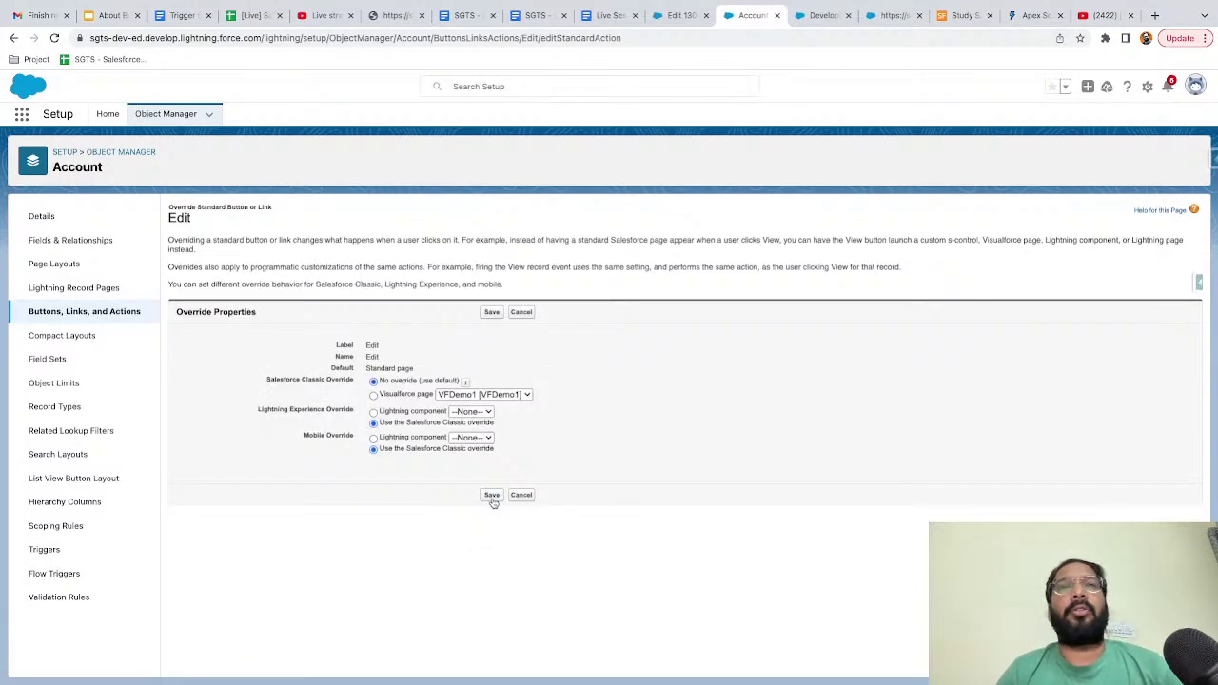
click(491, 496)
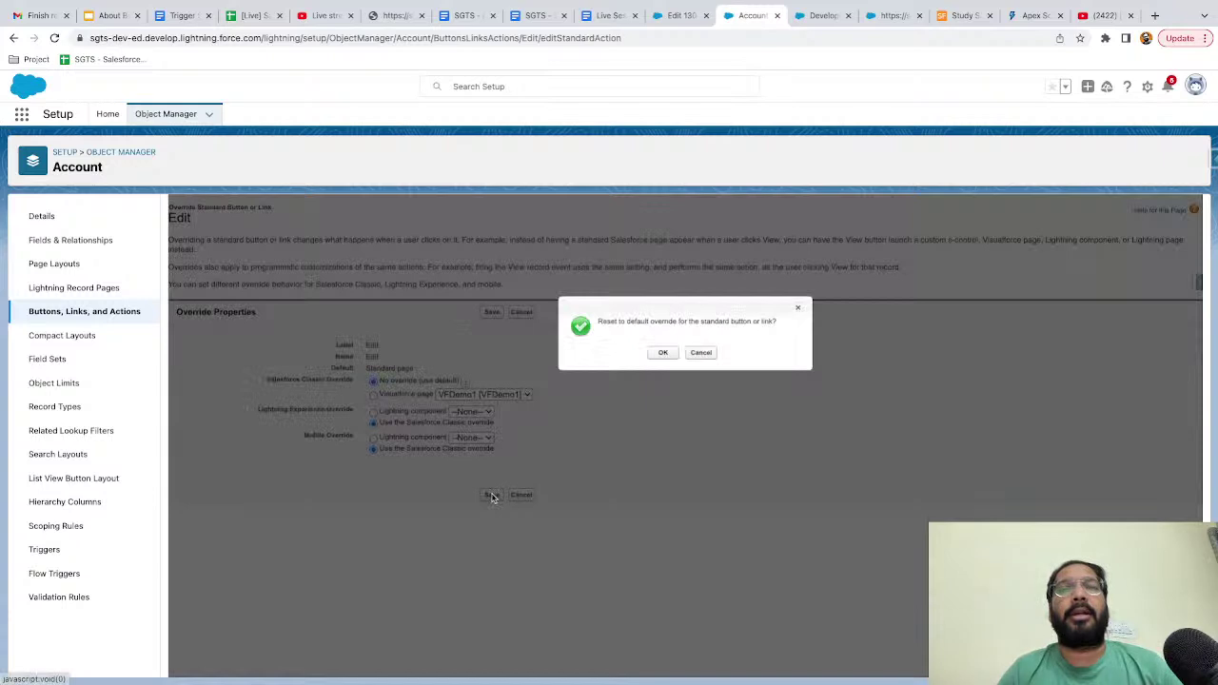
click(662, 352)
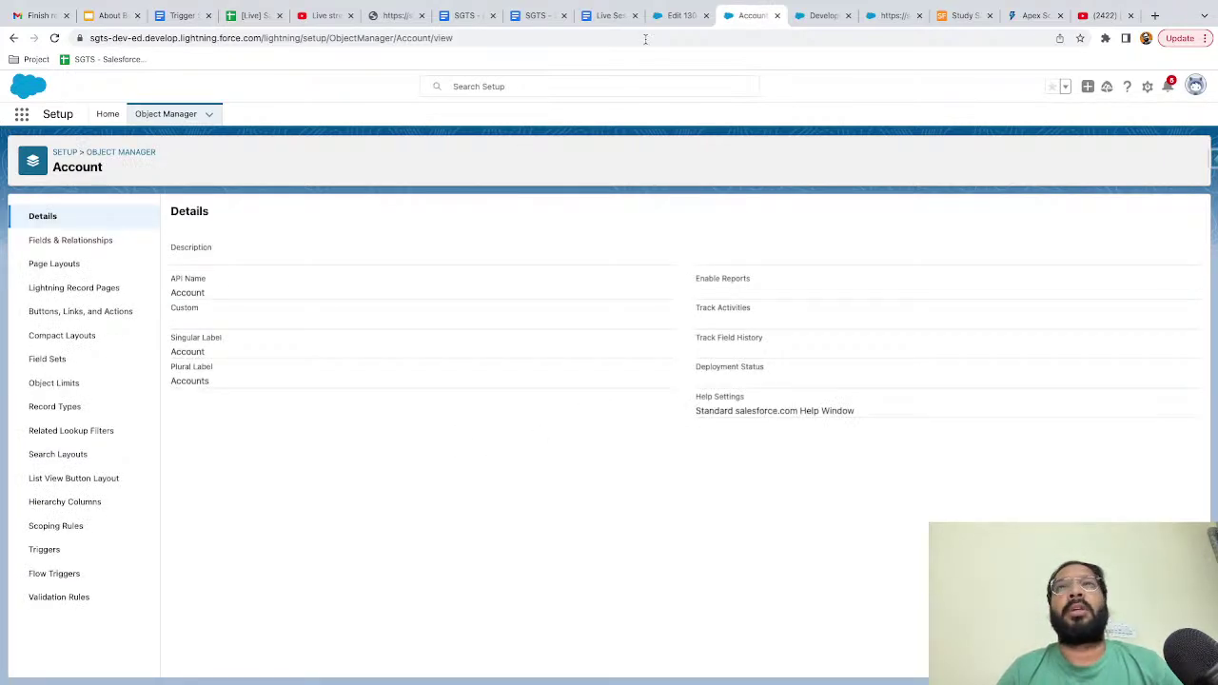
- Reload the Sales app, open the first account in the All Accounts list, run its Edit action and look through the form that opens
click(678, 17)
click(54, 38)
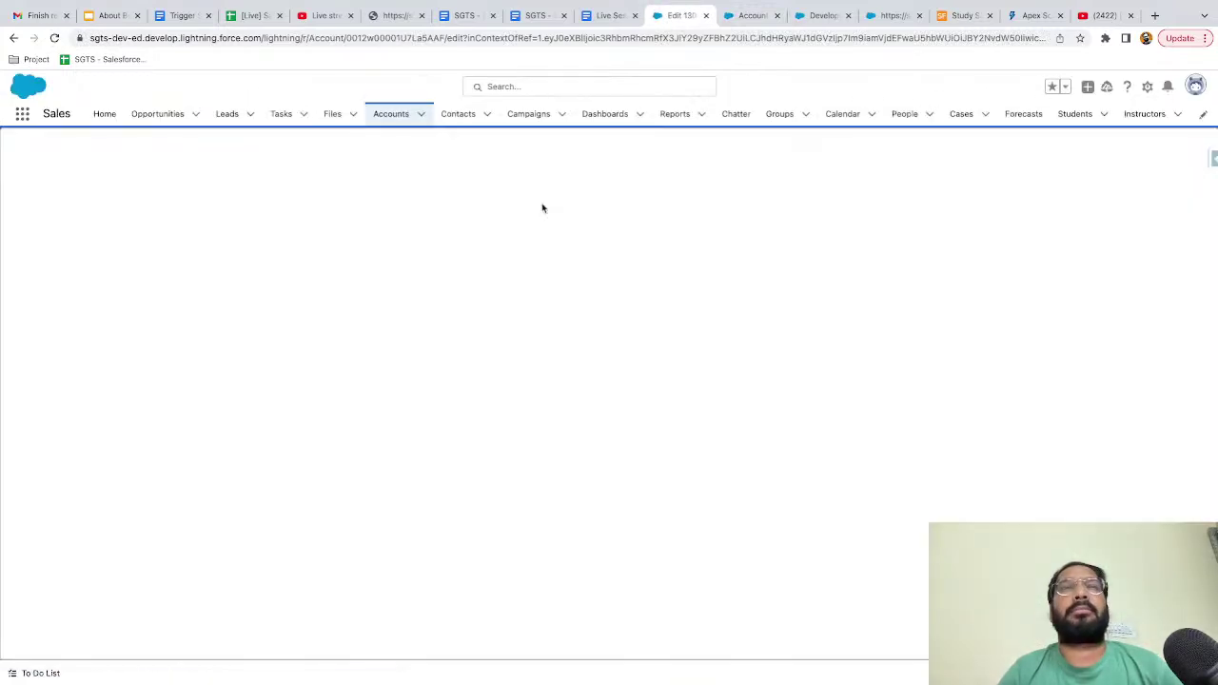
click(412, 130)
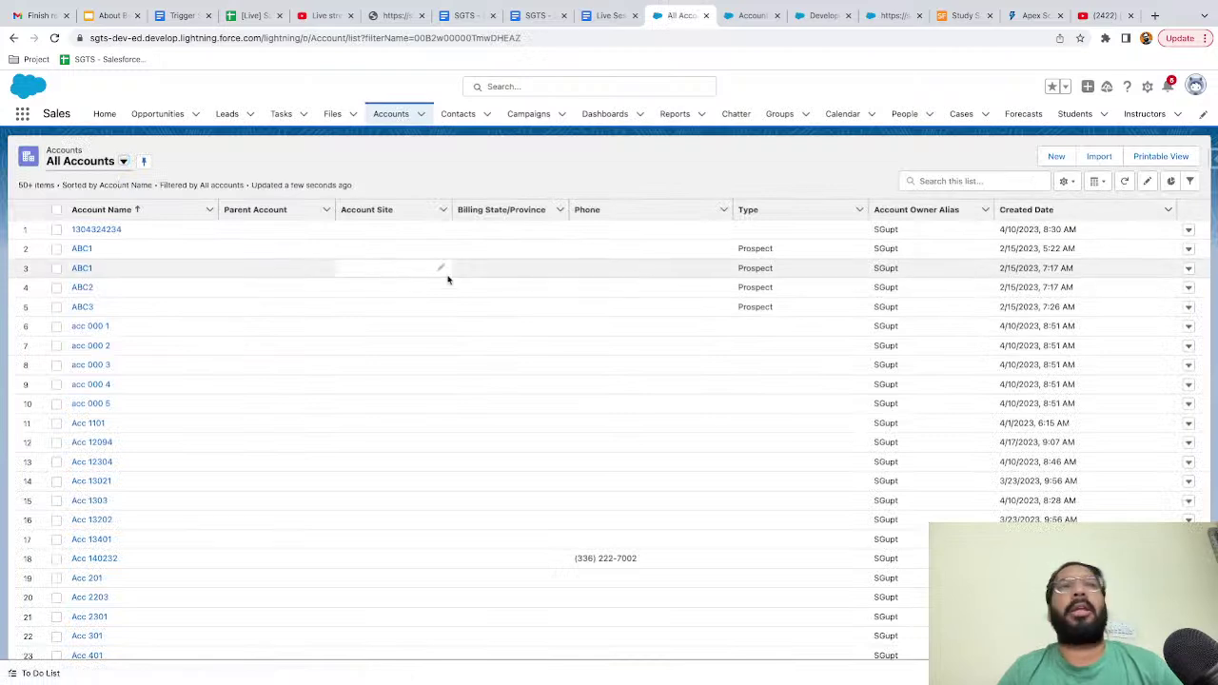
click(107, 234)
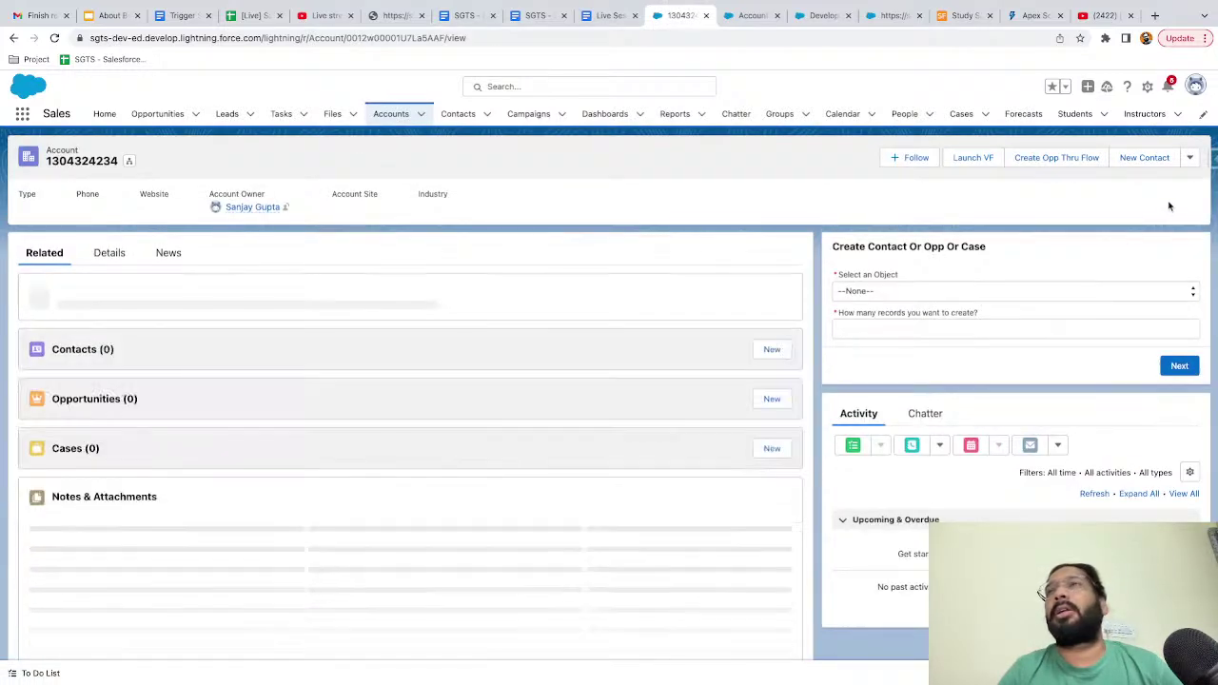
click(1189, 158)
click(1111, 289)
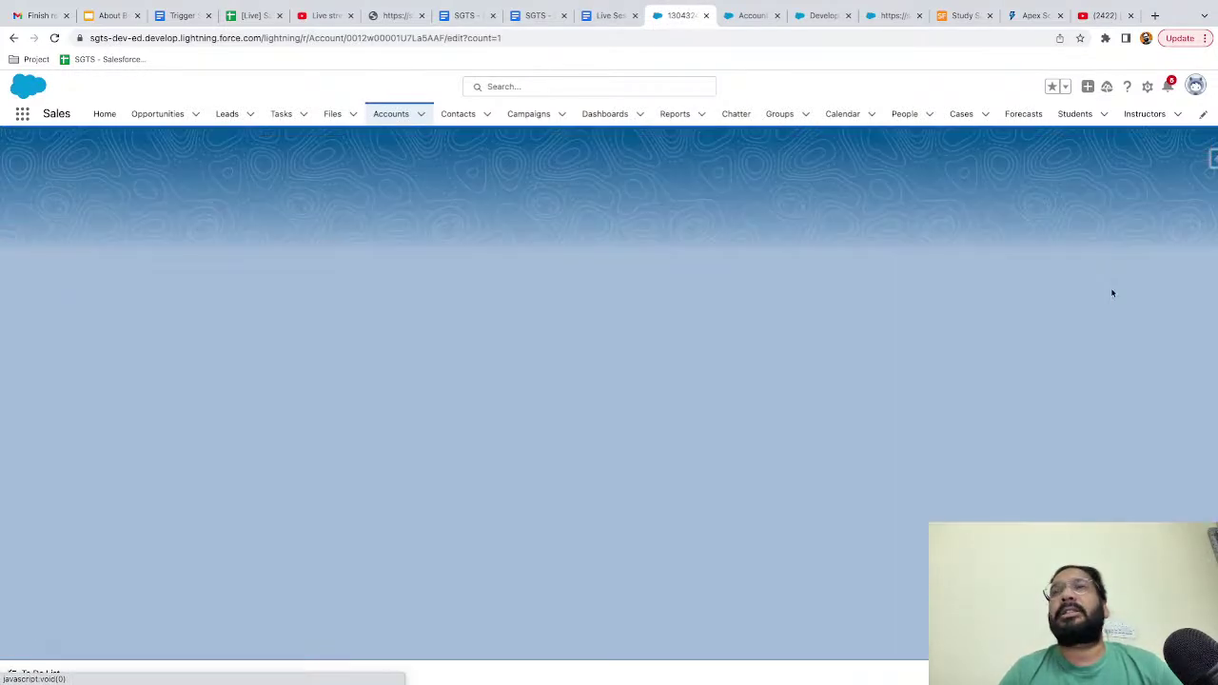
scroll(545, 326, down, 2)
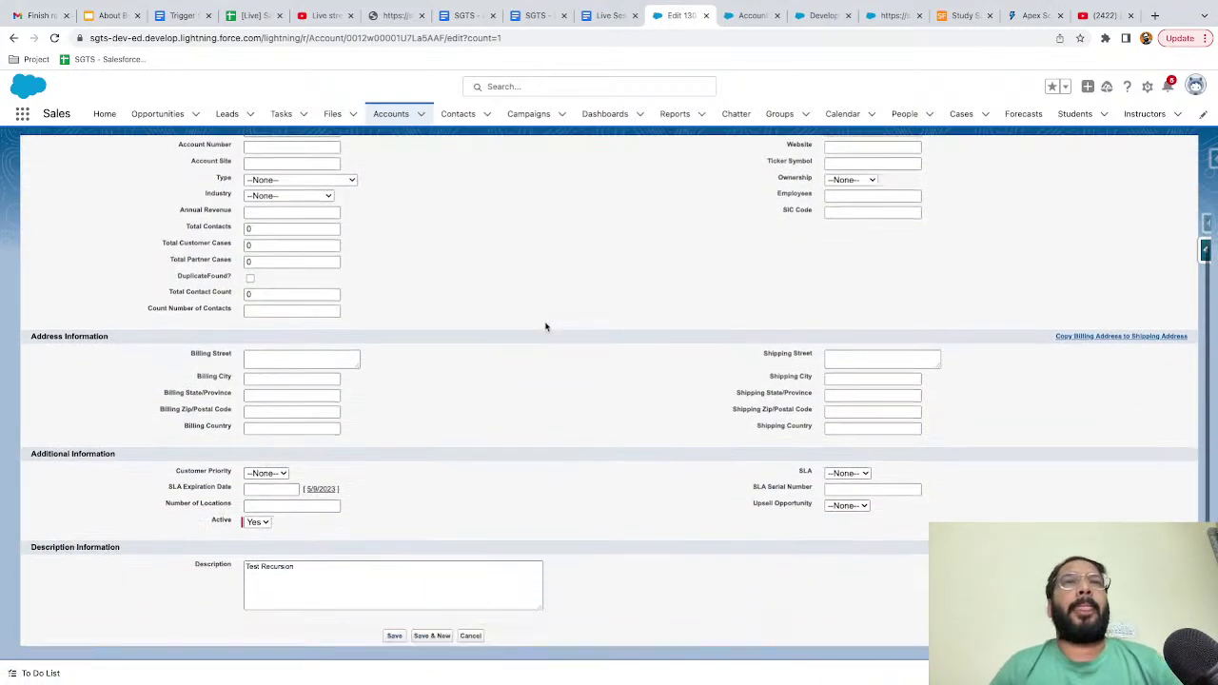
scroll(545, 326, up, 2)
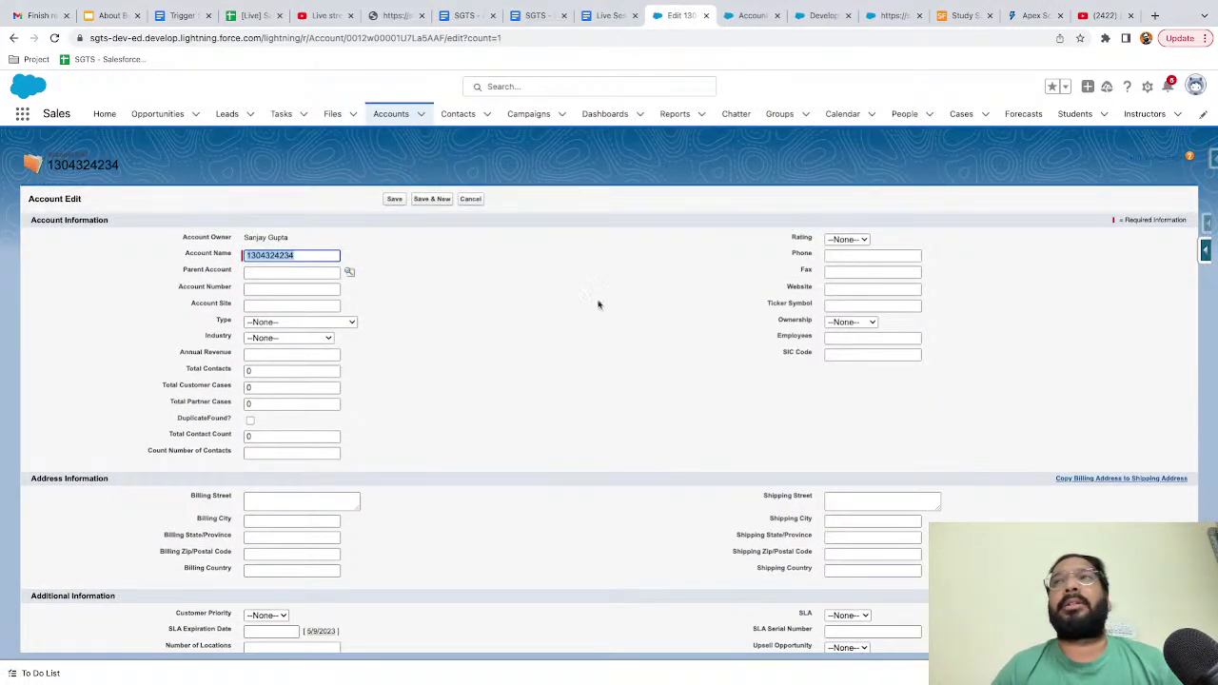
scroll(470, 383, down, 2)
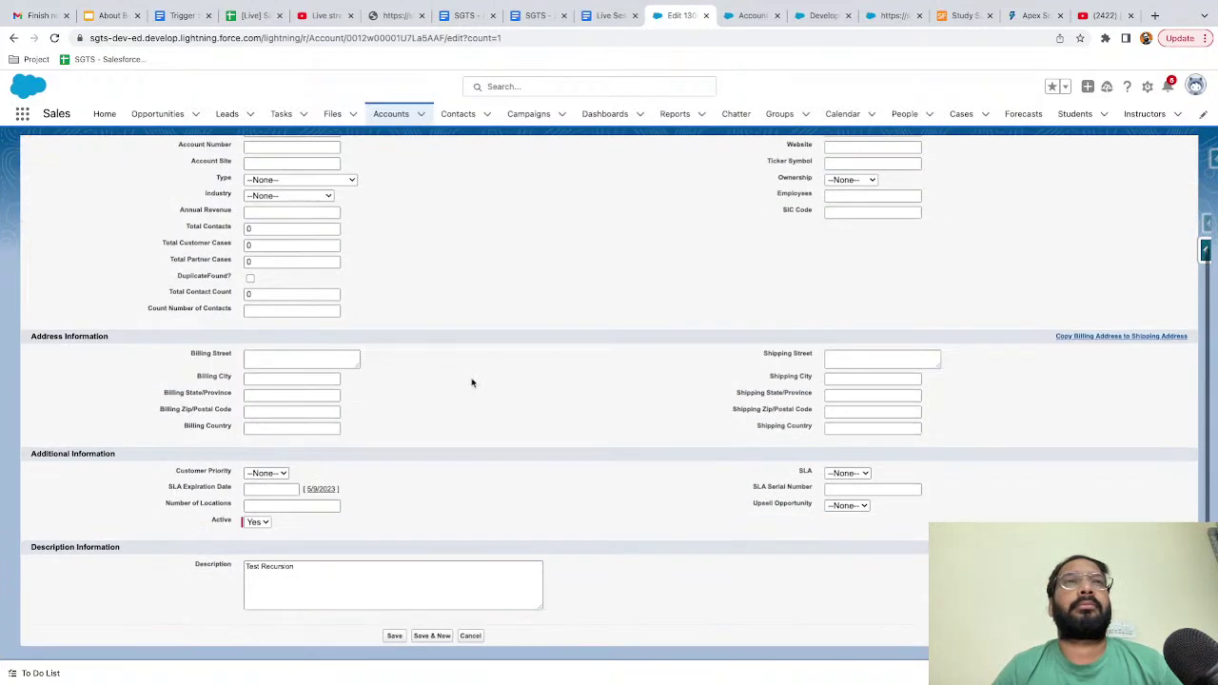
scroll(471, 383, up, 2)
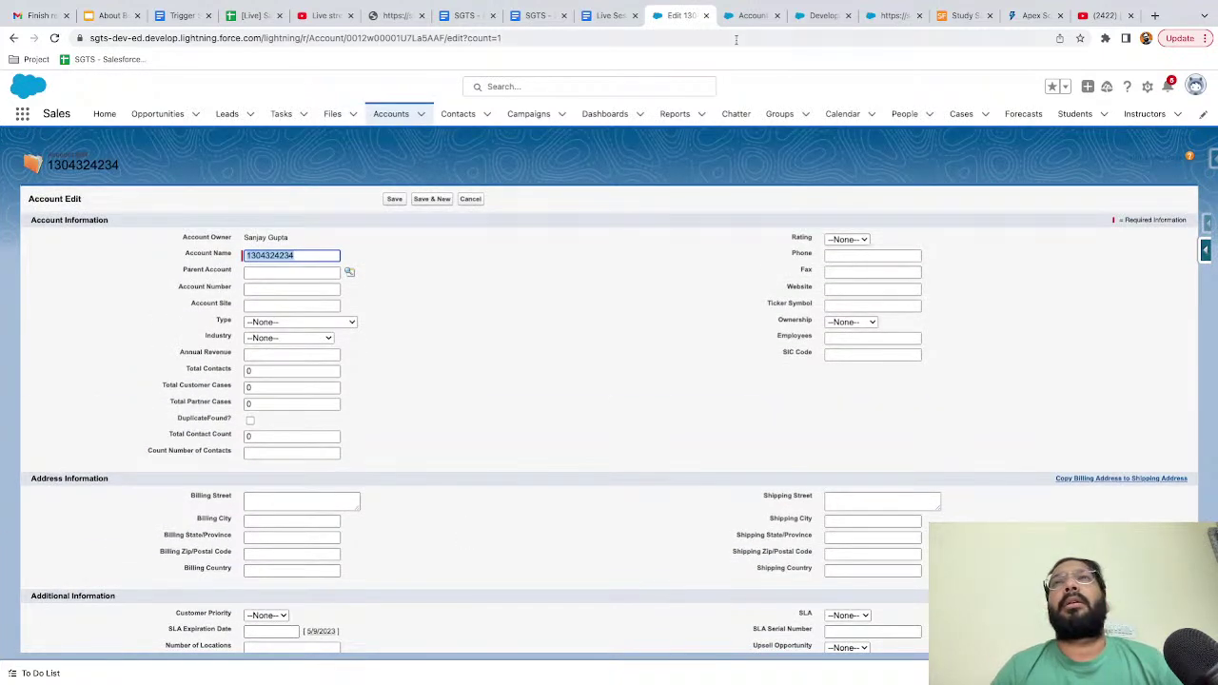
- Reopen the override properties of the Account object's standard Edit button in Object Manager
click(751, 14)
click(67, 312)
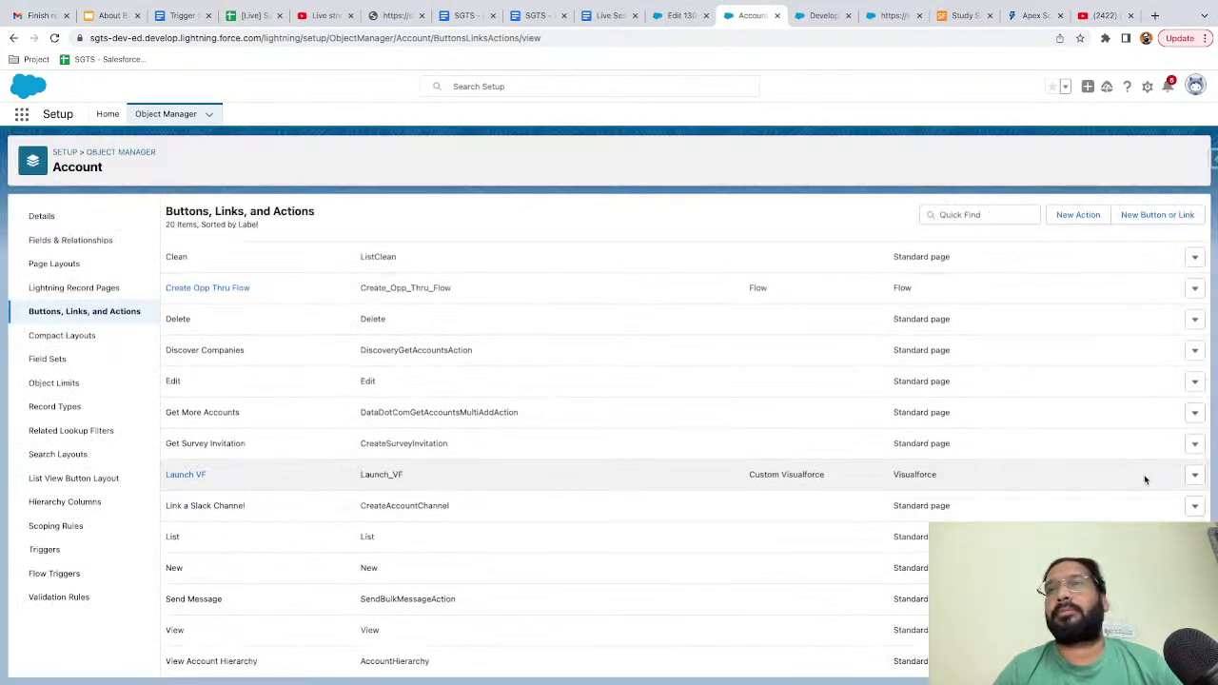
click(1194, 380)
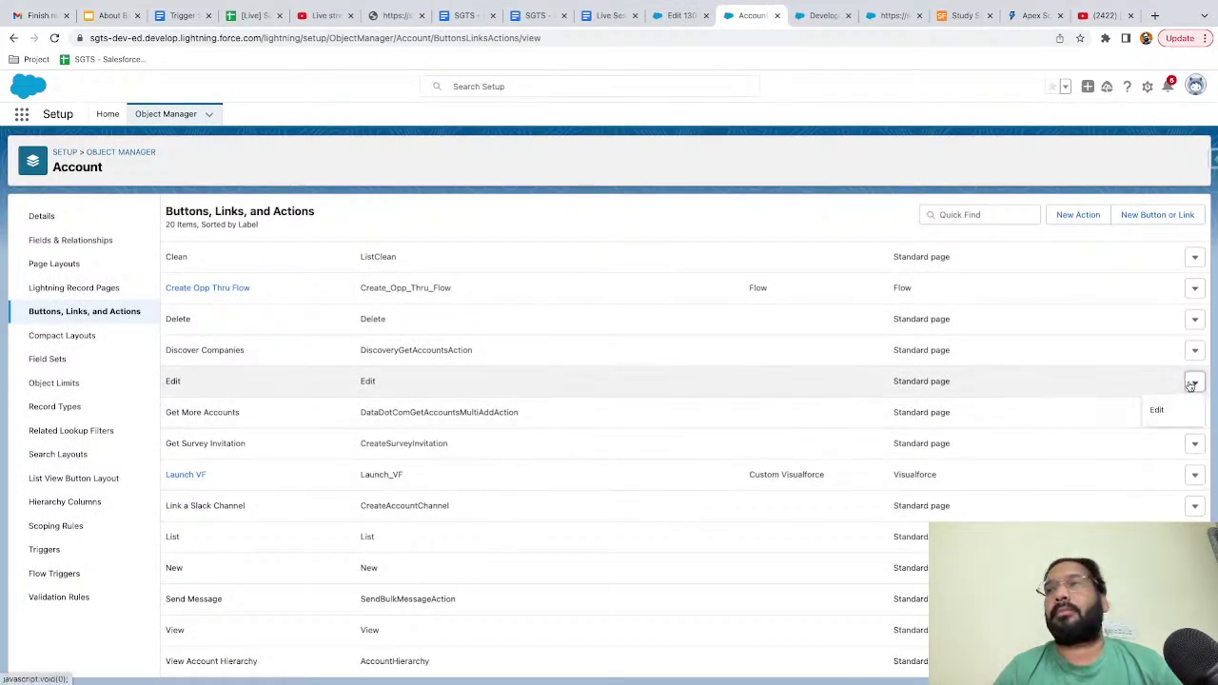
click(1165, 409)
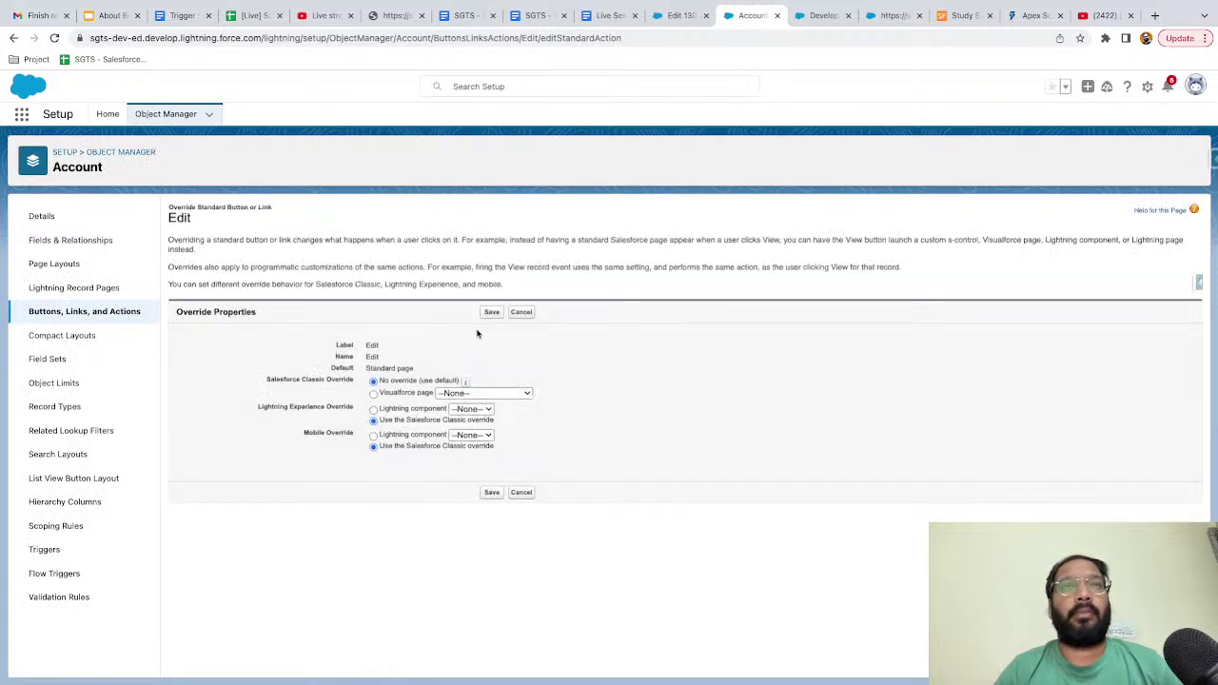
- Try to save the Edit button override with Lightning component chosen for Lightning Experience and mobile, leaving both components at None
click(409, 411)
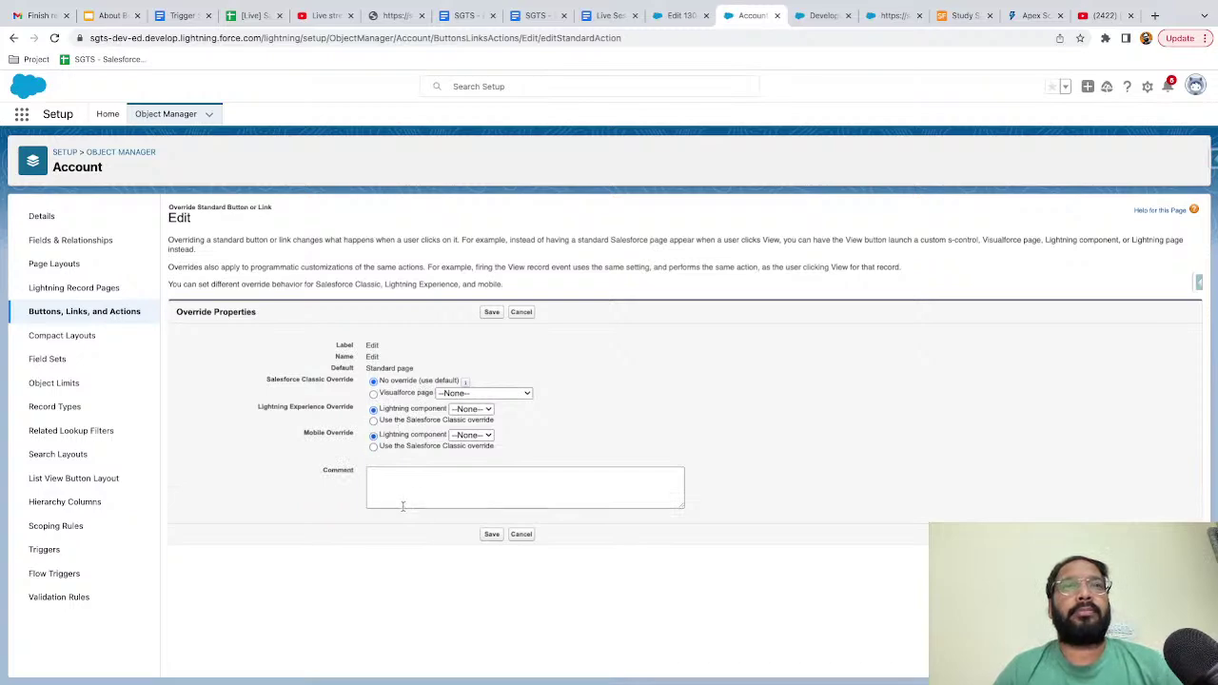
scroll(362, 406, up, 5)
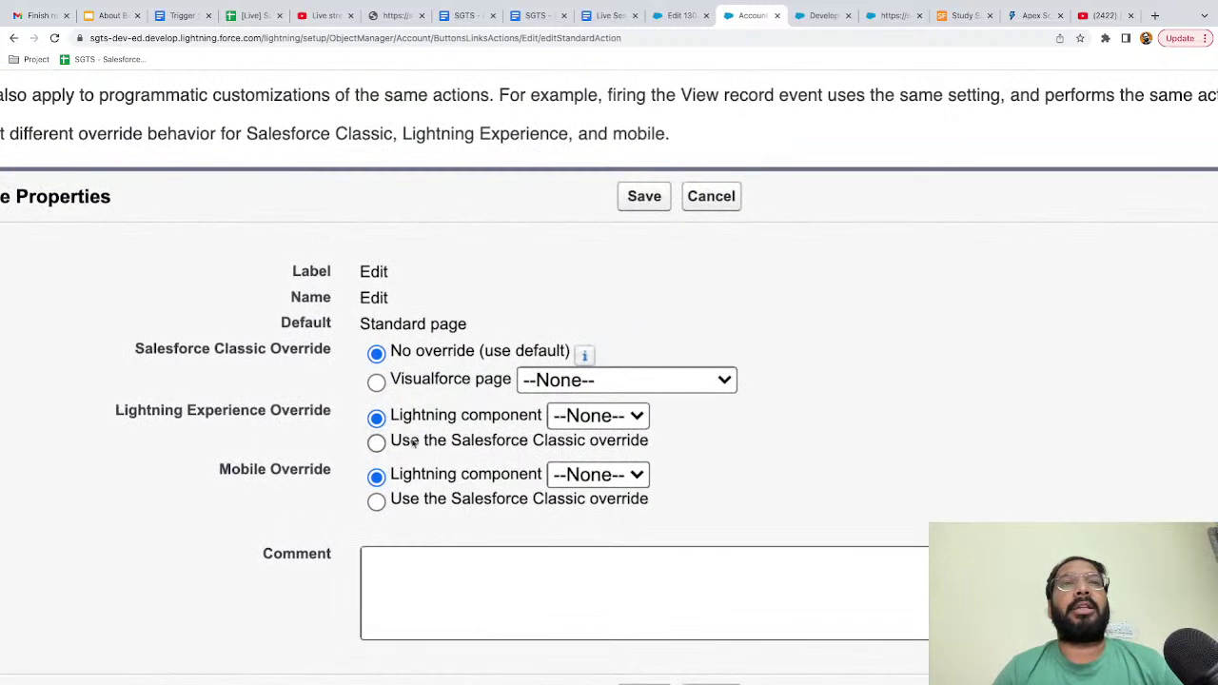
scroll(394, 467, down, 3)
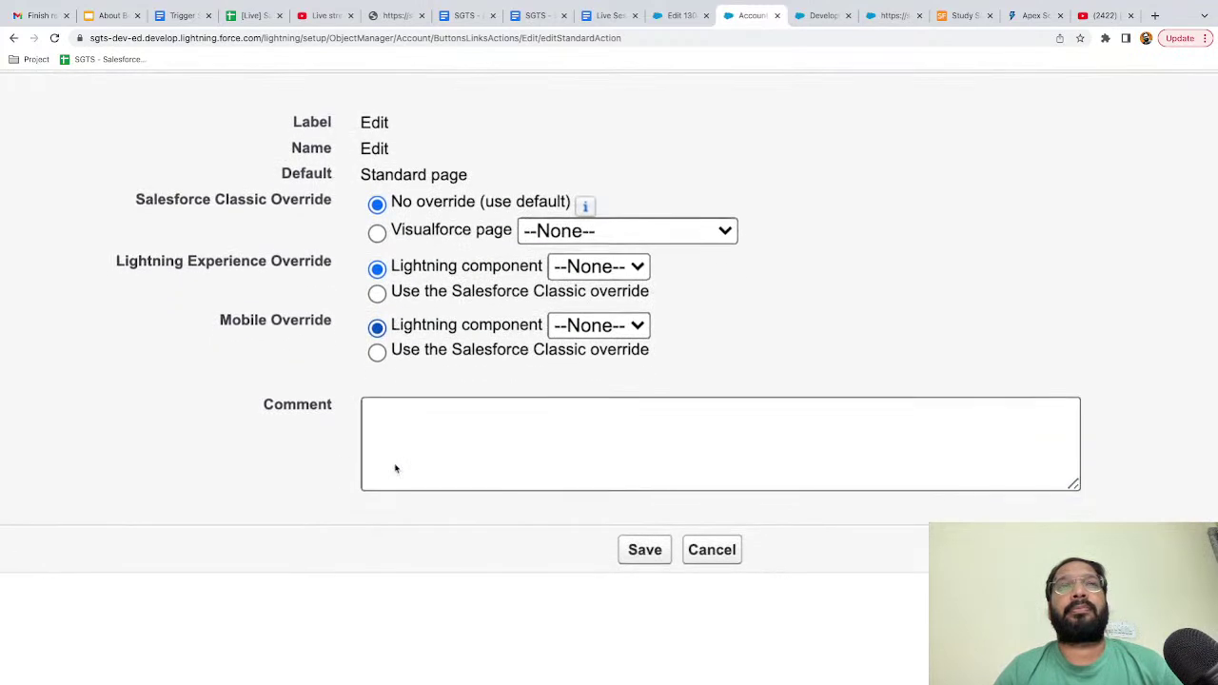
click(644, 551)
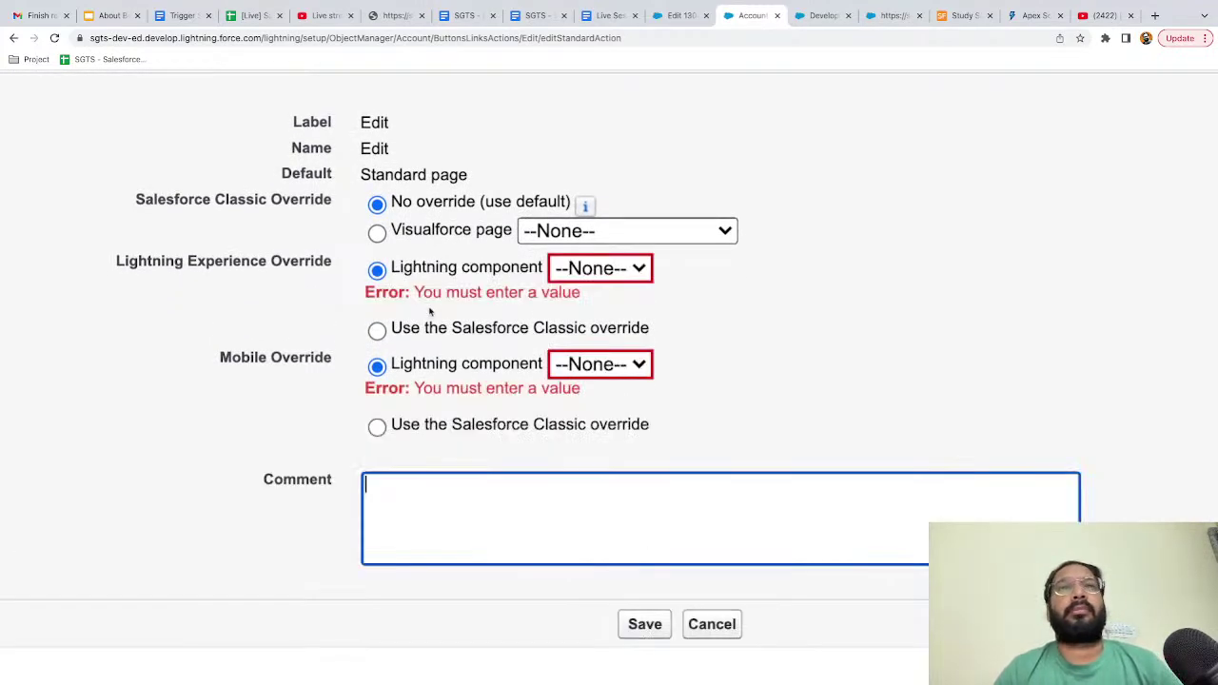
- Set the Lightning Experience and mobile overrides to Use the Salesforce Classic override, keep No override (use default), save, and confirm the reset
click(378, 331)
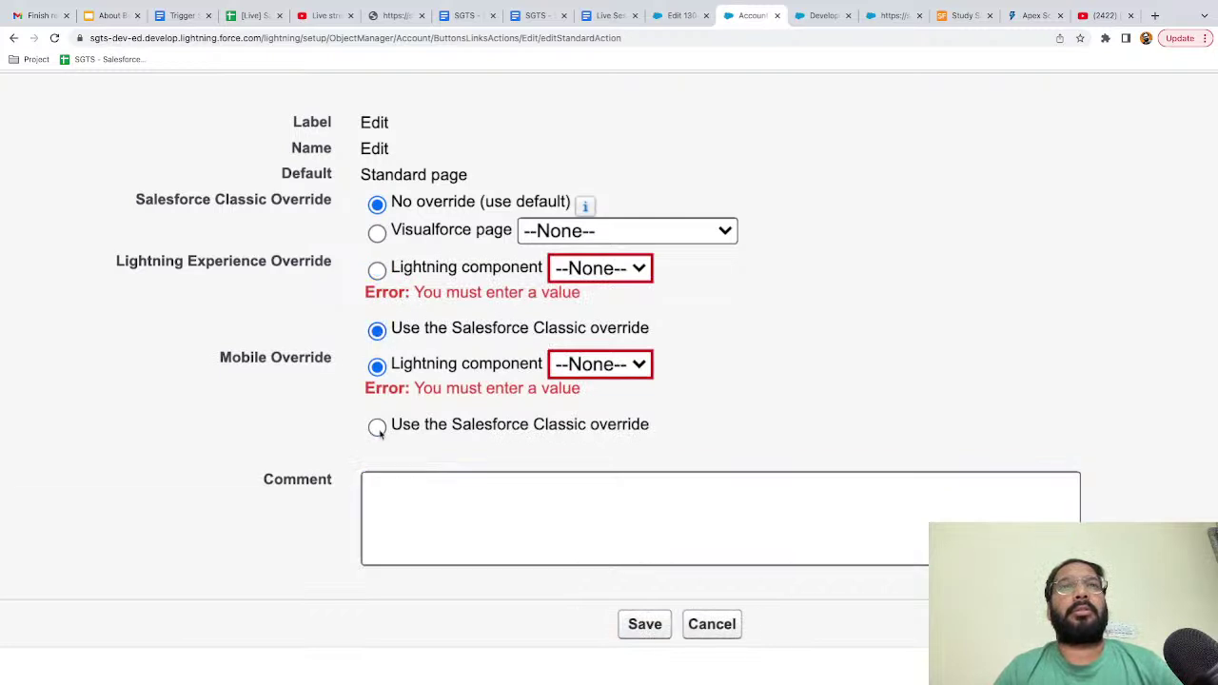
click(378, 427)
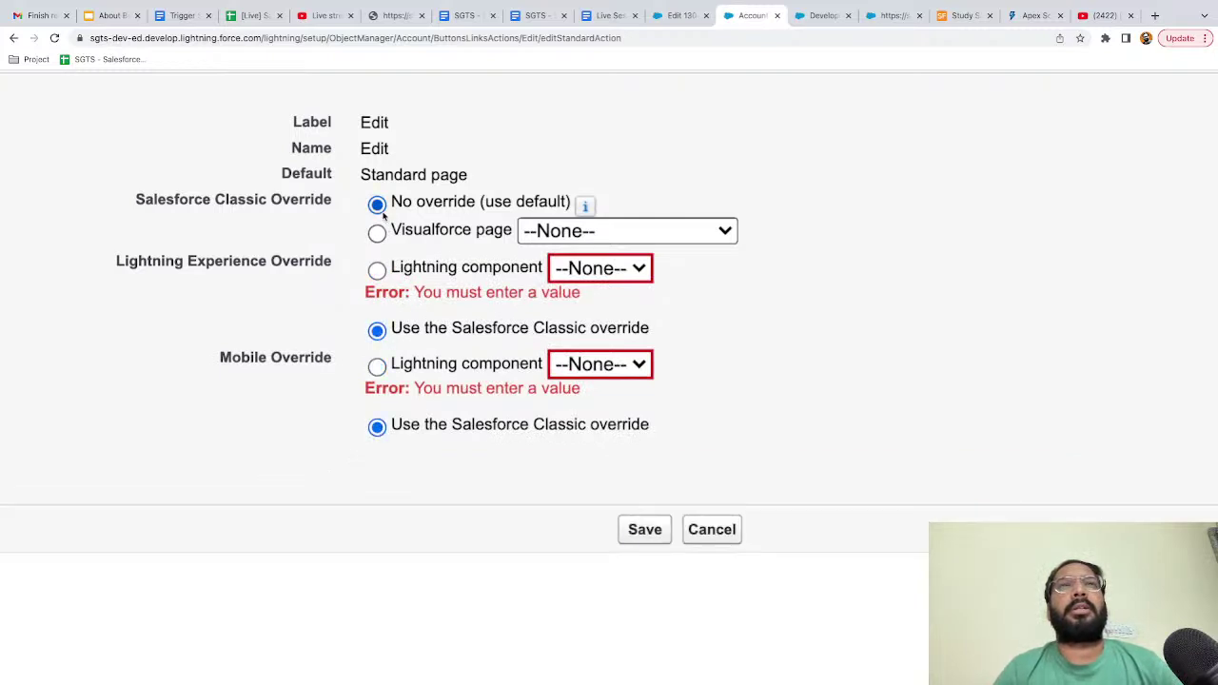
mouse_move(581, 217)
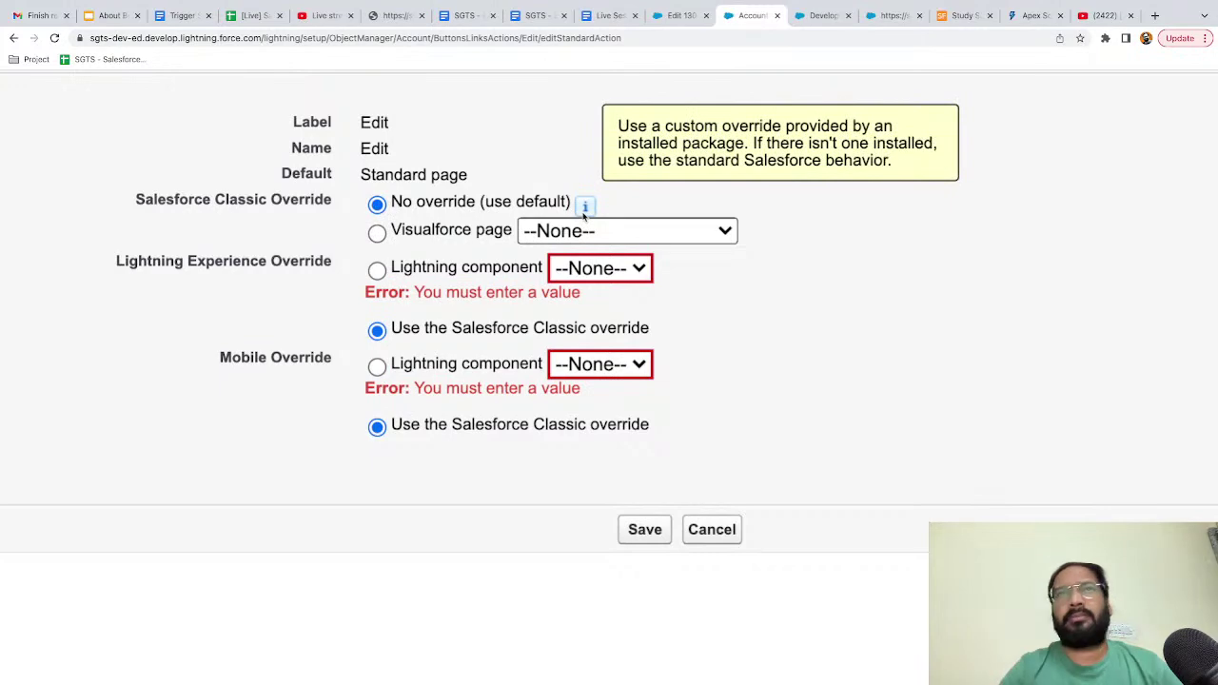
click(647, 529)
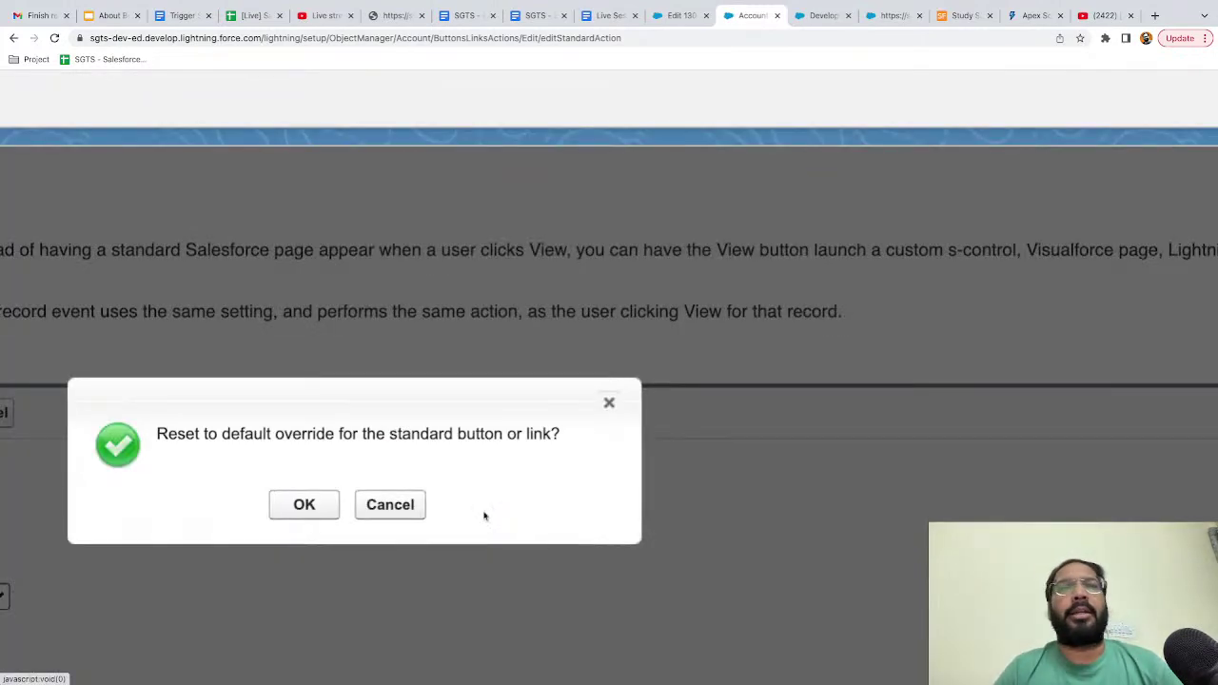
click(299, 504)
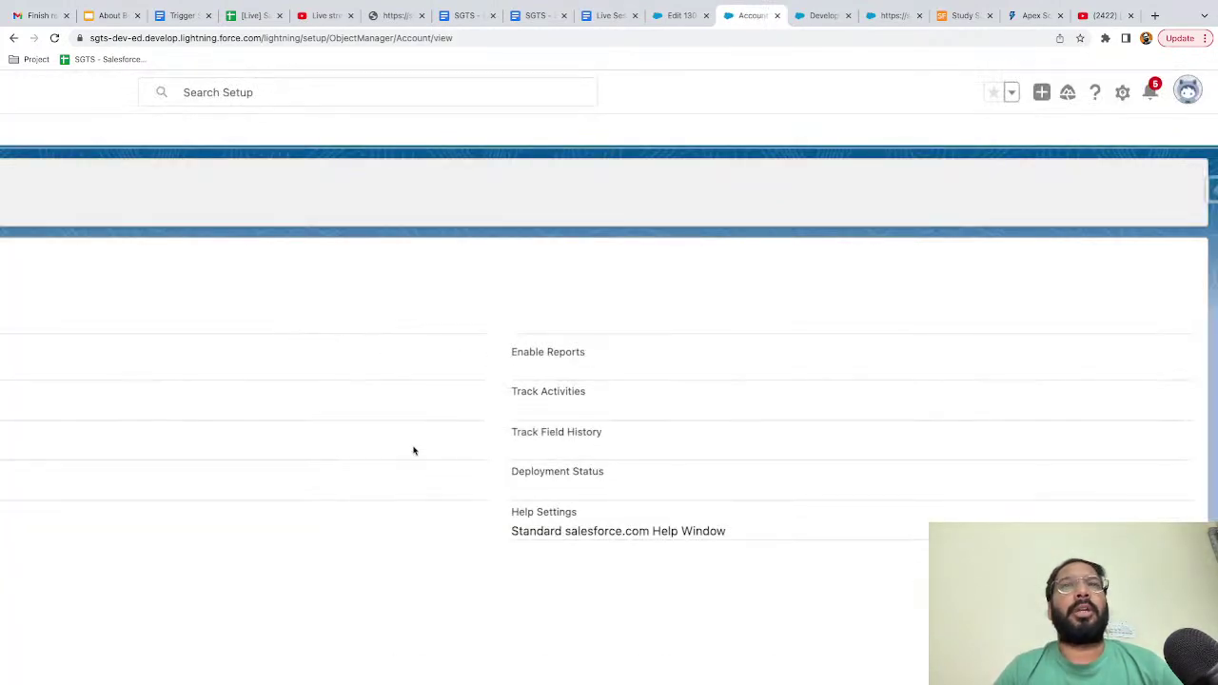
- Reload the account's edit page in the Sales app to check which form opens, and close the form
click(683, 19)
key(super+r)
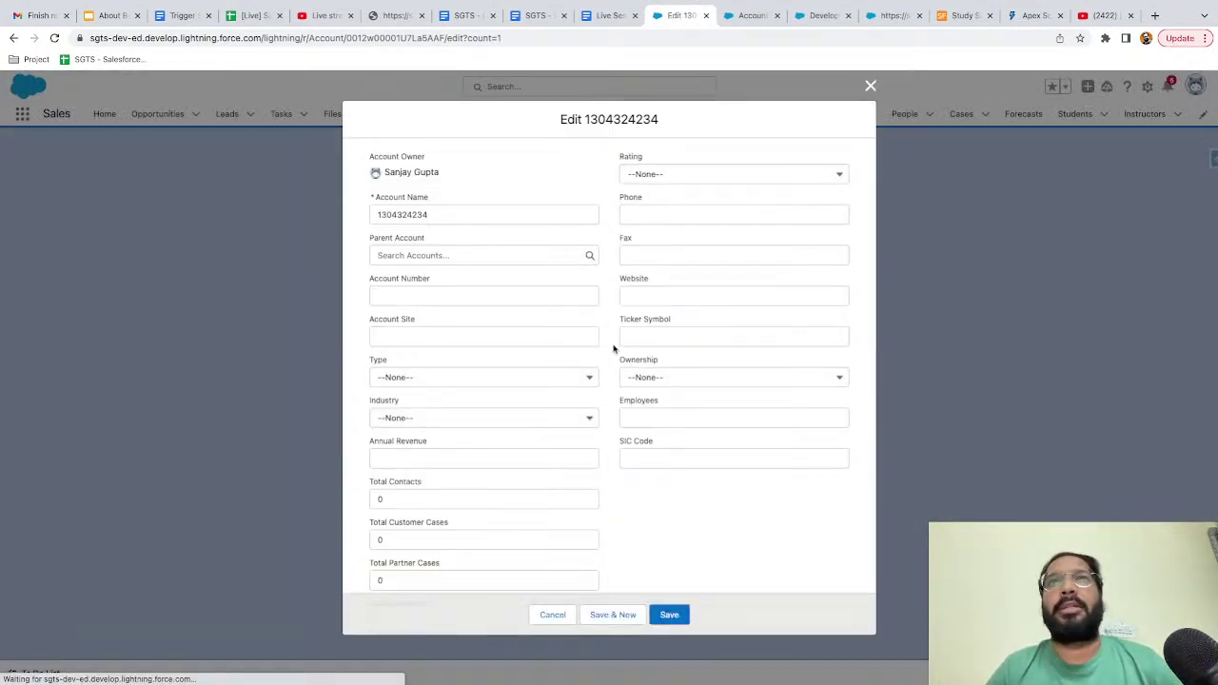
click(870, 86)
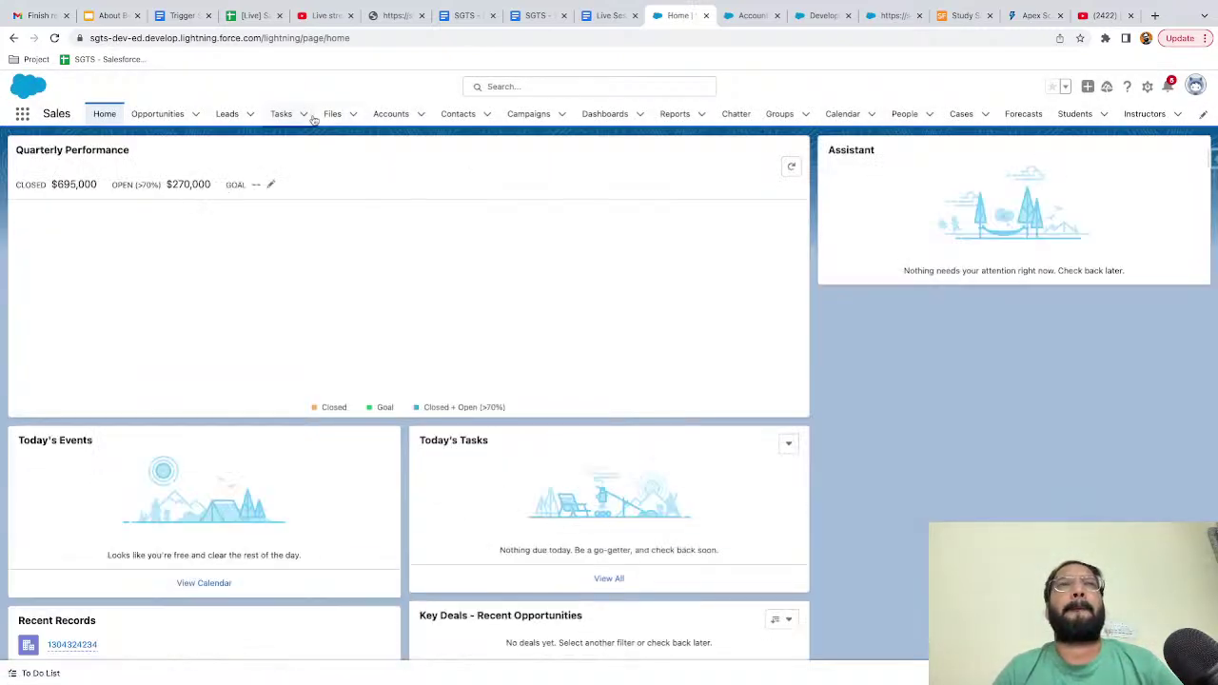
- Open the first account from the Accounts list, run its Edit action, look through the edit form, and close it without saving
click(390, 114)
click(81, 236)
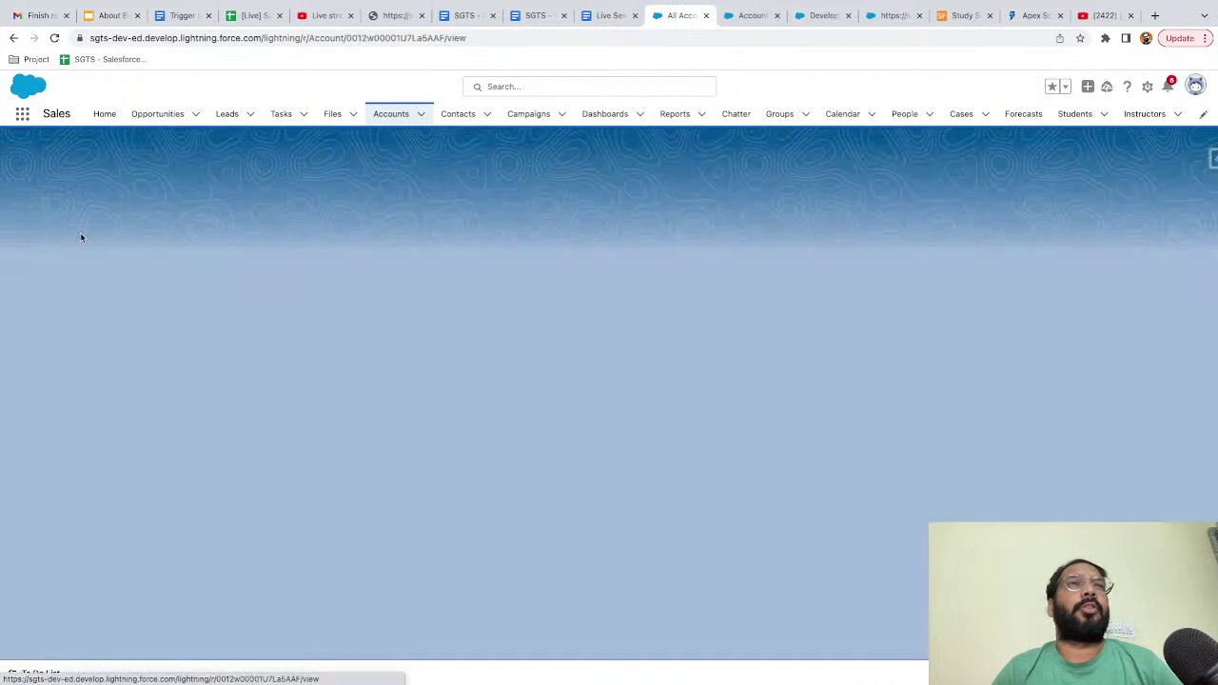
click(1190, 158)
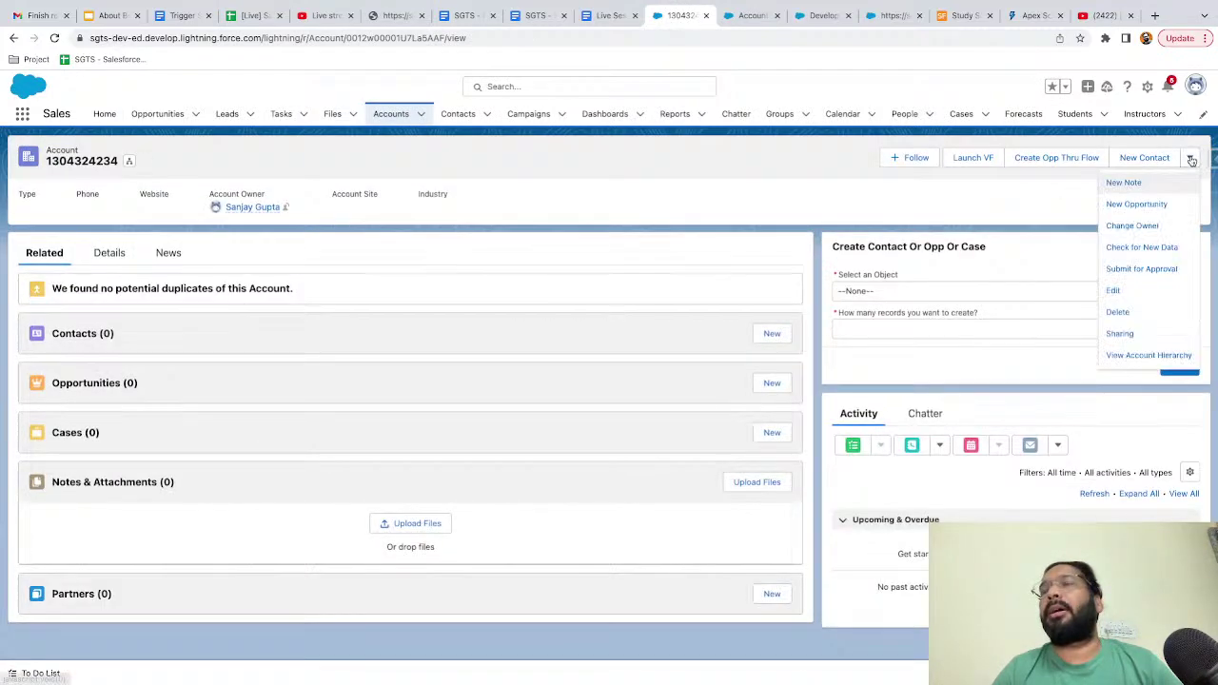
click(1112, 290)
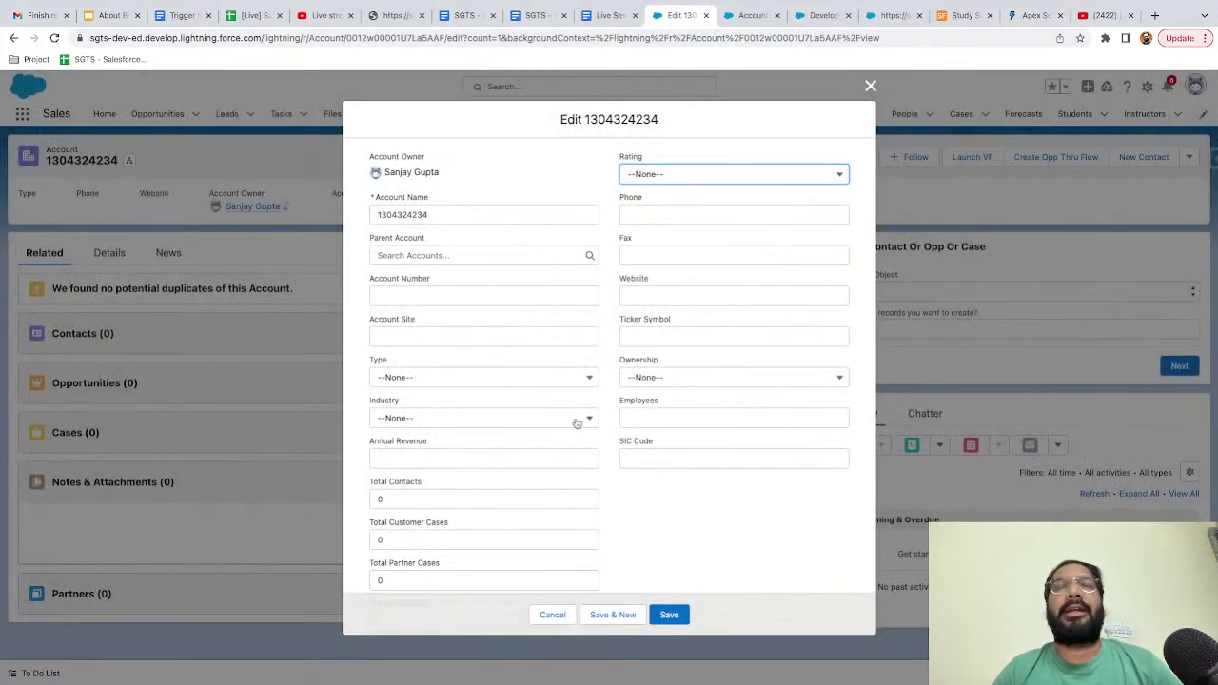
scroll(576, 422, down, 7)
scroll(576, 423, up, 7)
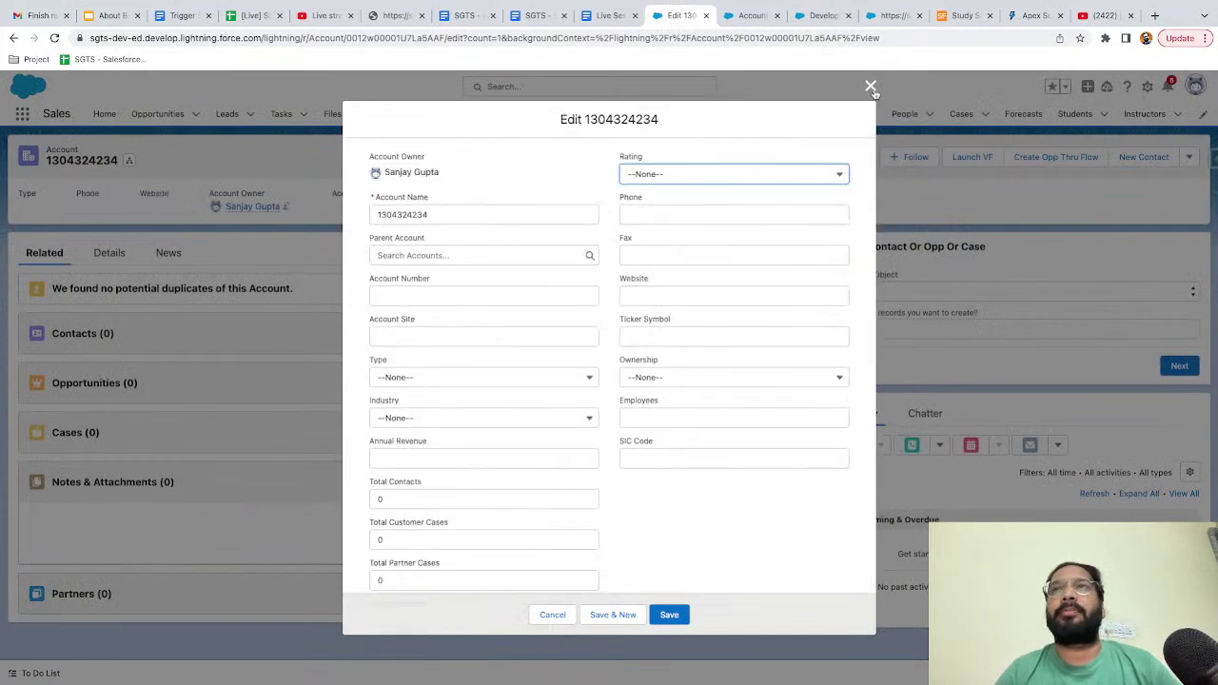
click(870, 87)
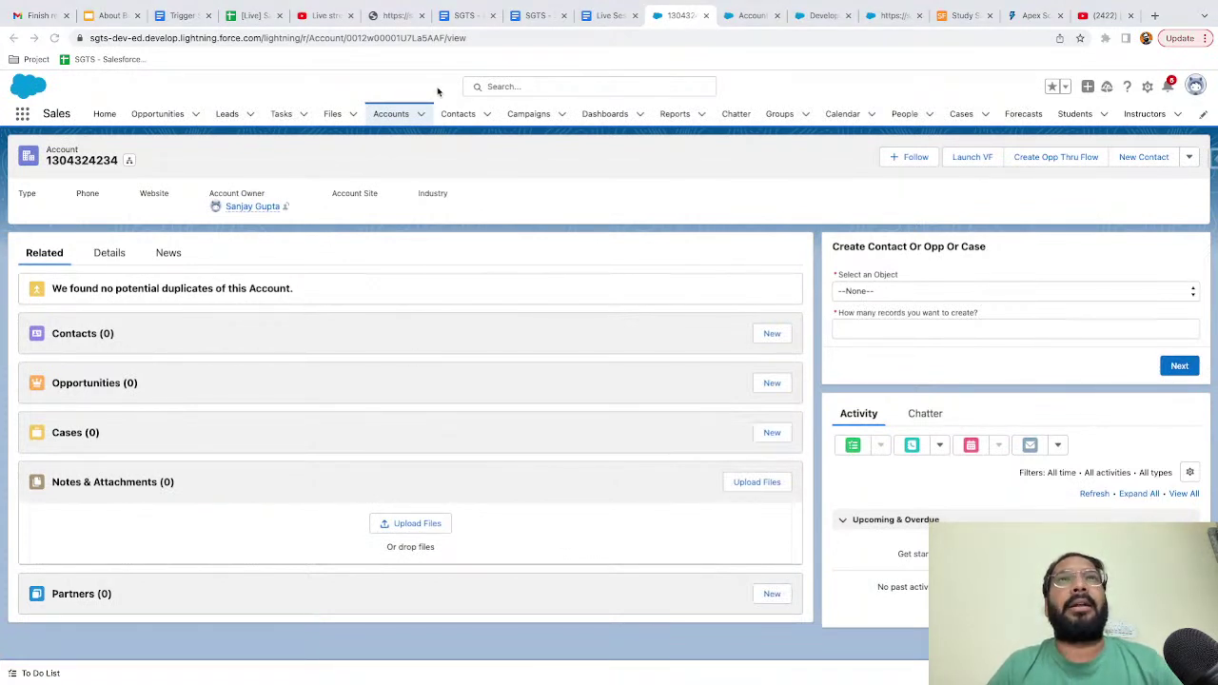
- Read the questions in the YouTube live chat and look up the Development Project and Integration sessions in the bootcamp schedule spreadsheet
click(392, 15)
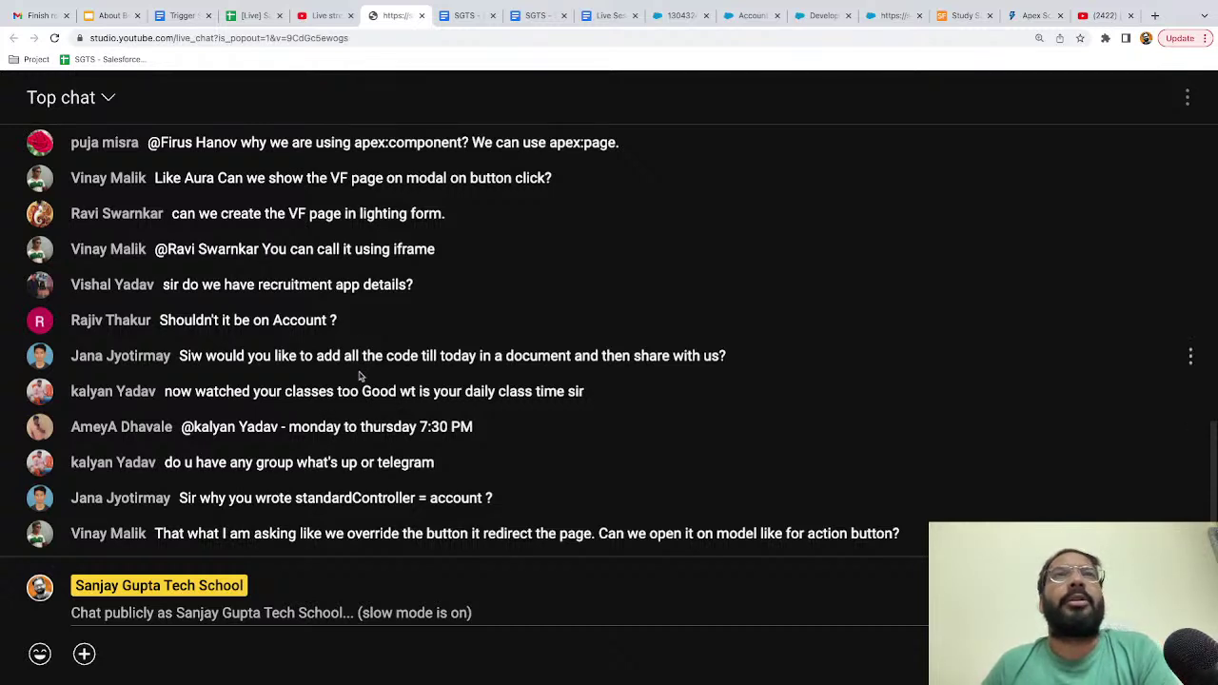
click(244, 17)
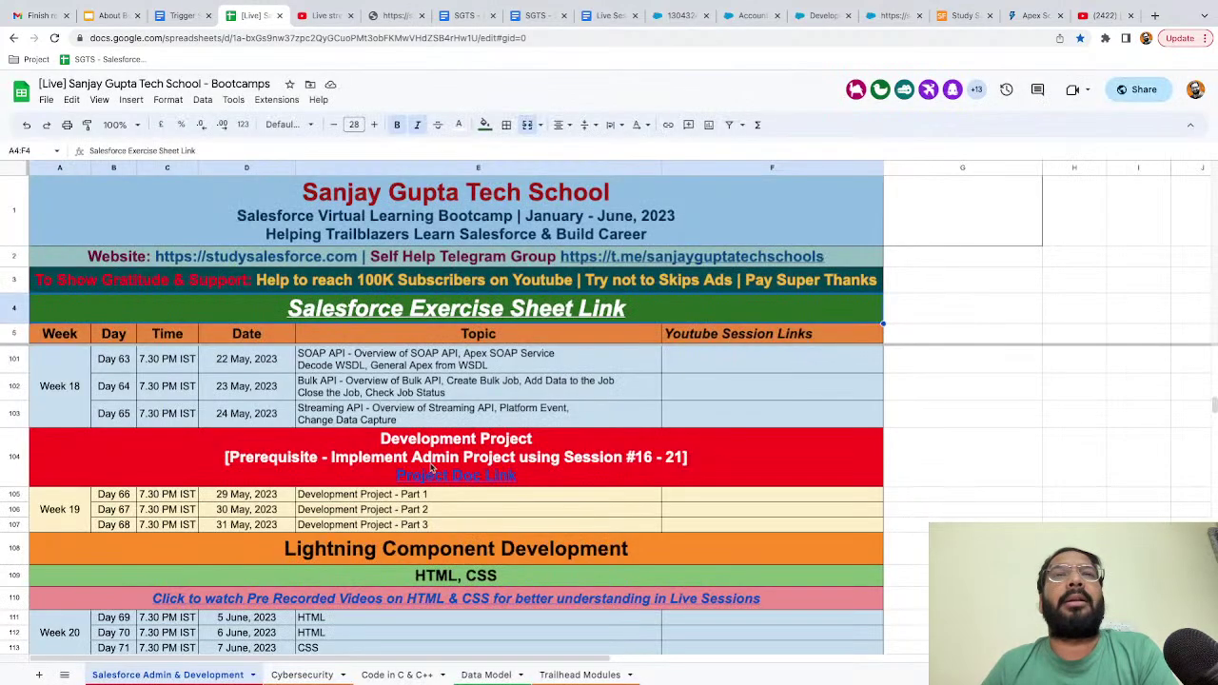
scroll(431, 469, down, 2)
scroll(431, 469, up, 1)
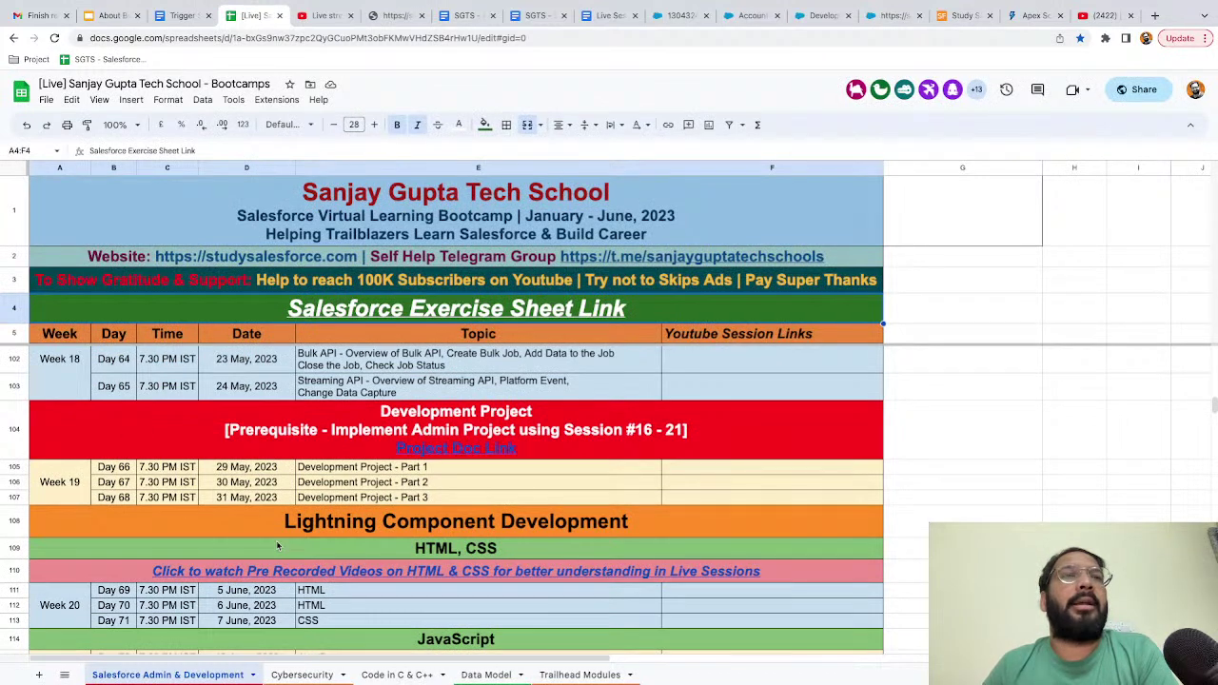
scroll(277, 545, up, 3)
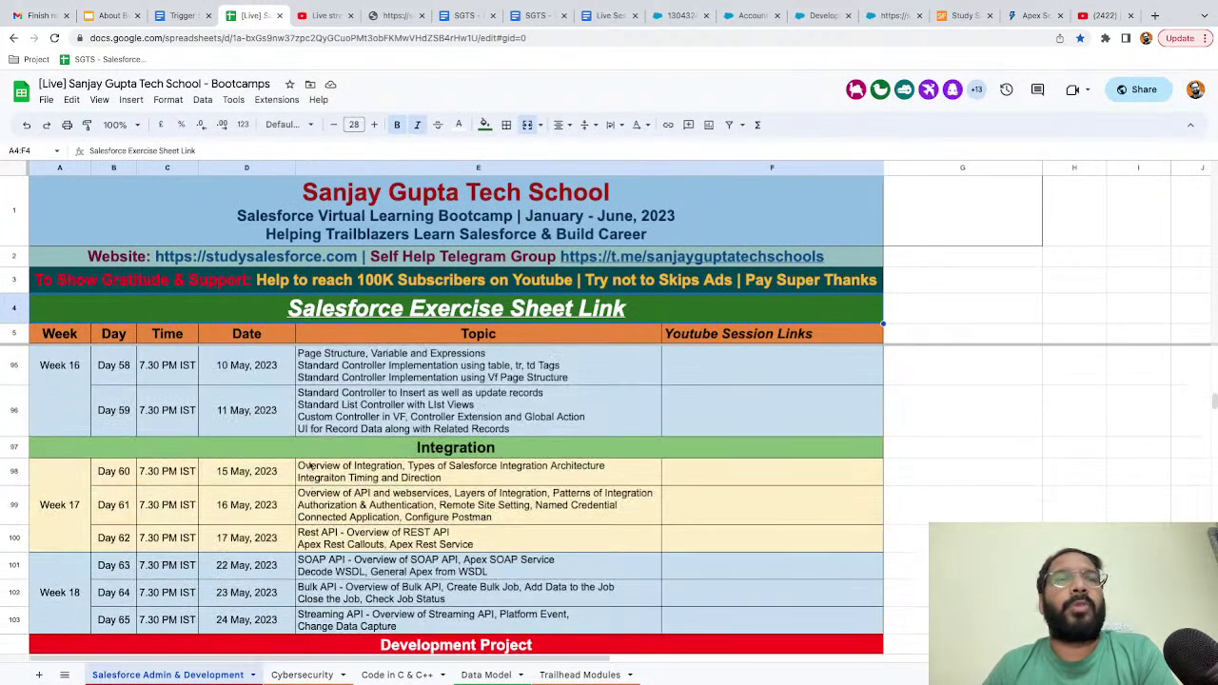
click(388, 21)
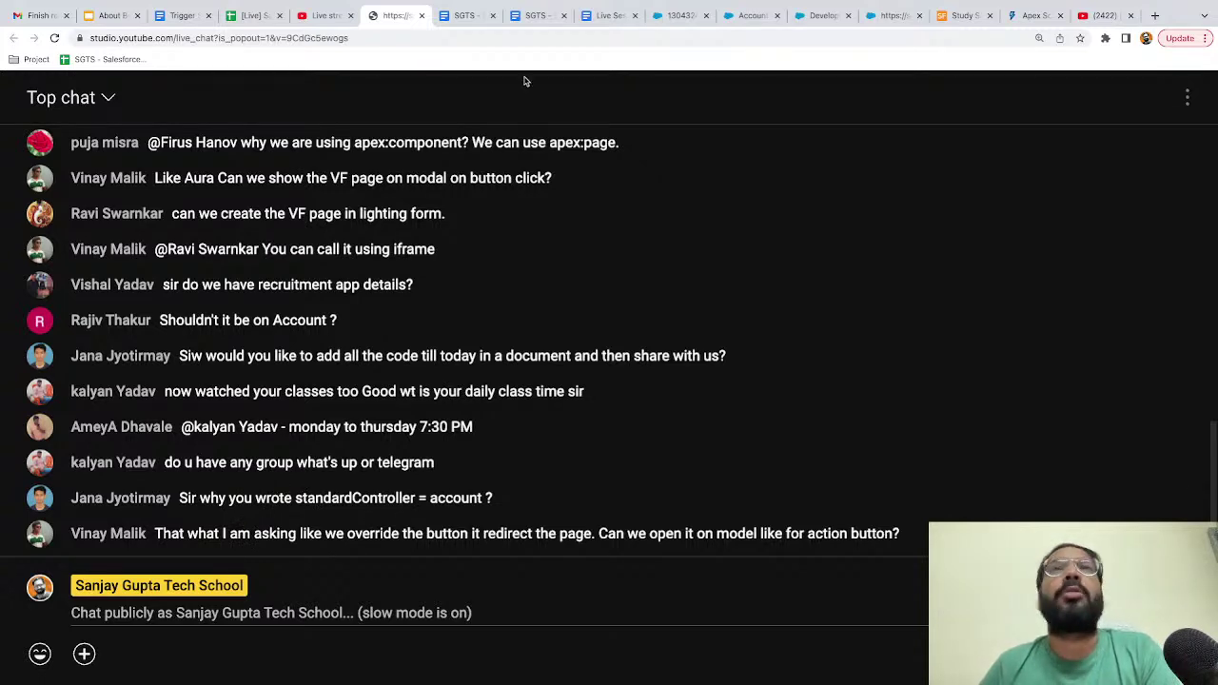
- In the VFDemo1 code in Developer Console, point out the Name field of the Account input and the page's standardController attribute
click(821, 17)
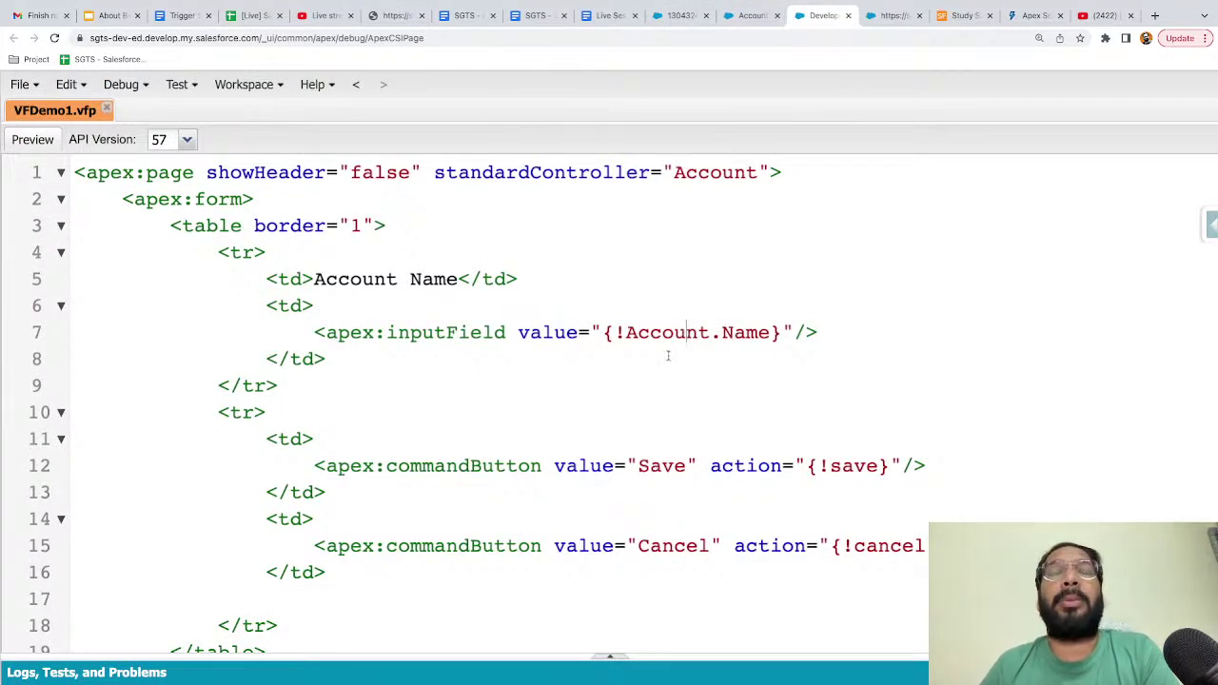
double_click(749, 328)
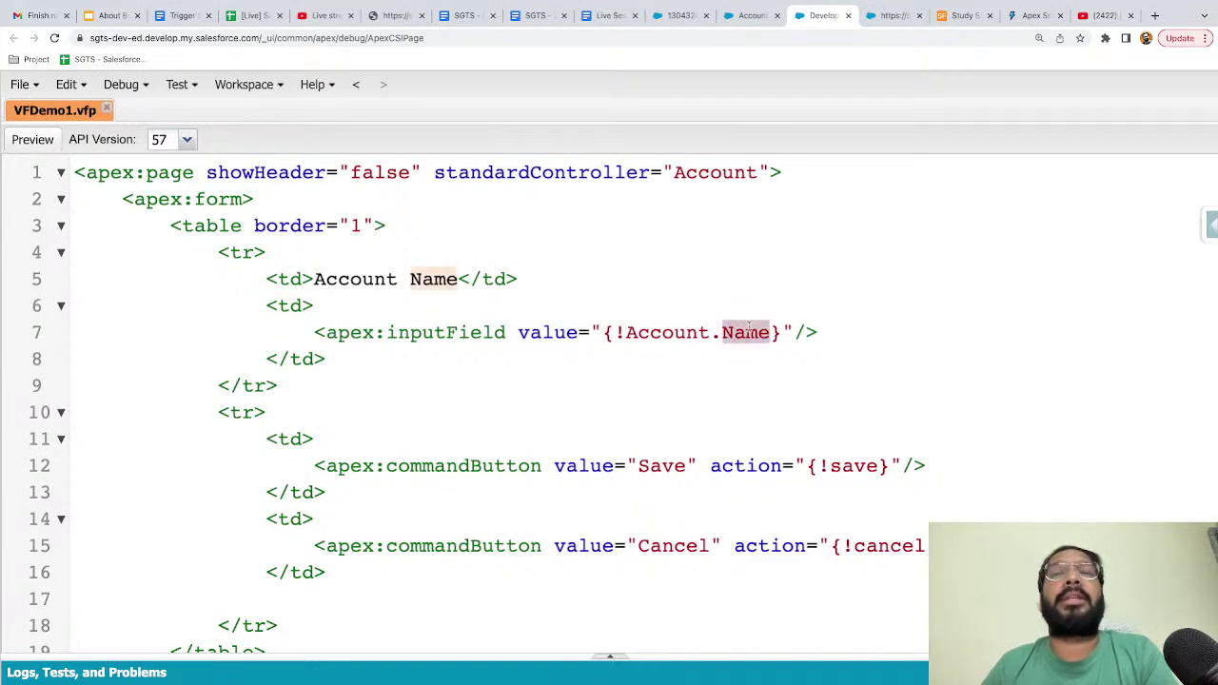
click(696, 177)
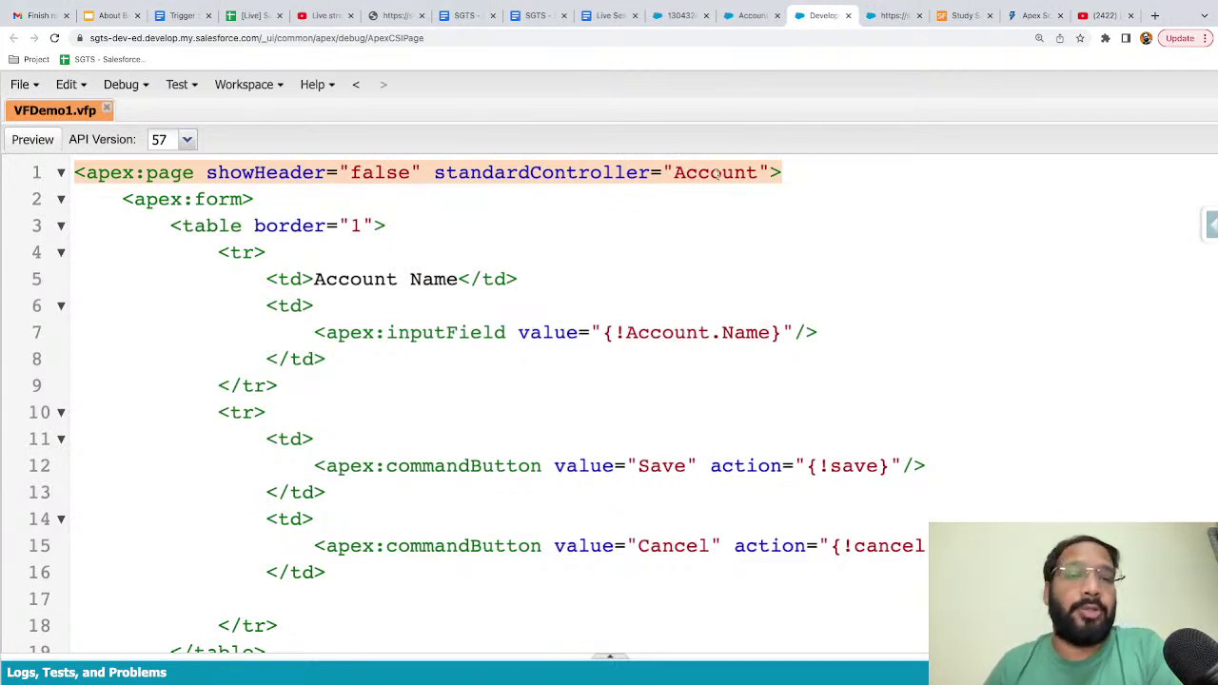
- In the bootcamp schedule spreadsheet, look up the Visualforce Page topics planned for Day 58 and Day 59
click(609, 245)
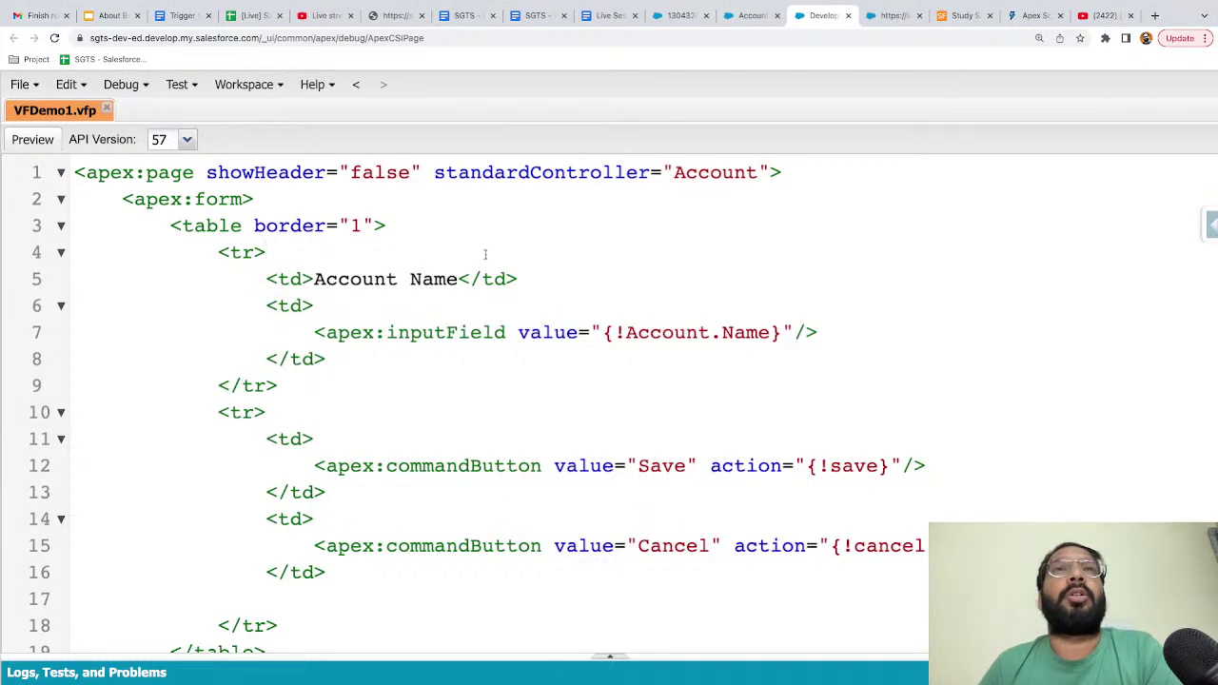
click(250, 17)
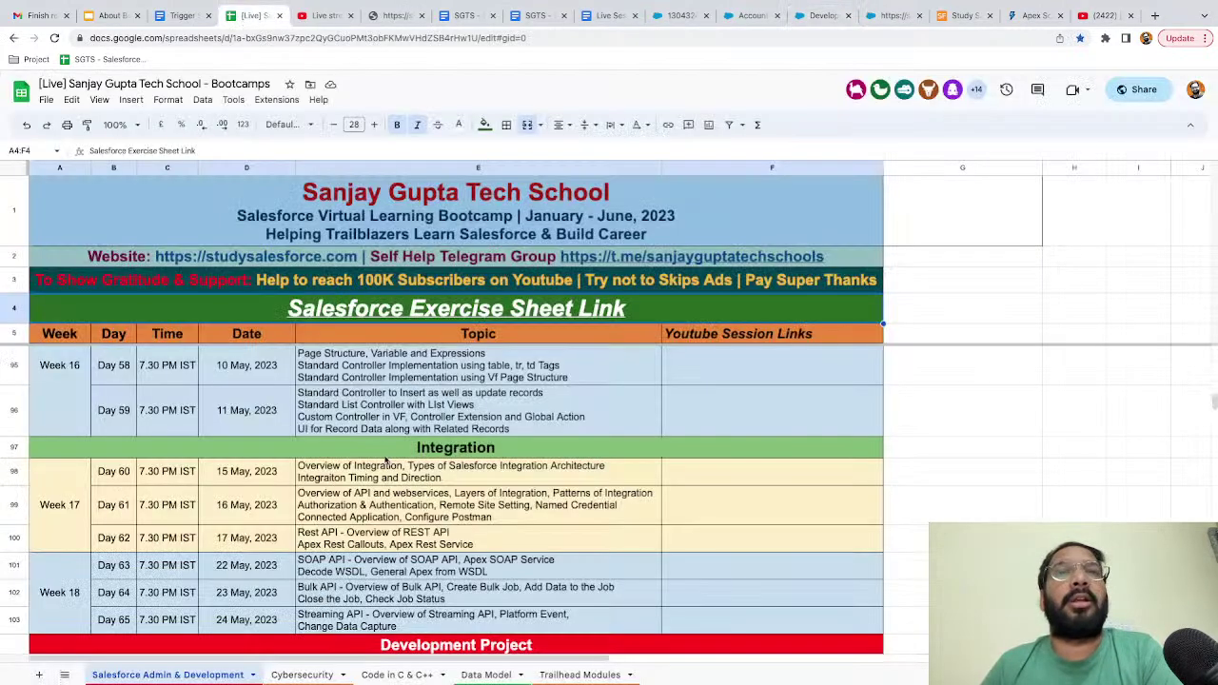
scroll(392, 491, up, 2)
click(443, 451)
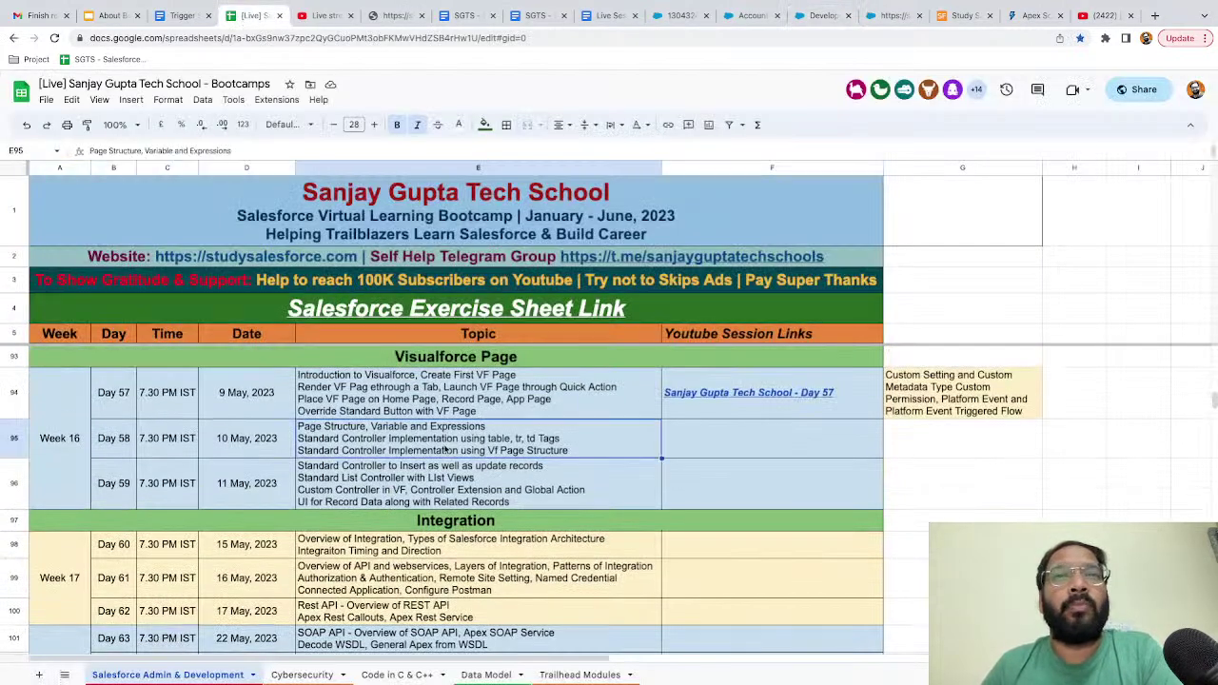
click(425, 504)
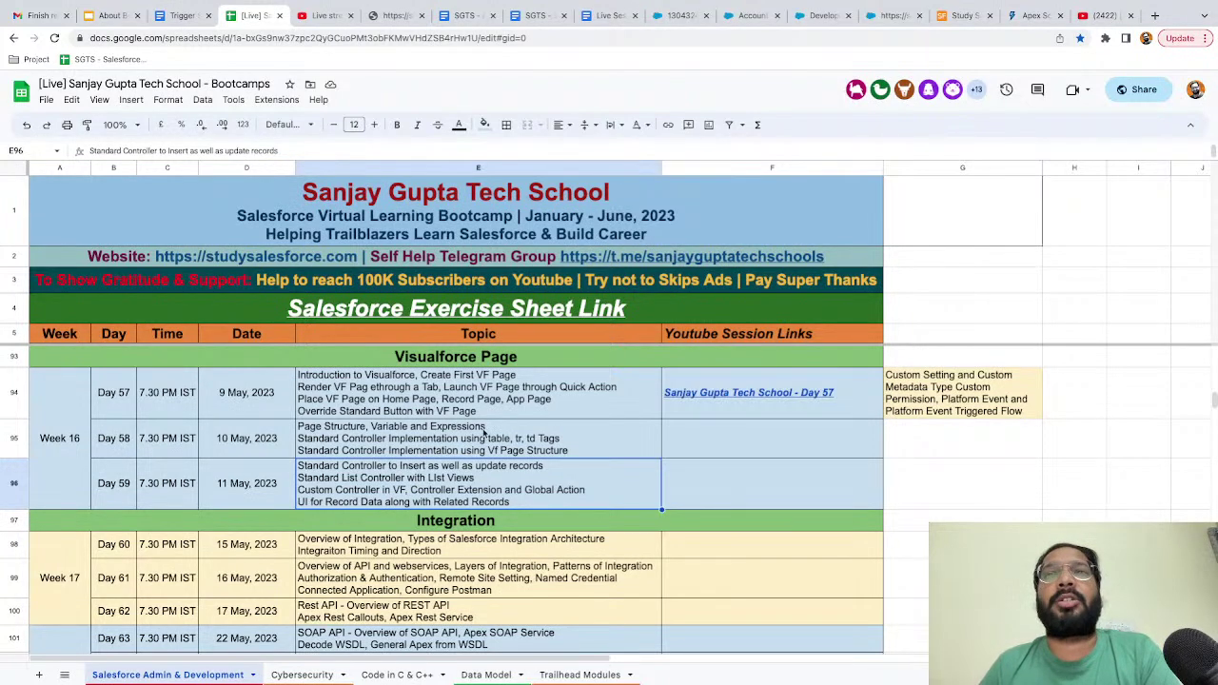
click(389, 23)
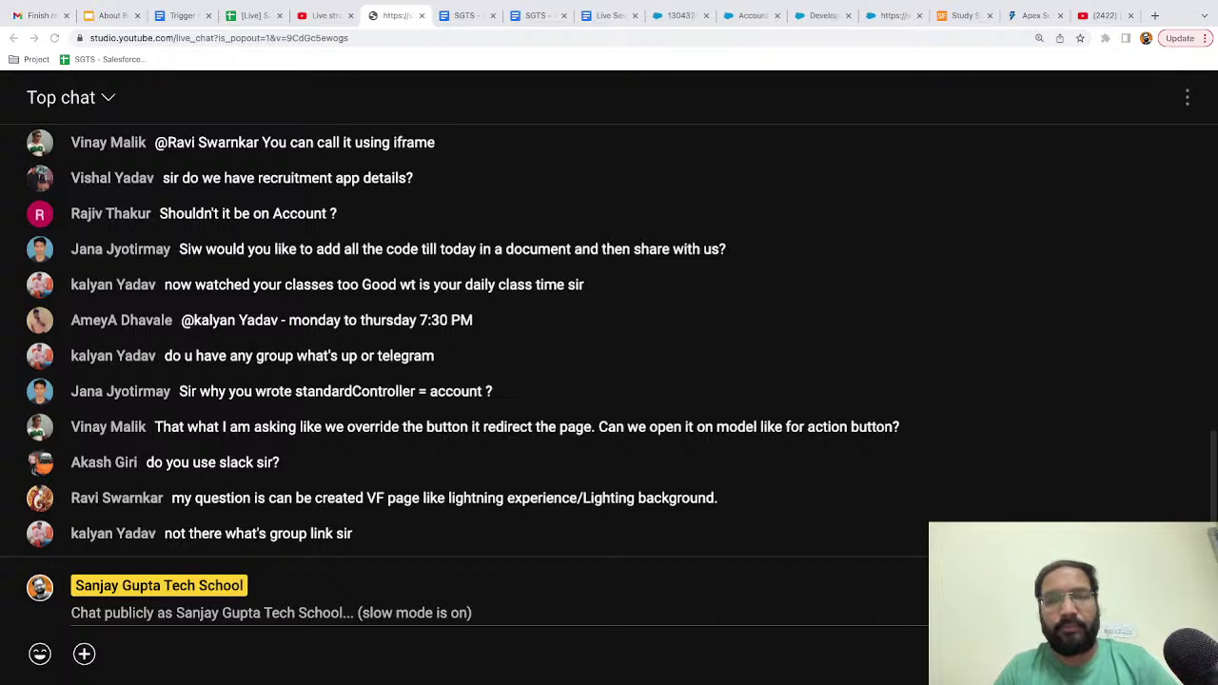
click(366, 616)
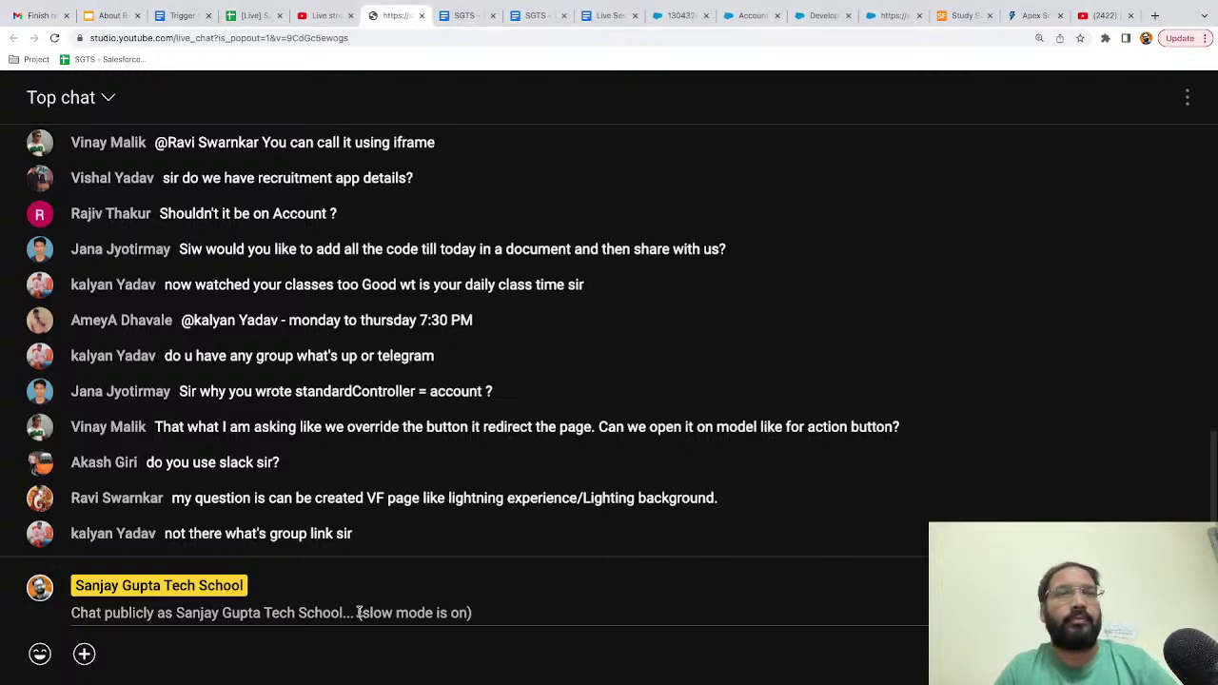
click(364, 614)
text(https://t.me/sanjayguptatechschools)
key(Return)
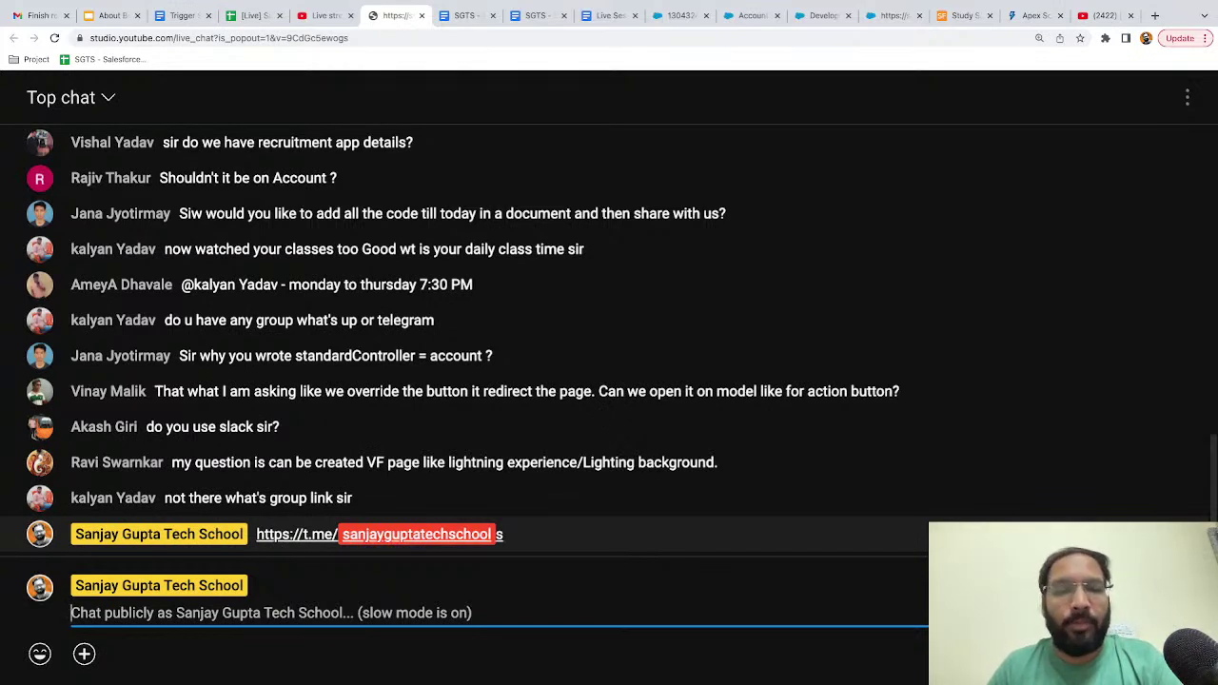
key(alt+Tab)
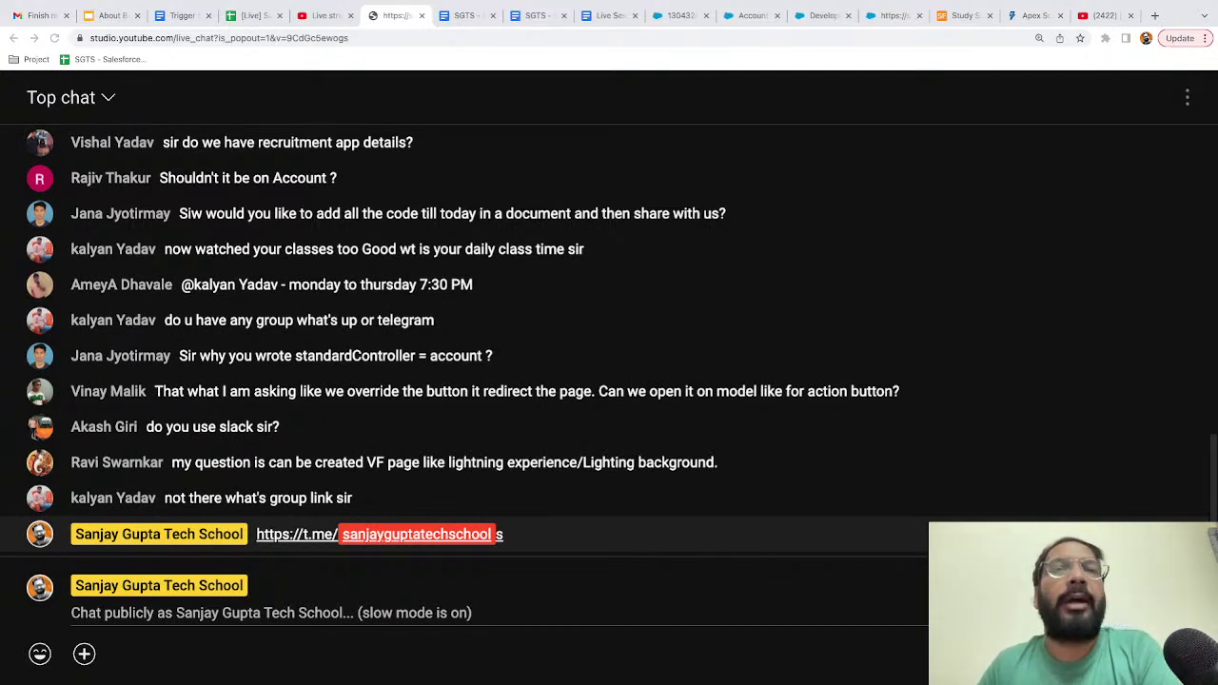
- Review the session topics, dates and YouTube session links on the Cybersecurity sheet of the bootcamps spreadsheet
click(247, 17)
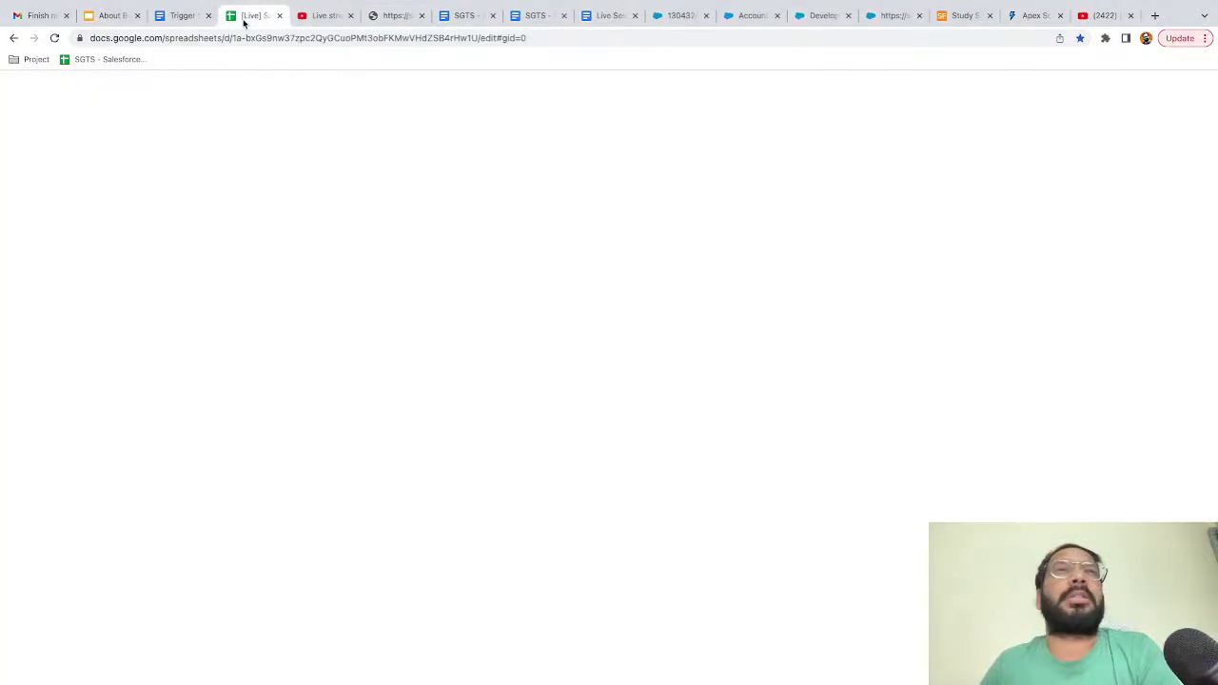
click(302, 675)
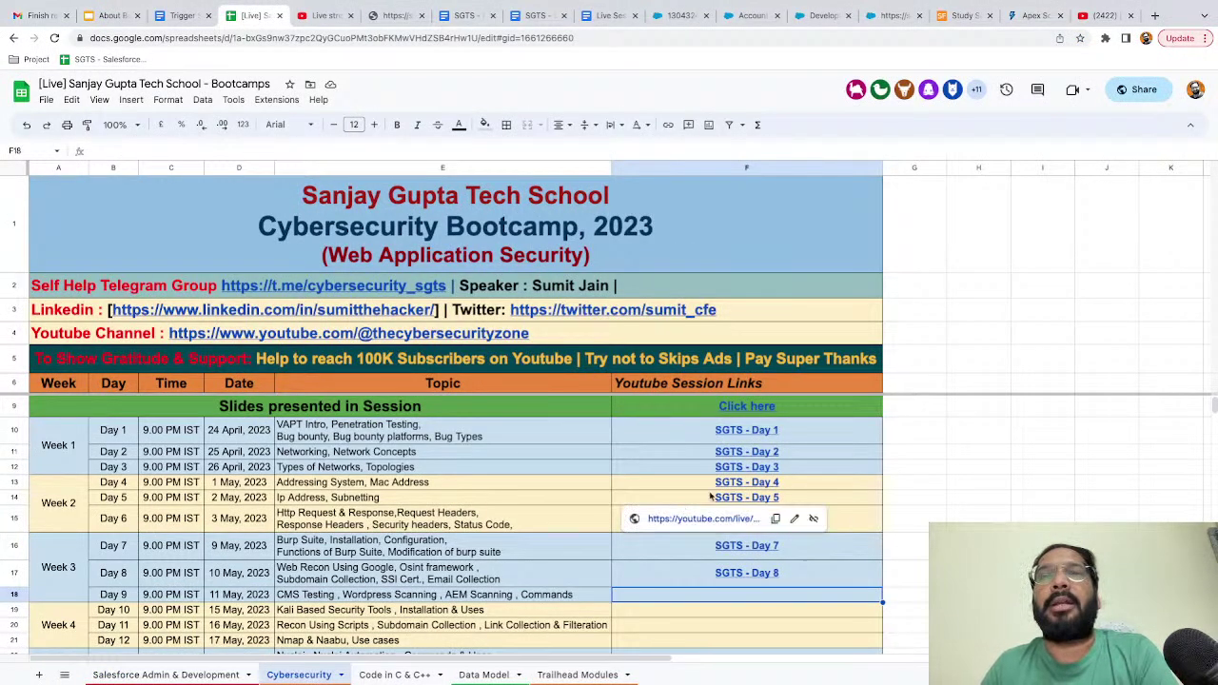
click(861, 521)
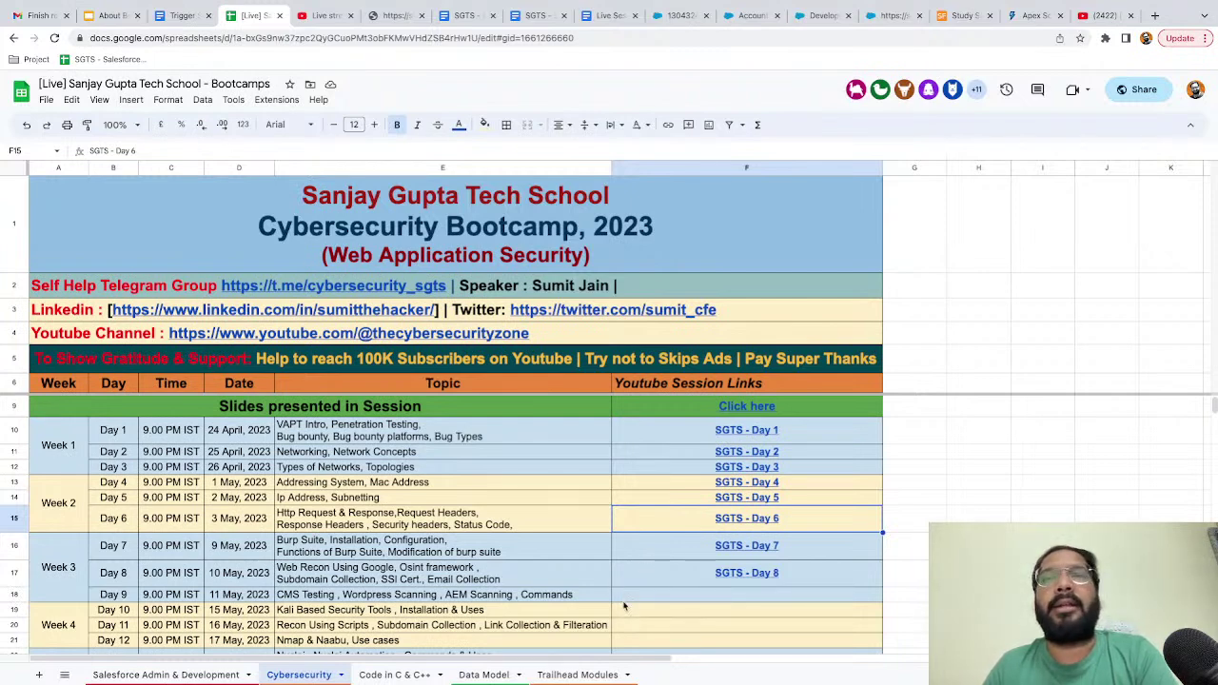
scroll(655, 561, up, 1)
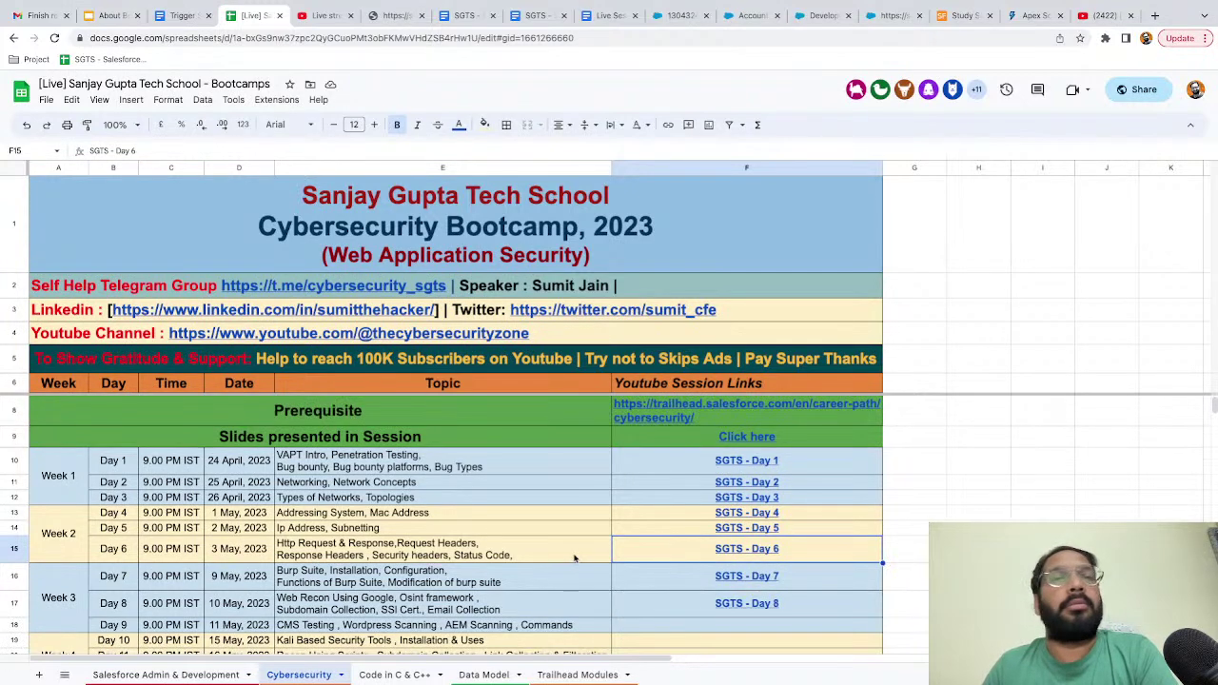
scroll(512, 573, down, 1)
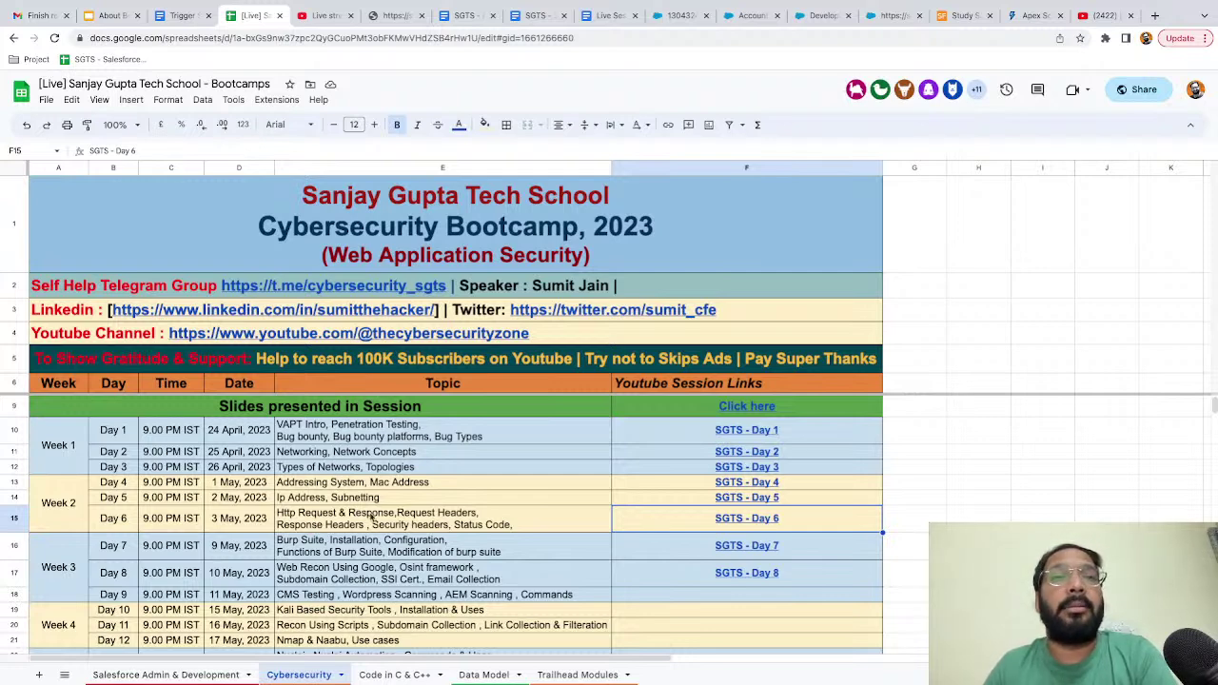
scroll(389, 569, down, 1)
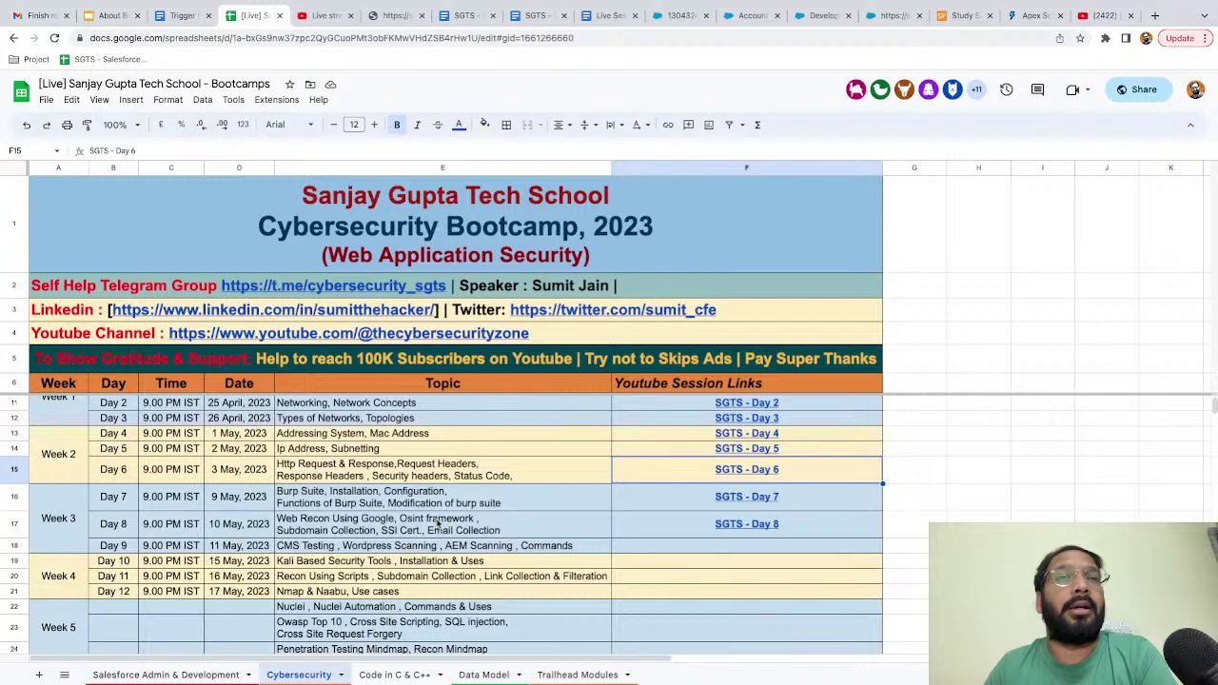
scroll(437, 522, down, 2)
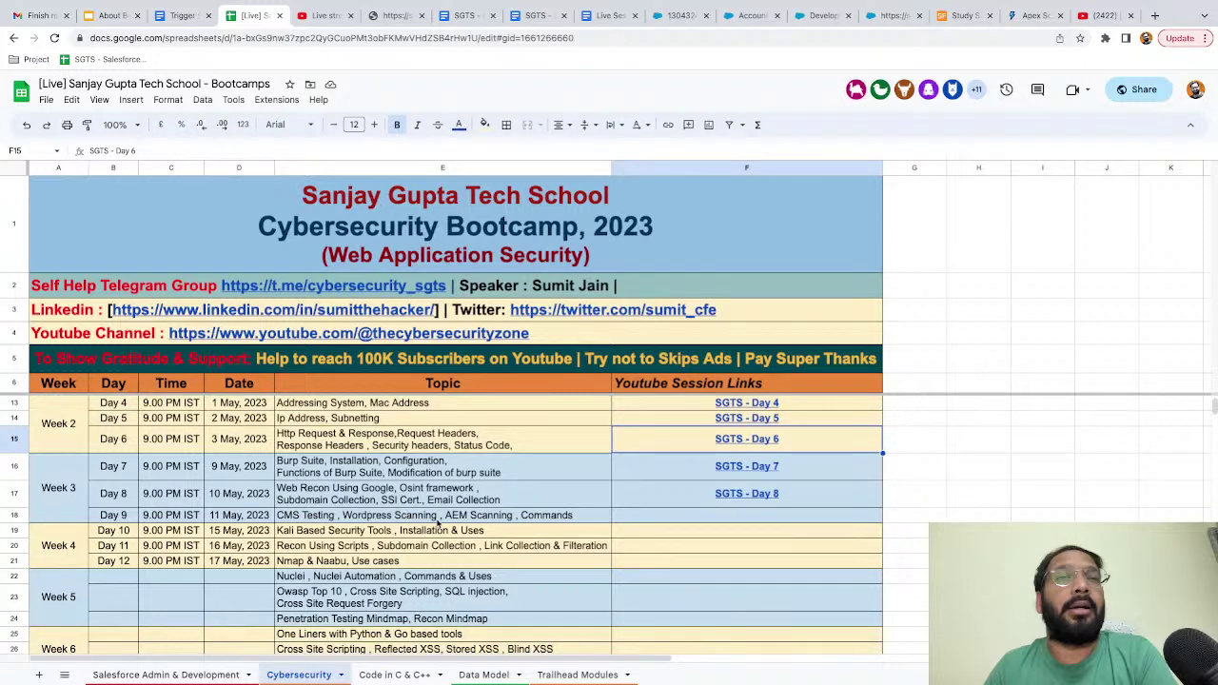
scroll(437, 523, up, 5)
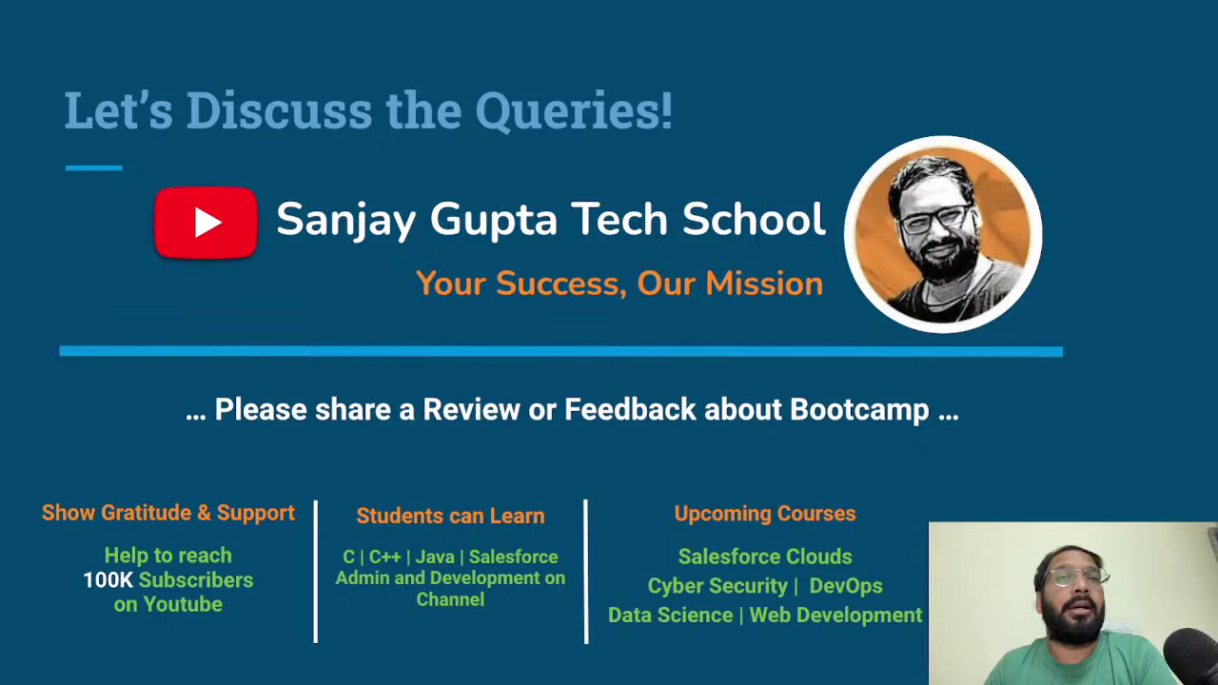
- On the open account record in Salesforce, run the Launch VF action to show the Visualforce form, and close it without saving
key(ctrl+Right)
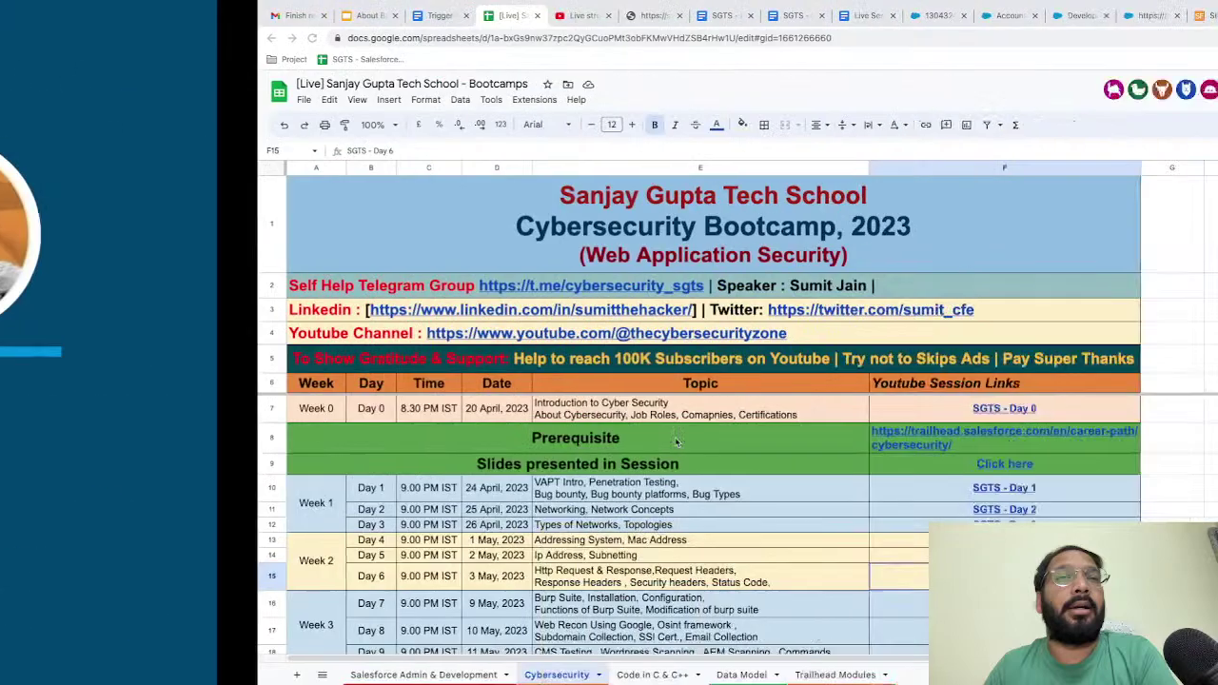
click(757, 15)
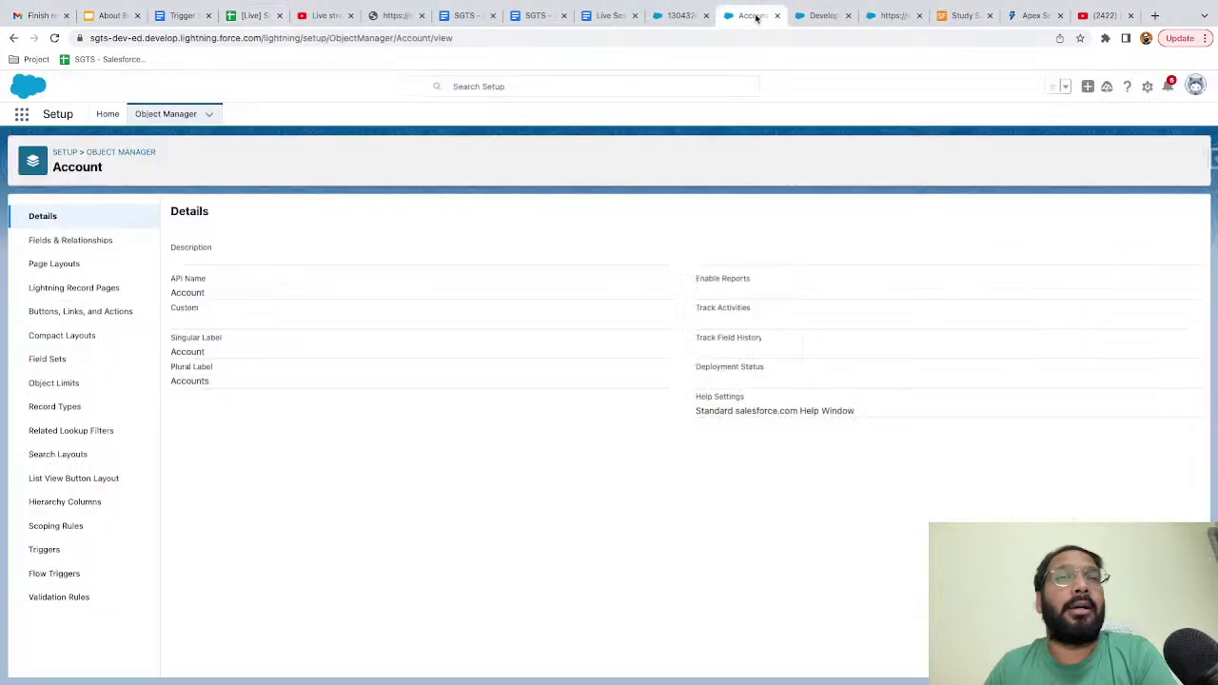
click(679, 15)
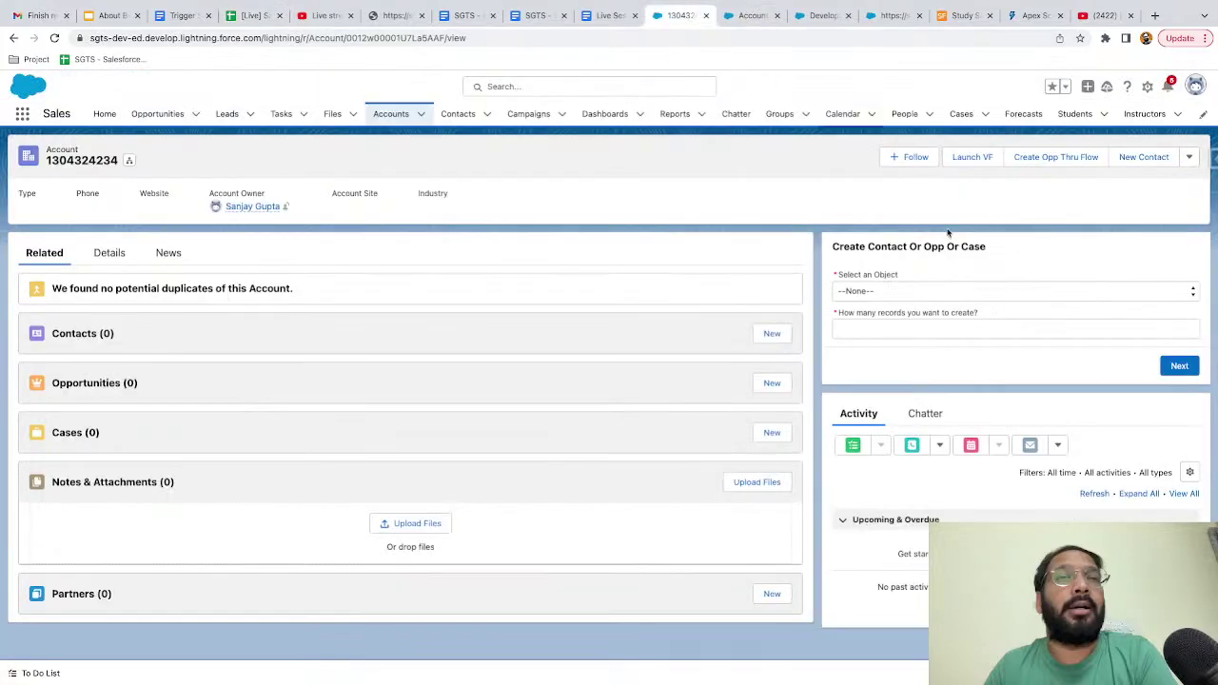
click(971, 158)
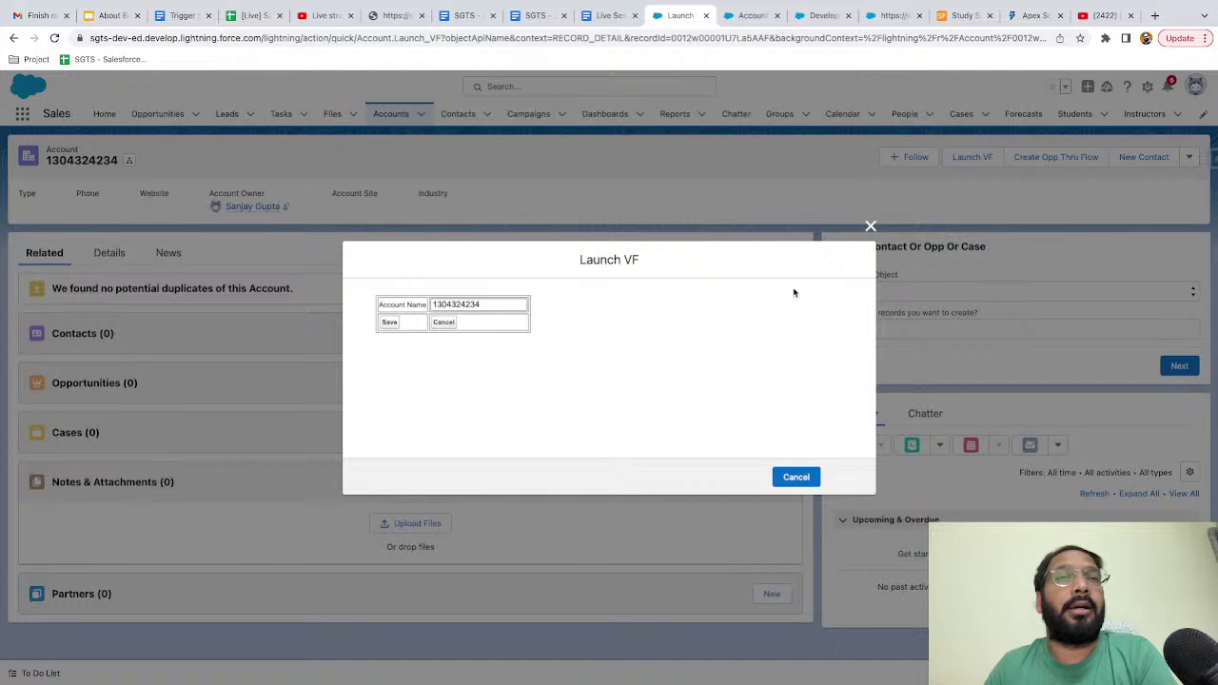
click(869, 229)
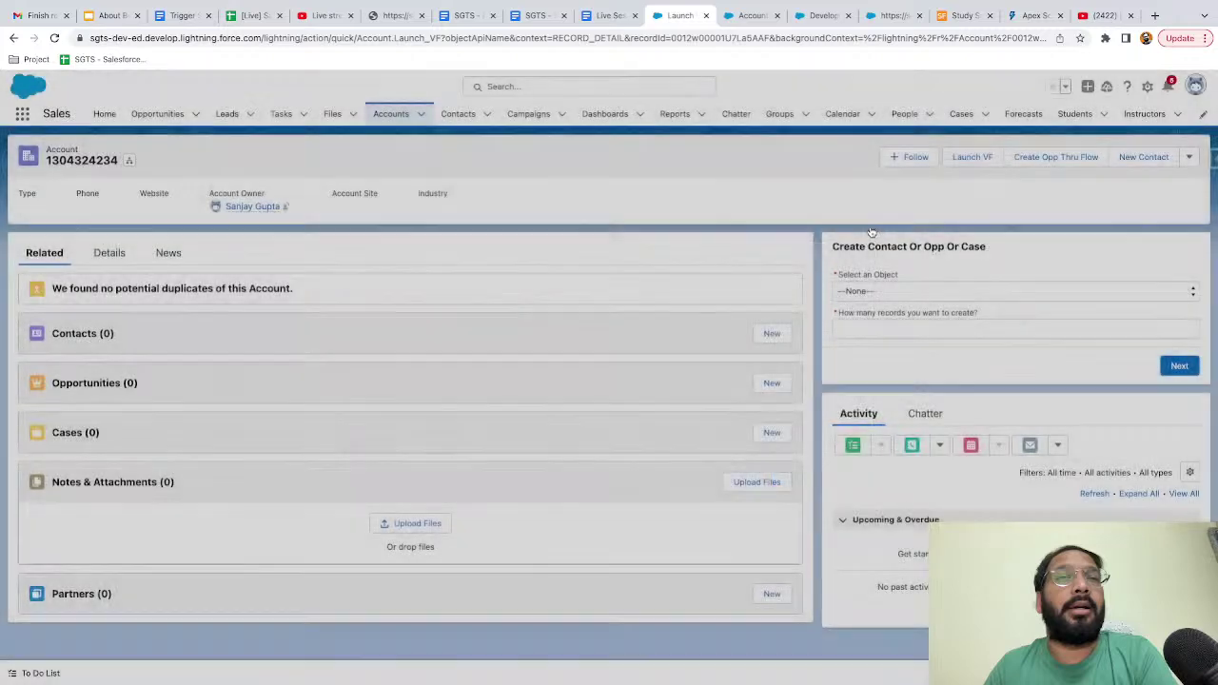